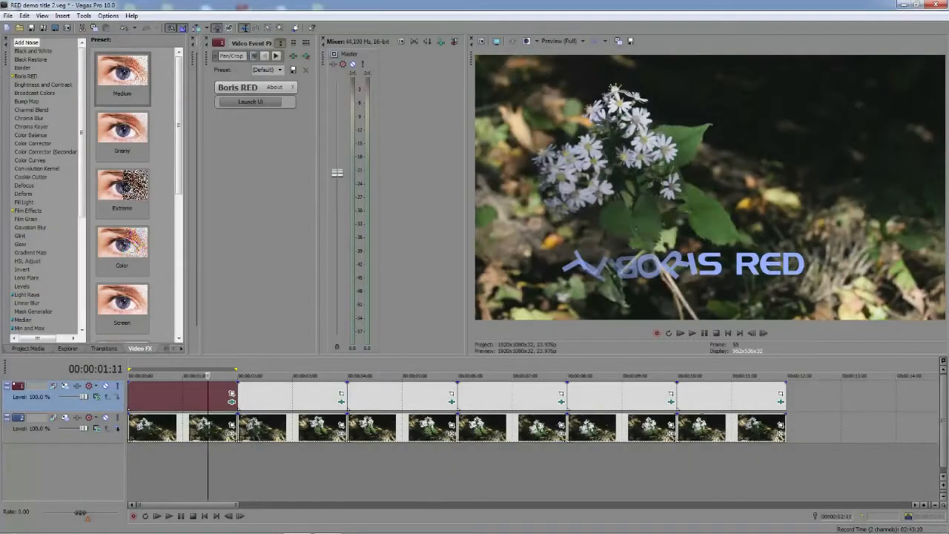
Mute the flower video track and open the Boris RED effect interface for the title event on track 1
left_click_drag(207, 376, 171, 403)
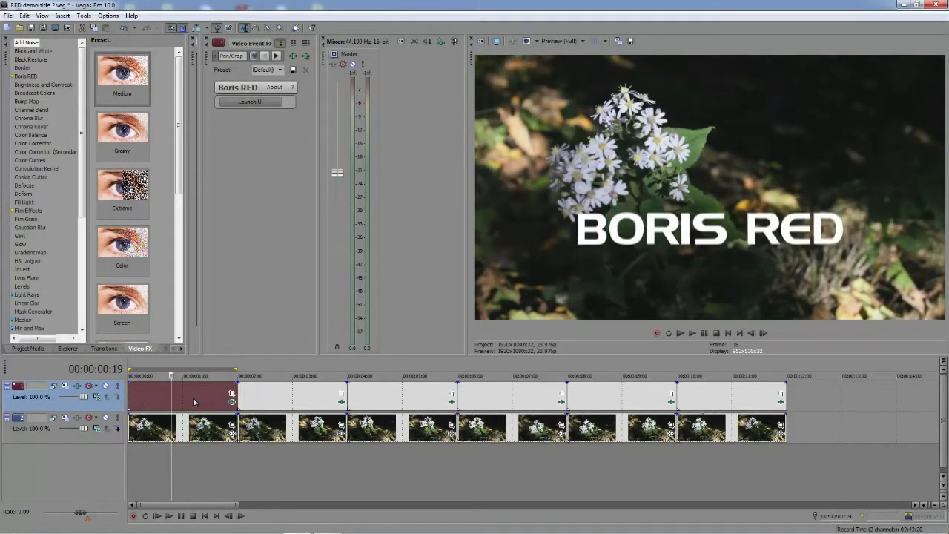
left_click(106, 418)
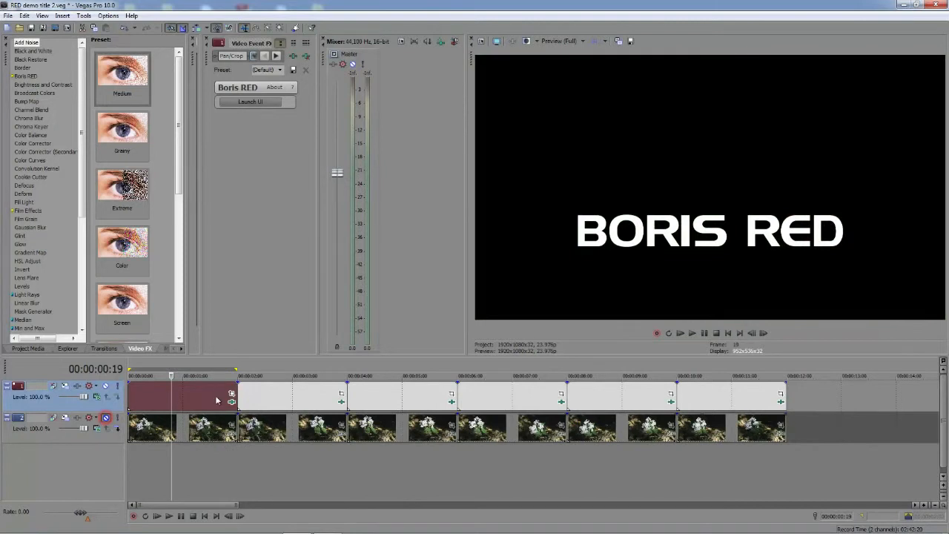
left_click(250, 102)
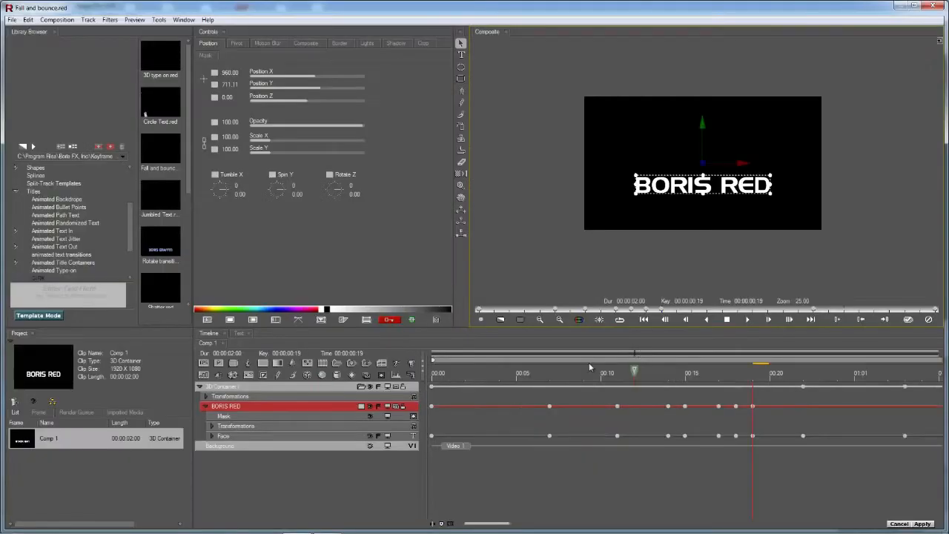
Return the playhead to 00:00 and delete the 3D container holding the BORIS RED title
left_click(583, 373)
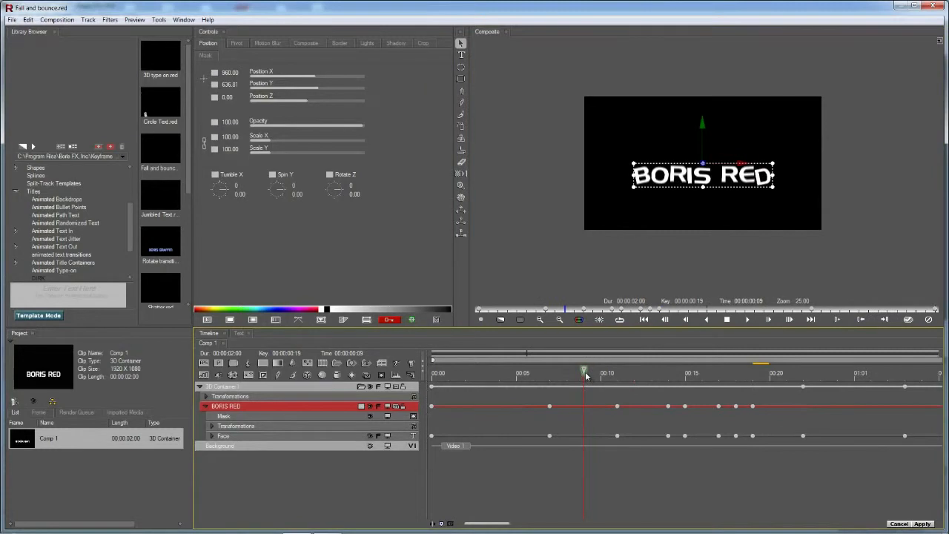
left_click_drag(585, 375, 654, 391)
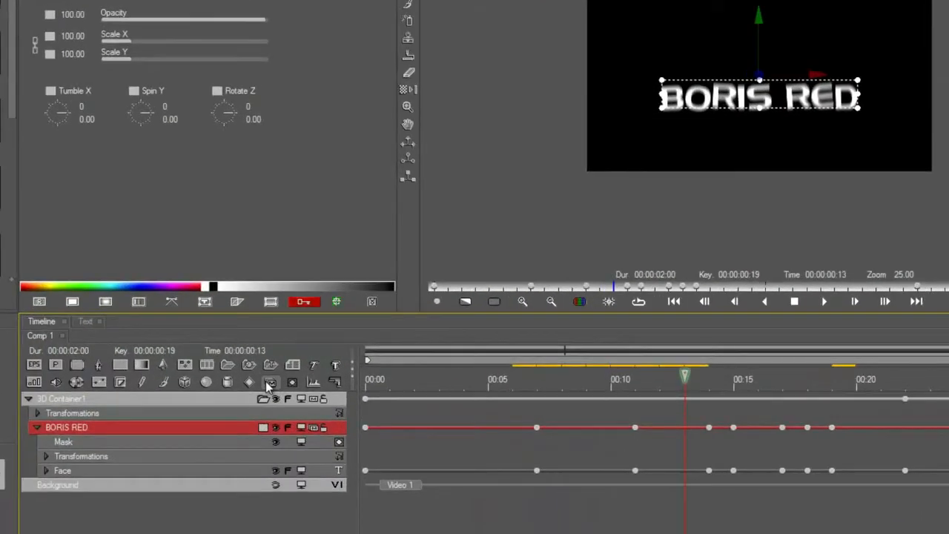
left_click(269, 383)
scroll(852, 154, "up", 1)
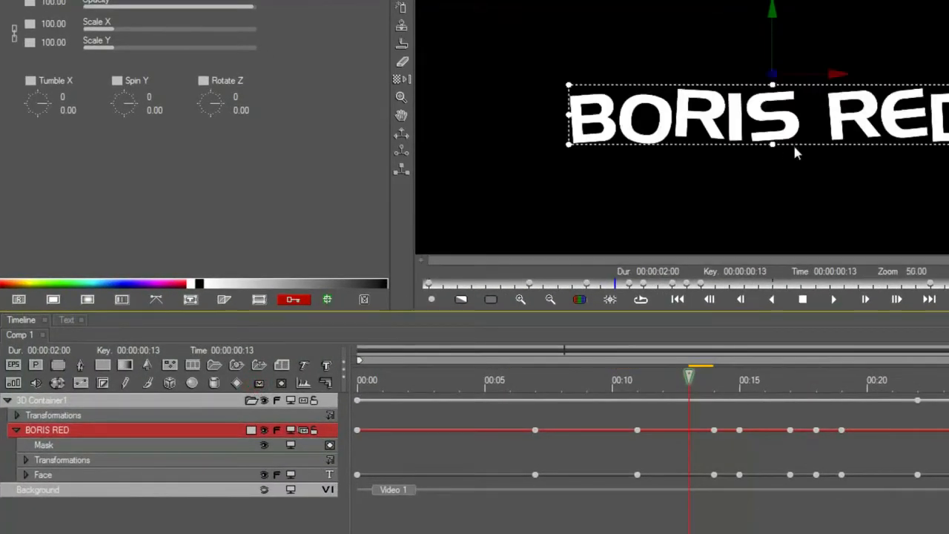
left_click_drag(756, 380, 358, 392)
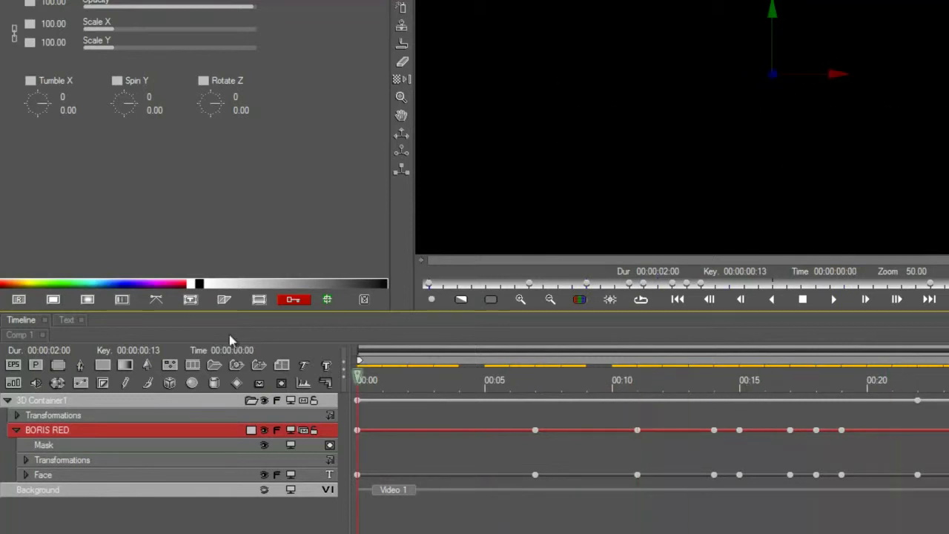
left_click(86, 398)
key("Delete")
Add a text track reading GRAVITY to the composition and go back to the timeline
left_click(304, 365)
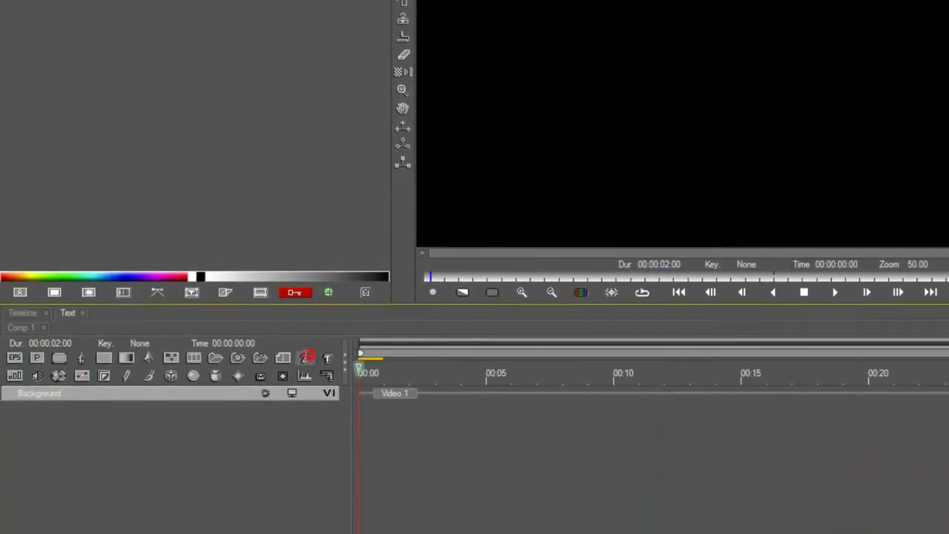
type("GRAVITY")
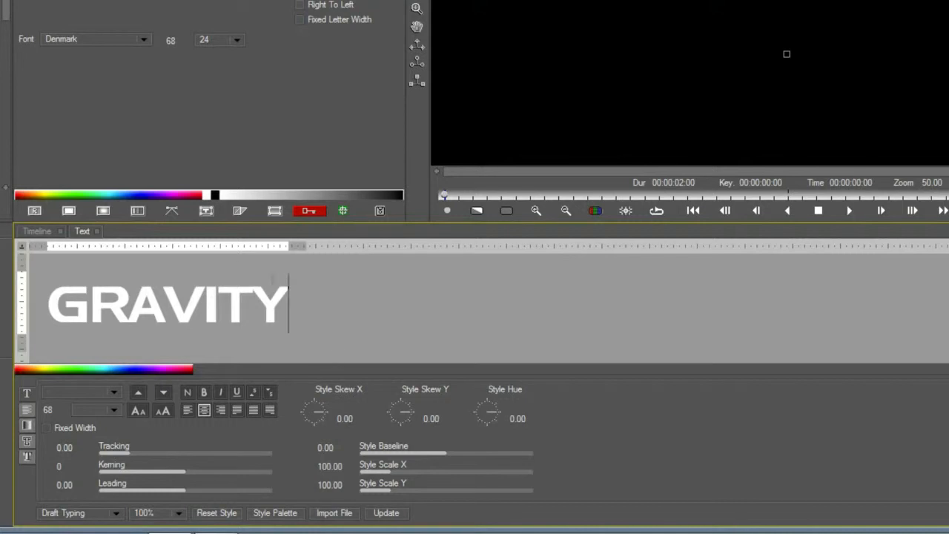
double_click(324, 313)
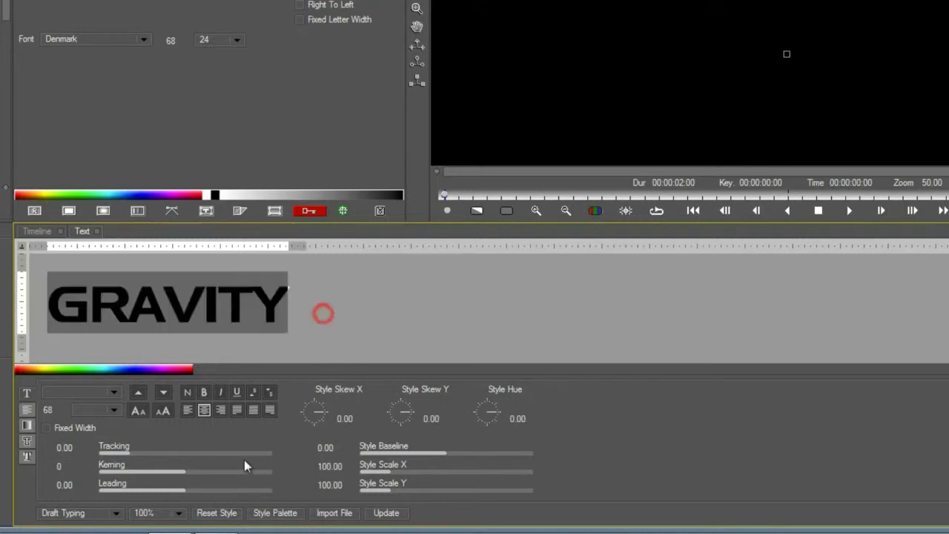
left_click(37, 231)
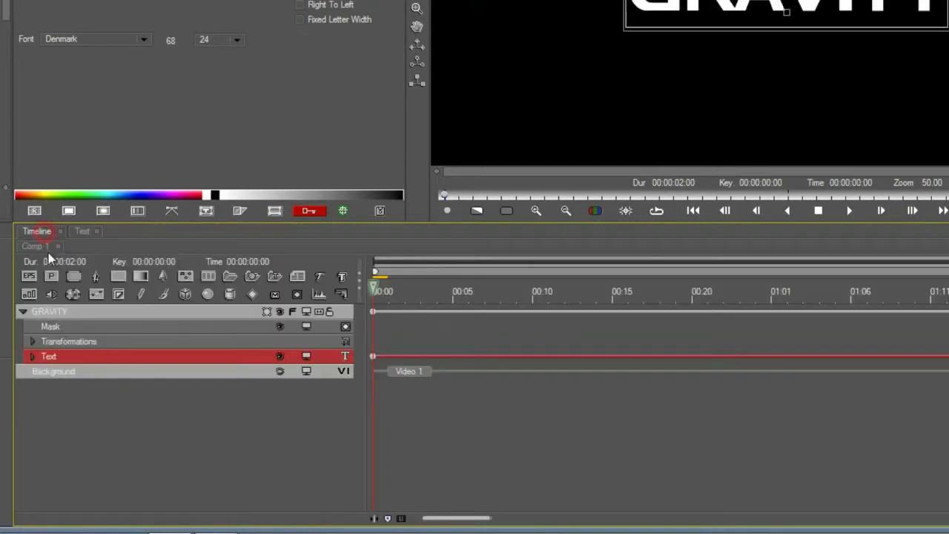
Move the GRAVITY track above the frame to Position Y about -82 and set its Position Y interpolation to Accelerate
left_click(244, 312)
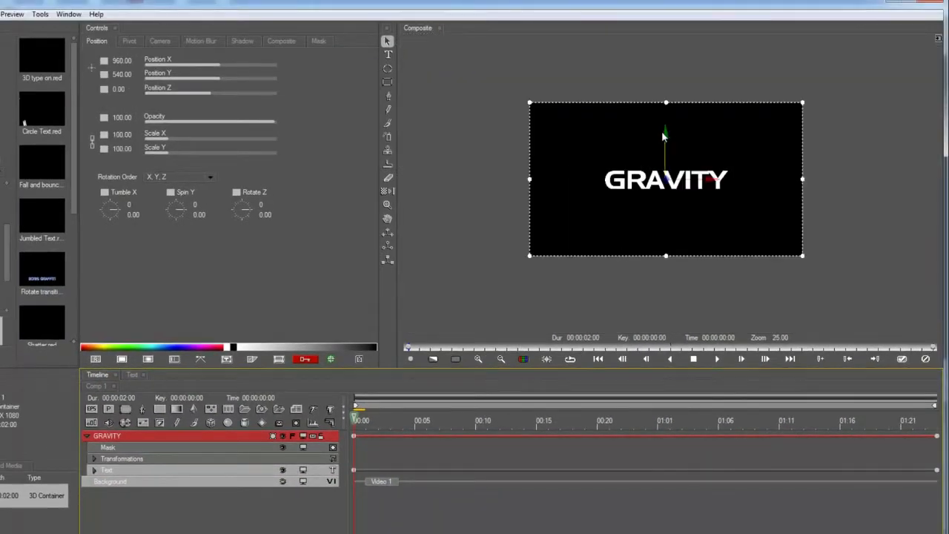
left_click_drag(662, 135, 662, 90)
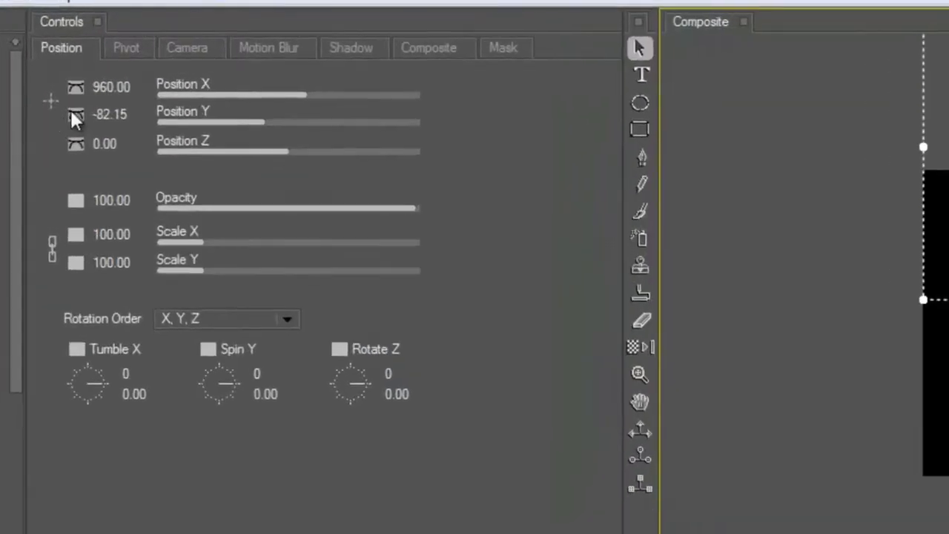
left_click(104, 74)
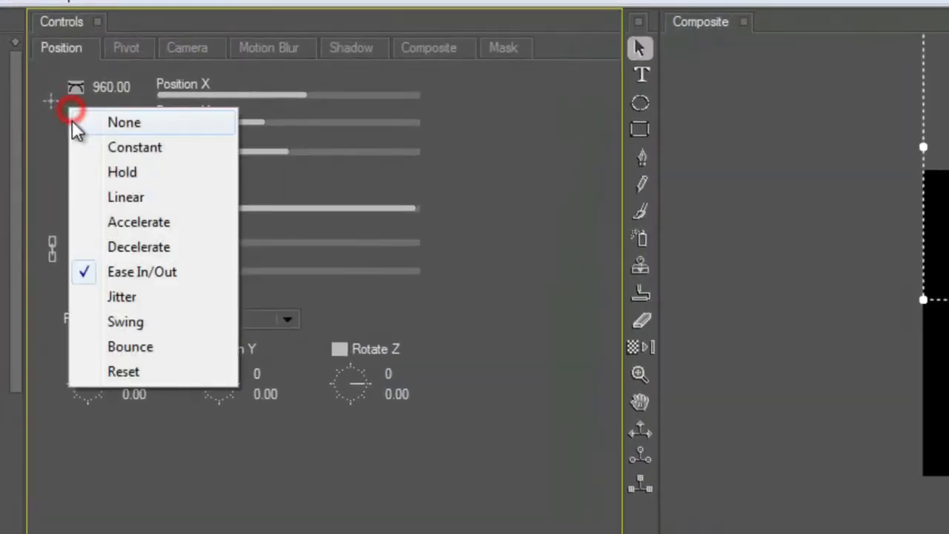
left_click(119, 222)
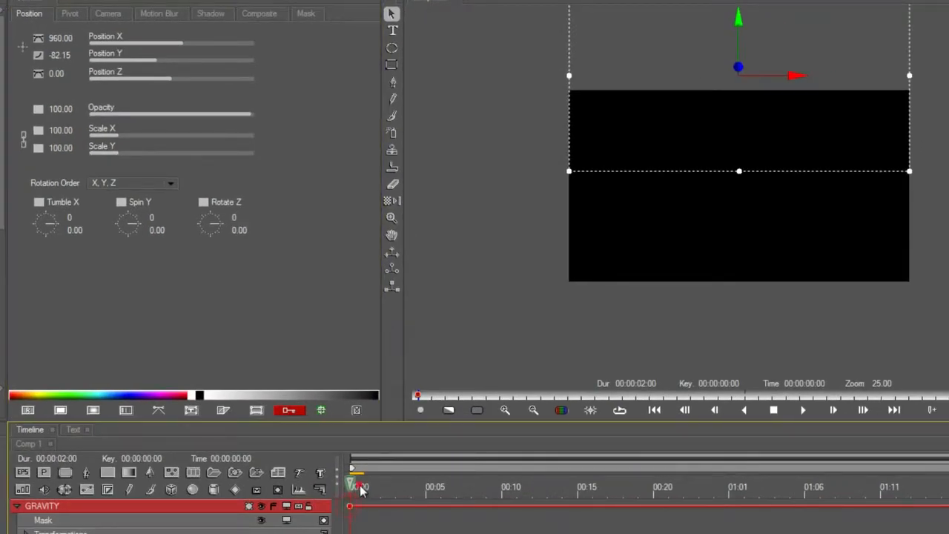
At frame 00:10, bring the GRAVITY track down to the middle of the frame, at Position Y about 537
left_click_drag(354, 485, 500, 501)
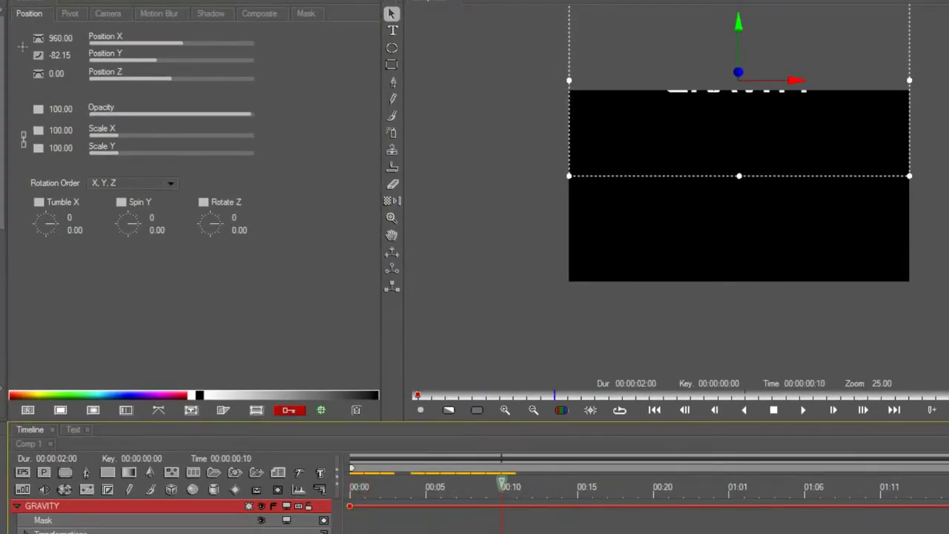
left_click(121, 508)
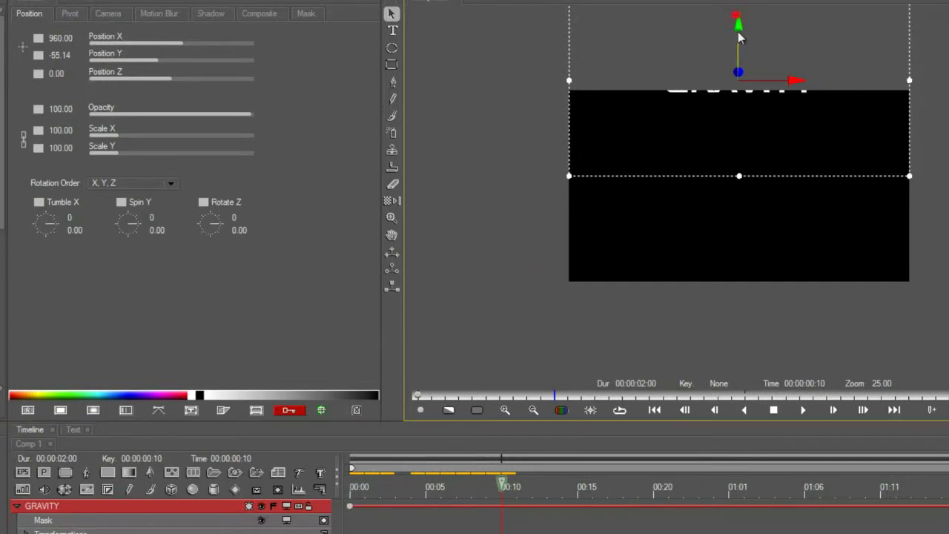
left_click_drag(737, 23, 745, 76)
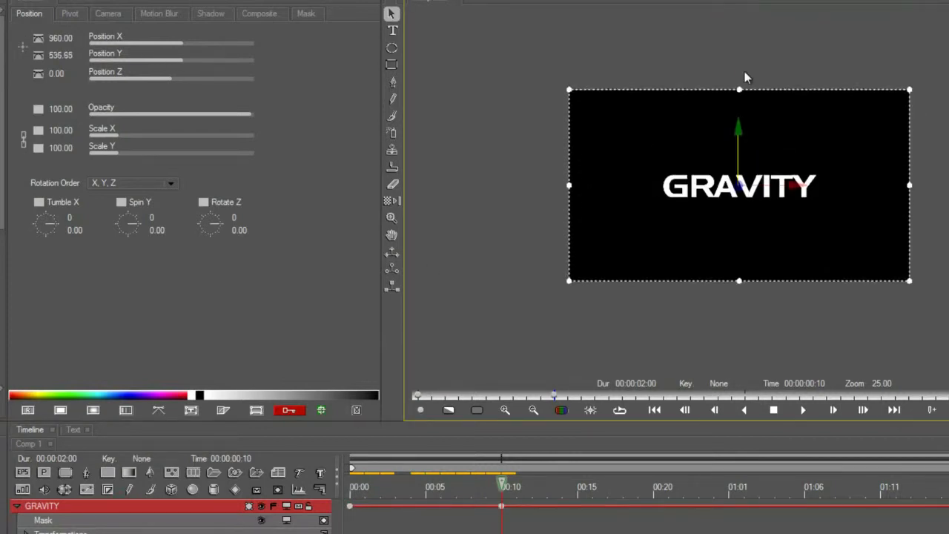
scroll(750, 186, "up", 1)
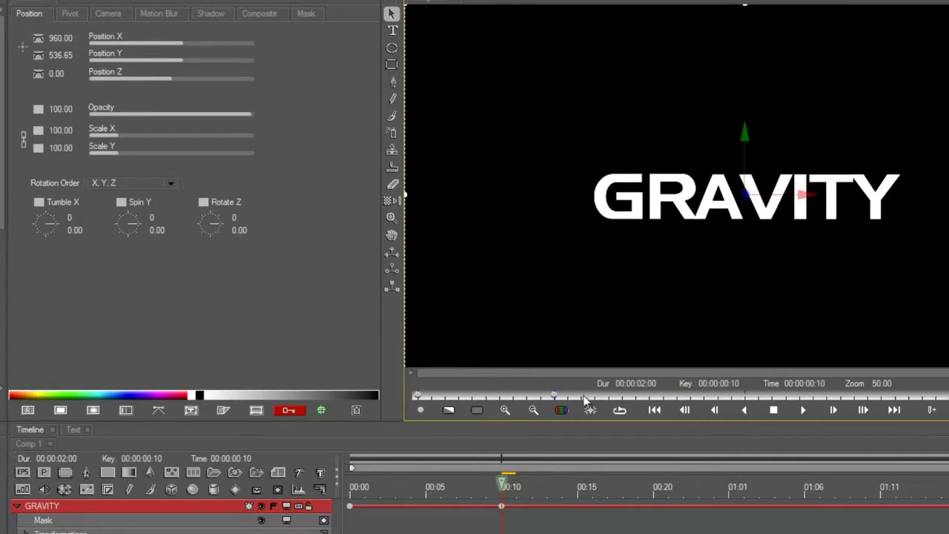
Display the Position Y animation curve of the GRAVITY track in graph view
left_click(501, 506)
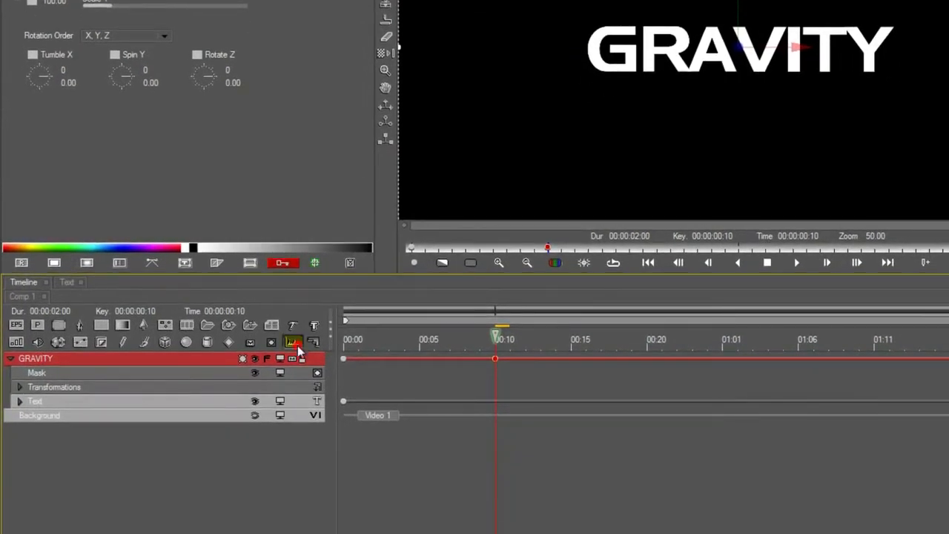
left_click(313, 343)
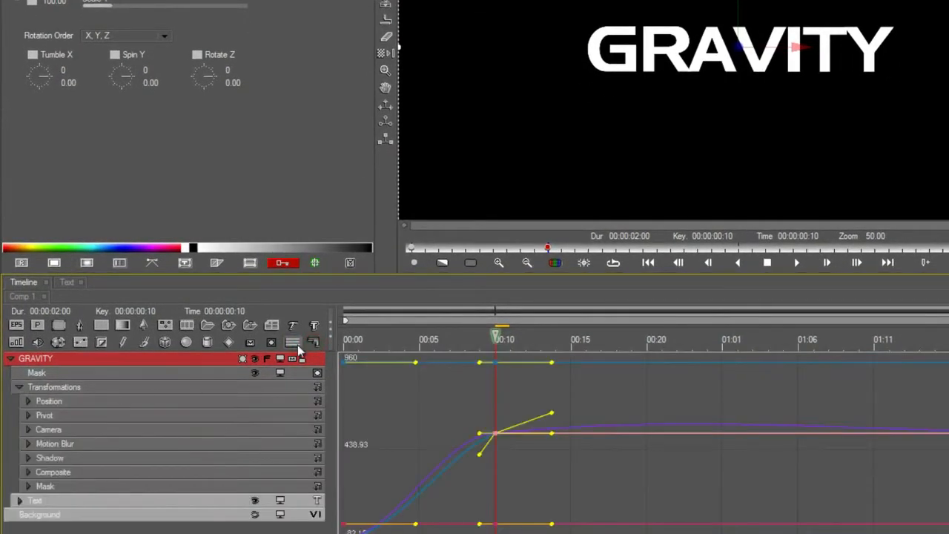
left_click(140, 421)
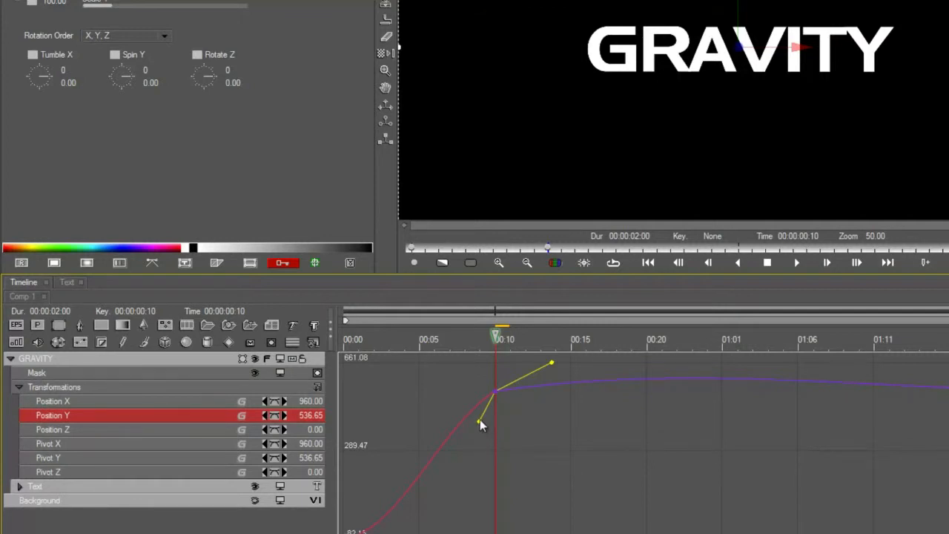
Pull both curve handles of the 00:10 Position Y keyframe straight down to form a sharp peak
left_click_drag(480, 418, 506, 474)
left_click_drag(510, 526, 521, 521)
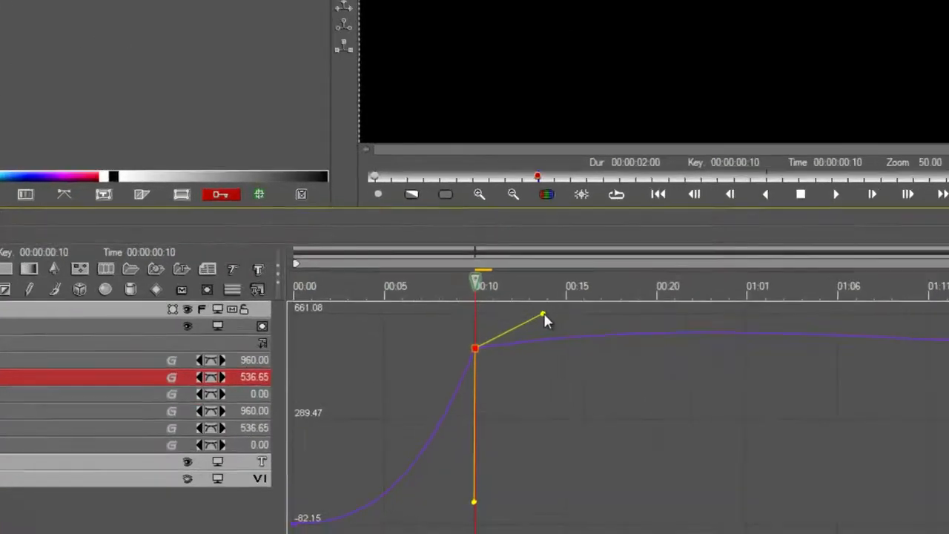
left_click_drag(551, 362, 498, 496)
left_click_drag(433, 417, 426, 465)
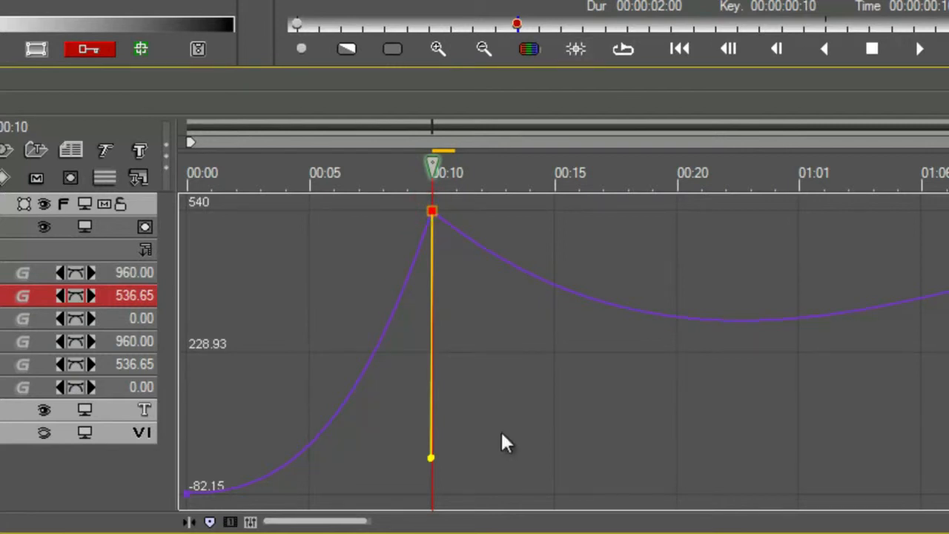
Copy the 00:10 Position Y keyframe and paste it at 00:17, 00:22 and 01:01
left_click(433, 212)
left_click_drag(565, 171, 598, 172)
key("ctrl+v")
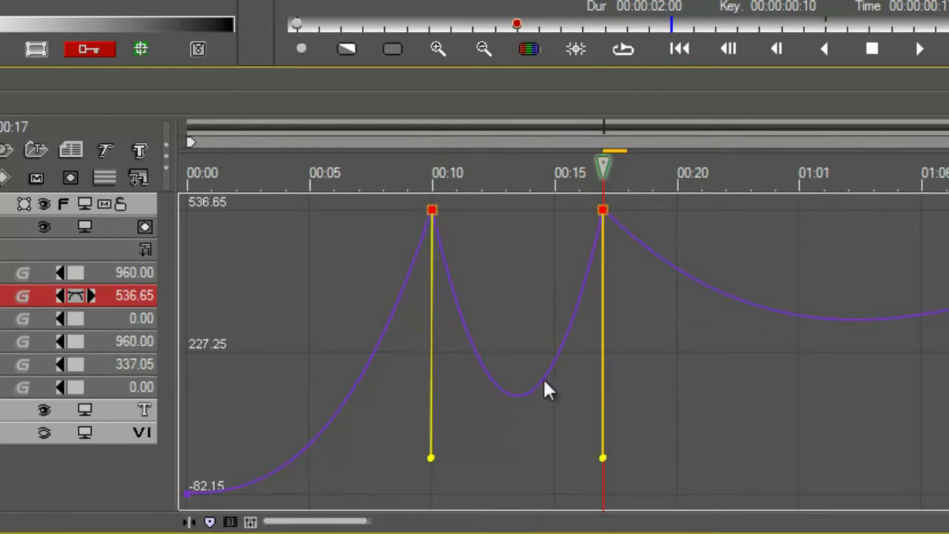
left_click_drag(621, 170, 744, 172)
left_click(726, 171)
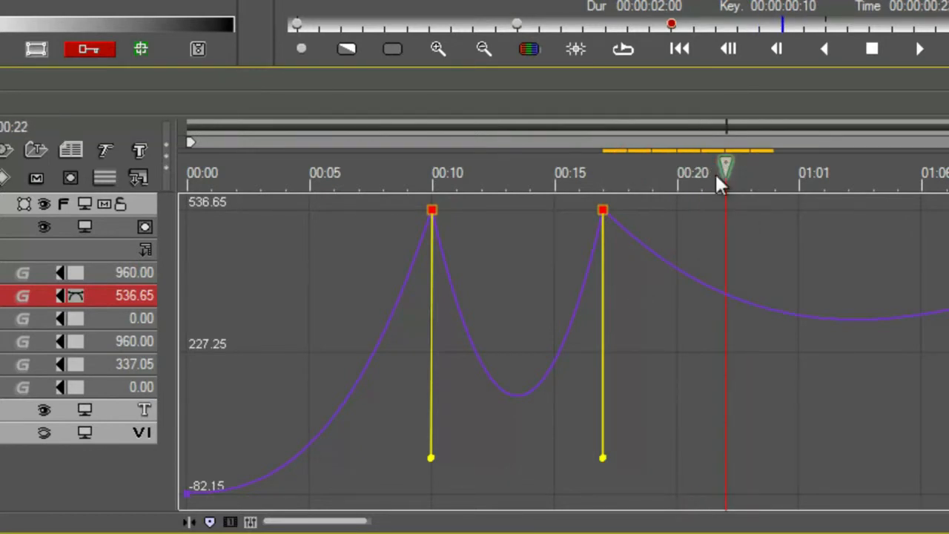
key("ctrl+v")
left_click(793, 175)
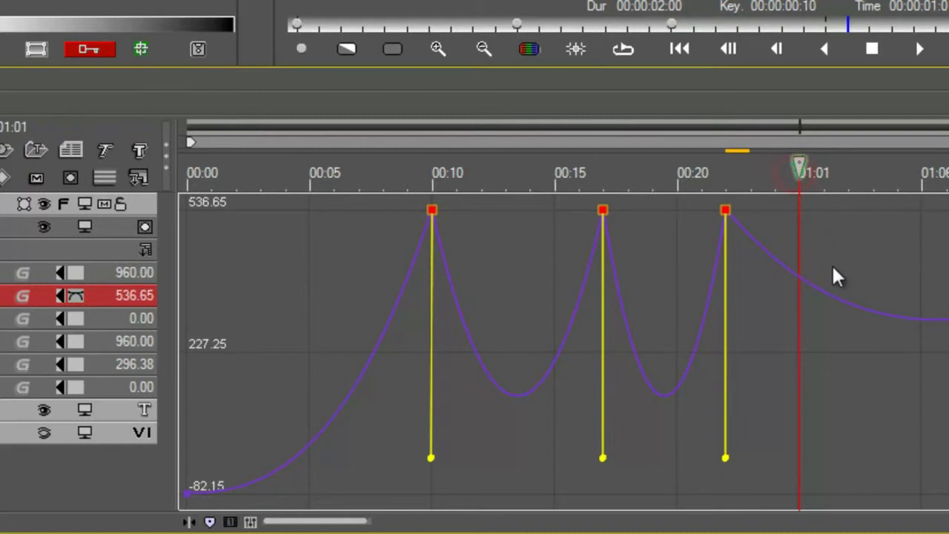
key("ctrl+v")
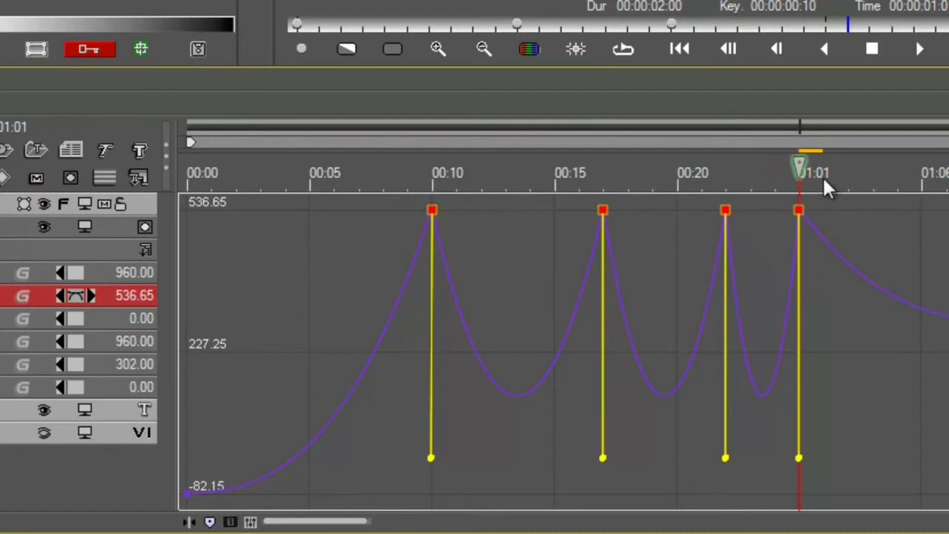
left_click_drag(821, 176, 847, 176)
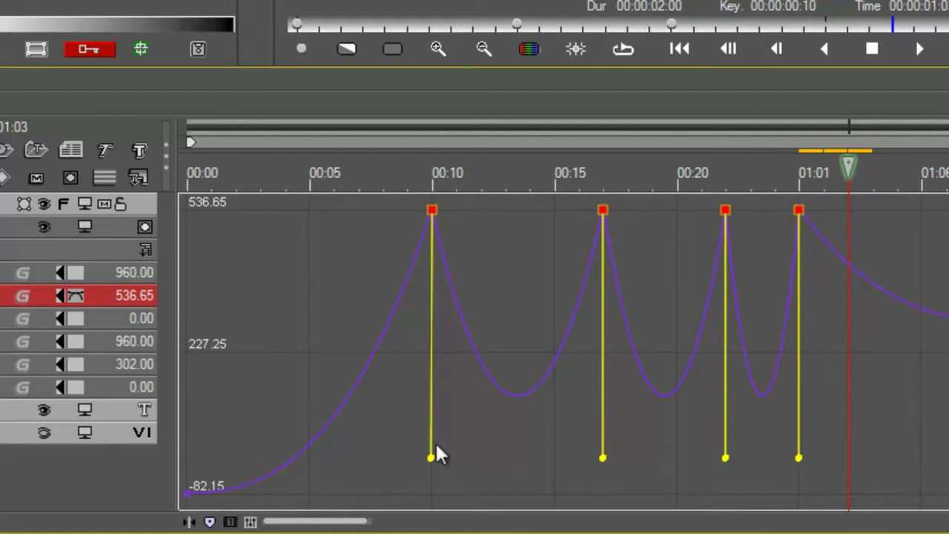
Shorten the curve handles of the Position Y keyframes at 00:10, 00:17, 00:22 and 01:01 so the rebounds diminish
left_click_drag(432, 458, 414, 334)
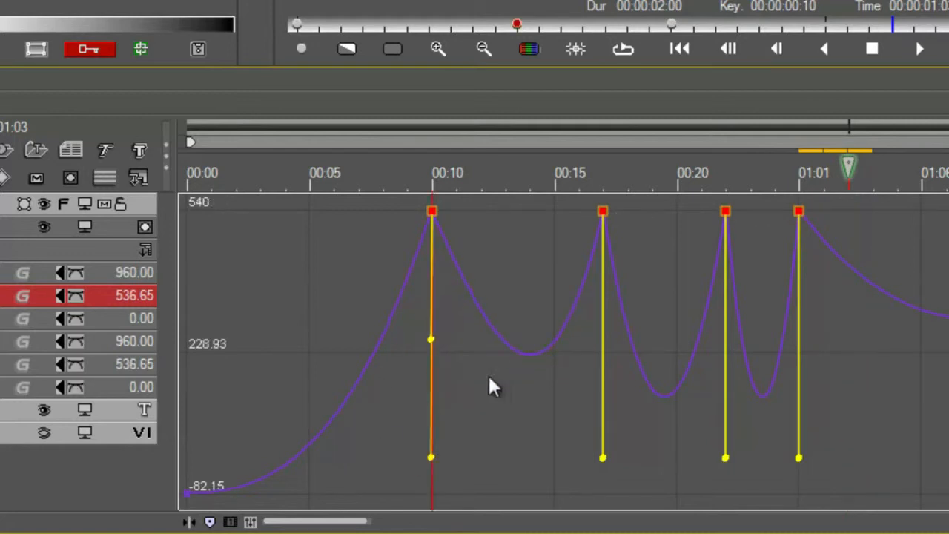
left_click_drag(603, 457, 596, 402)
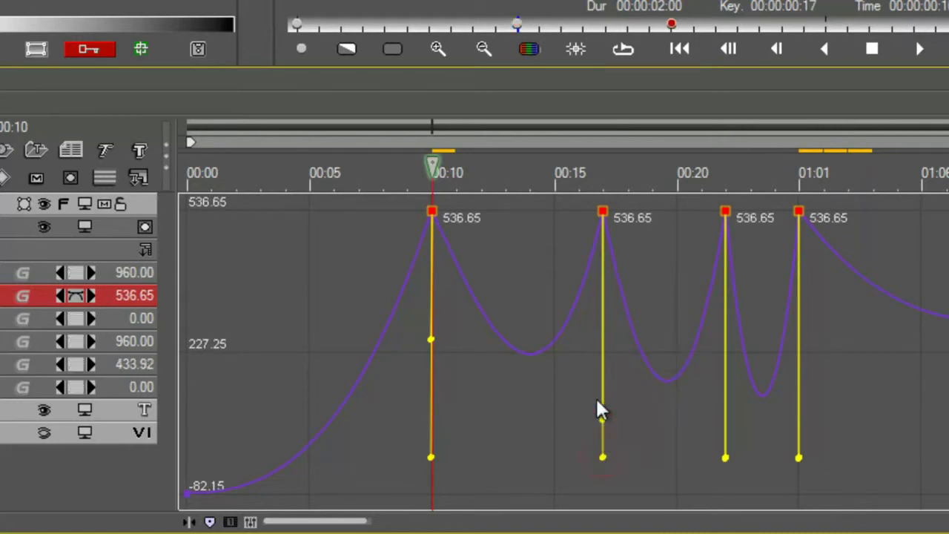
left_click_drag(587, 344, 552, 303)
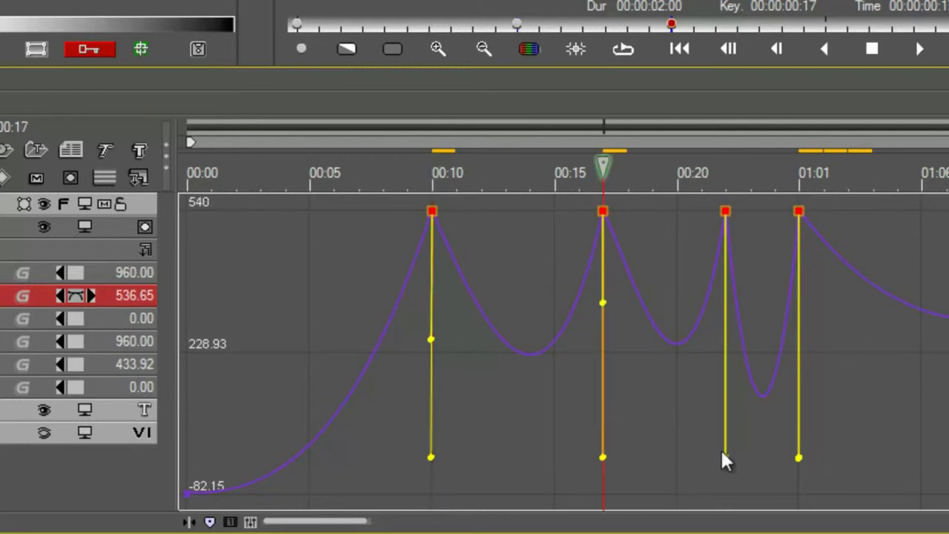
left_click_drag(725, 454, 718, 345)
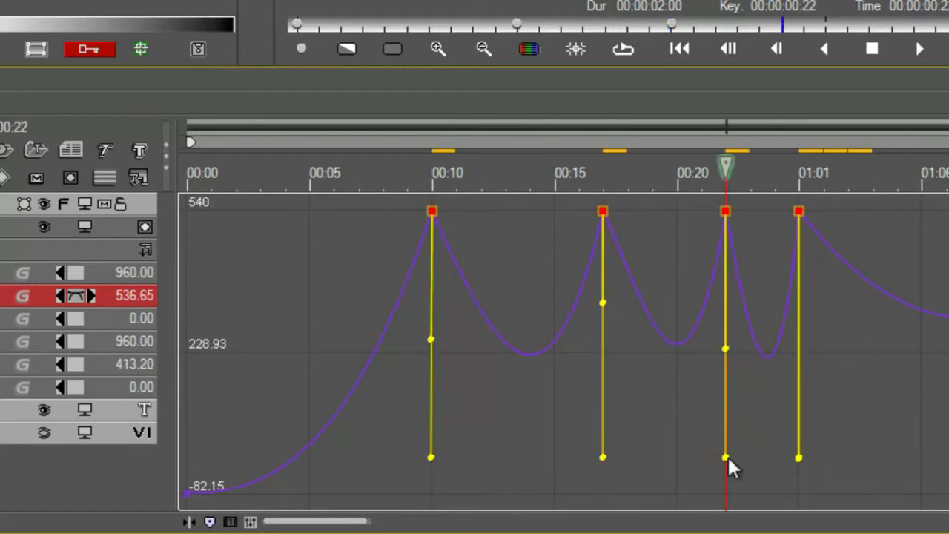
mouse_move(723, 455)
left_mouse_down()
mouse_move(714, 328)
mouse_move(724, 317)
mouse_move(725, 349)
mouse_move(730, 308)
mouse_move(729, 261)
mouse_move(716, 238)
left_mouse_up()
left_click_drag(794, 454, 786, 292)
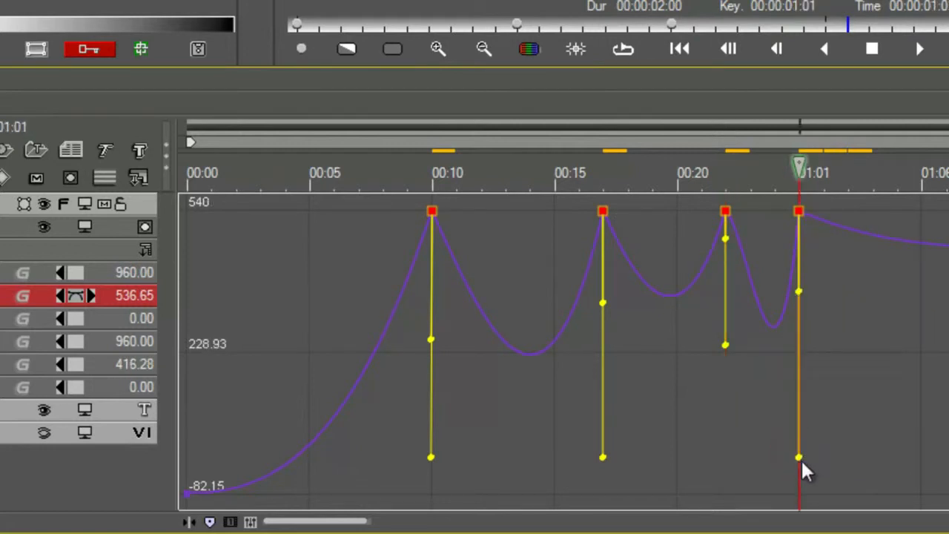
left_click_drag(799, 457, 807, 284)
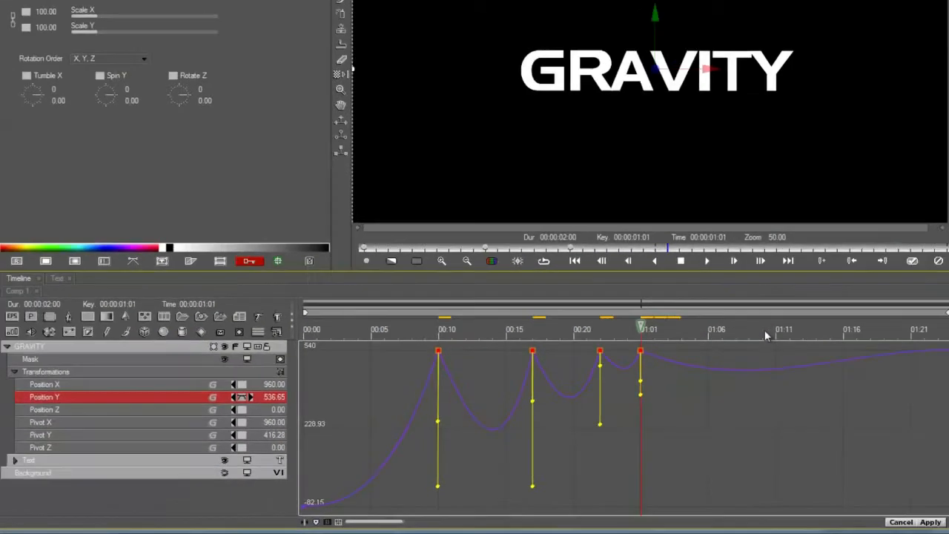
Add a Position Y keyframe at the end of the GRAVITY track, 02:00, and change its interpolation to Hold
left_click_drag(872, 331, 943, 340)
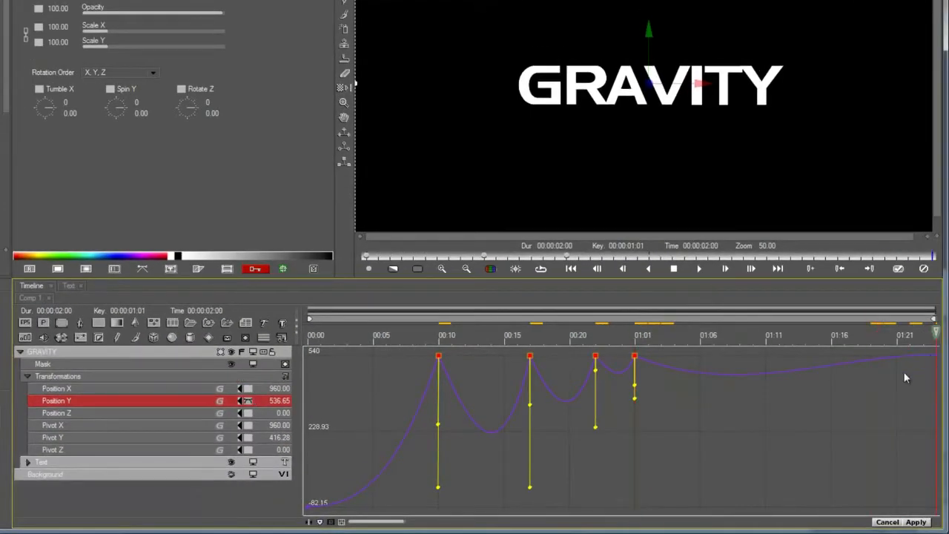
key("k")
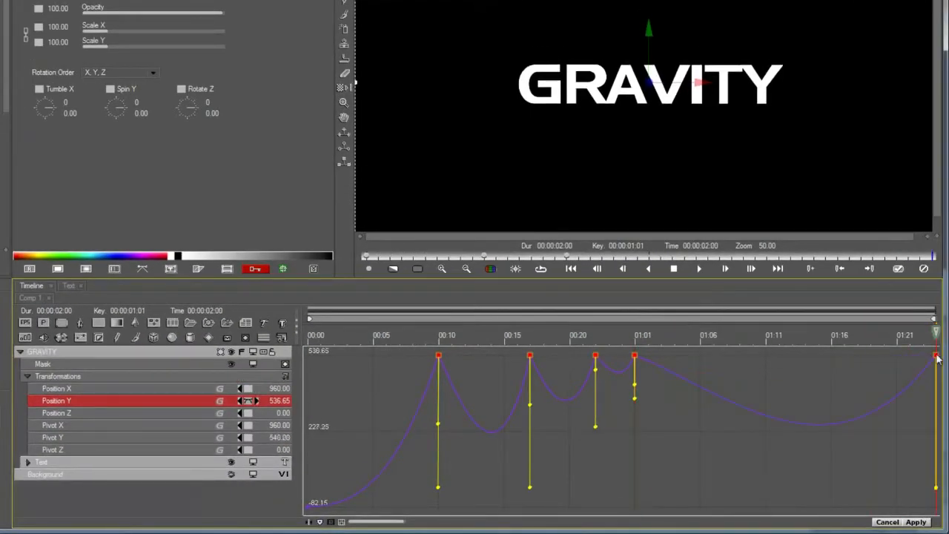
right_click(936, 356)
mouse_move(875, 447)
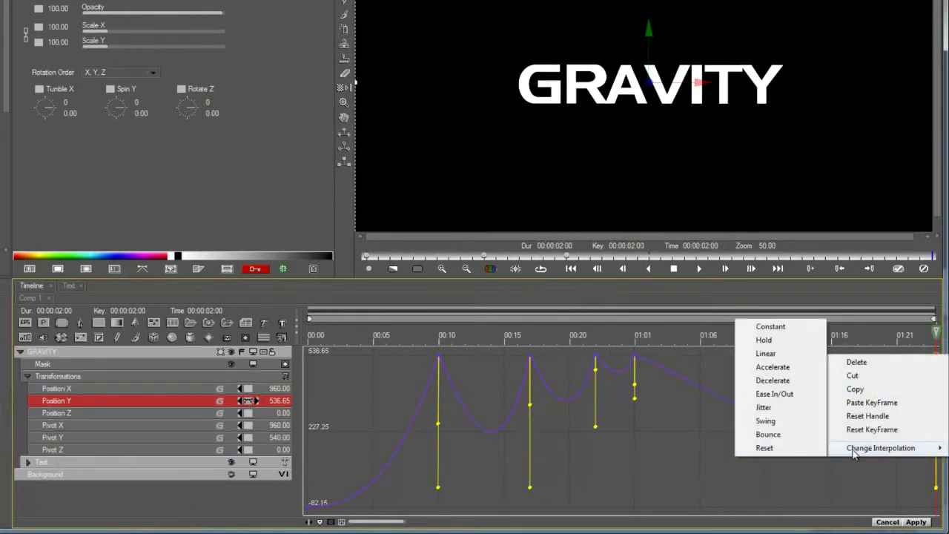
left_click(788, 341)
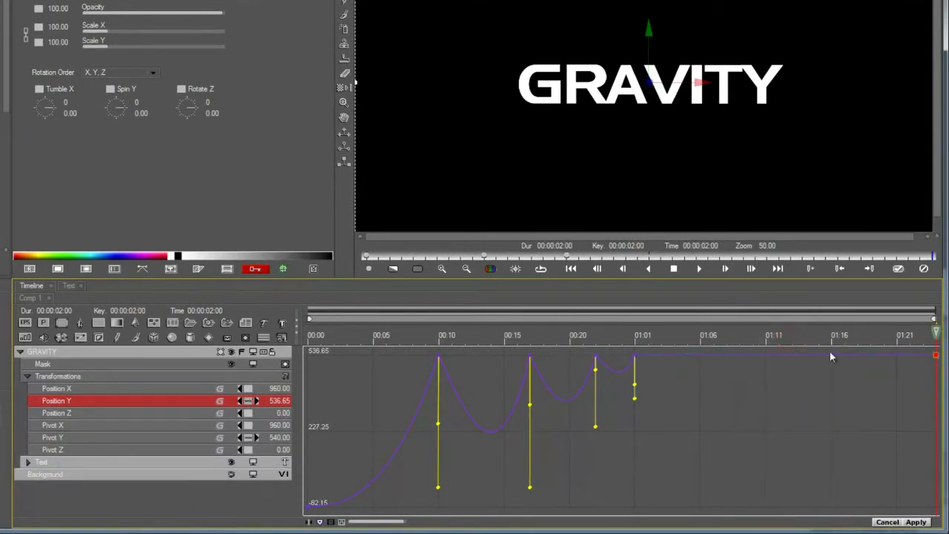
Play the bounce animation from the first frame and scrub through it to examine the rebounds
left_click_drag(635, 335, 272, 376)
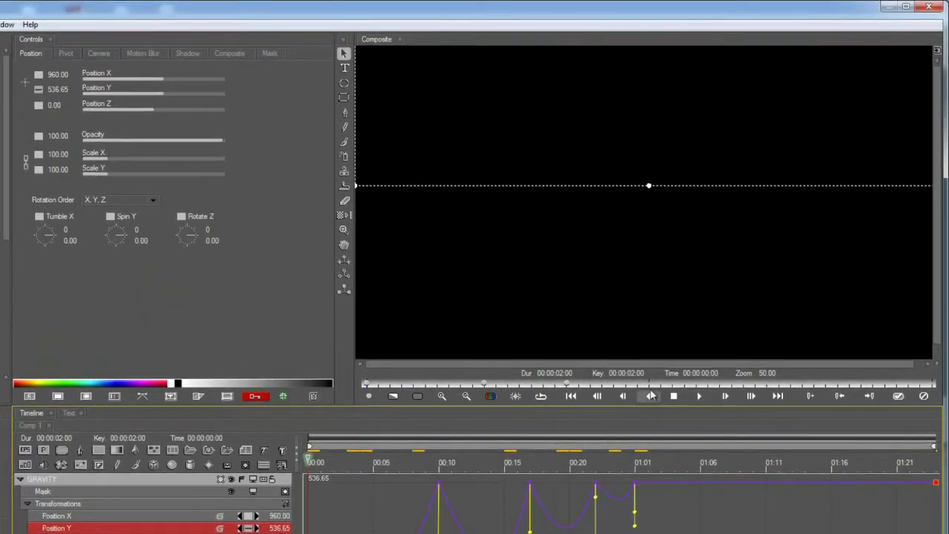
left_click(700, 373)
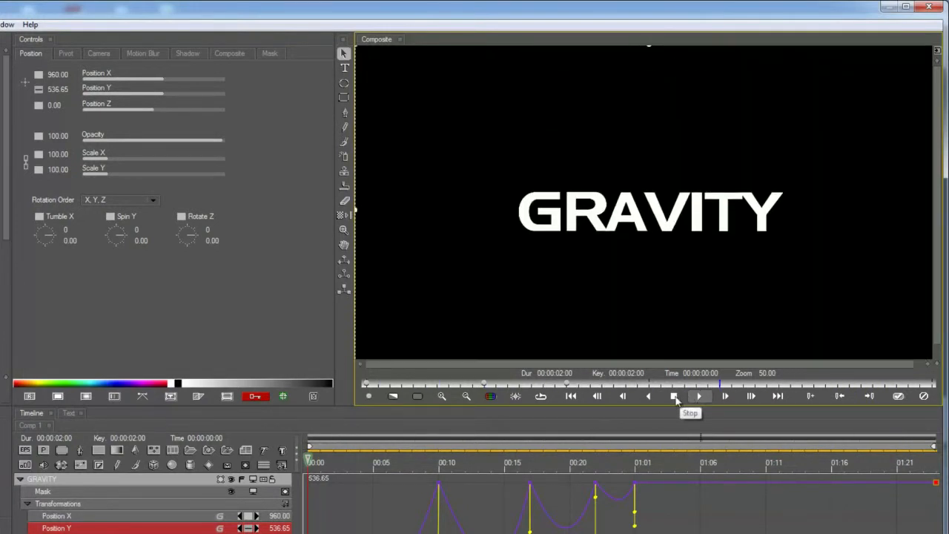
left_click(410, 462)
left_click_drag(408, 461, 692, 478)
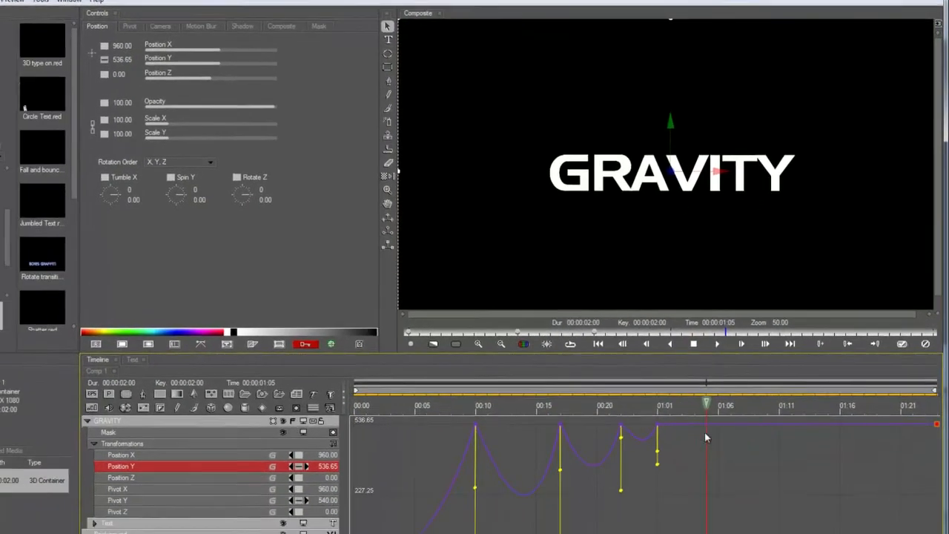
left_click_drag(408, 450, 479, 449)
Go to 00:13 between the first two bounces and open the Jitter settings of the GRAVITY text
left_click_drag(507, 400, 513, 401)
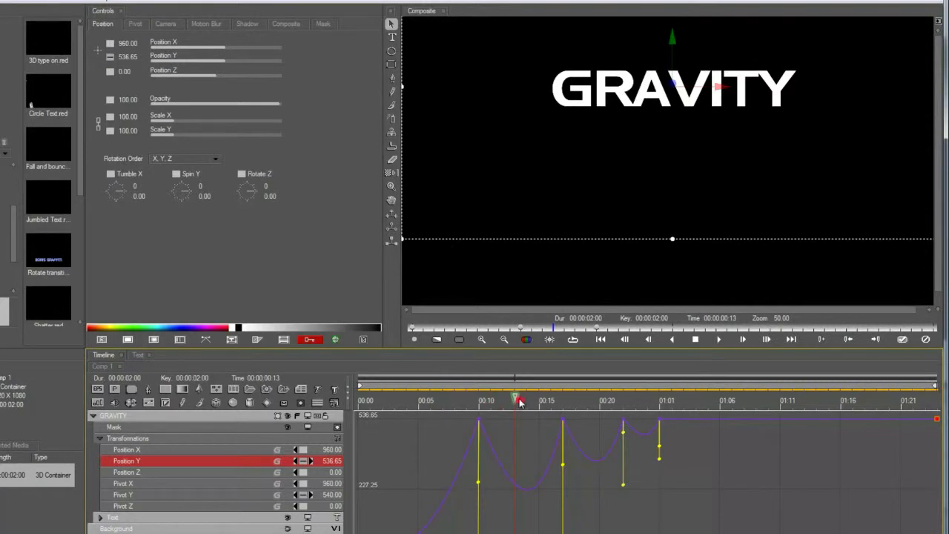
left_click(100, 438)
left_click(147, 449)
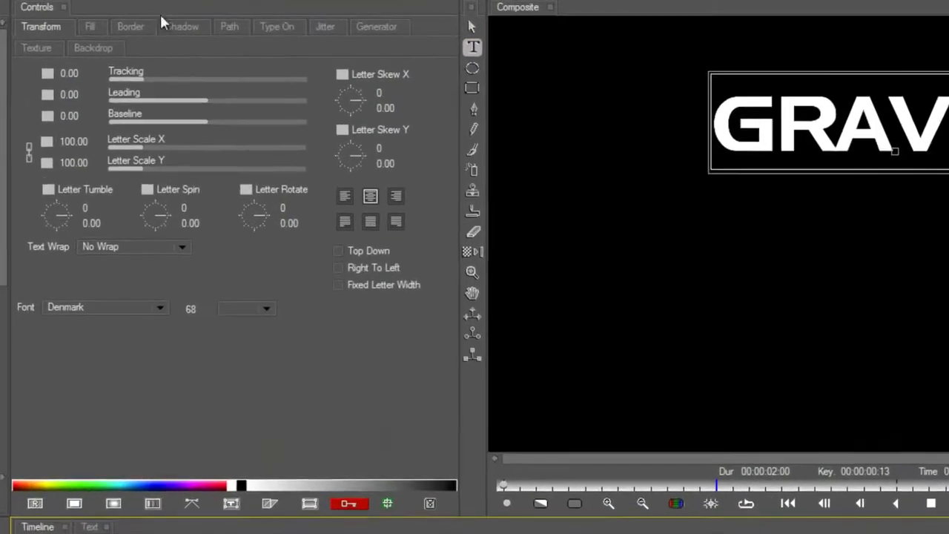
left_click(331, 27)
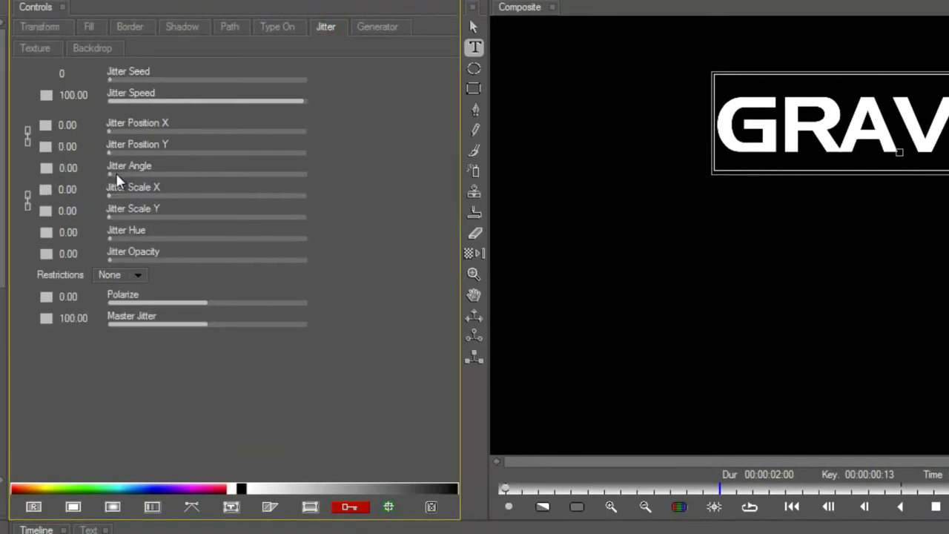
Set Jitter Angle to 28.57 and Jitter Position X and Y to 20.98, all with Constant interpolation
left_click_drag(116, 172, 183, 175)
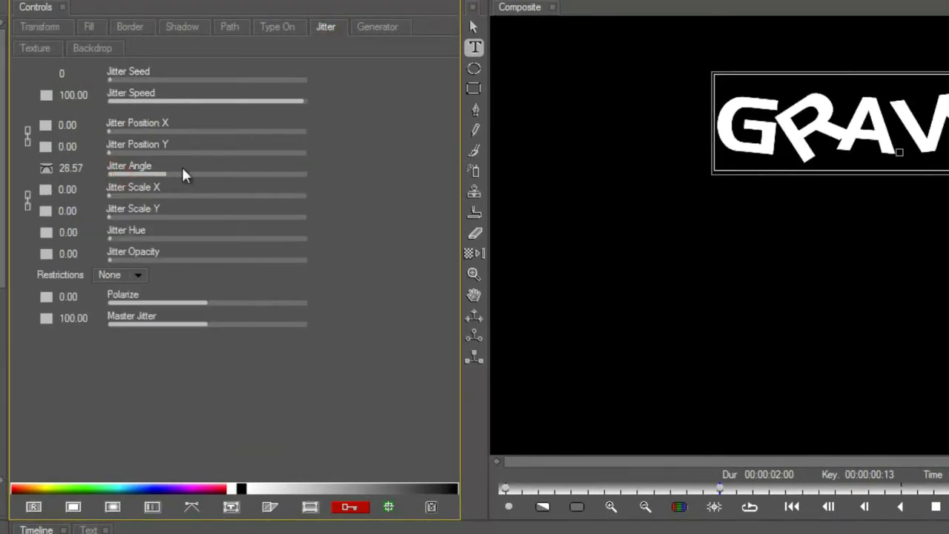
left_click(52, 168)
left_click(83, 193)
left_click_drag(131, 157, 153, 145)
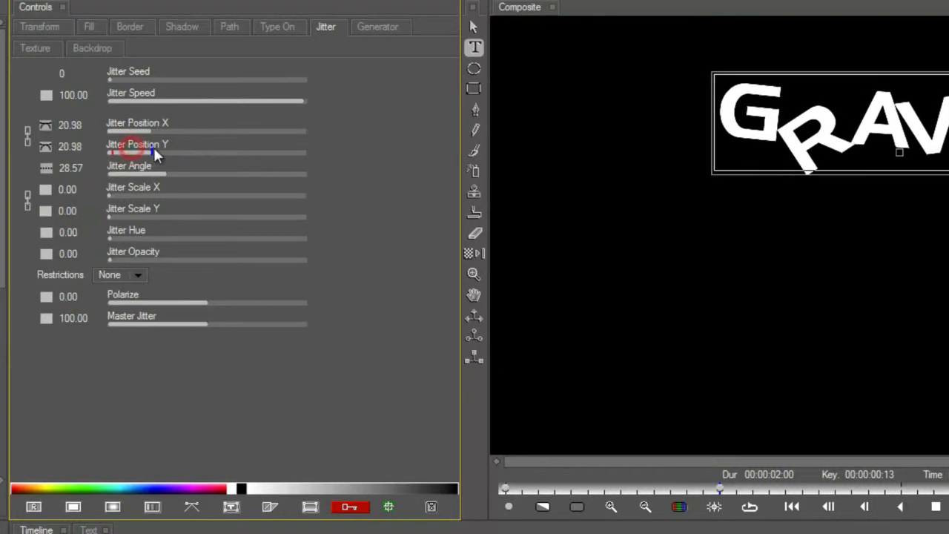
left_click(43, 147)
left_click(65, 169)
Set Master Jitter to 66.07 at 00:13 and shift that Text keyframe to 00:14 in the keyframe view
left_click_drag(202, 323, 177, 330)
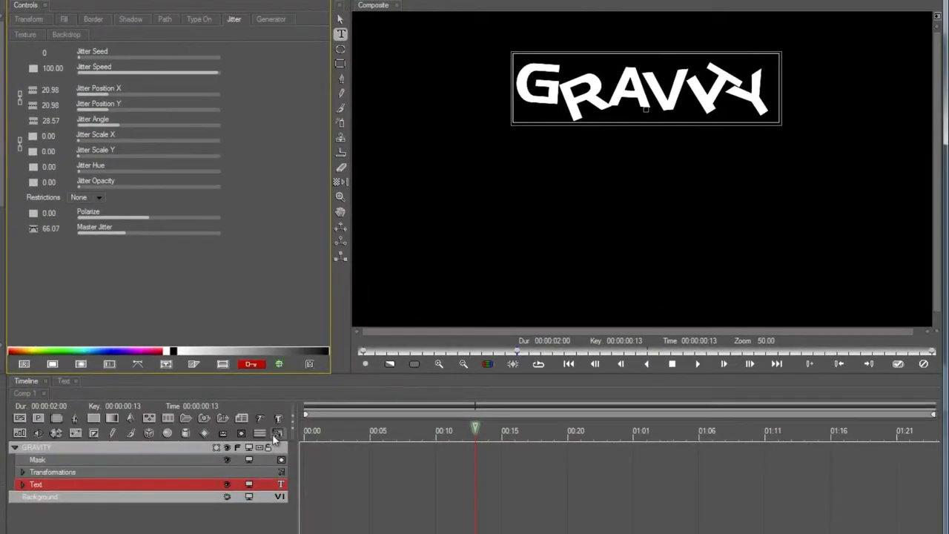
left_click(304, 507)
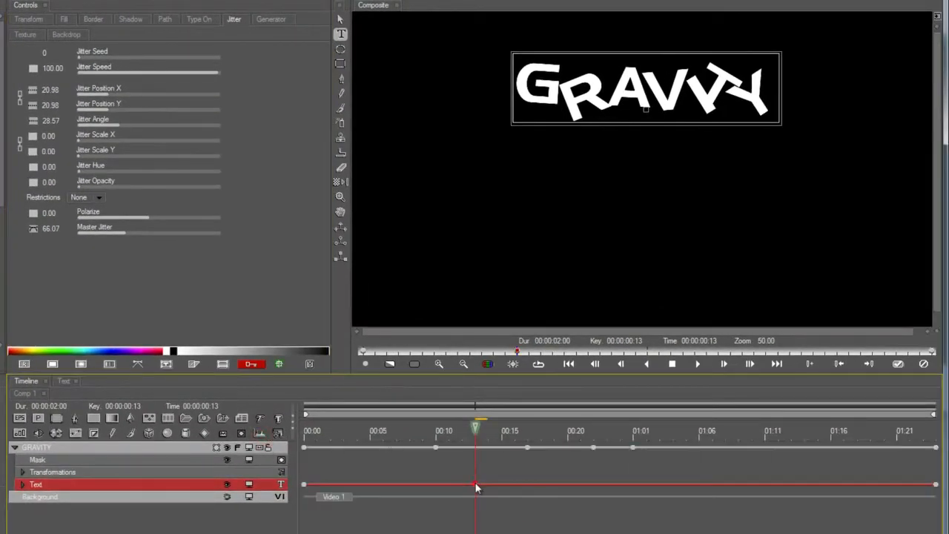
left_click_drag(477, 487, 487, 486)
Try setting Master Jitter to 0 at 00:10, and set it to 50 on the 00:14 Text keyframe
left_click(436, 431)
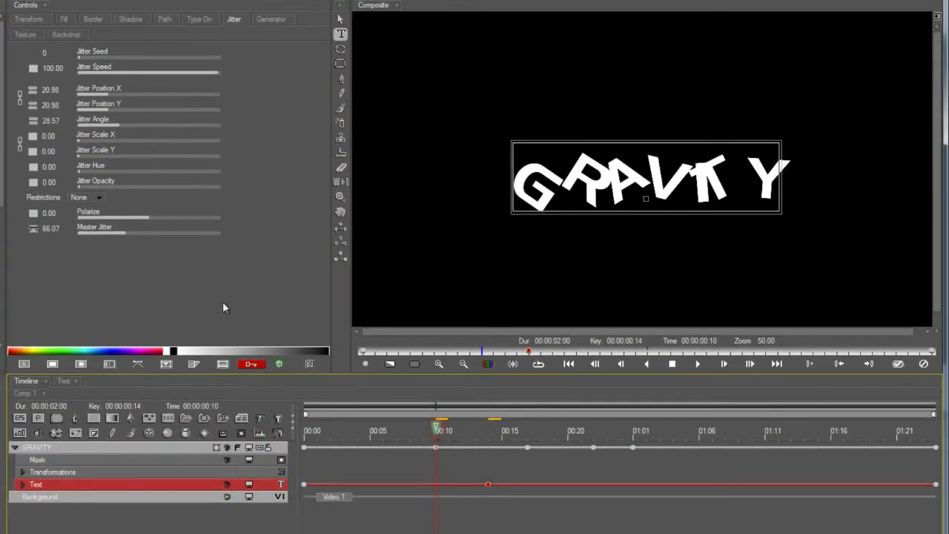
left_click_drag(119, 228, 34, 229)
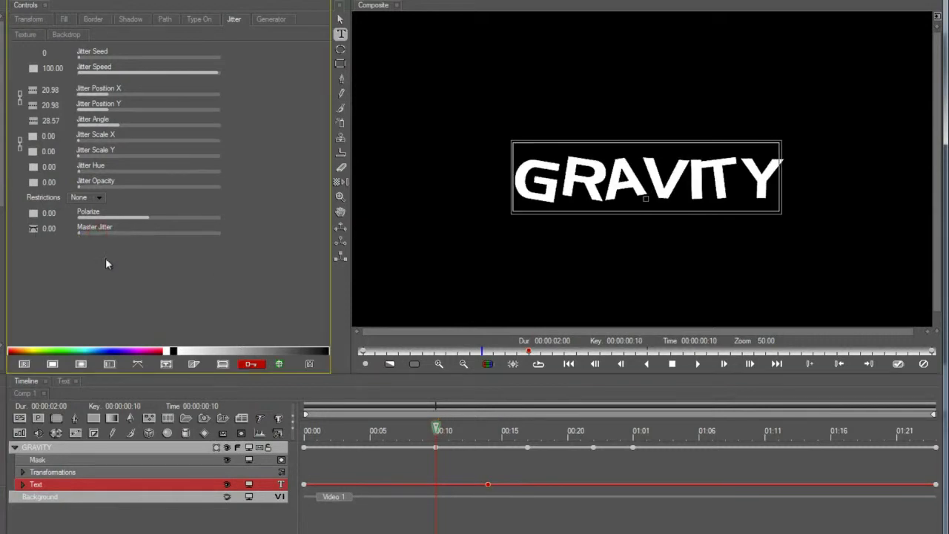
left_click(483, 453)
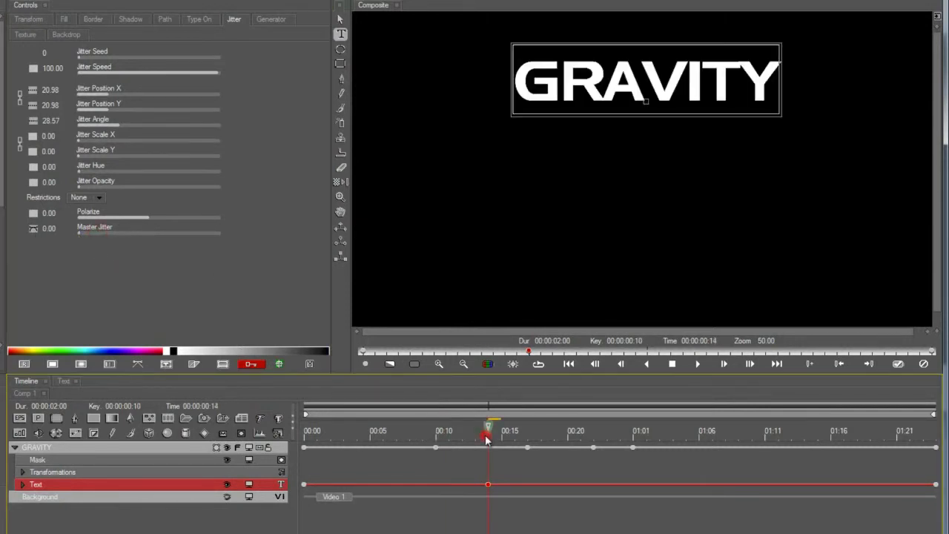
mouse_move(119, 233)
left_mouse_down()
mouse_move(173, 238)
mouse_move(116, 239)
left_mouse_up()
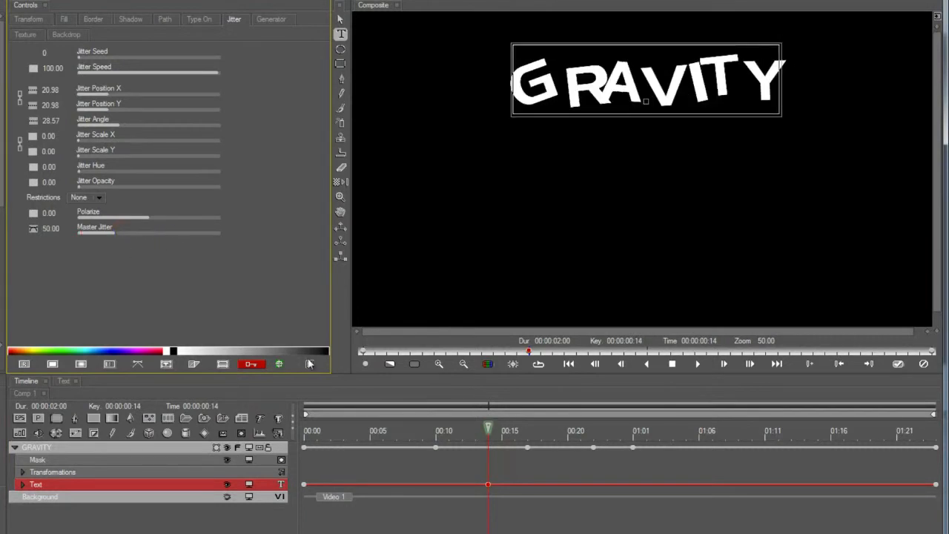
Add a Text keyframe at 00:10, the moment of first impact, with Master Jitter at 0
left_click(435, 485)
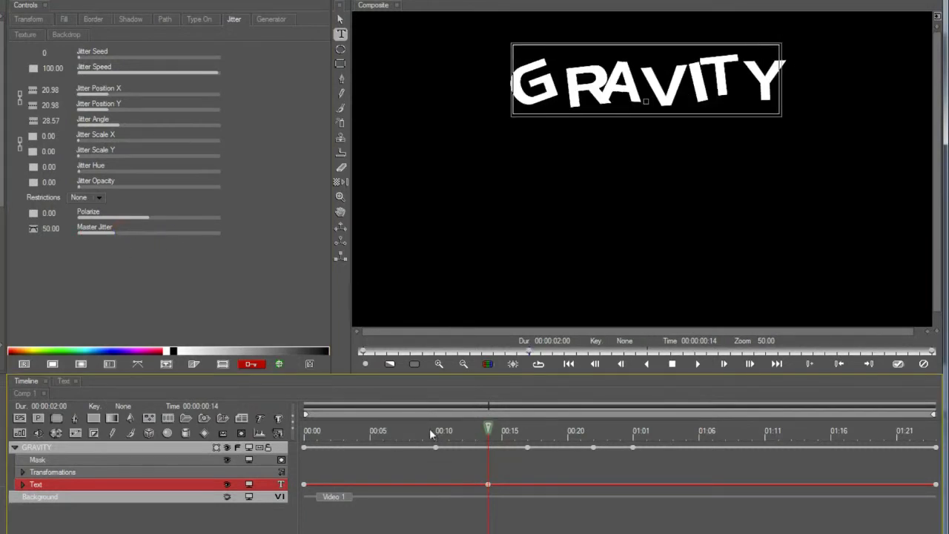
left_click_drag(430, 429, 435, 430)
left_click_drag(100, 231, 63, 234)
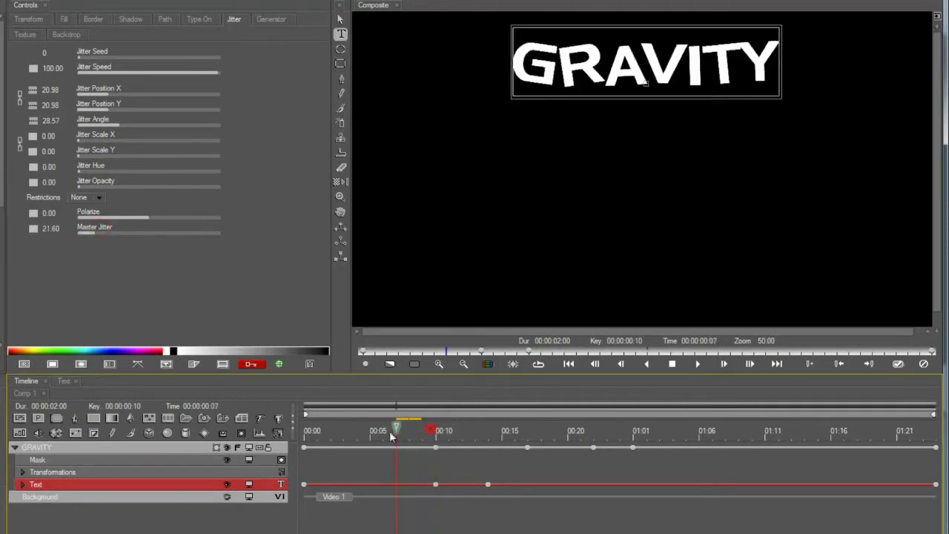
Copy the 00:10 Text keyframe and paste it at the other impact times, 00:17, 00:22 and 01:01
left_click_drag(435, 430, 534, 428)
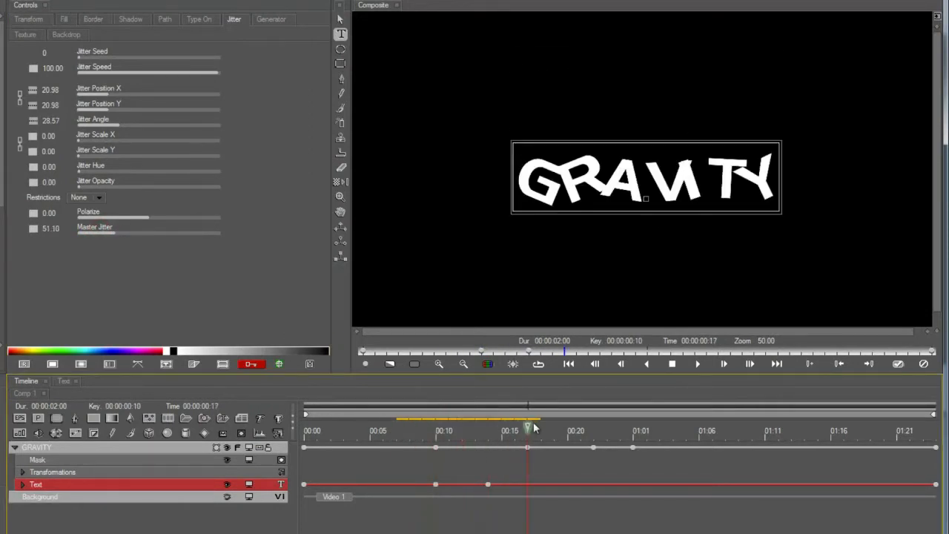
left_click(435, 485)
left_click(526, 431)
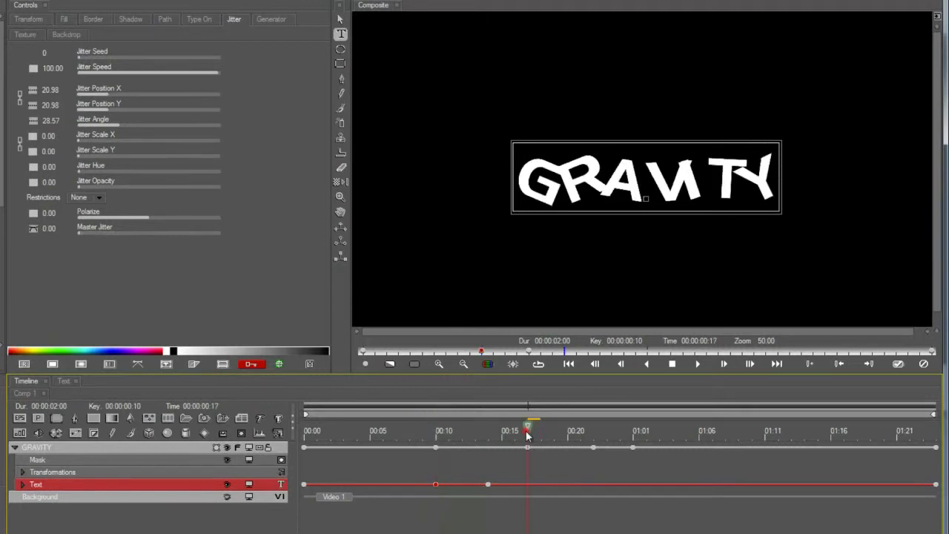
left_click(528, 447)
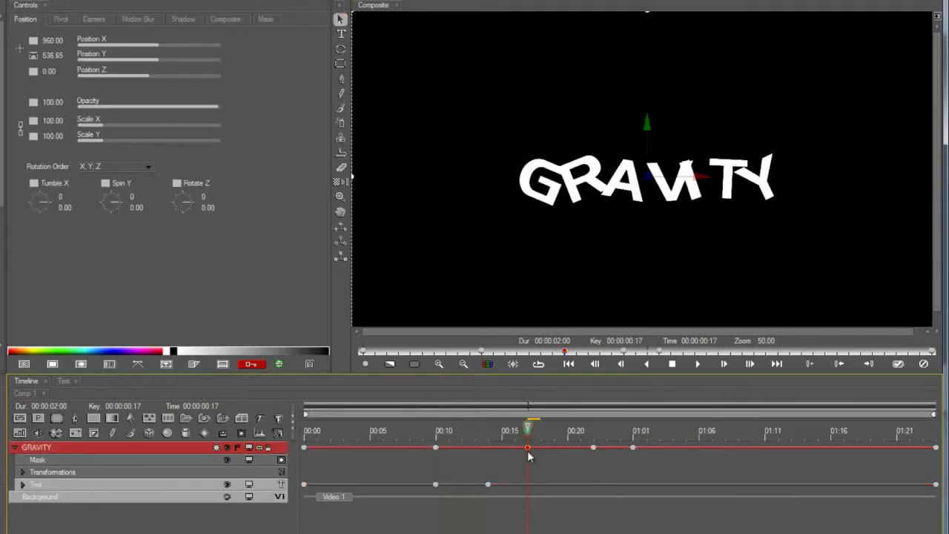
left_click(524, 483)
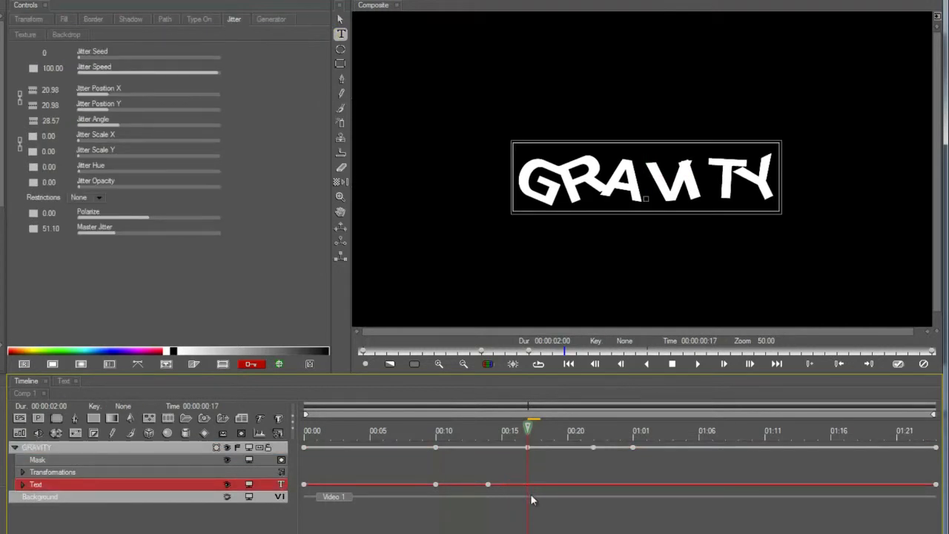
left_click(593, 484)
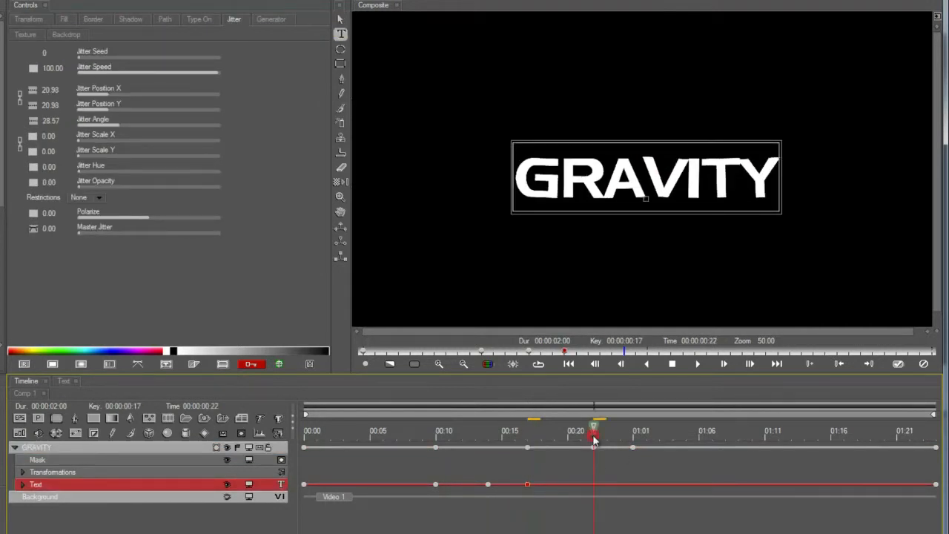
left_click(633, 433)
left_click(632, 484)
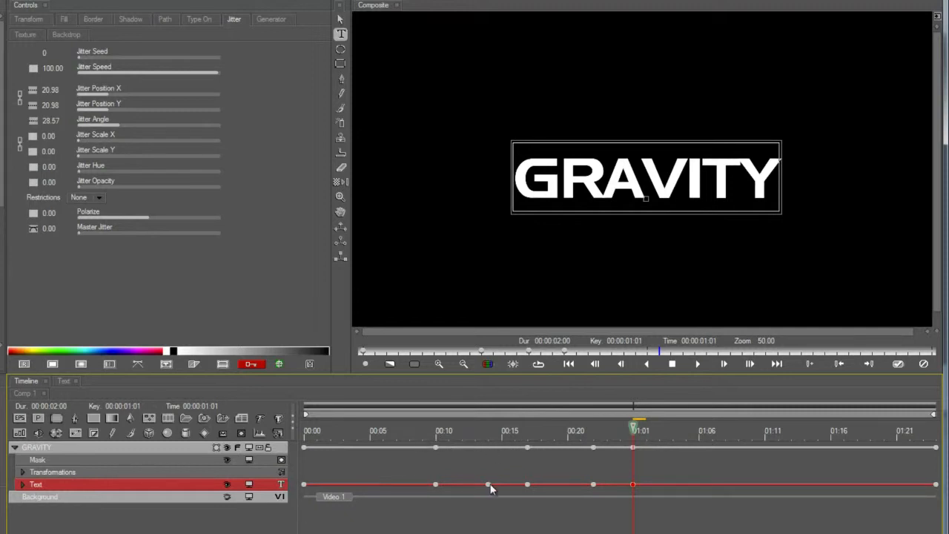
Add a Text keyframe at 00:20, between the second and third impacts, and set its Master Jitter to 35.71
left_click_drag(530, 434, 564, 443)
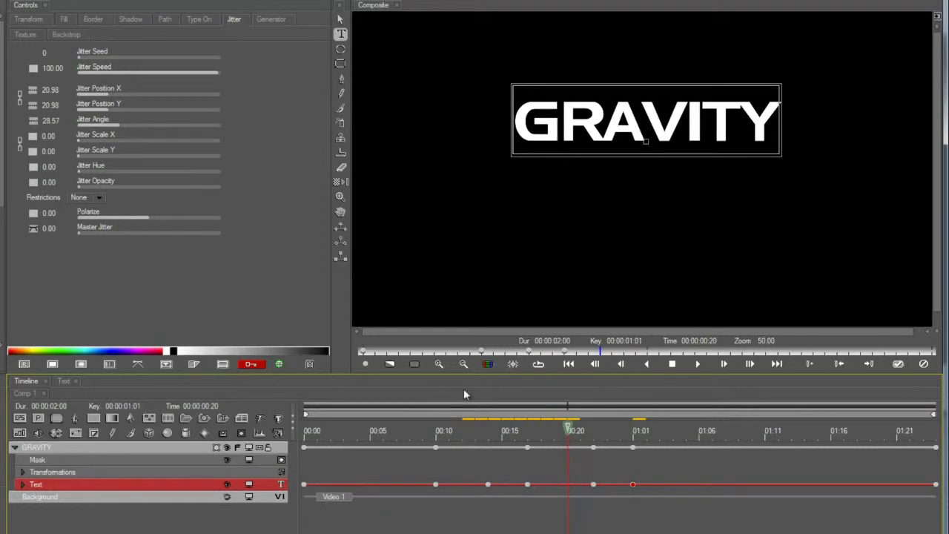
left_click_drag(121, 230, 159, 235)
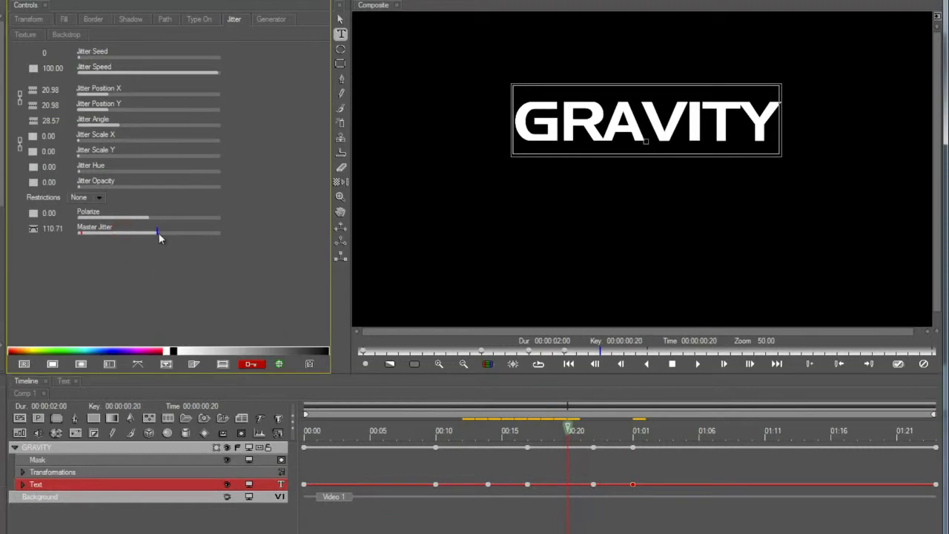
key("ctrl+z")
left_click(564, 481)
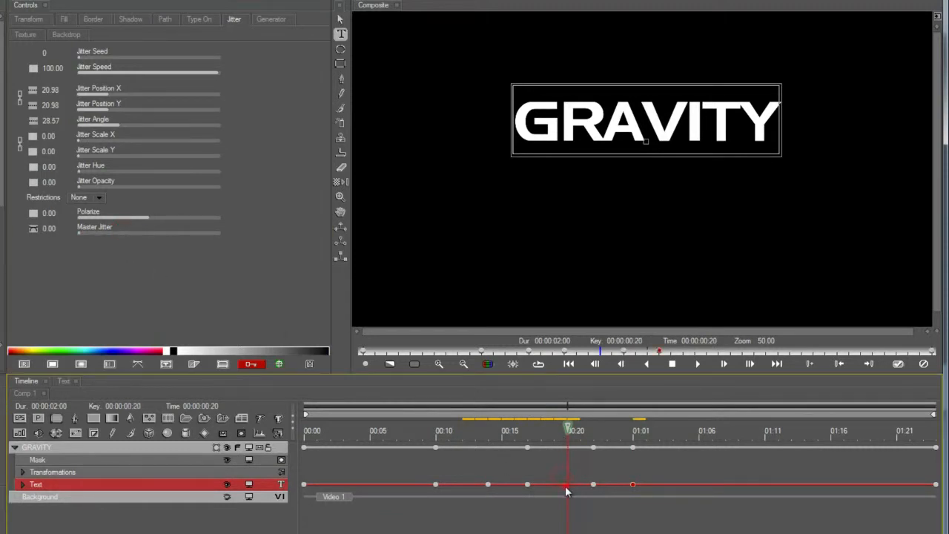
key("Delete")
mouse_move(111, 231)
left_mouse_down()
mouse_move(145, 231)
mouse_move(107, 233)
left_mouse_up()
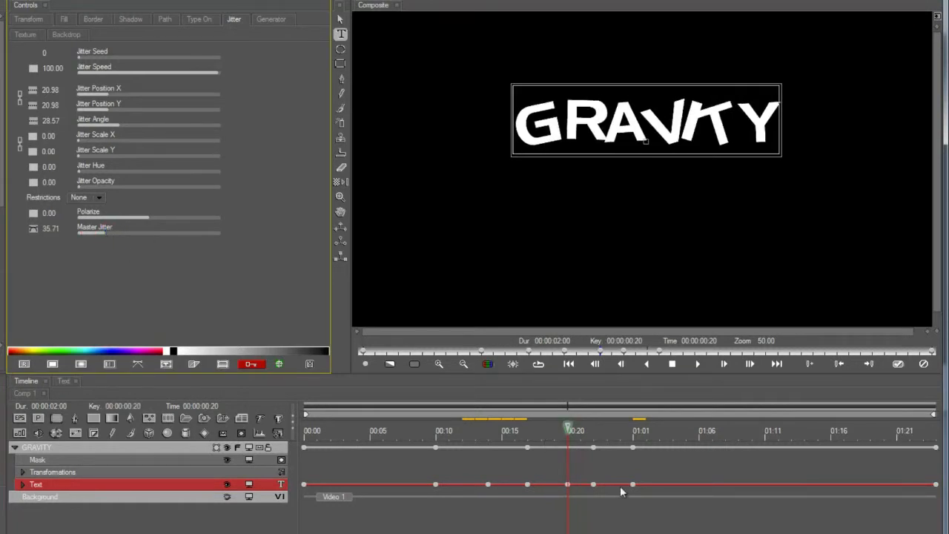
Set the text's Master Jitter to 20.54 at 00:23 and to 0 on the last keyframe at 02:00
left_click(608, 430)
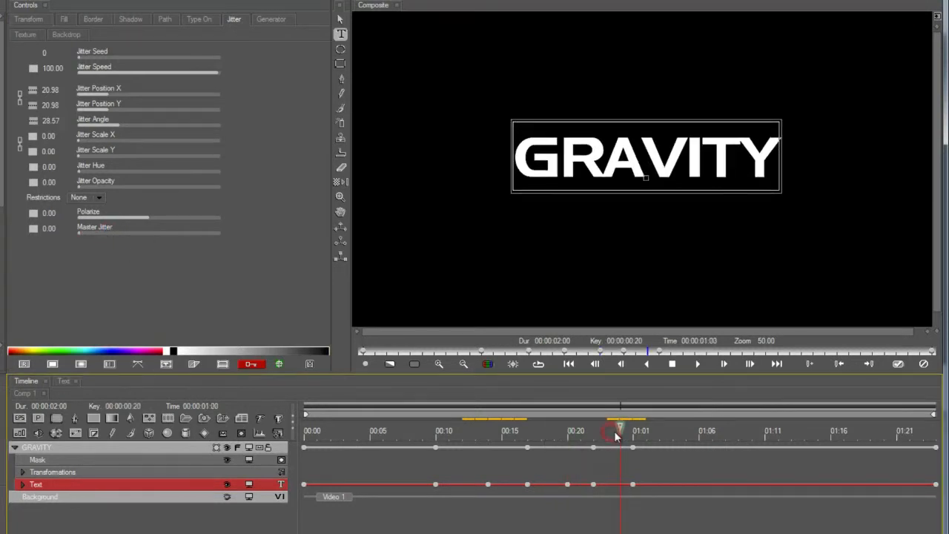
left_click(94, 232)
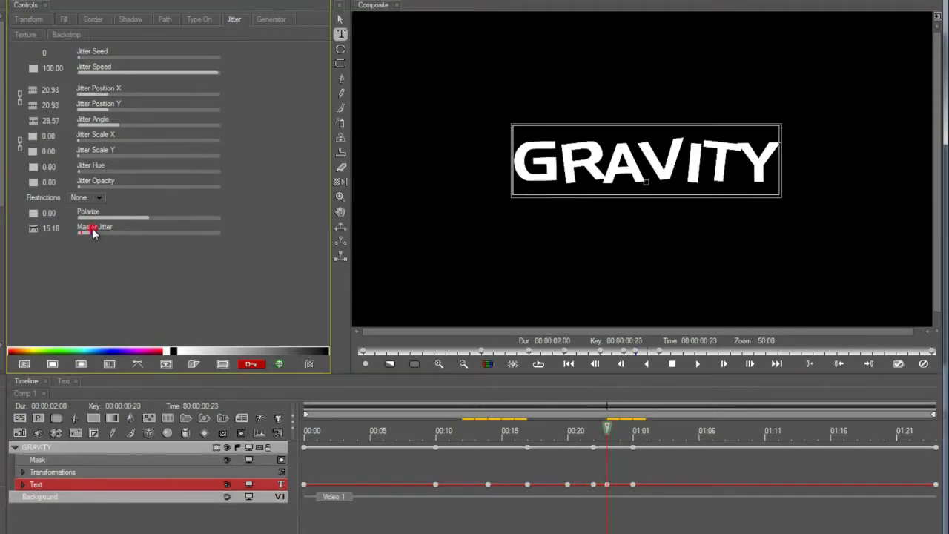
left_click_drag(93, 232, 97, 230)
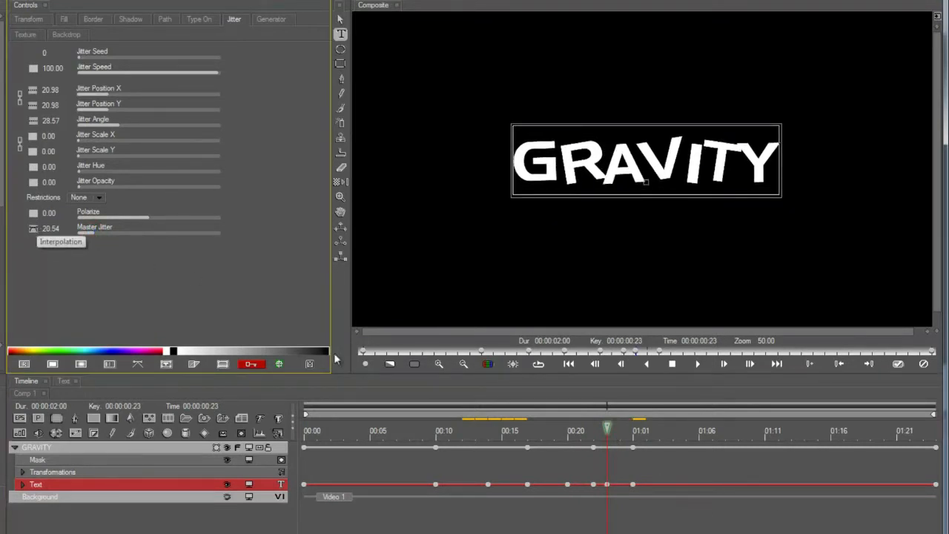
left_click_drag(604, 434, 945, 486)
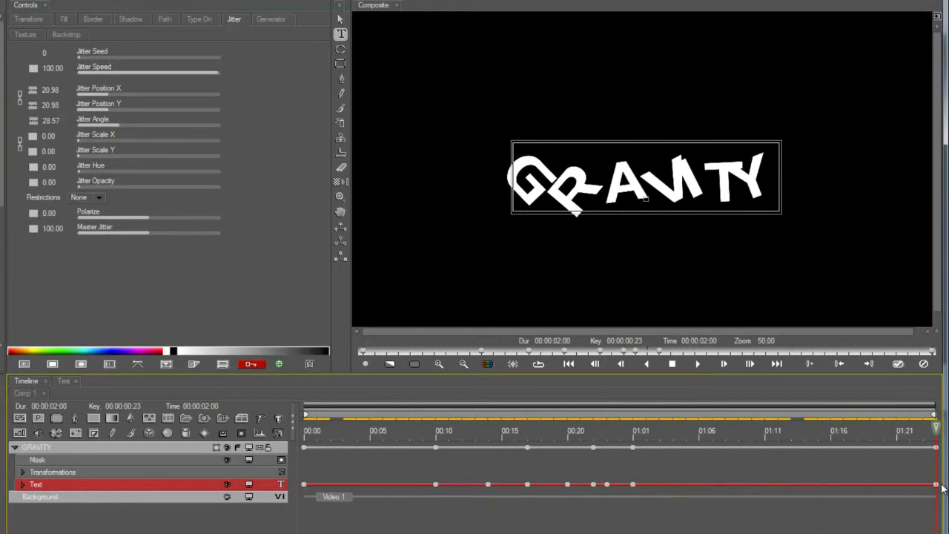
left_click_drag(116, 233, 27, 227)
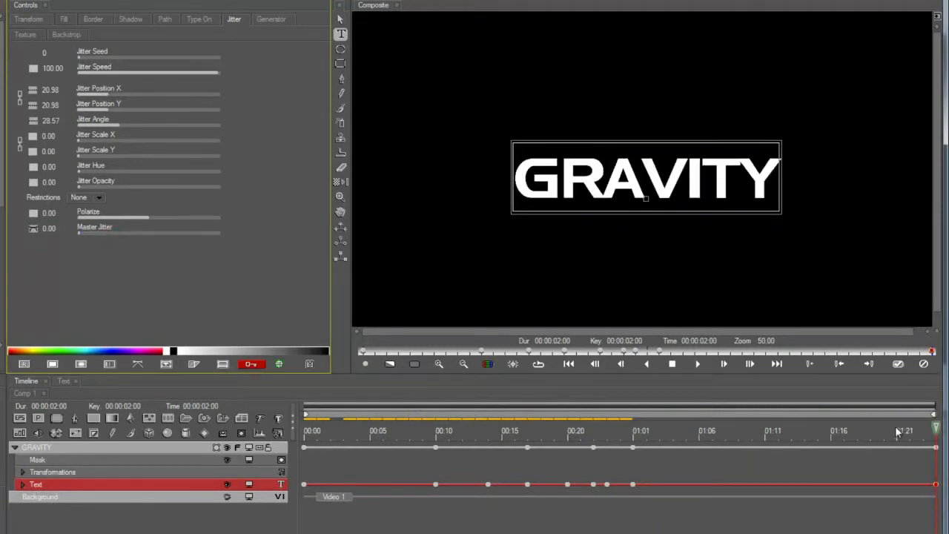
Add a GRAVITY track keyframe at 01:11 by animating Position X, and set its interpolation to Decelerate
left_click_drag(895, 430, 624, 428)
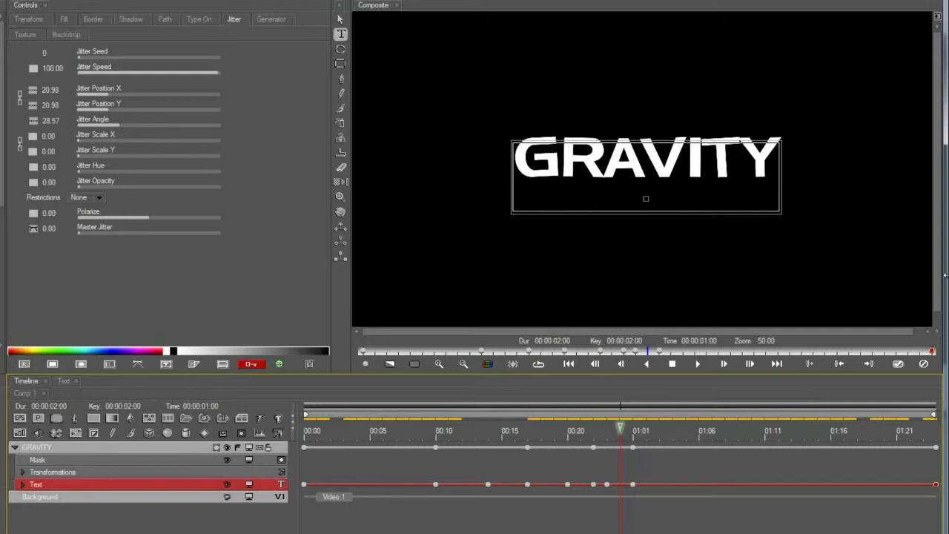
left_click_drag(738, 442, 779, 439)
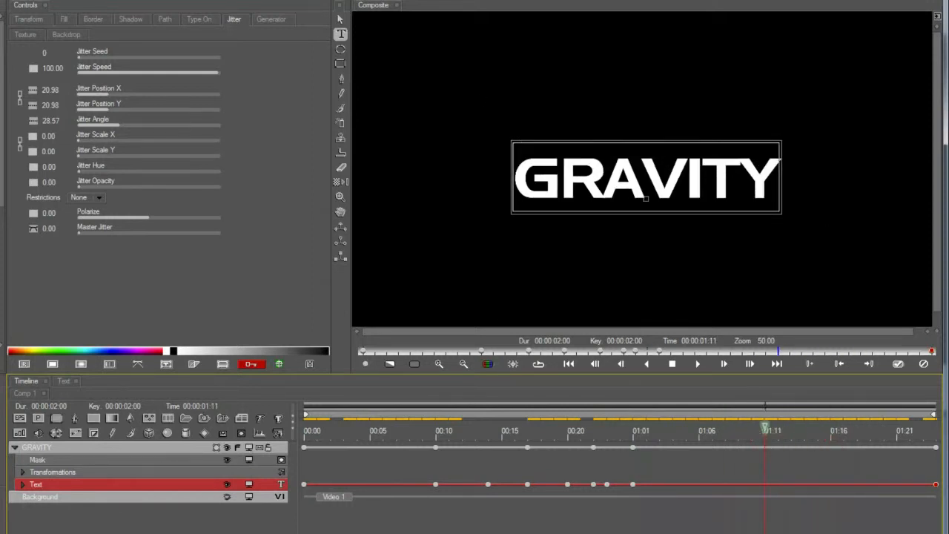
left_click(49, 448)
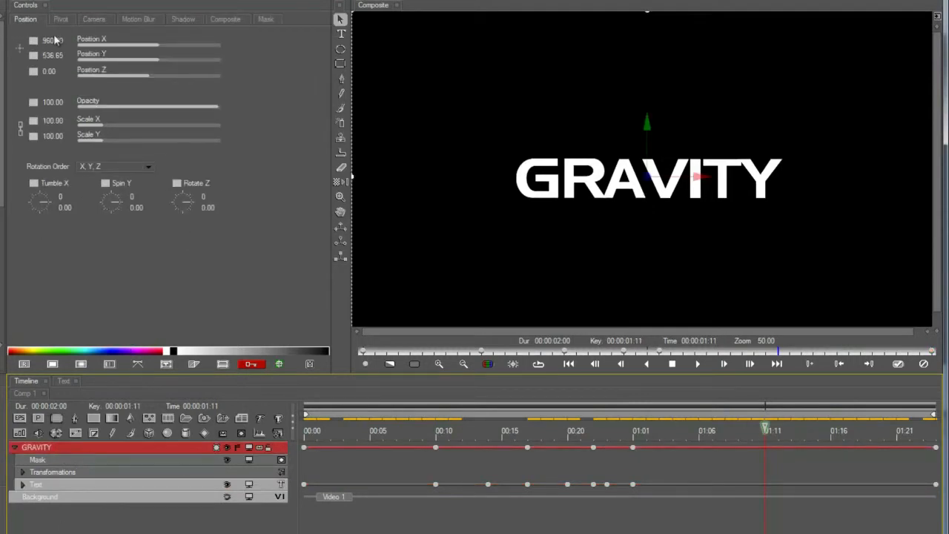
left_click(33, 41)
left_click(59, 88)
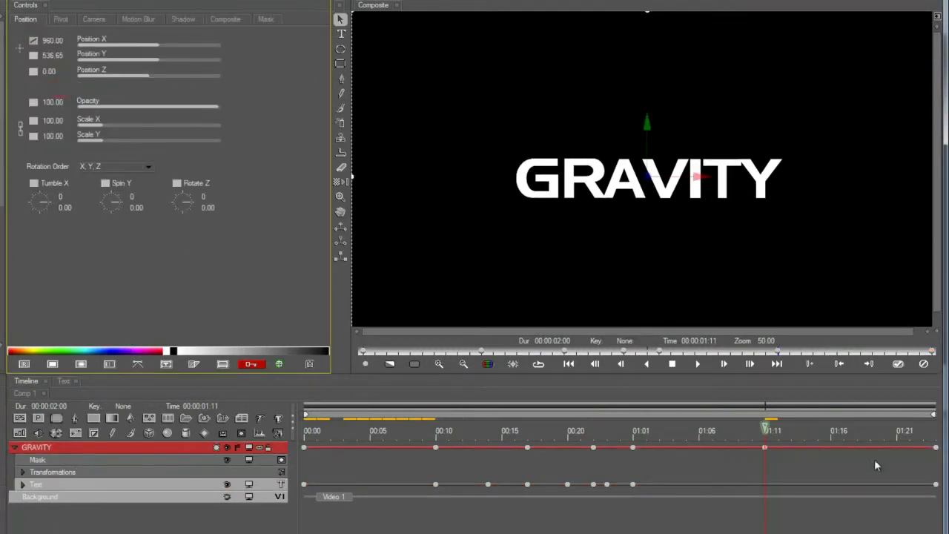
left_click(765, 446)
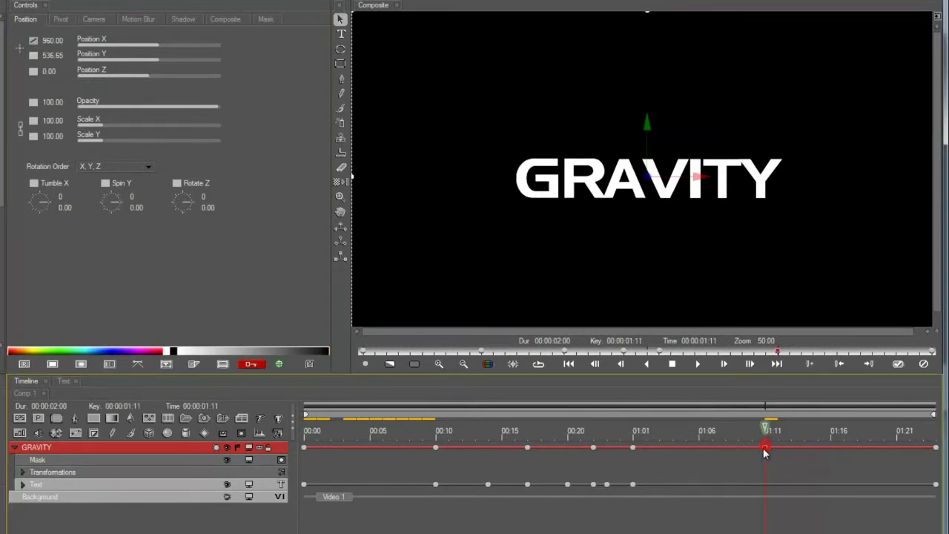
left_click(34, 41)
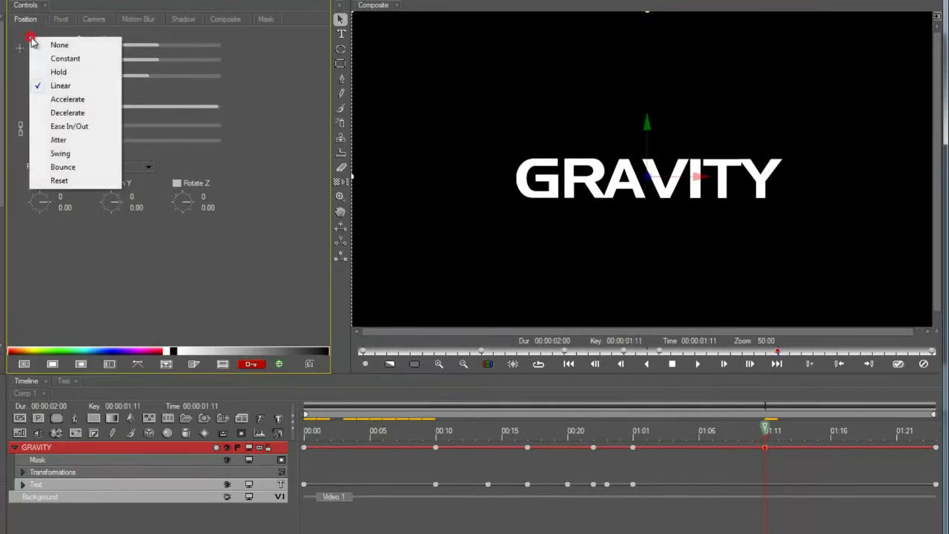
left_click(55, 112)
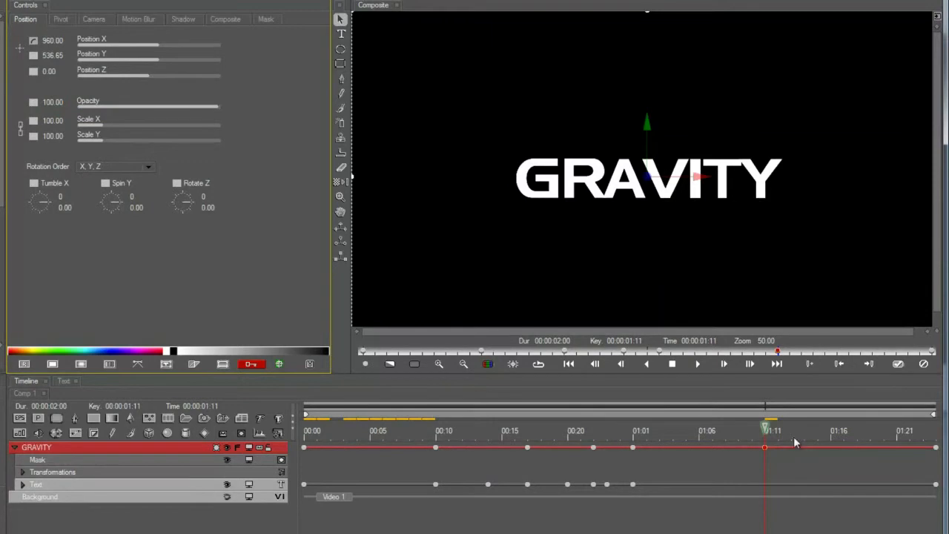
Set Position X to 3300 on the GRAVITY track's last keyframe at 02:00 so the title exits the frame
left_click_drag(797, 433, 941, 451)
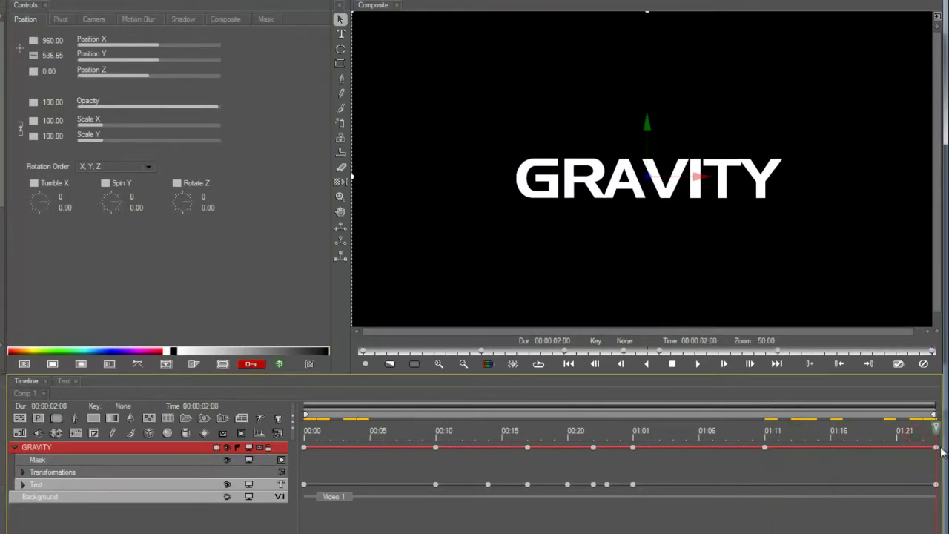
left_click(936, 447)
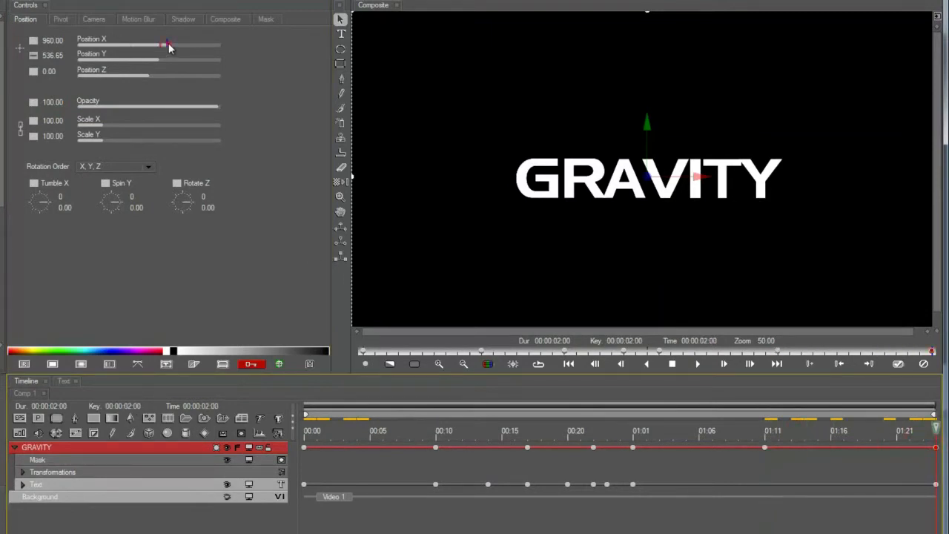
left_click_drag(168, 47, 210, 45)
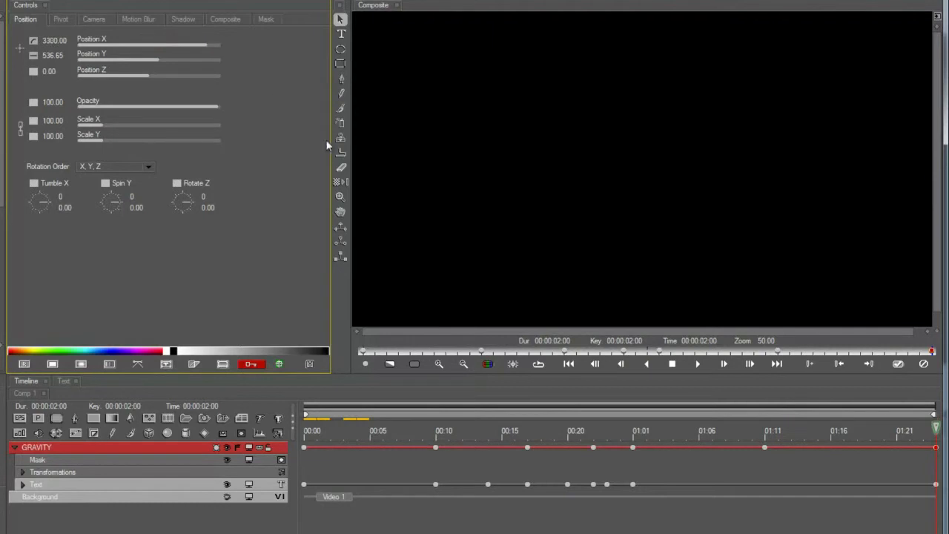
Animate the text's Letter Skew X with Linear interpolation and place its keyframe at 01:11
left_click_drag(922, 433, 796, 454)
left_click(765, 447)
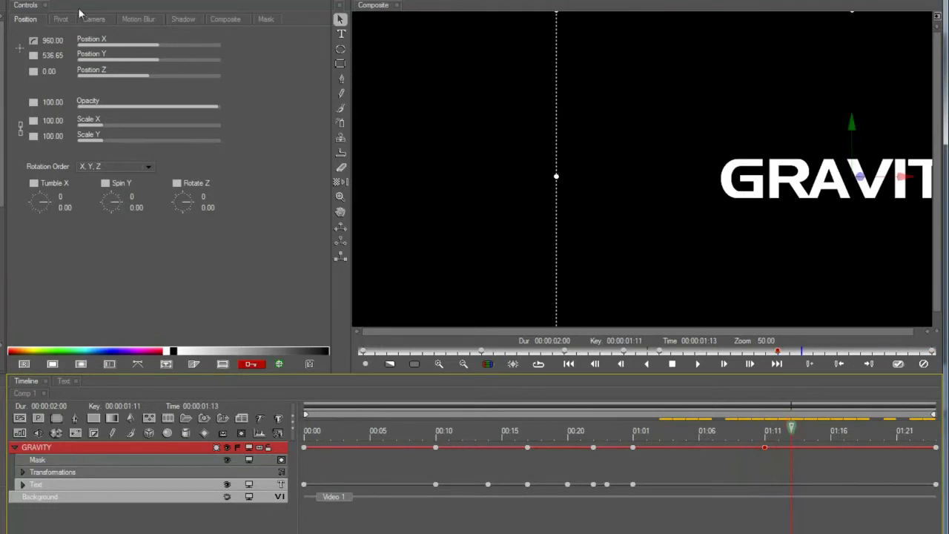
left_click(99, 473)
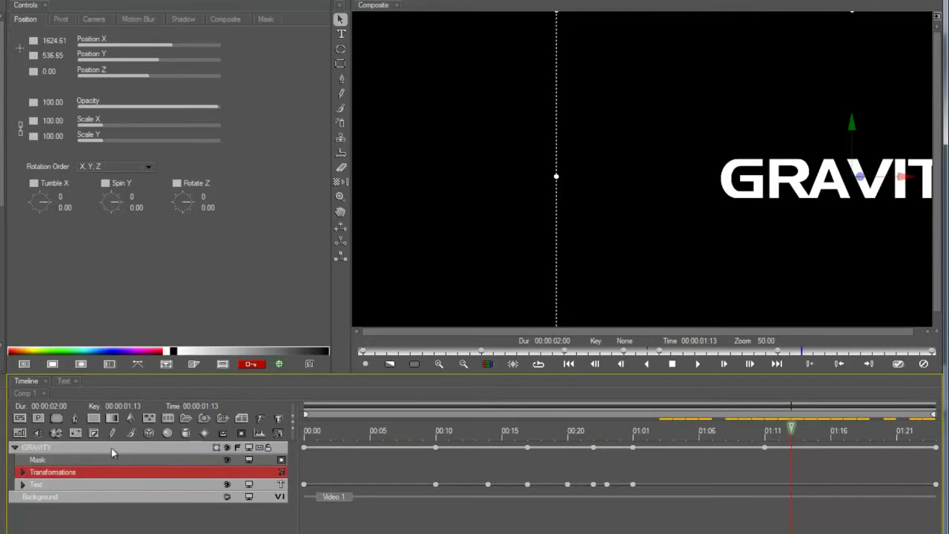
left_click(79, 486)
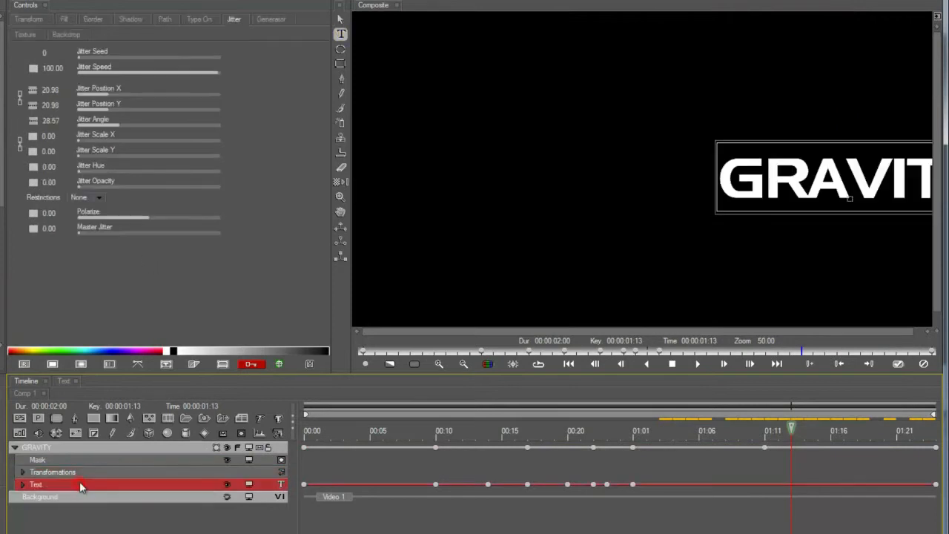
left_click(28, 19)
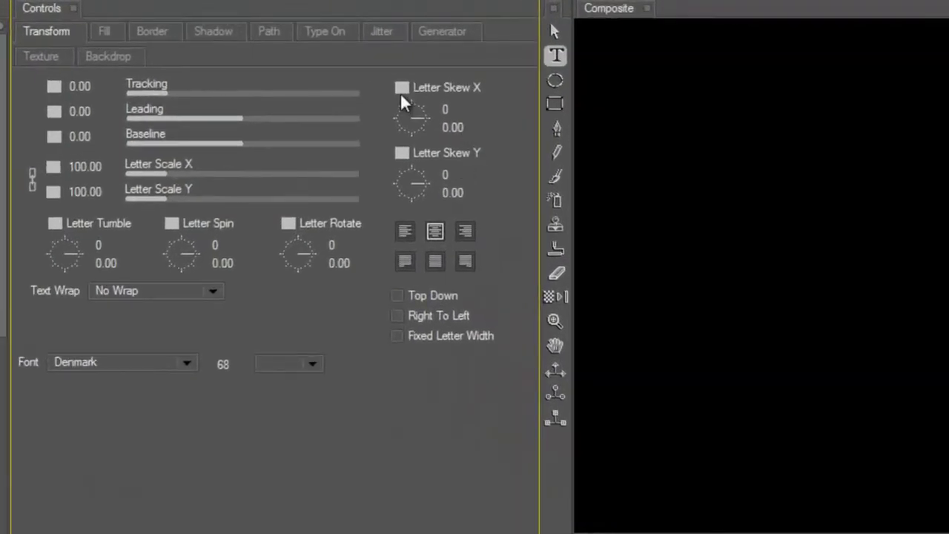
right_click(247, 55)
left_click(437, 160)
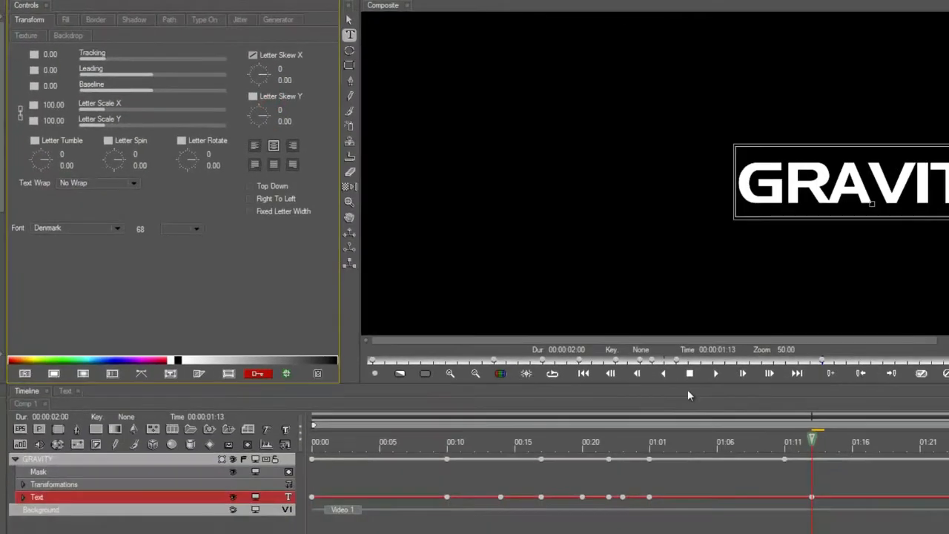
left_click_drag(812, 498, 785, 497)
Set the text's Letter Skew X to -30 at 01:13, adding a Text keyframe there
left_click(803, 493)
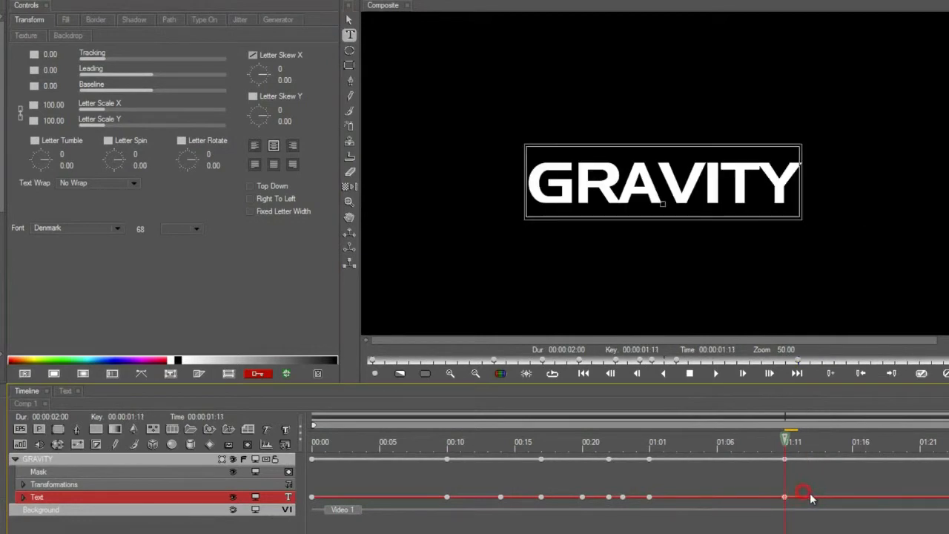
left_click(812, 447)
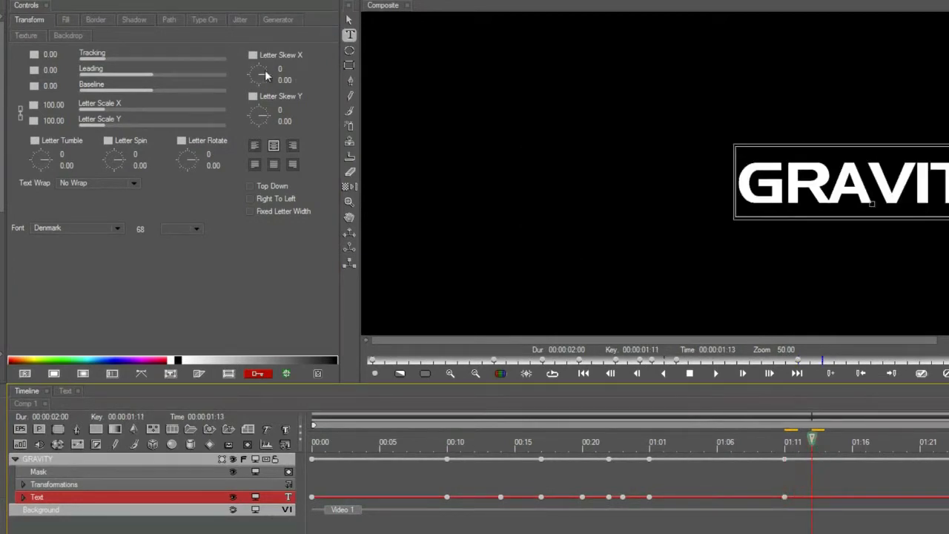
left_click_drag(264, 72, 266, 75)
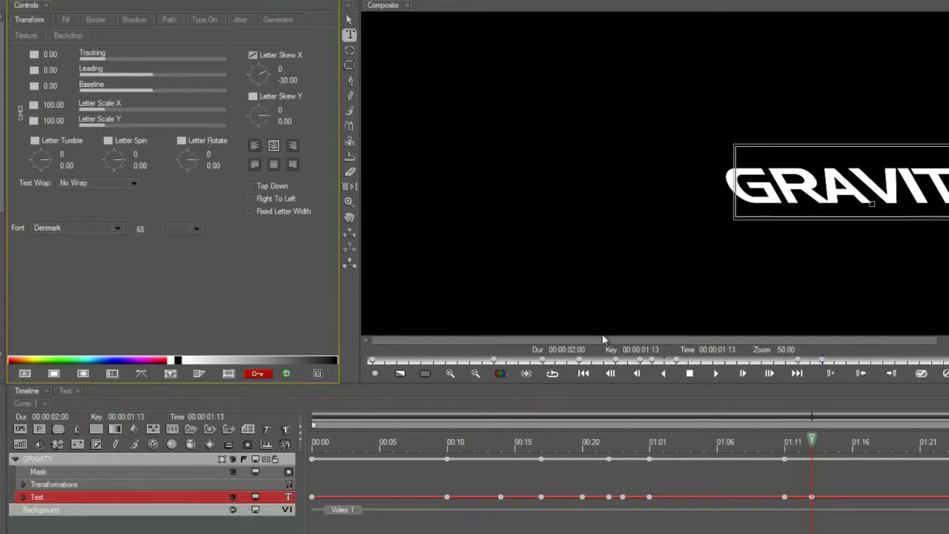
Add a Text keyframe at 01:06 by setting the Tracking interpolation to Linear
left_click_drag(807, 446, 717, 454)
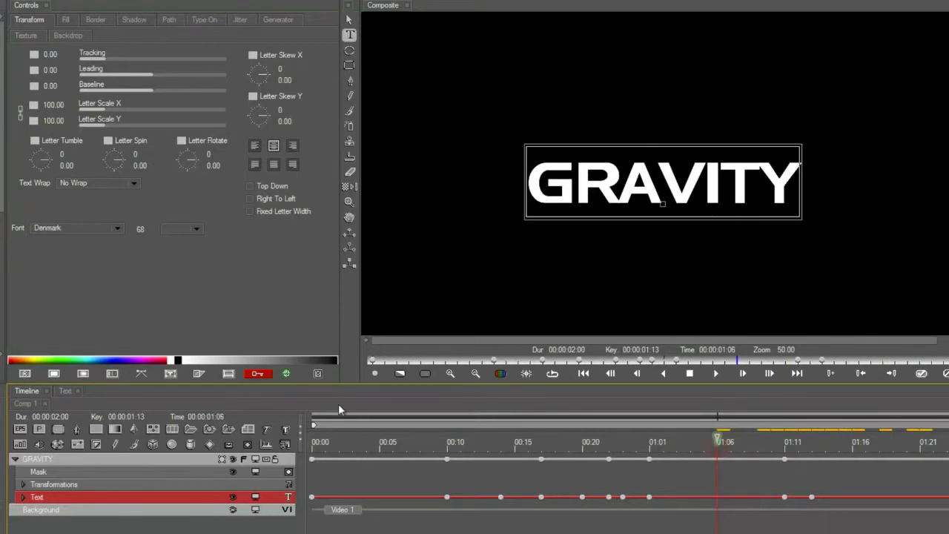
left_click(58, 459)
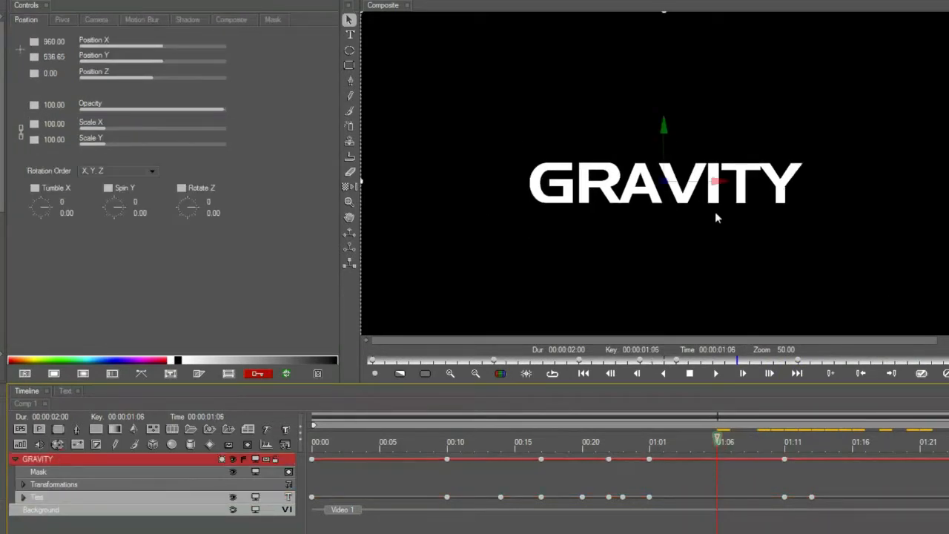
left_click(49, 496)
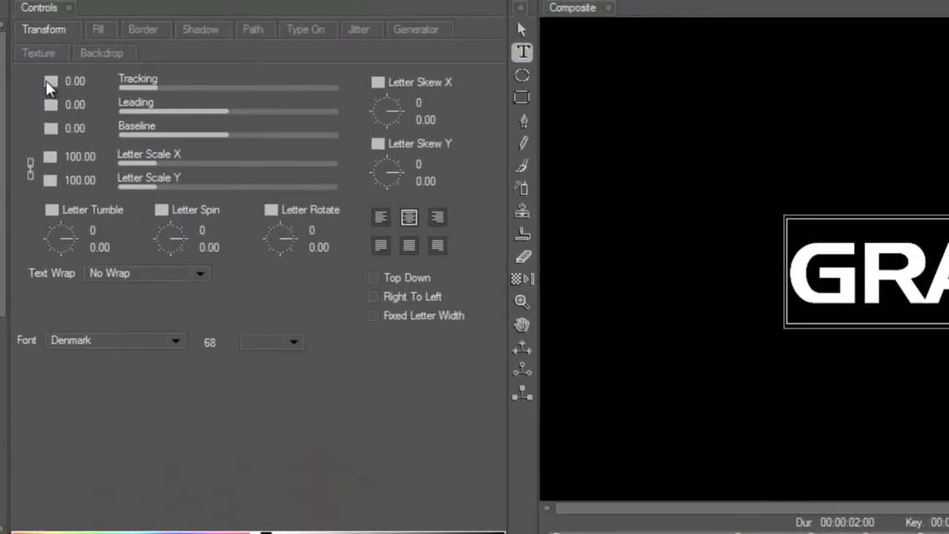
left_click(33, 55)
left_click(83, 151)
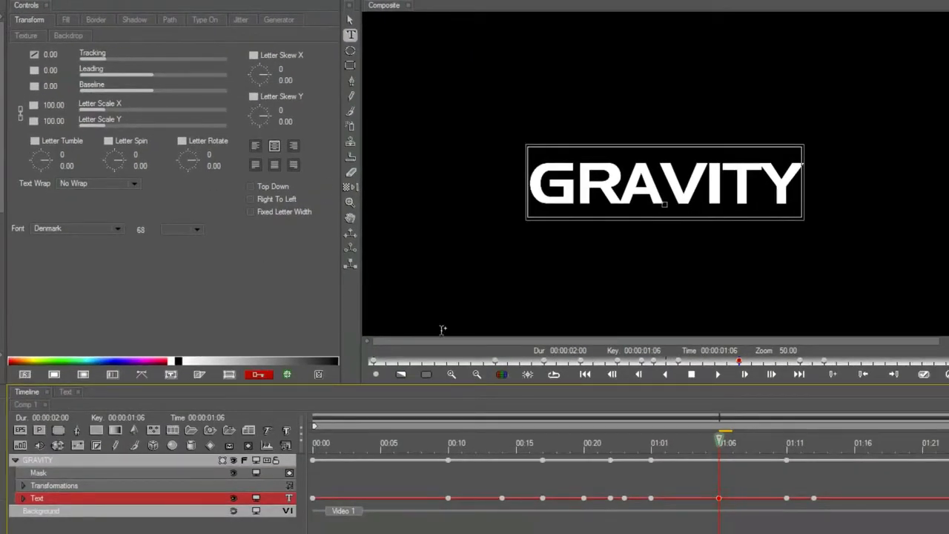
Move the new Text keyframe from 01:06 to 01:02 and set its Tracking to 62.41
left_click_drag(718, 497, 665, 498)
left_click(667, 447)
left_click(721, 447)
left_click_drag(123, 60, 153, 64)
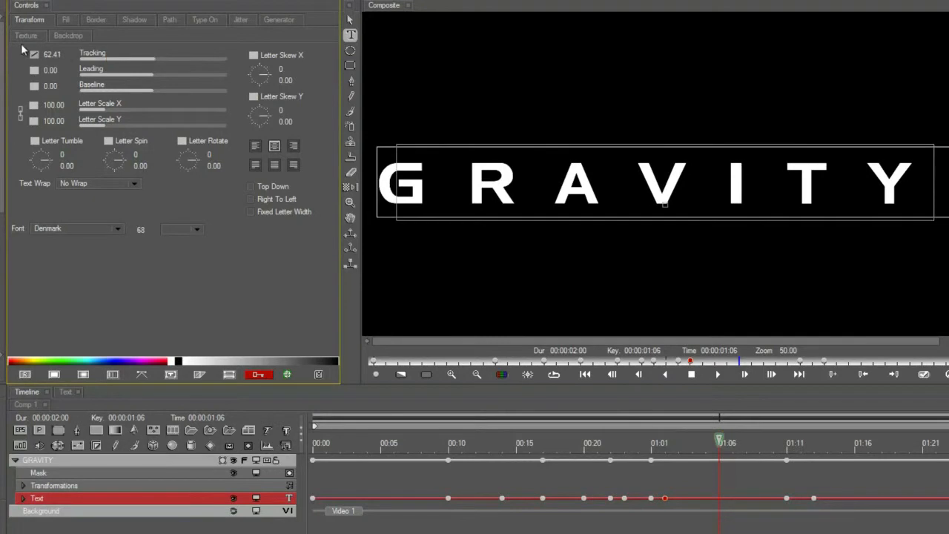
Set this keyframe's Tracking interpolation to Ease In/Out and move the keyframe back to 01:06
left_click(32, 53)
left_click(72, 141)
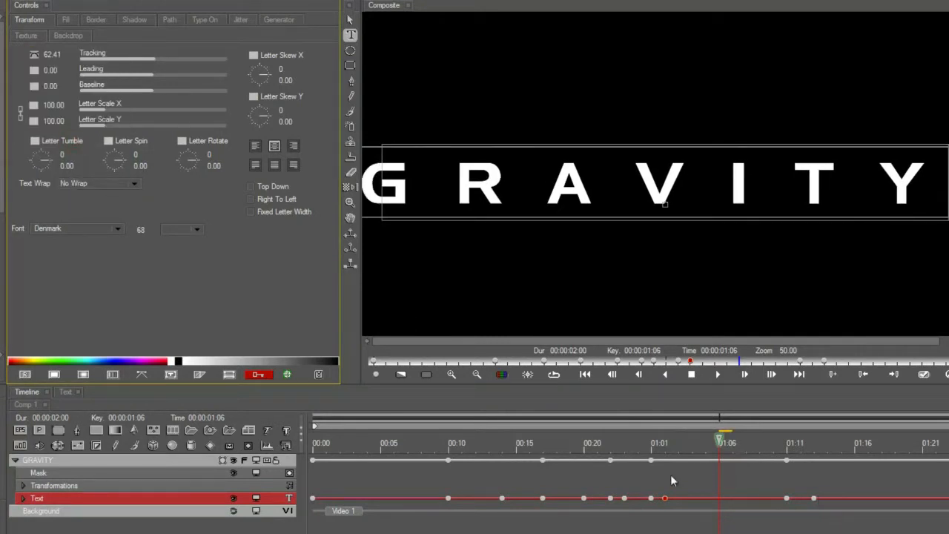
left_click_drag(665, 497, 720, 506)
Set the text's Tracking to 0 on the Text keyframes at 01:01 and 01:11
left_click_drag(690, 441, 649, 454)
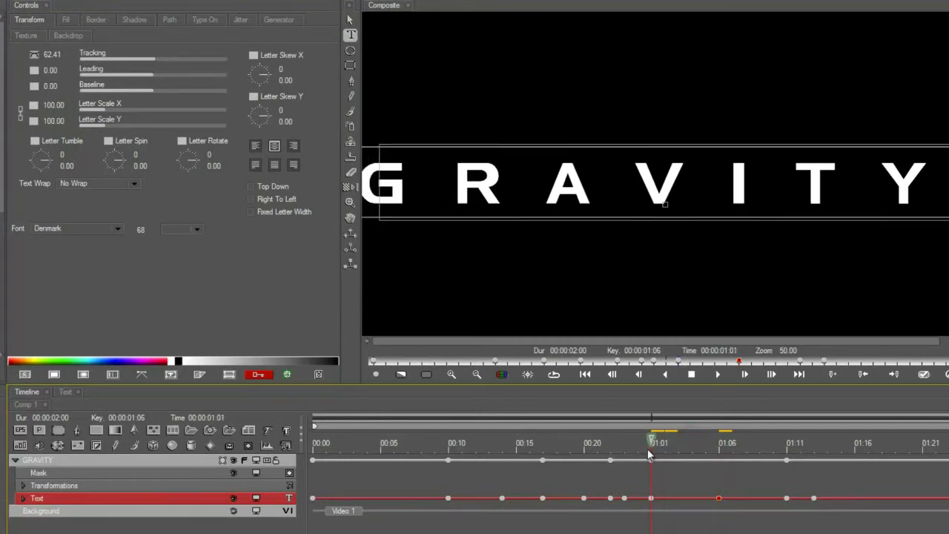
left_click(649, 498)
left_click(51, 55)
type("0")
key("Return")
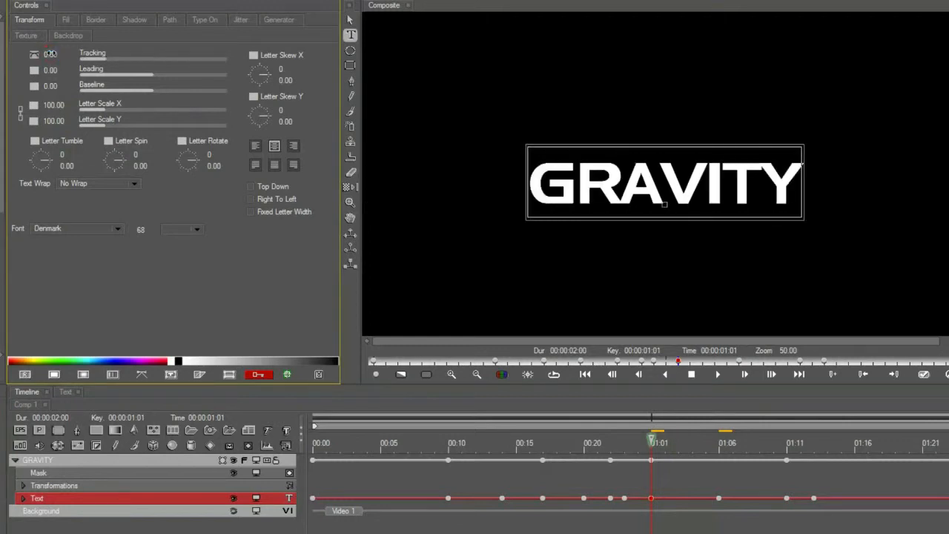
left_click(788, 498)
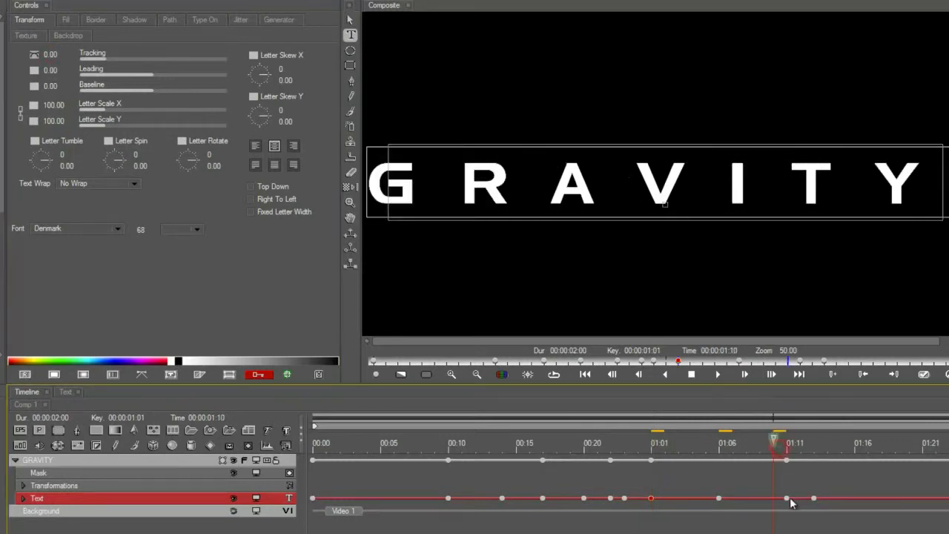
left_click(47, 55)
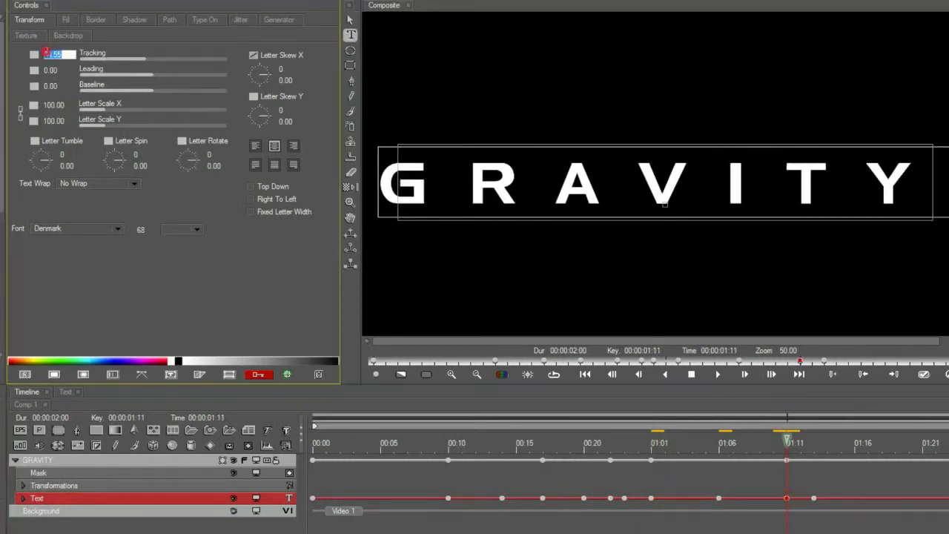
type("0")
key("Return")
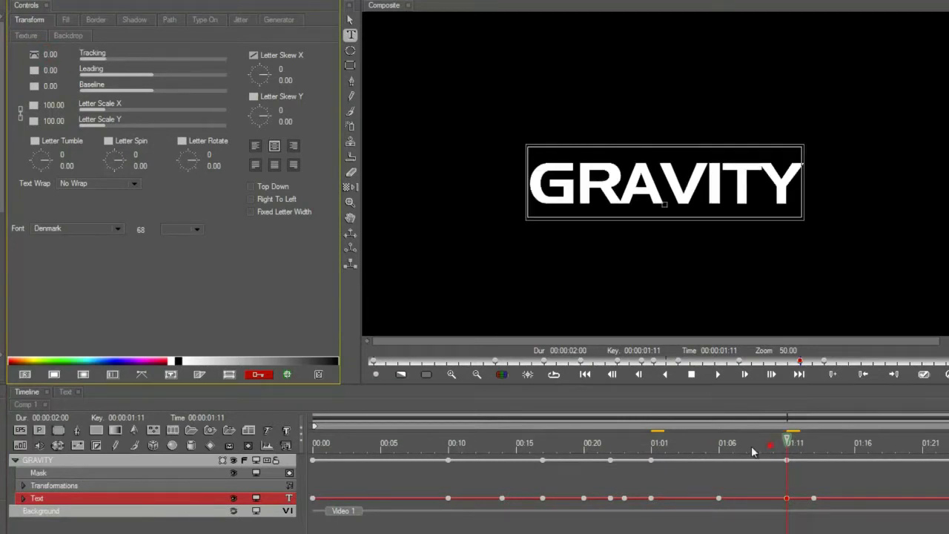
Collapse the GRAVITY track, place it inside a new 3D container, and select the container
left_click_drag(753, 450, 717, 500)
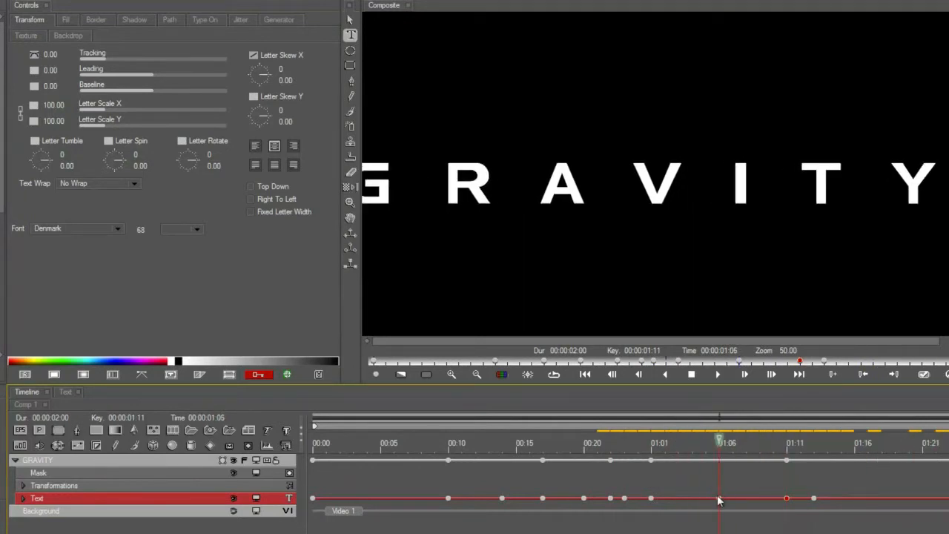
left_click(718, 497)
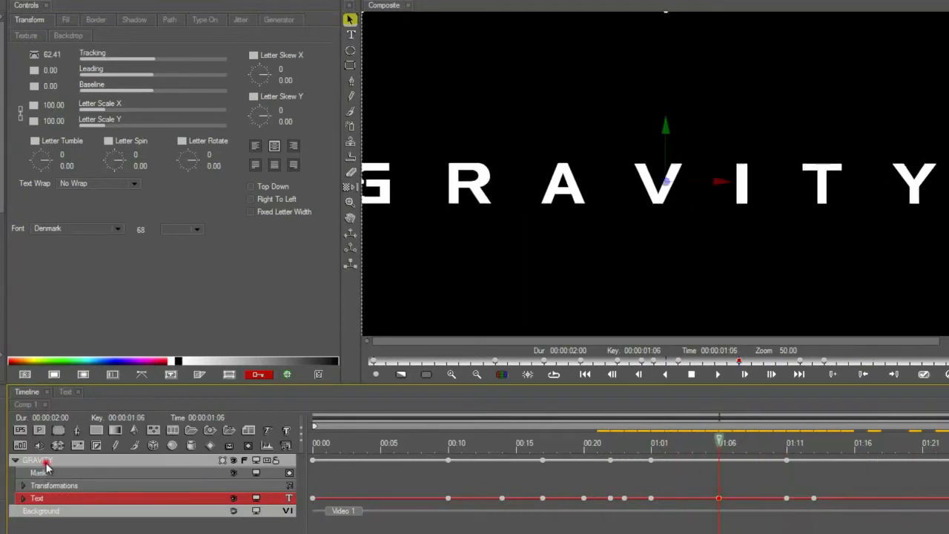
left_click(22, 460)
left_click(15, 461)
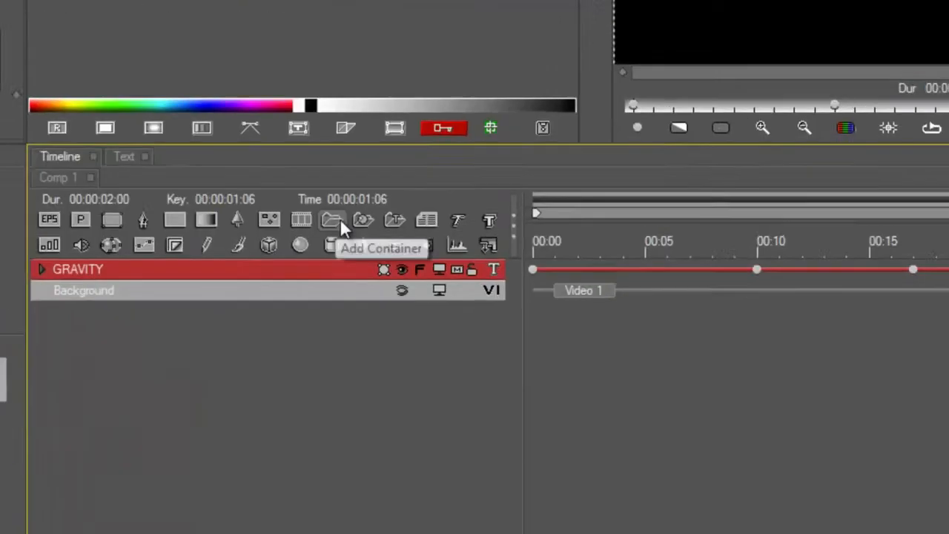
left_click(369, 172)
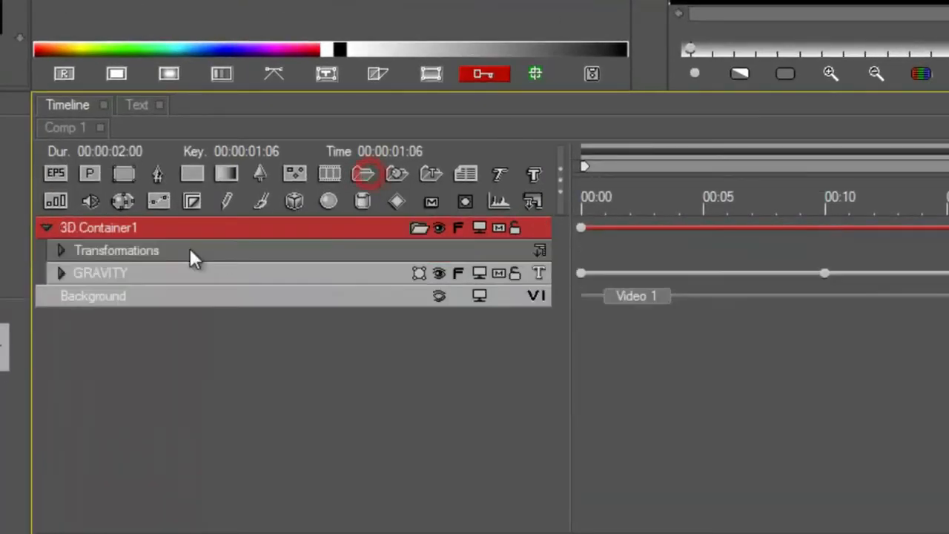
left_click(131, 226)
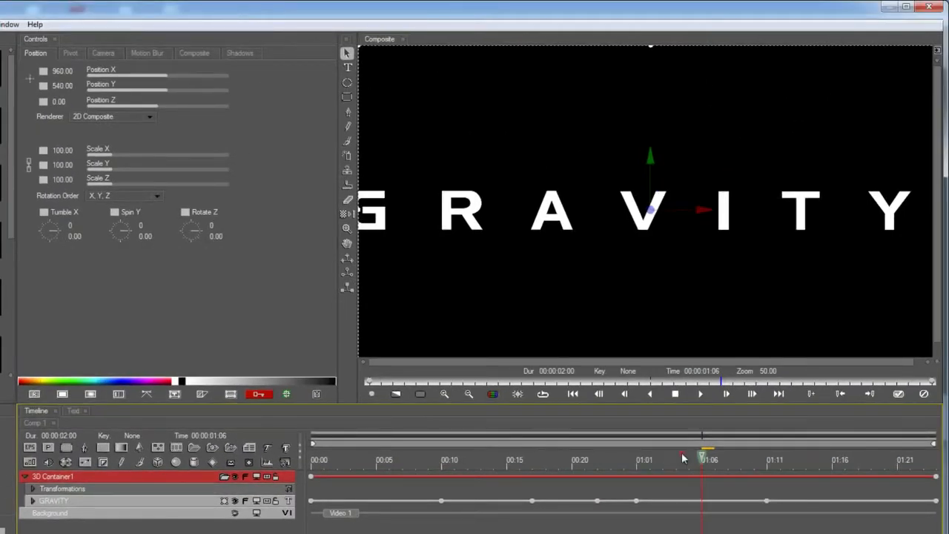
left_click_drag(683, 458, 666, 475)
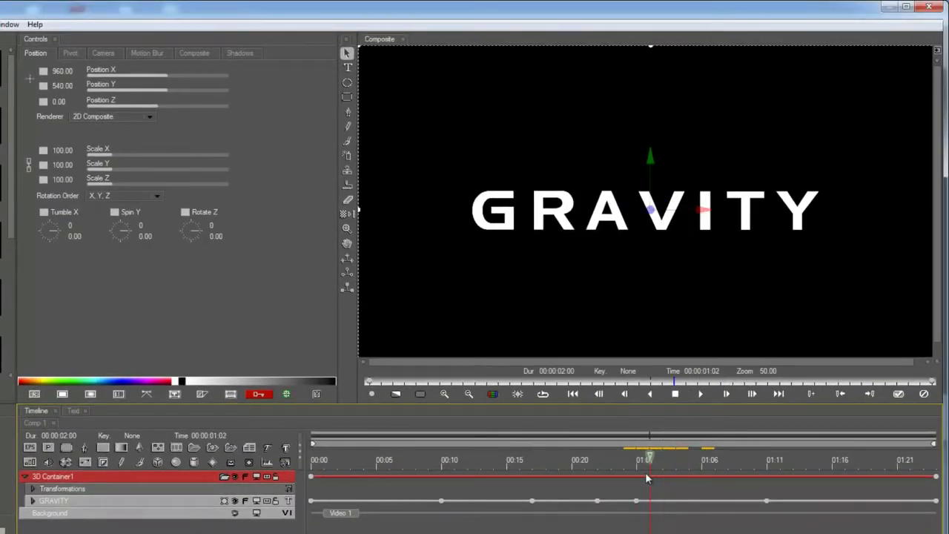
Keyframe the GRAVITY track's Position Z at -85.71 at 00:00 and 1114.29 at 02:00
left_click(635, 500)
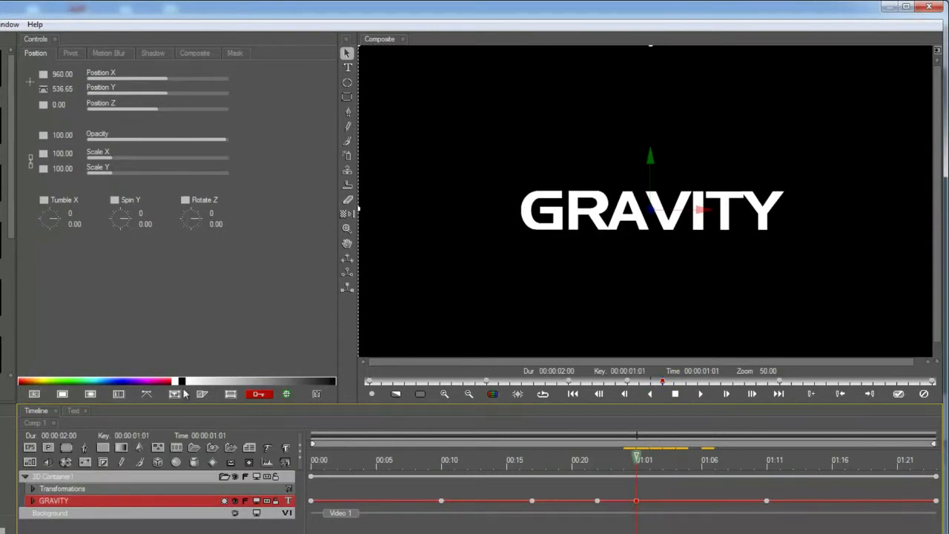
left_click_drag(617, 451, 288, 463)
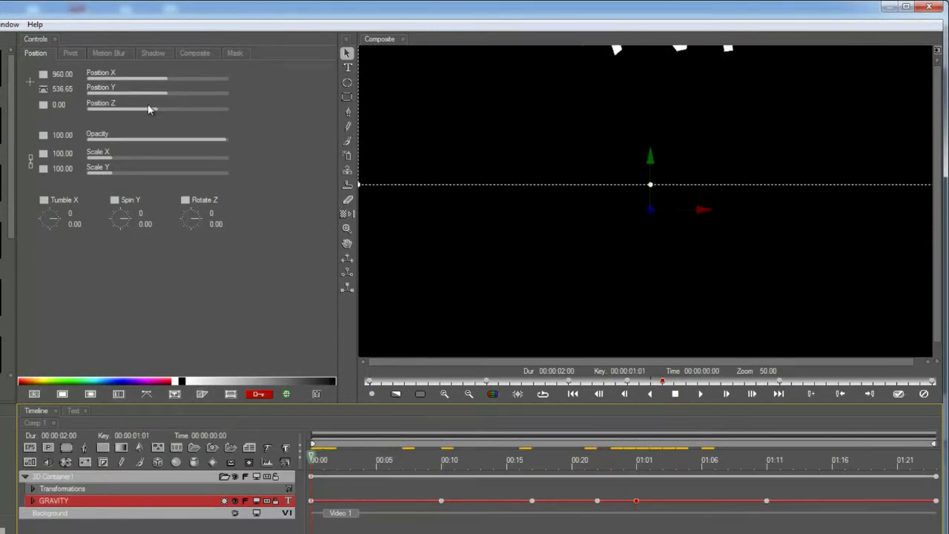
left_click_drag(148, 109, 159, 115)
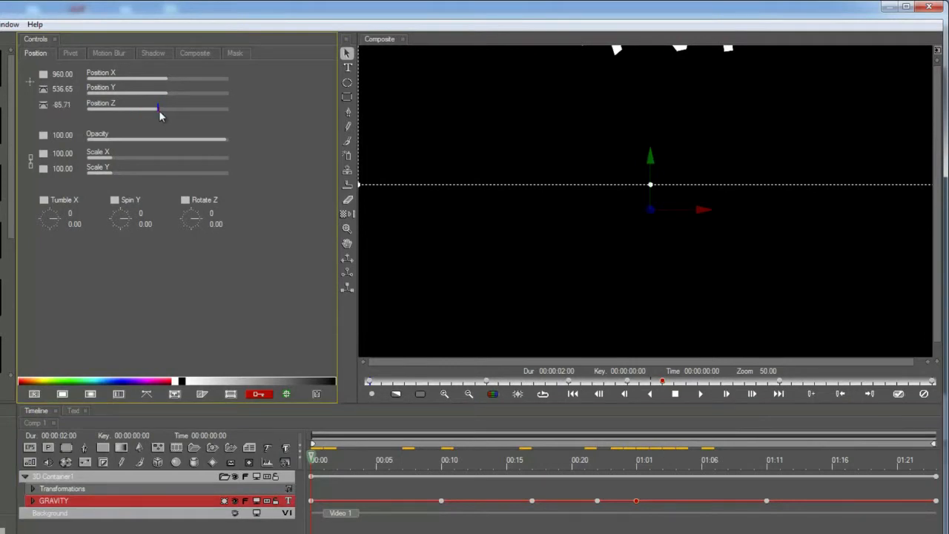
key("End")
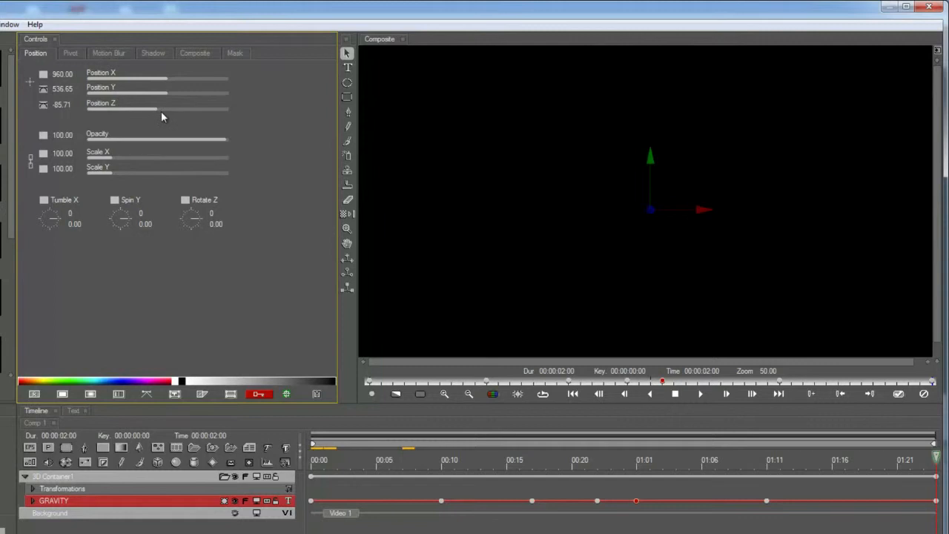
left_click_drag(162, 111, 168, 112)
left_click_drag(892, 448, 935, 456)
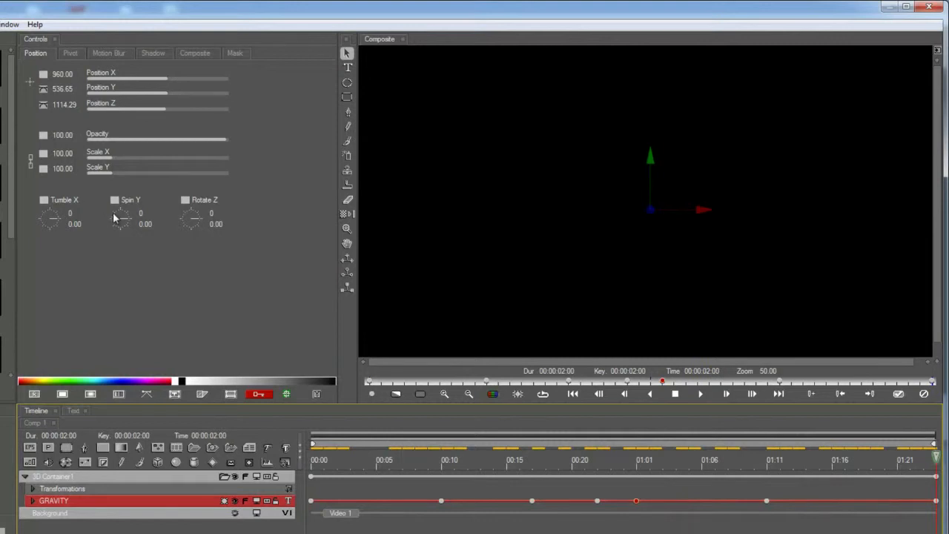
Set the GRAVITY track's Spin Y to 47 degrees at 02:00 and to 0 on the 01:01 keyframe
left_click_drag(114, 216, 129, 228)
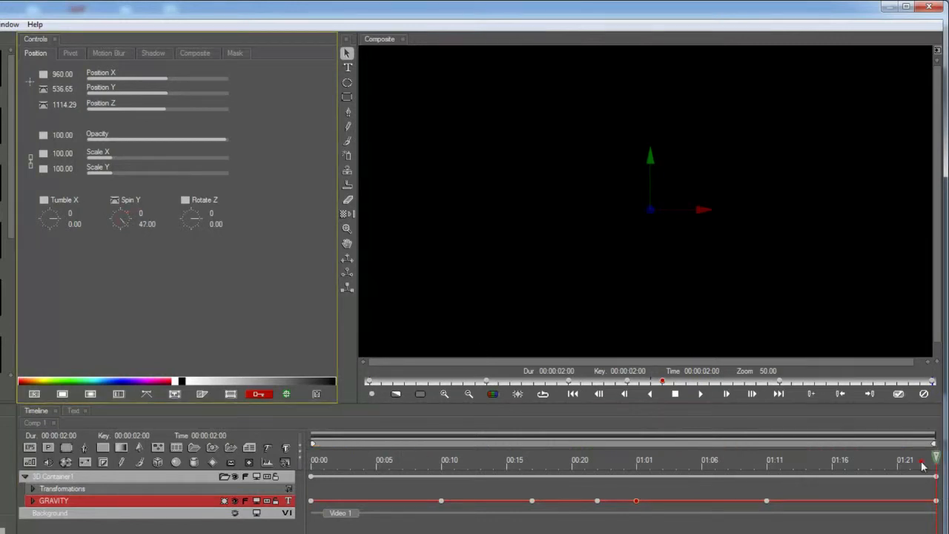
left_click_drag(923, 465, 532, 474)
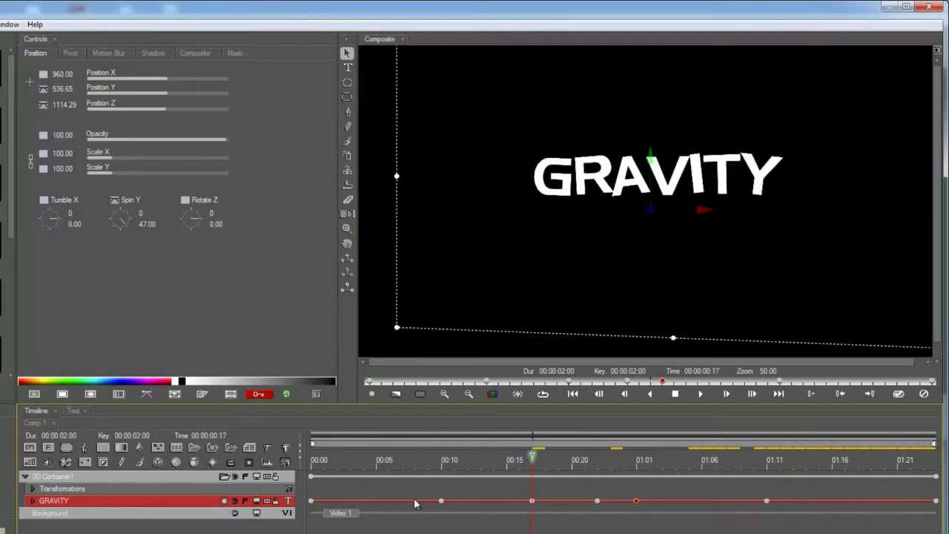
left_click_drag(415, 503, 635, 503)
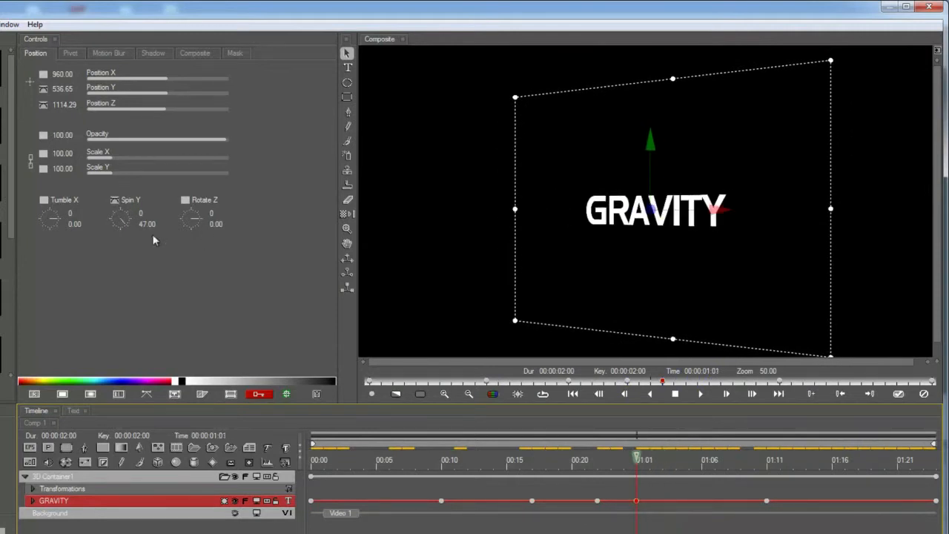
left_click_drag(140, 219, 140, 221)
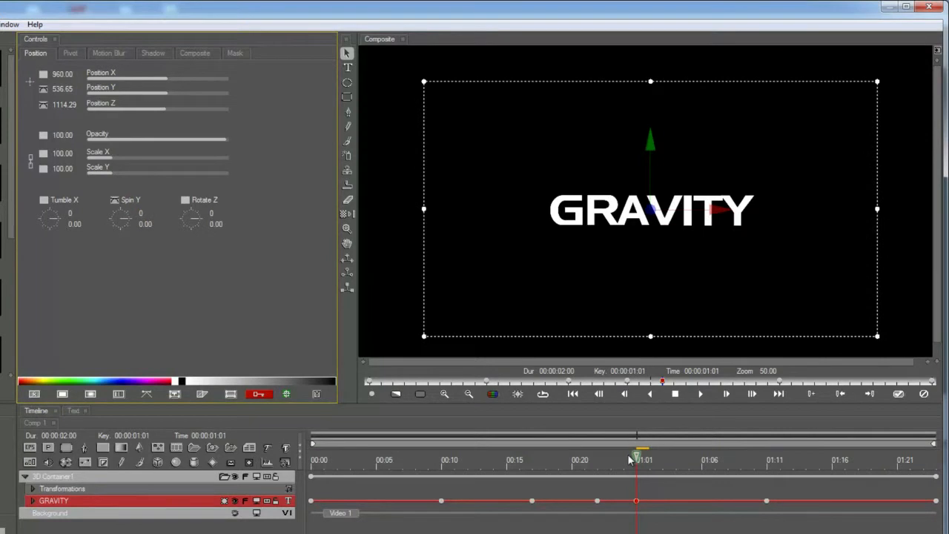
Set Spin Y to 1 full revolution on the GRAVITY track's 01:11 keyframe and scrub through the spin
left_click_drag(639, 459, 770, 491)
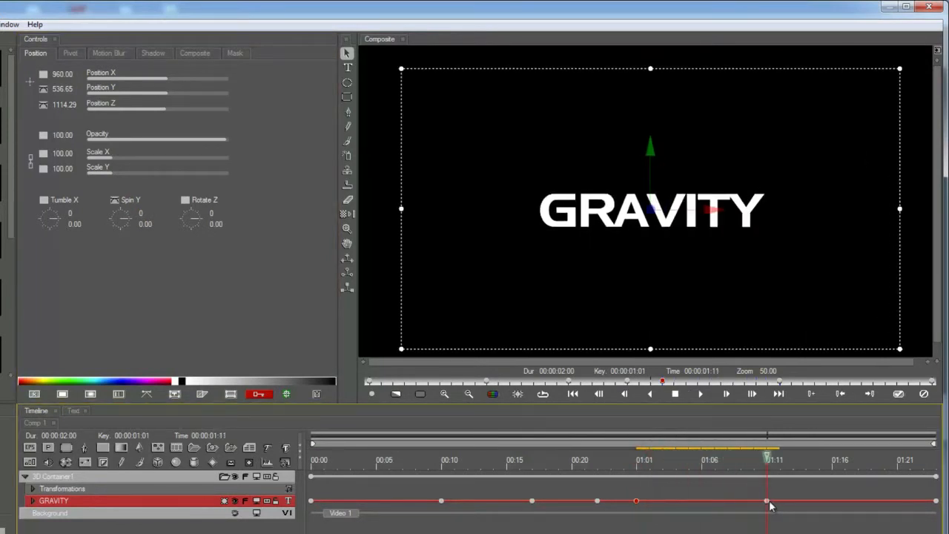
left_click(768, 502)
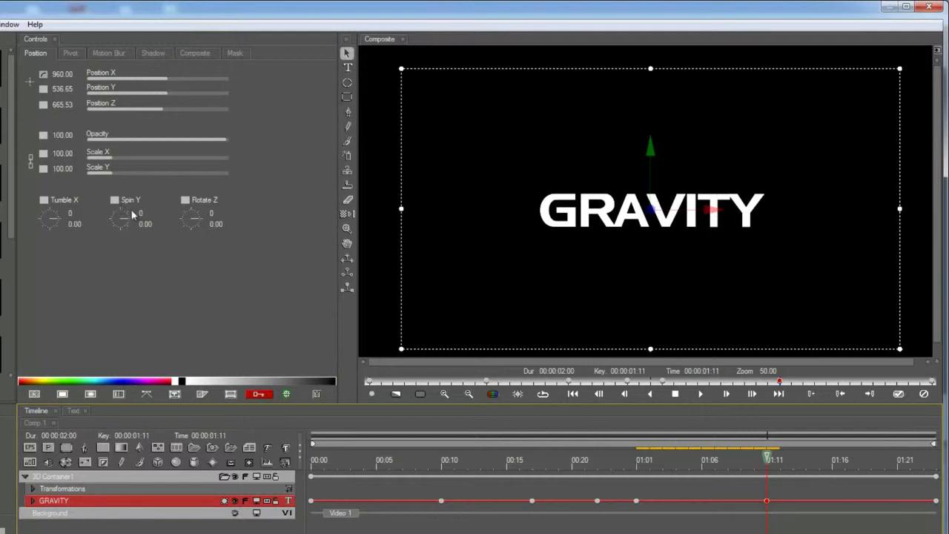
left_click(139, 215)
key("Return")
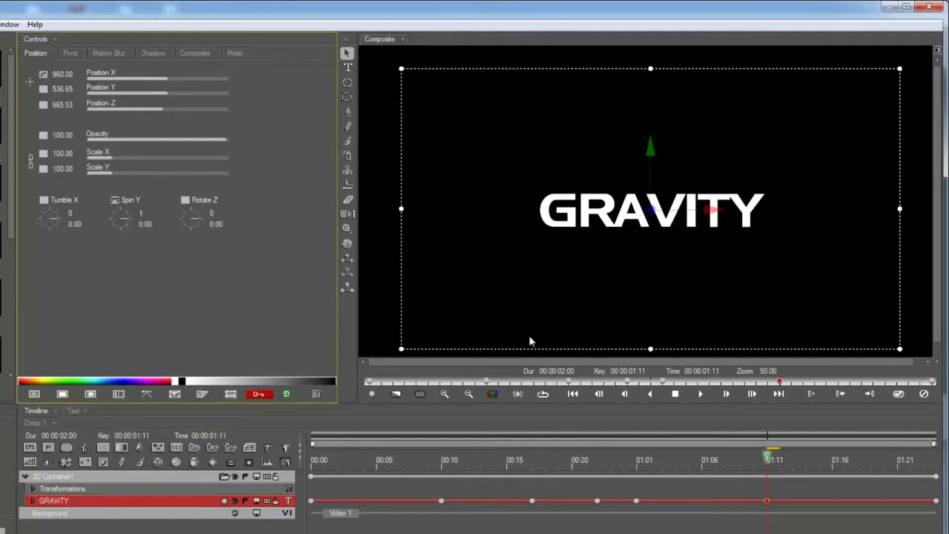
left_click_drag(738, 458, 614, 465)
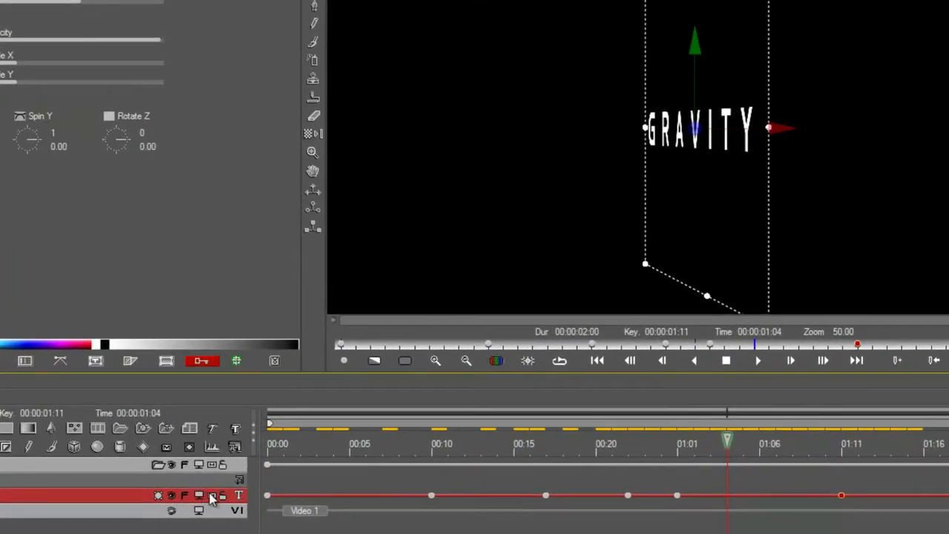
Turn on motion blur for the GRAVITY track and check the blurred animation
left_click(211, 499)
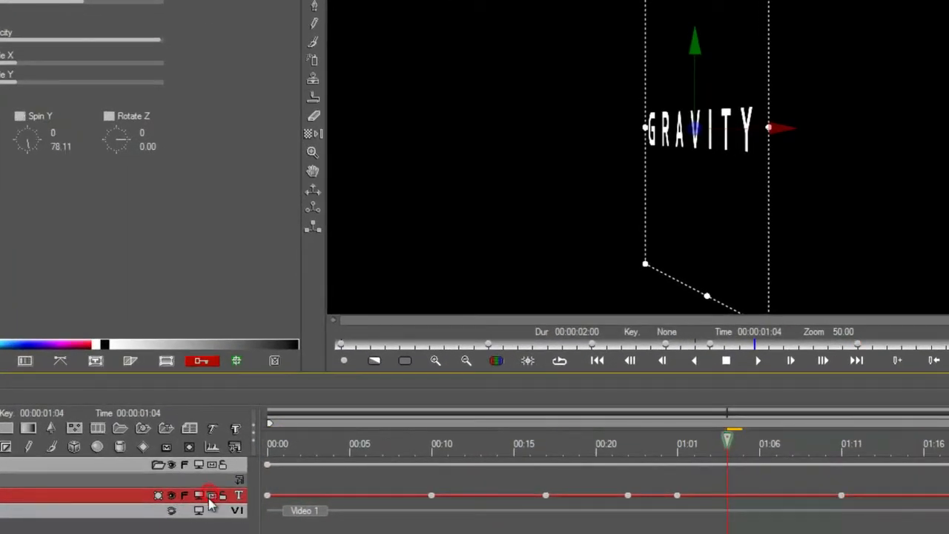
left_click(164, 447)
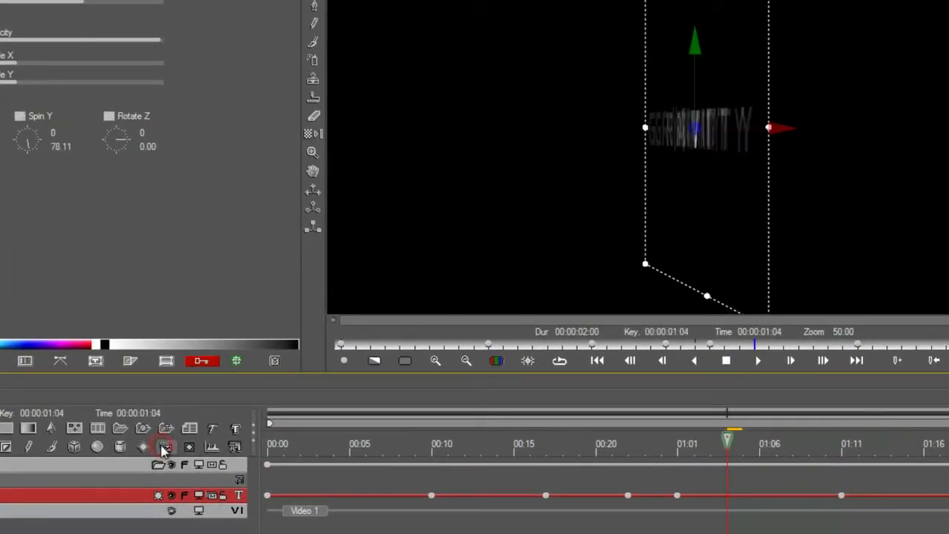
left_click(612, 442)
left_click(577, 445)
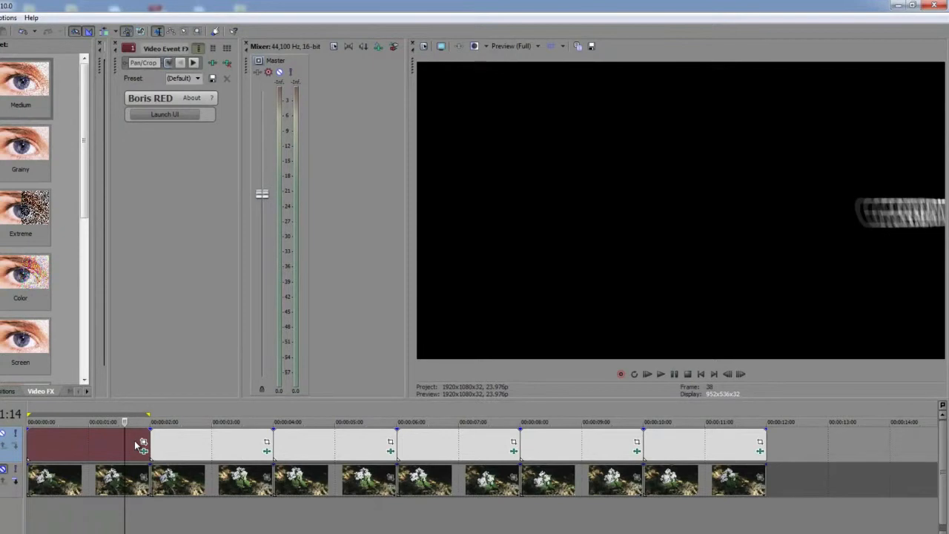
Switch to Vegas, launch Boris RED for the second title event, and preview its Rotate transition from start to end
left_click(187, 445)
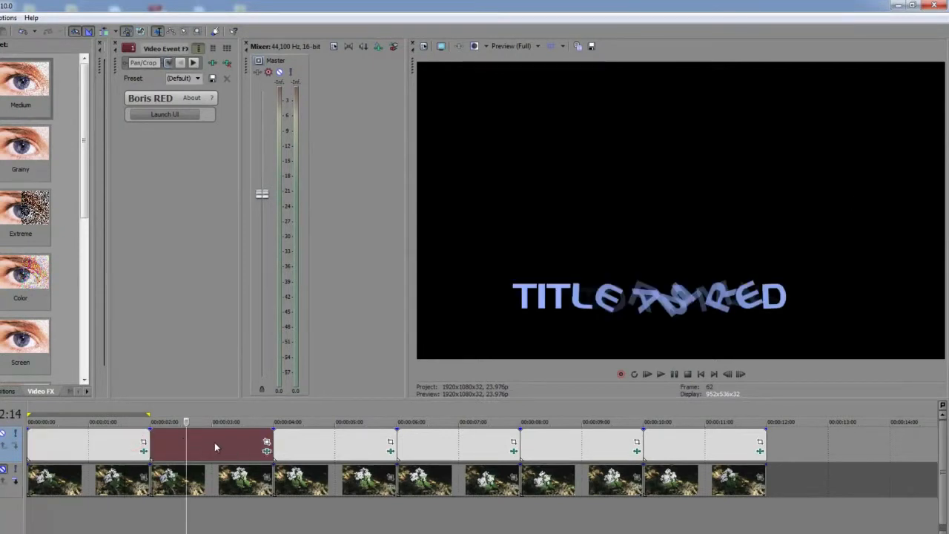
left_click(171, 448)
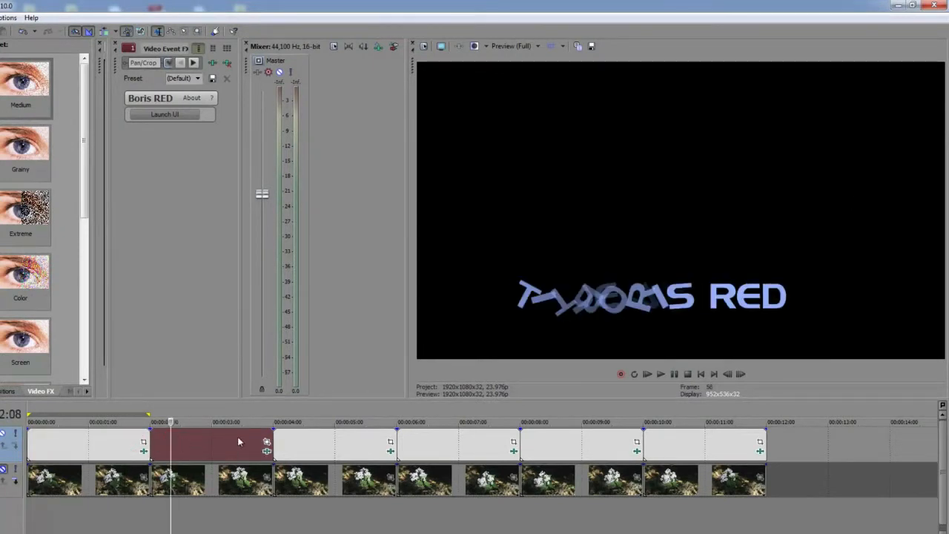
left_click(184, 114)
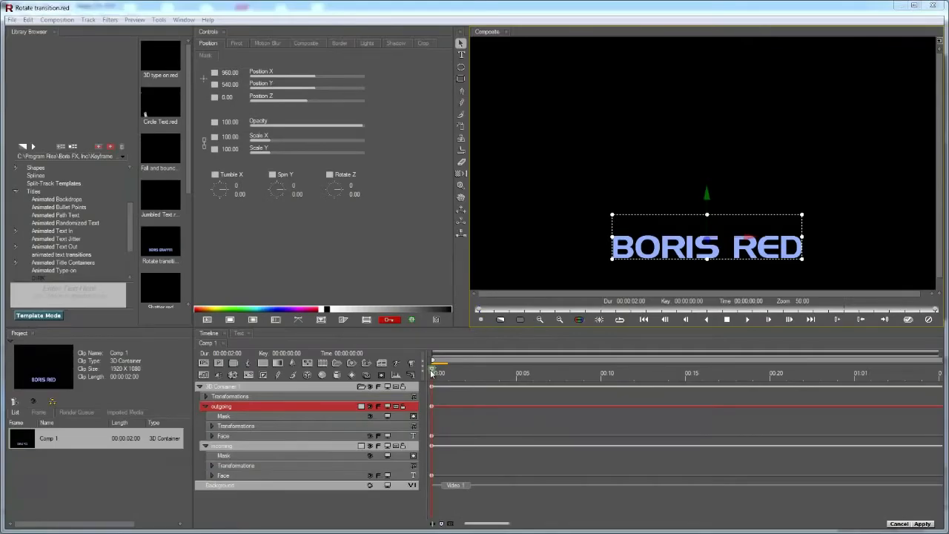
key("space")
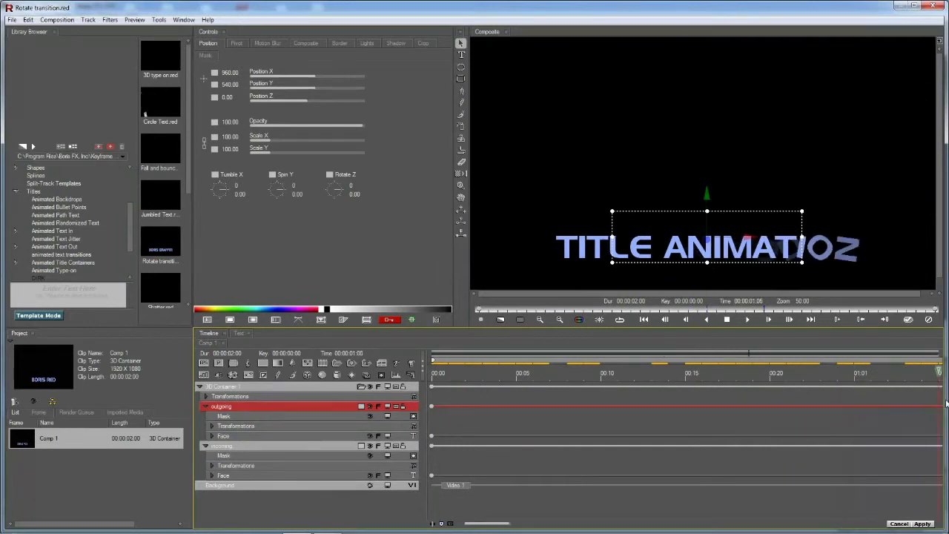
left_click_drag(945, 402, 413, 426)
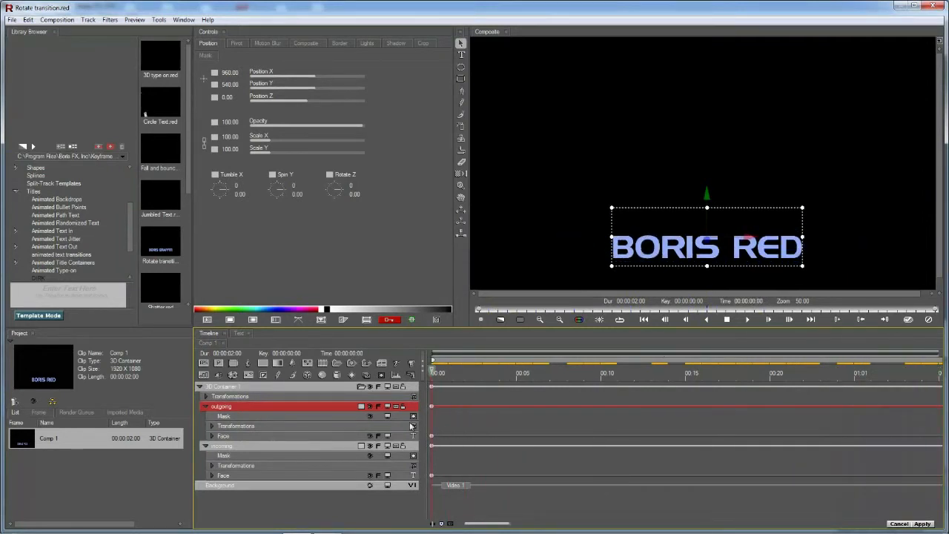
Collapse the outgoing and incoming tracks and delete the 3D container that holds them
left_click(271, 387)
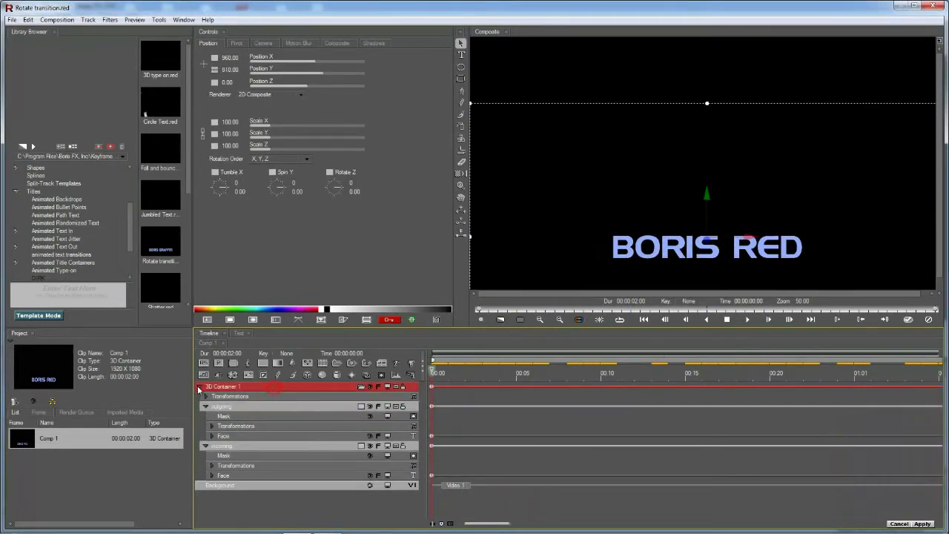
left_click(204, 406)
left_click(205, 416)
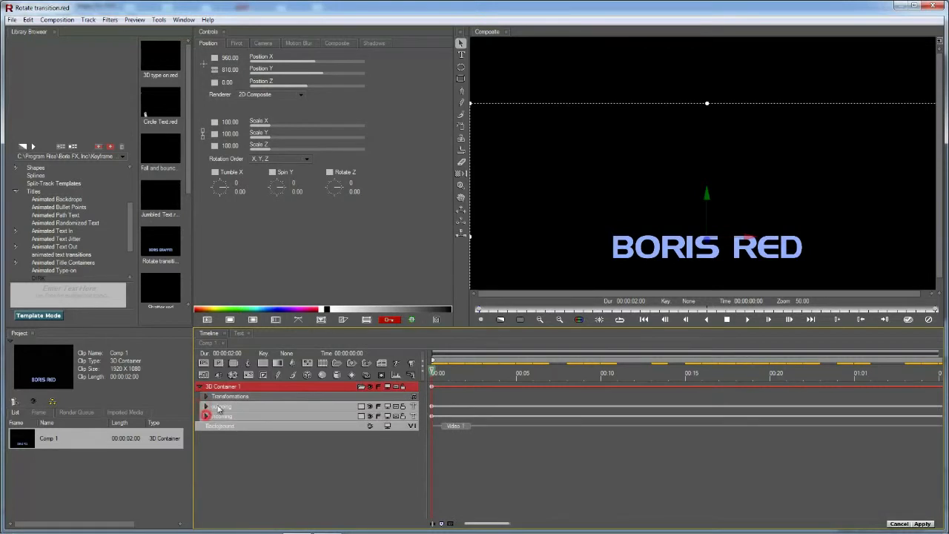
key("Delete")
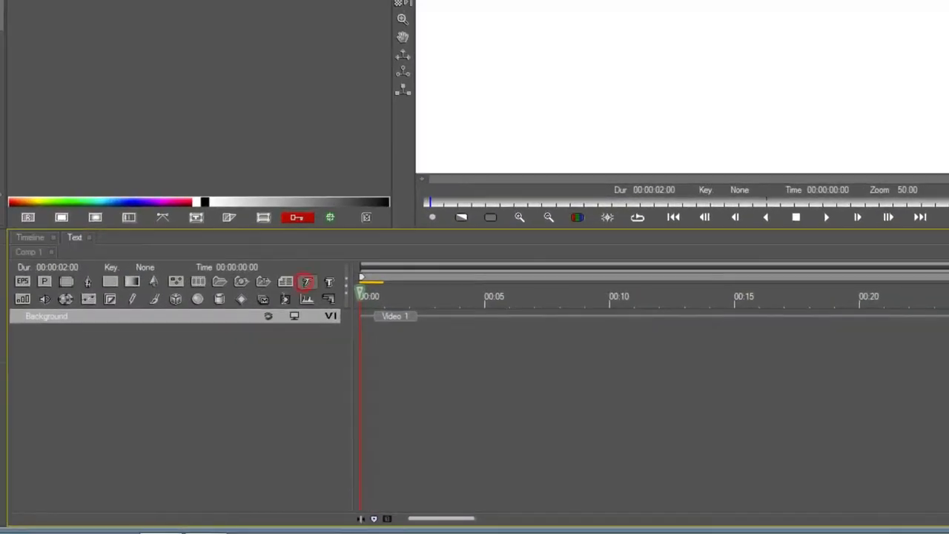
Create a new text track containing a person's full name, update the composite, and select the new track in the timeline
left_click(305, 281)
left_click(144, 292)
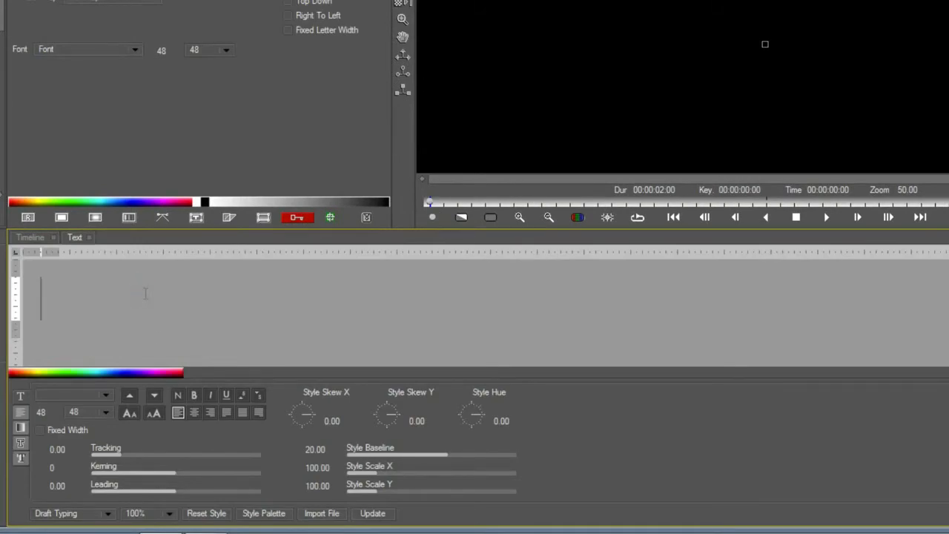
type("Jam")
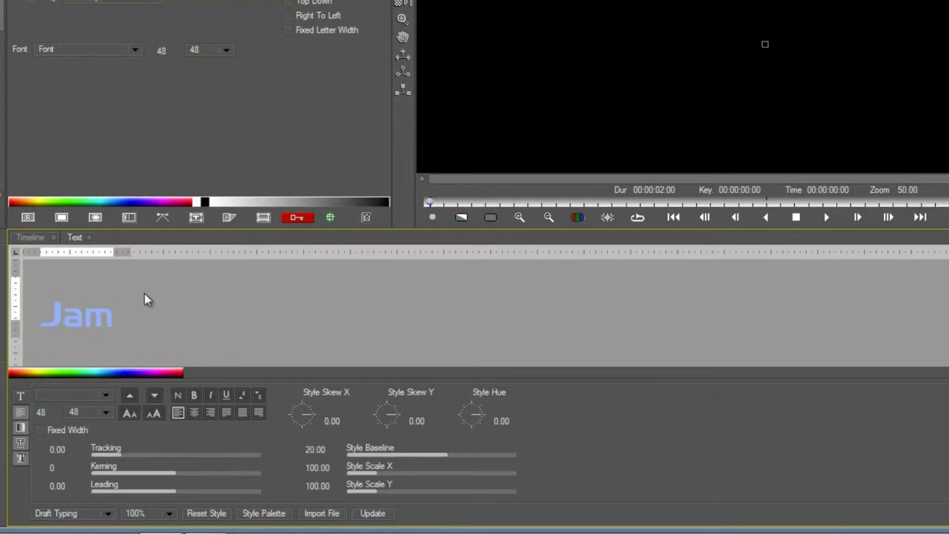
type("es Stewart")
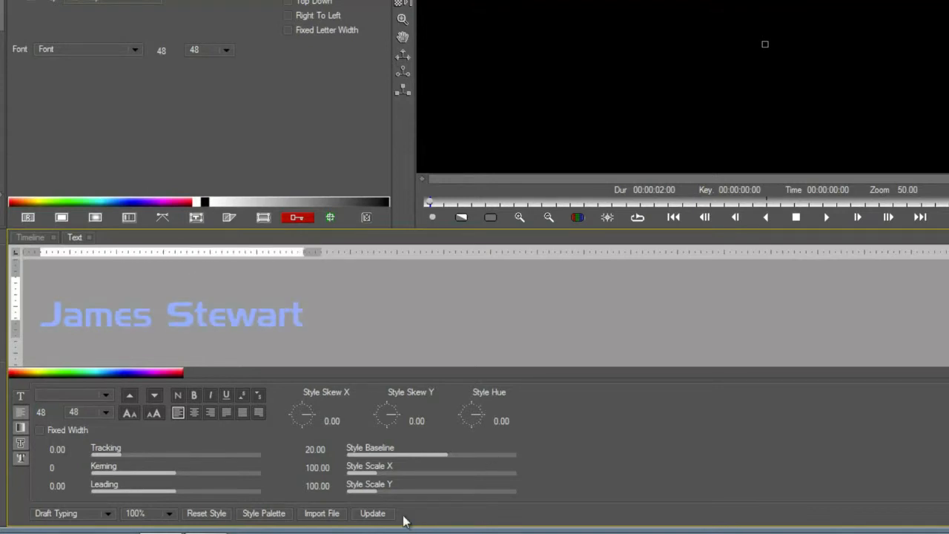
left_click(365, 513)
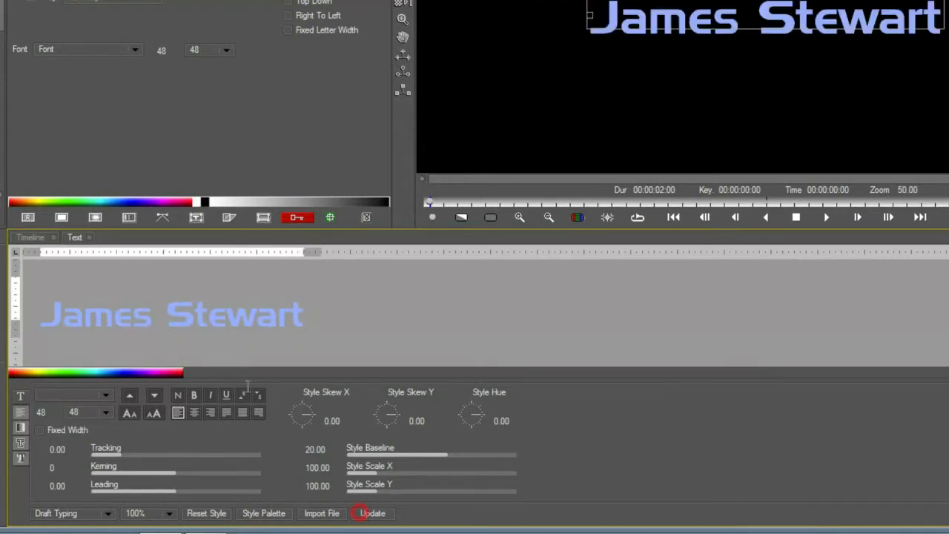
left_click(26, 237)
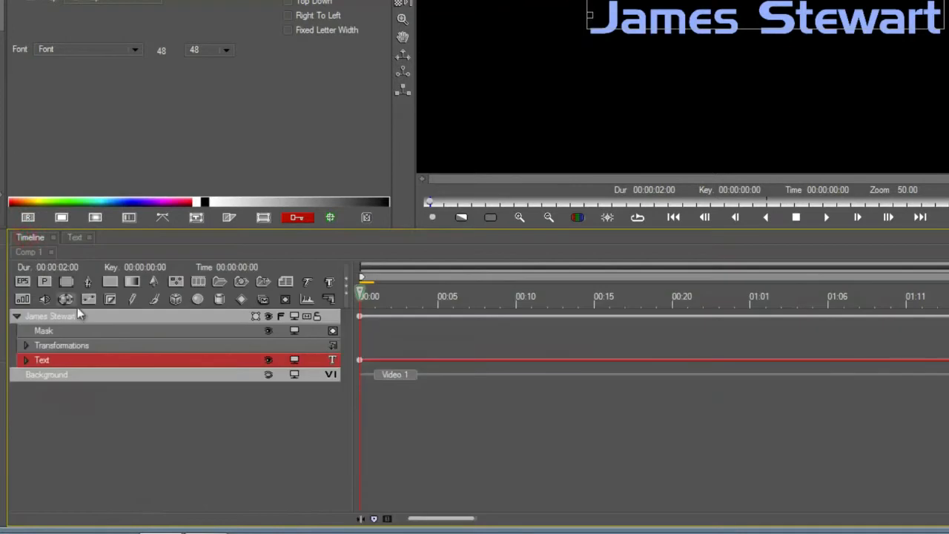
left_click(77, 316)
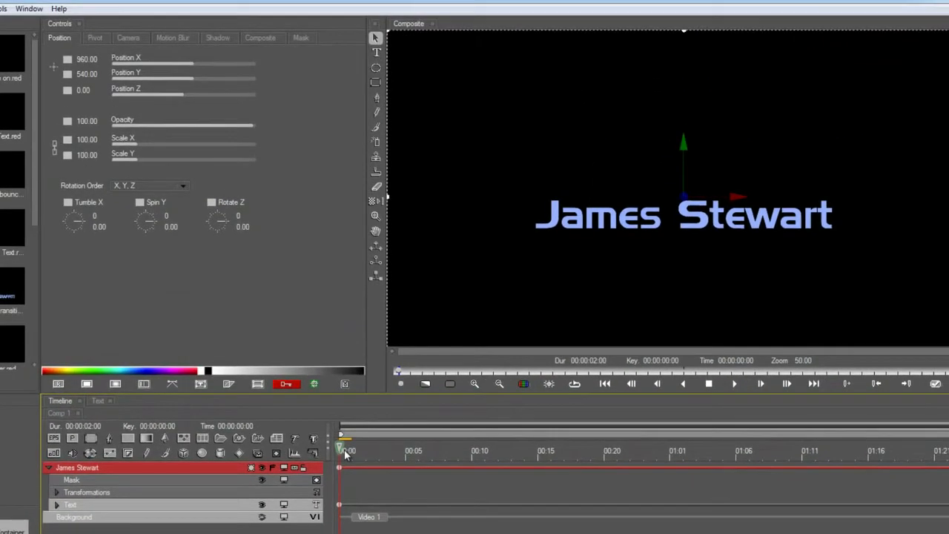
Set the name's Text Type On to 0 at 00:00 with linear interpolation
key("space")
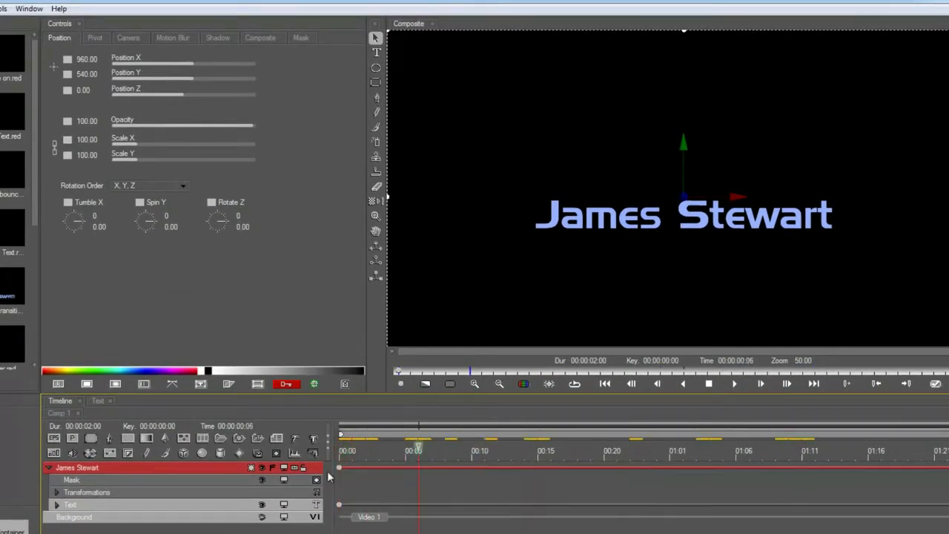
left_click_drag(328, 477, 265, 475)
left_click(71, 505)
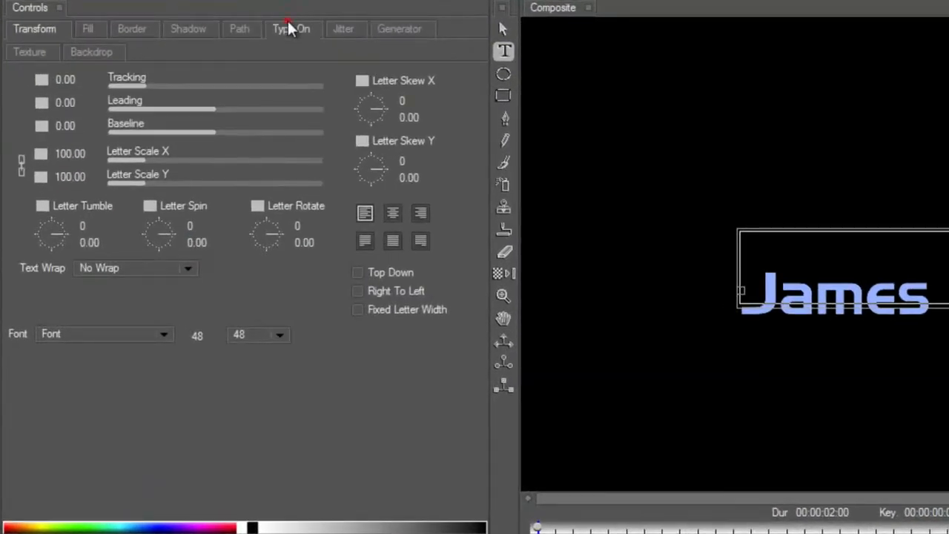
left_click(289, 27)
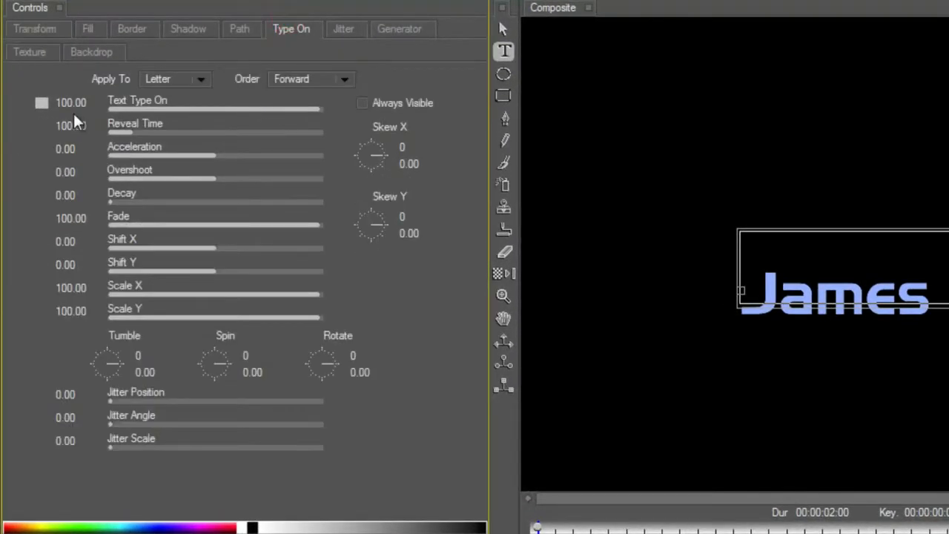
left_click_drag(314, 109, 78, 114)
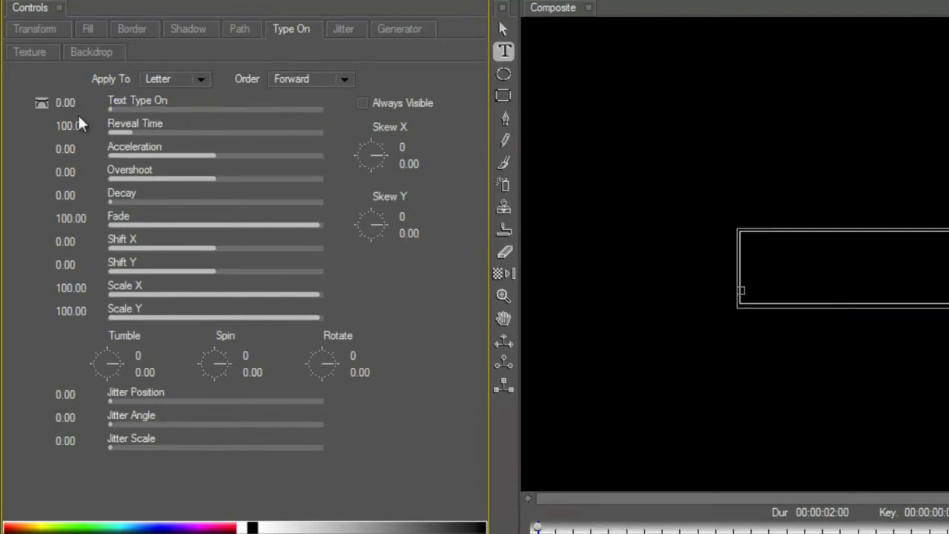
left_click(42, 104)
left_click(75, 175)
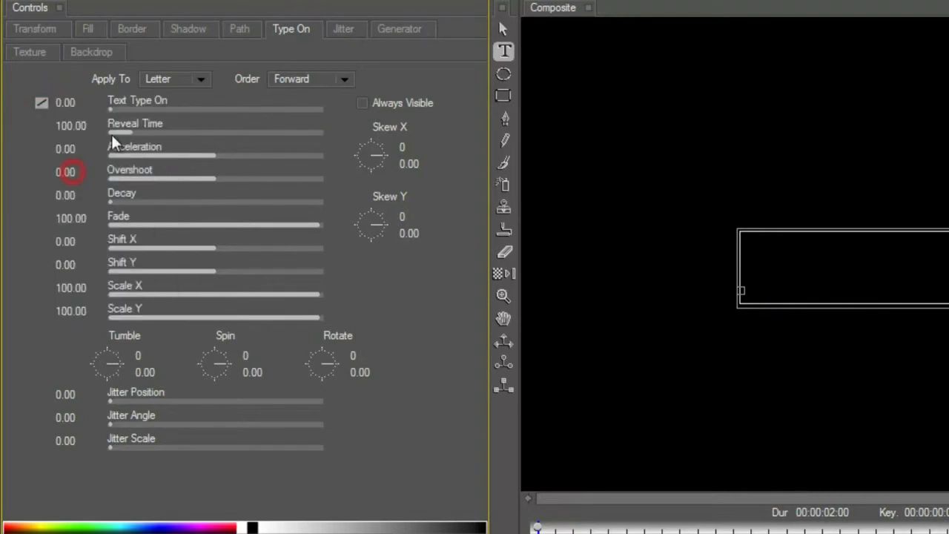
Set the name's Text Type On to 100 at 00:00 and add a linear keyframe of 100 at 00:11
mouse_move(112, 110)
left_mouse_down()
mouse_move(224, 104)
mouse_move(335, 116)
left_mouse_up()
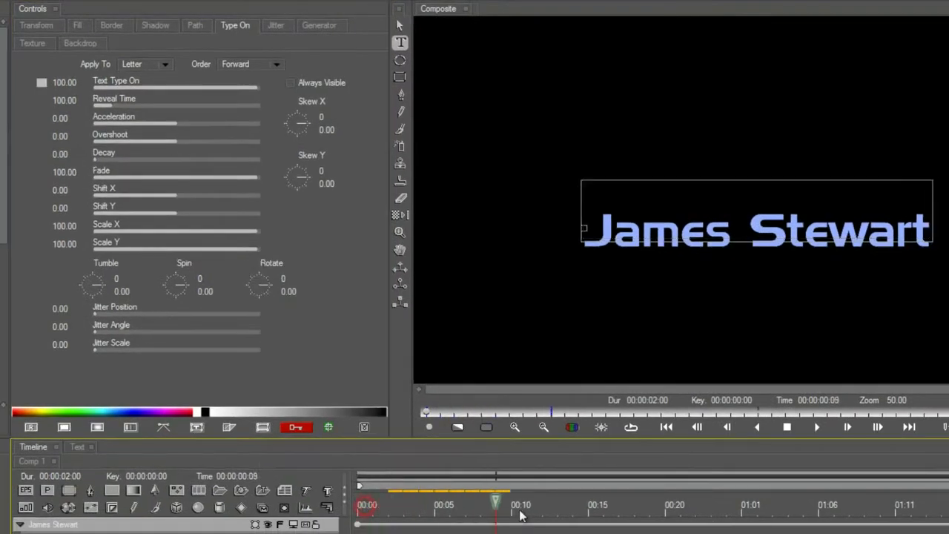
left_click_drag(519, 516, 525, 515)
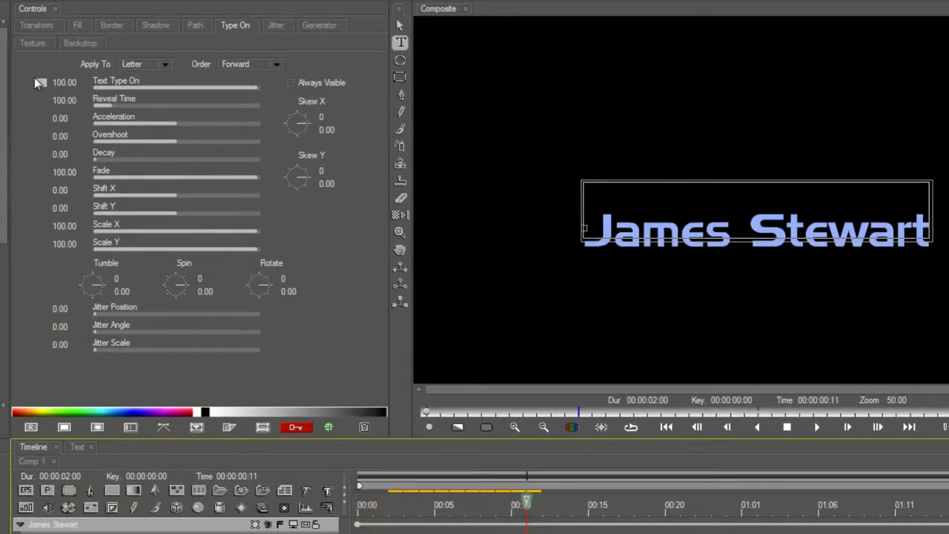
left_click(34, 78)
left_click(91, 137)
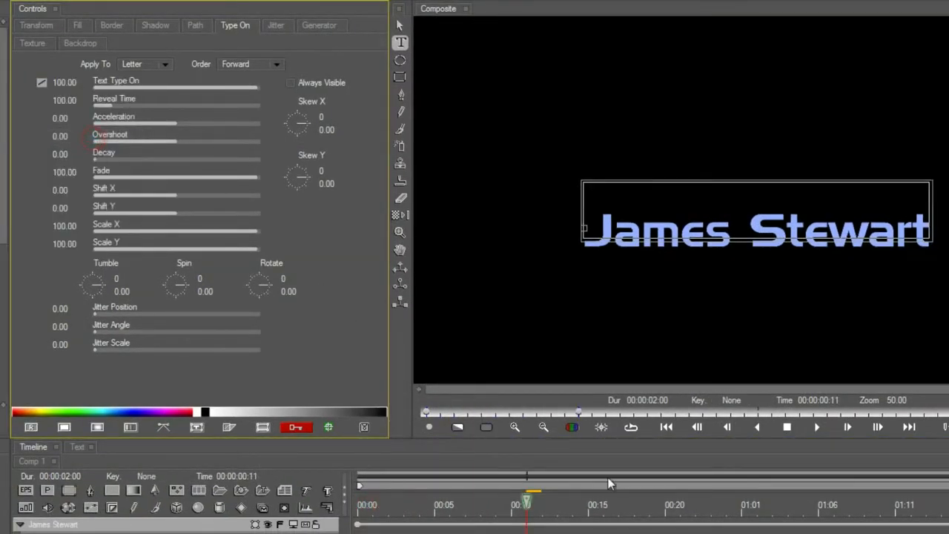
Set the name's Text Type On to 0 at 01:06 with hold interpolation, and scrub through the type-off
left_click_drag(617, 505, 827, 510)
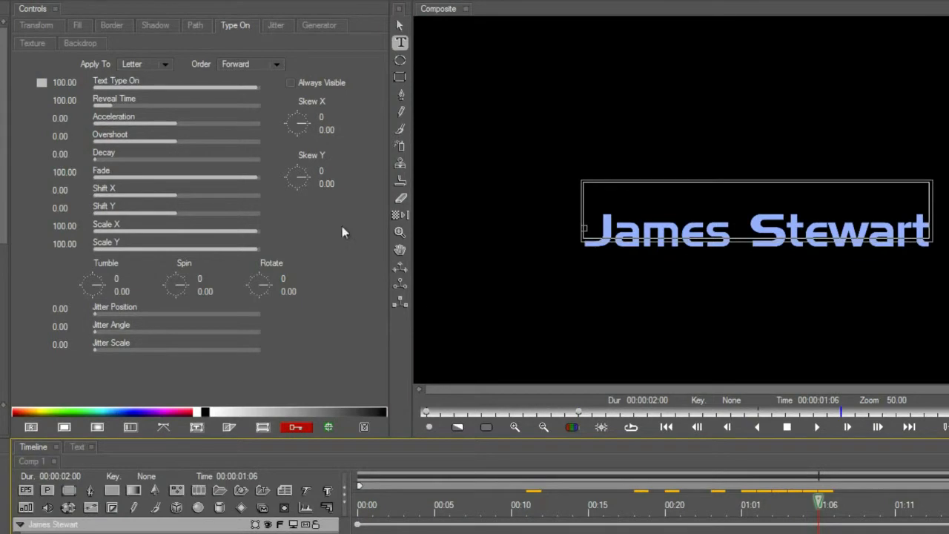
left_click_drag(217, 87, 82, 95)
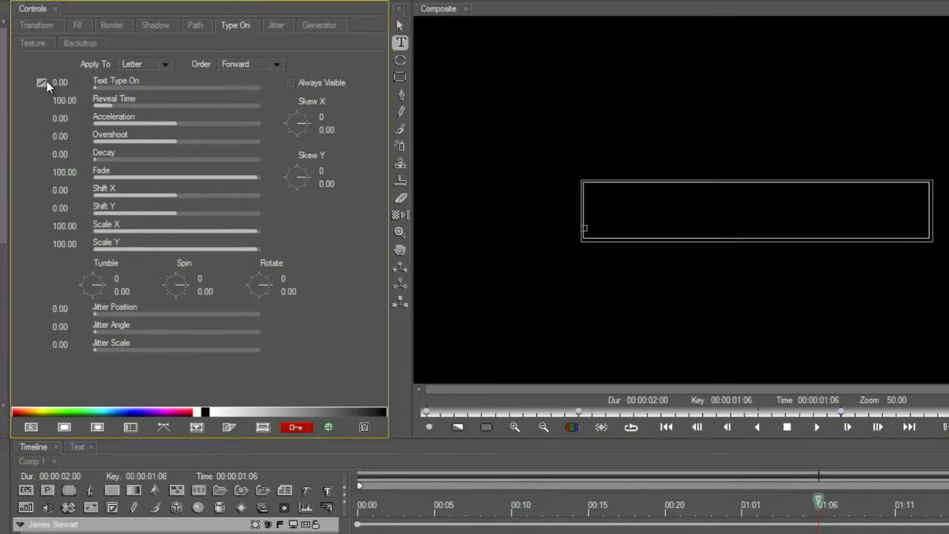
left_click_drag(793, 507, 818, 505)
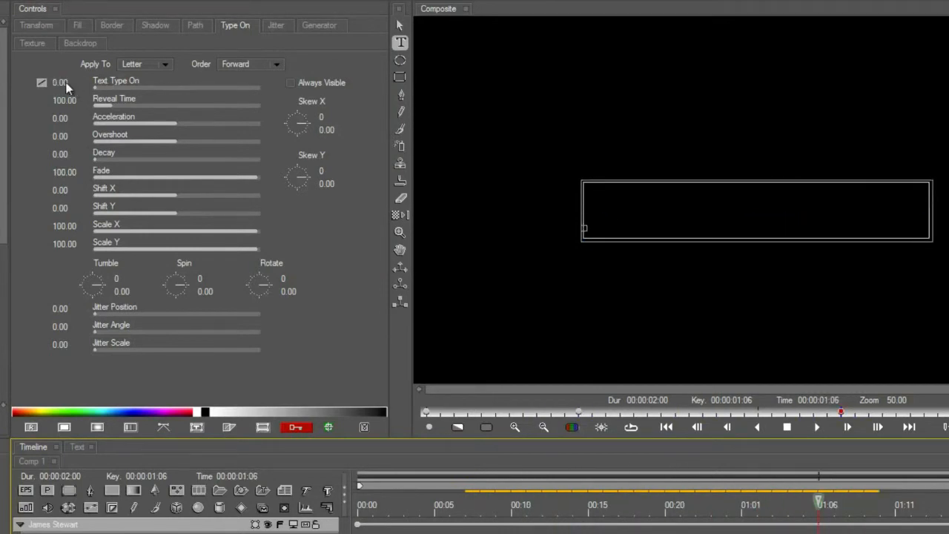
left_click(42, 82)
left_click(75, 116)
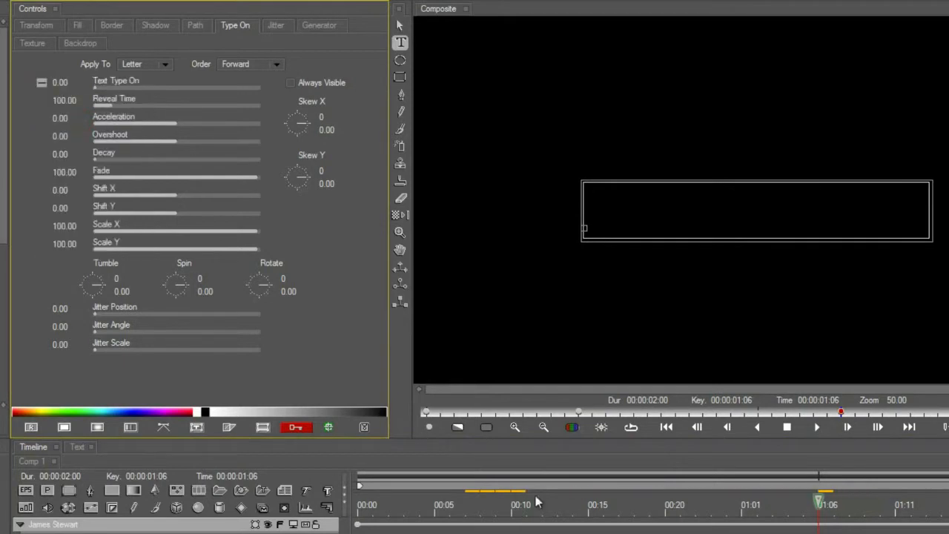
Set the type-on Fade to 0, Reveal Time to 156.25 and Rotate to 1 revolution, and preview the letters disappearing
left_click_drag(781, 510, 716, 511)
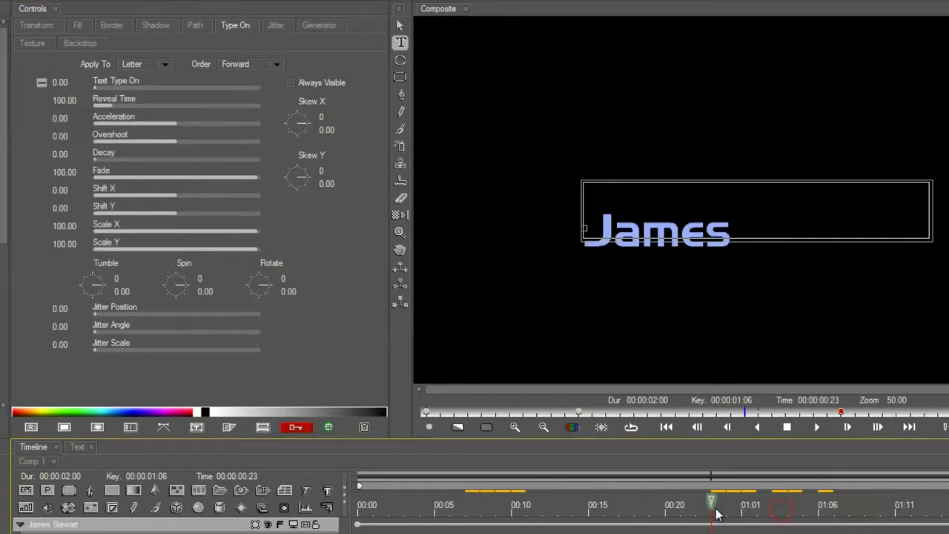
left_click(98, 178)
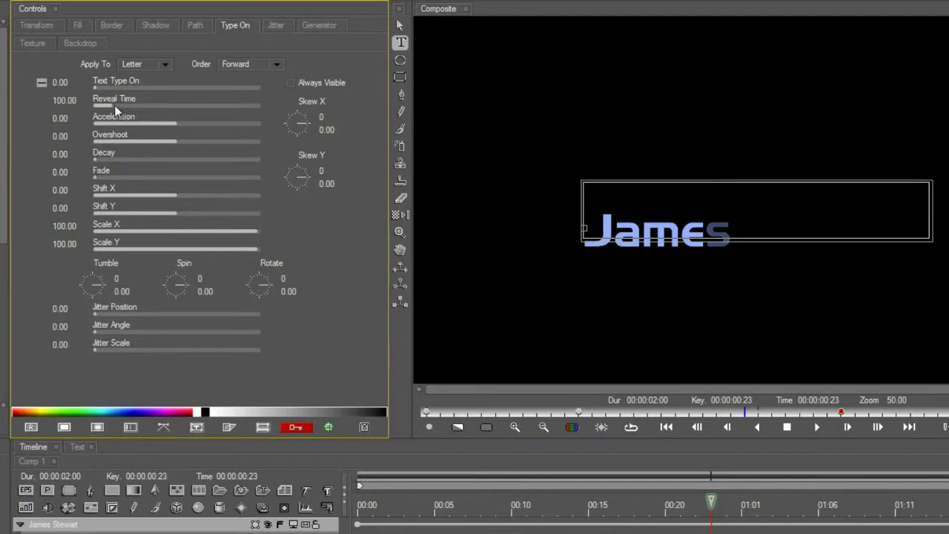
mouse_move(115, 108)
left_mouse_down()
mouse_move(132, 104)
mouse_move(124, 103)
left_mouse_up()
left_click(283, 278)
type("1")
key("Return")
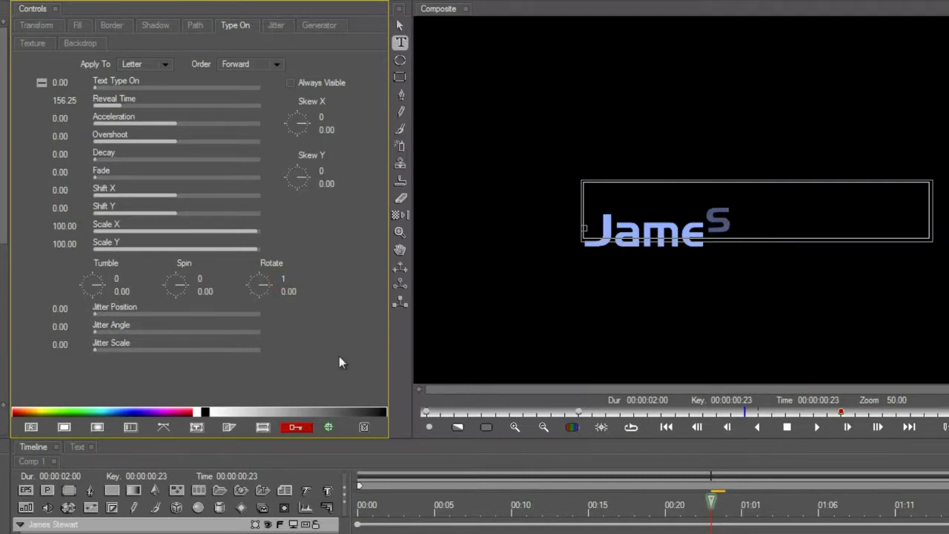
left_click_drag(719, 526, 491, 532)
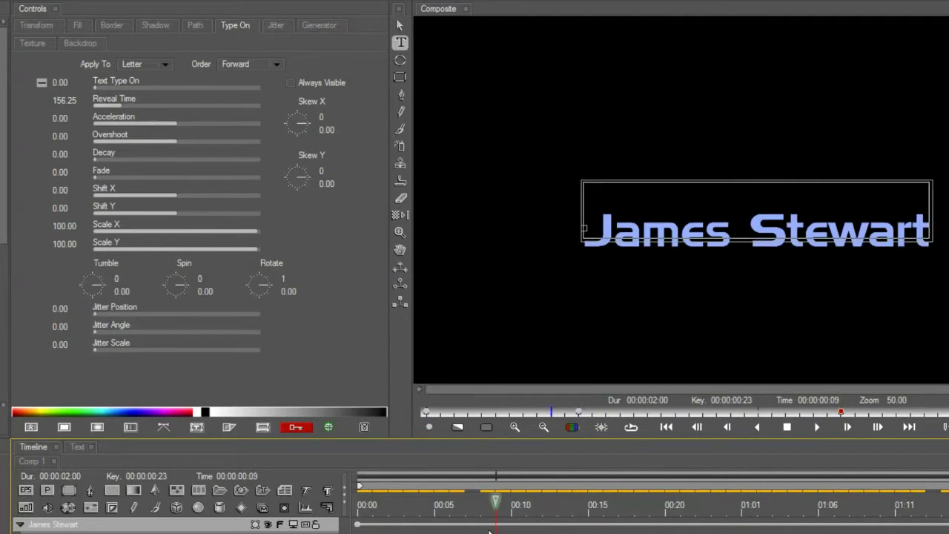
Expand the name's text track in the timeline and duplicate the whole track
left_click(20, 524)
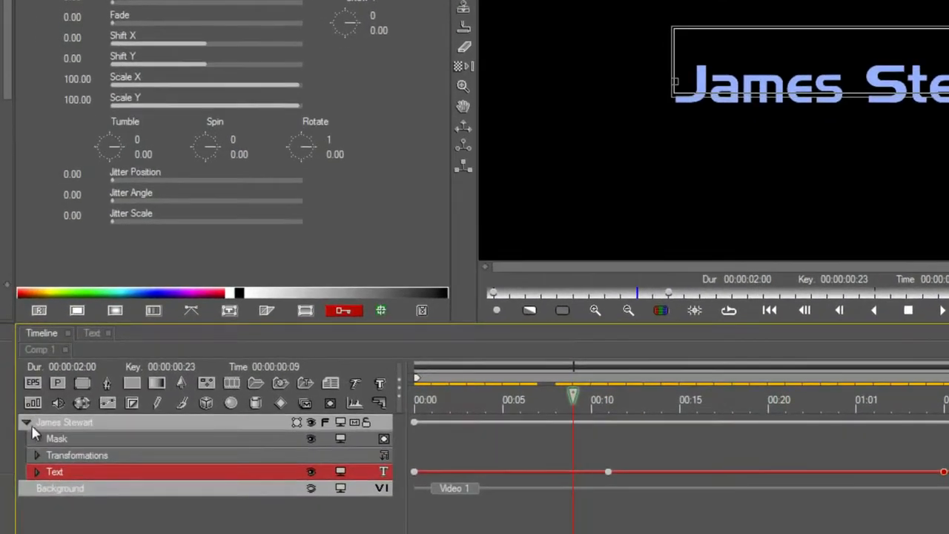
left_click(49, 426)
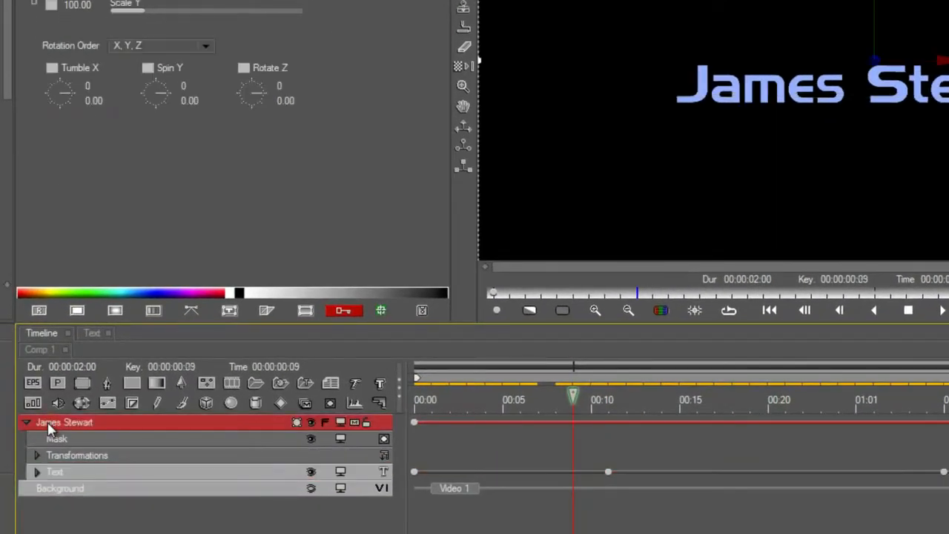
key("ctrl+d")
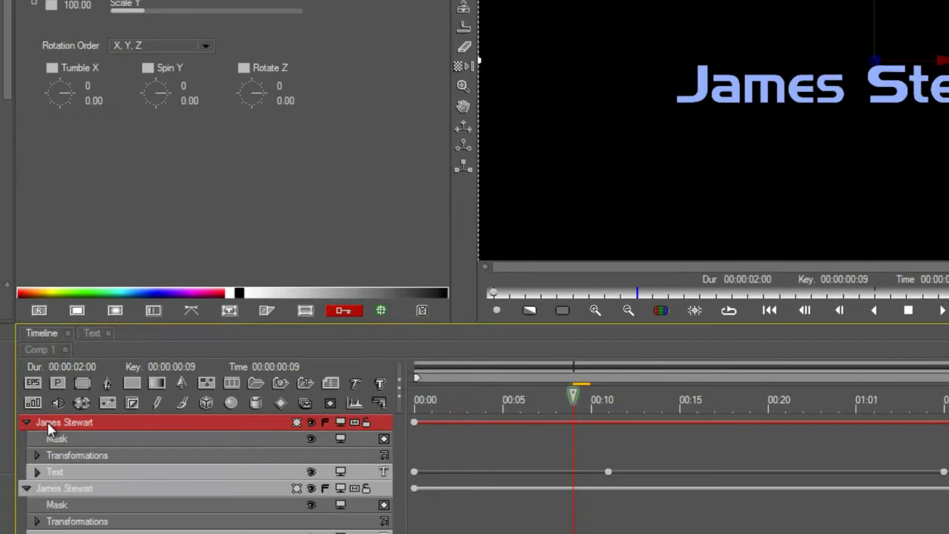
Replace the upper duplicate's text with a second person's full name and return to the timeline
left_click(72, 490)
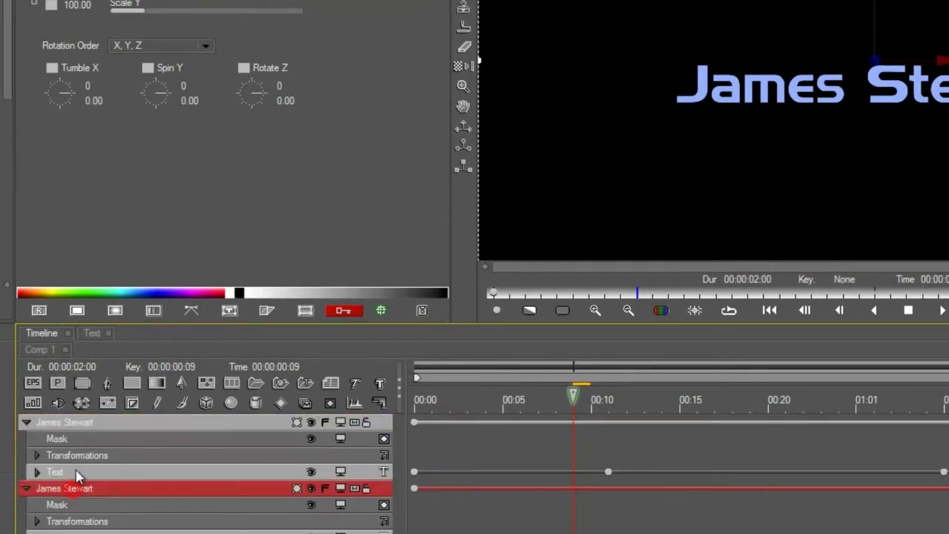
double_click(85, 421)
left_click_drag(369, 433, 53, 421)
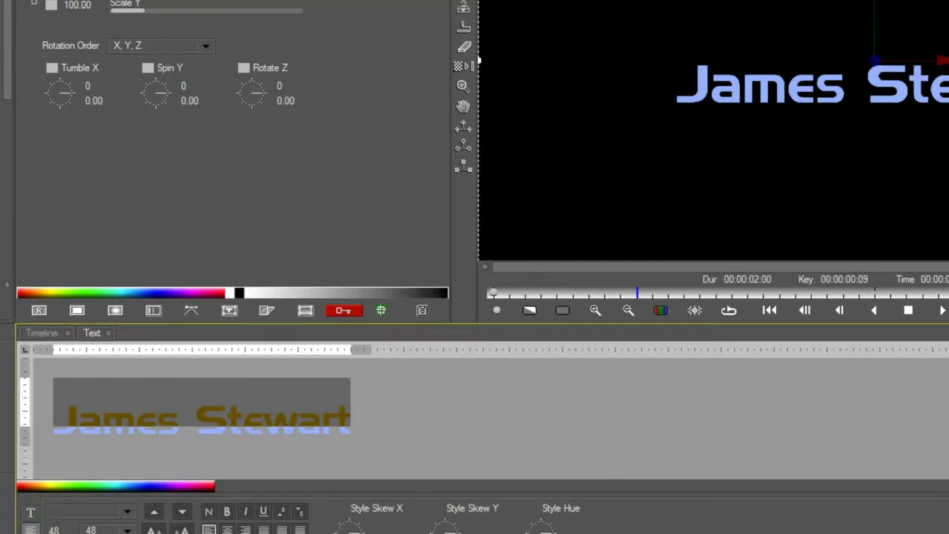
type("Mar")
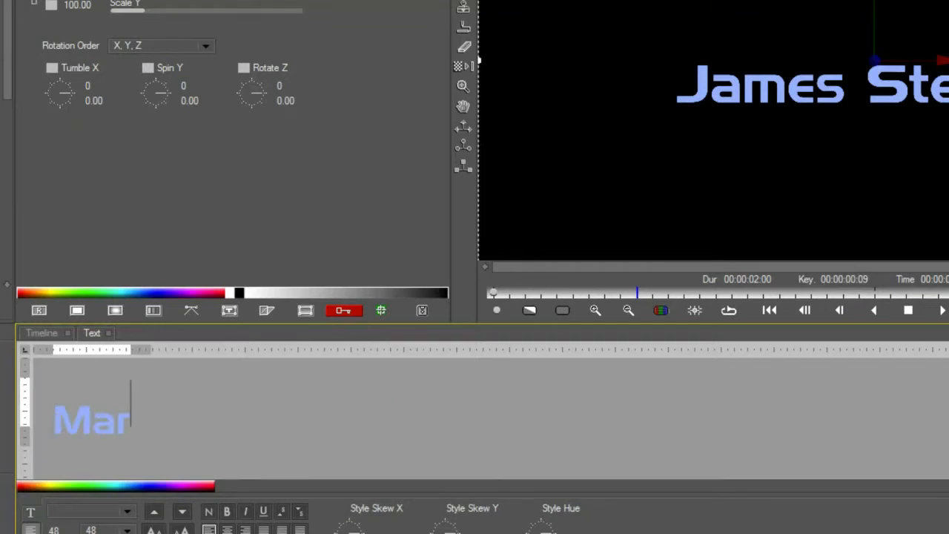
type("tha James")
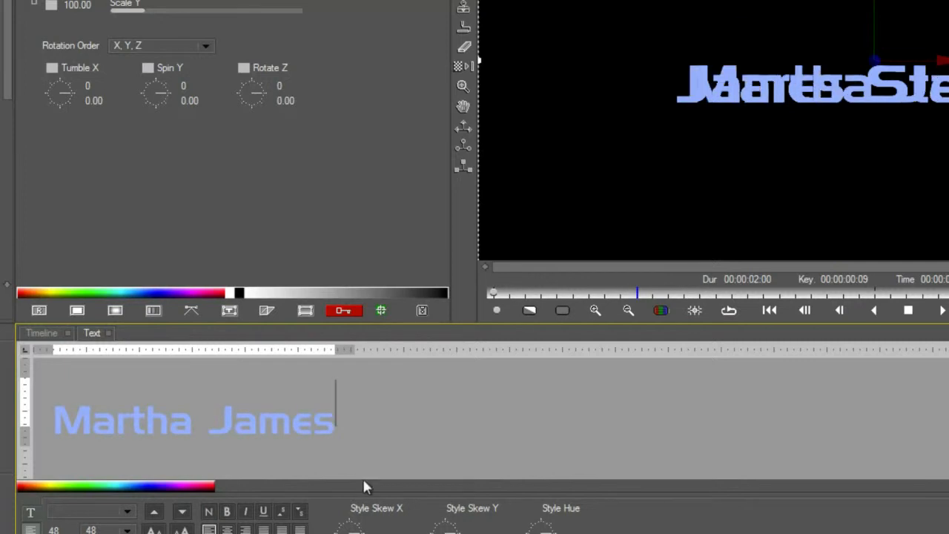
left_click(55, 336)
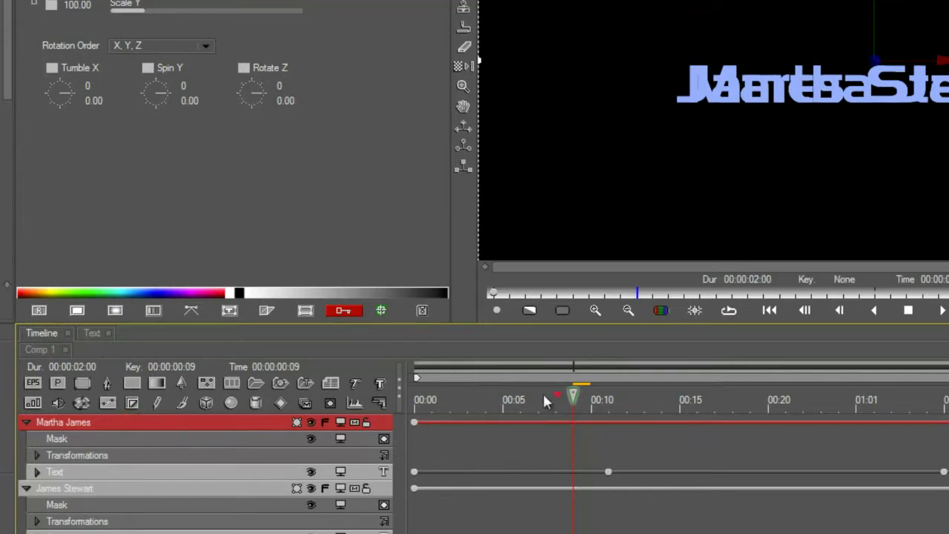
Set the second name's Text Type On to 0 at 00:00 and 00:11 and to 100 at 01:06, and scrub through it
left_click_drag(543, 394, 395, 413)
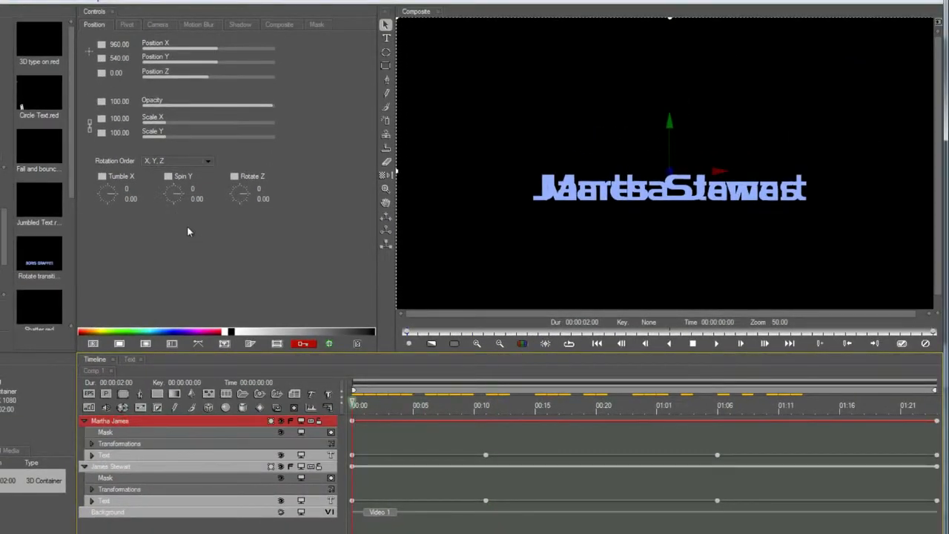
left_click(123, 453)
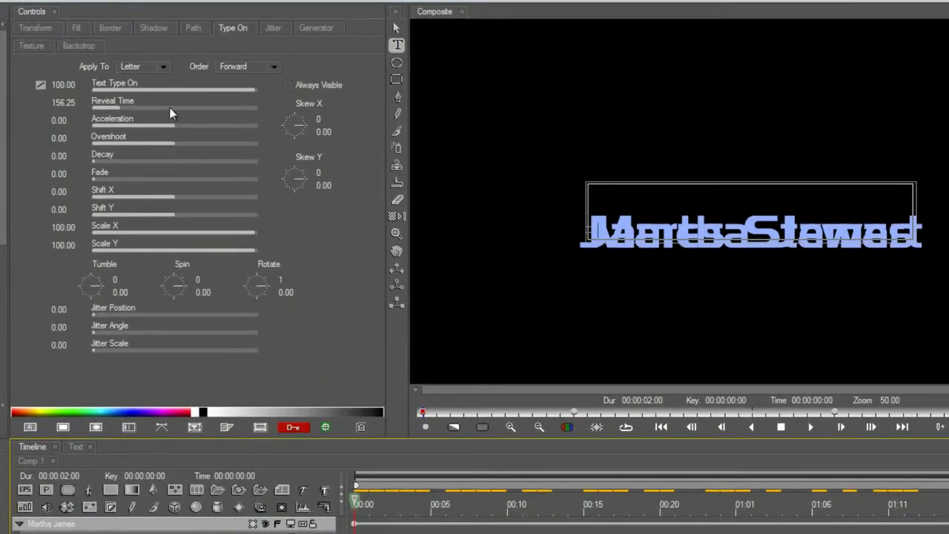
left_click_drag(172, 84, 27, 83)
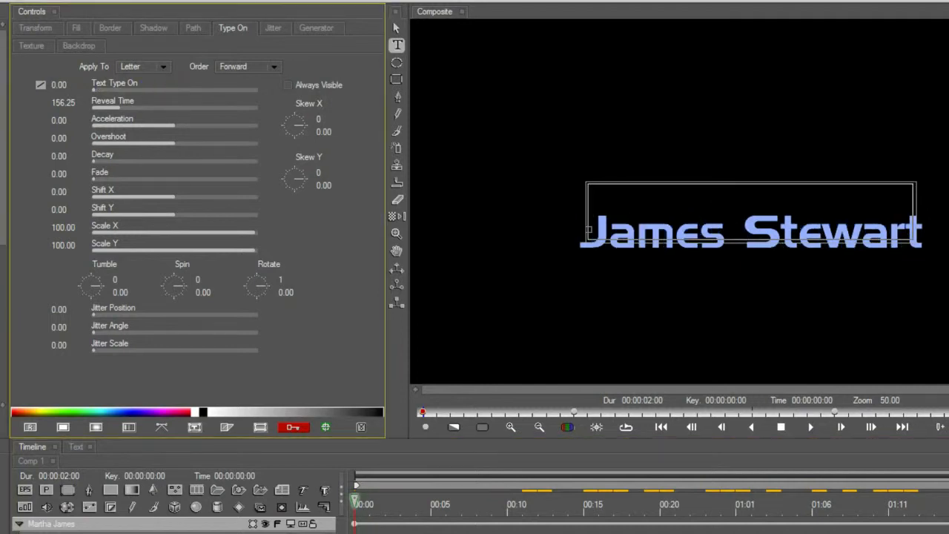
left_click(522, 504)
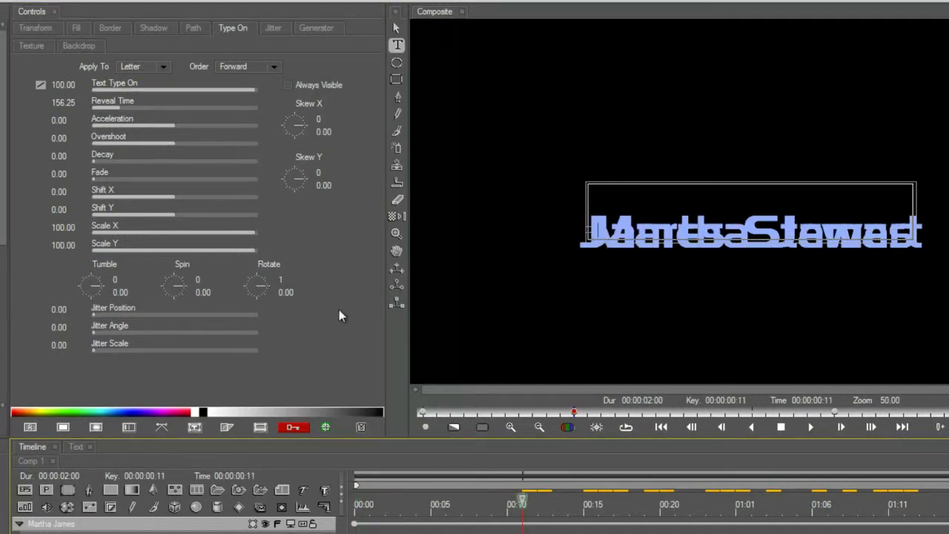
left_click_drag(229, 89, 96, 89)
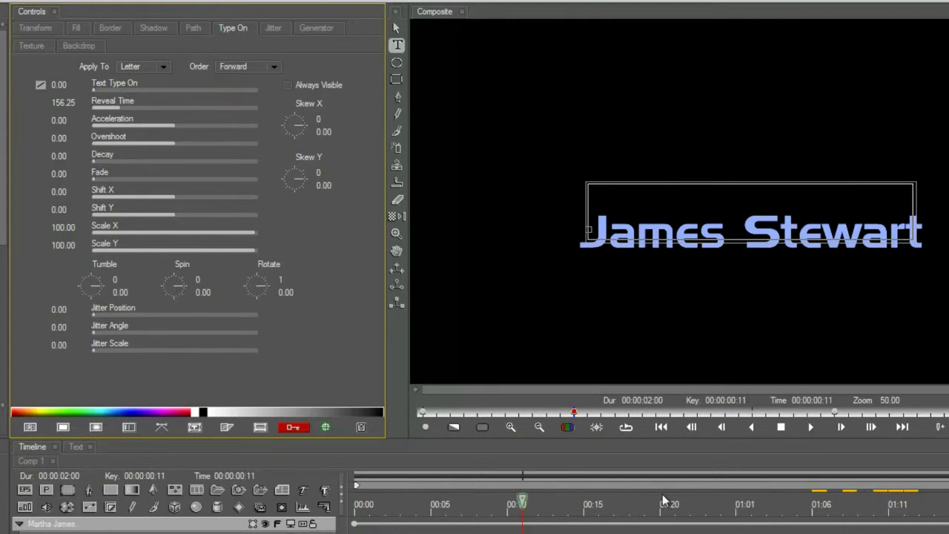
left_click(813, 504)
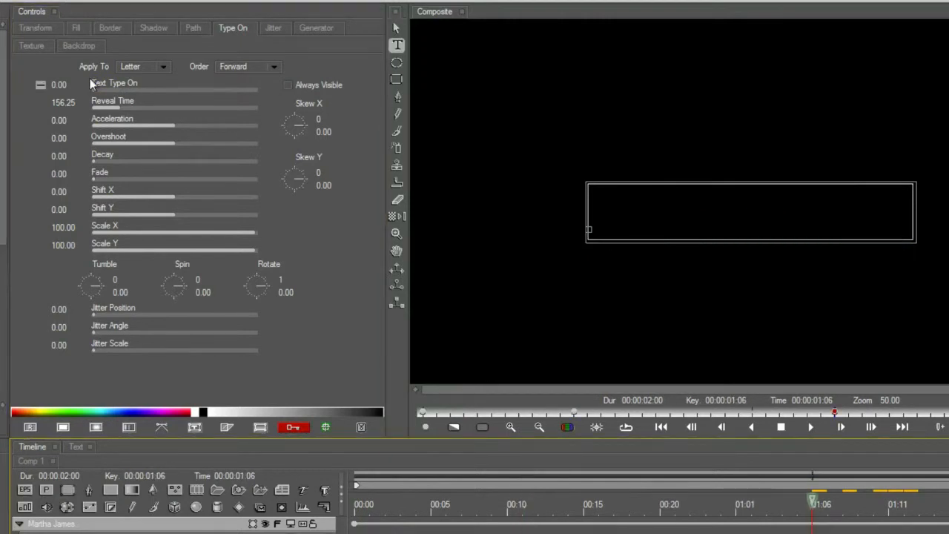
left_click_drag(119, 90, 313, 102)
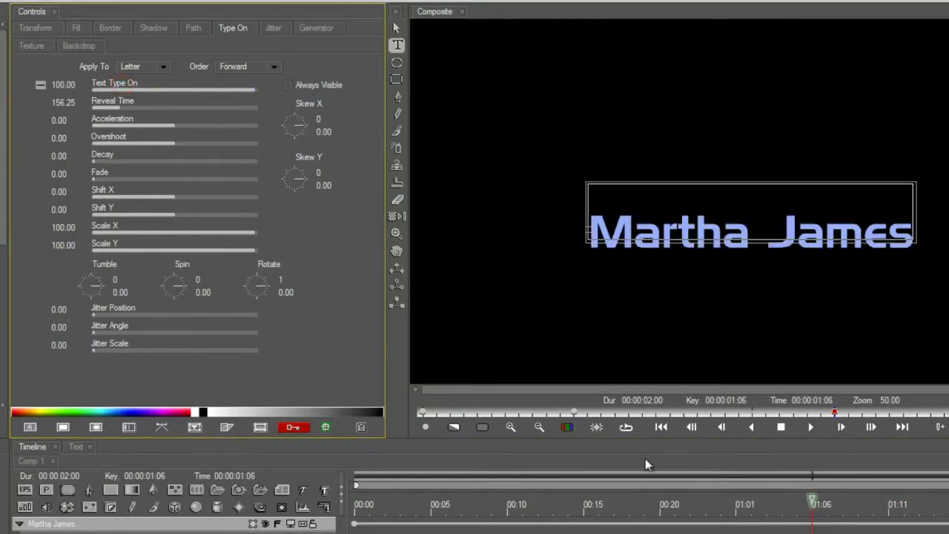
left_click_drag(793, 507, 523, 504)
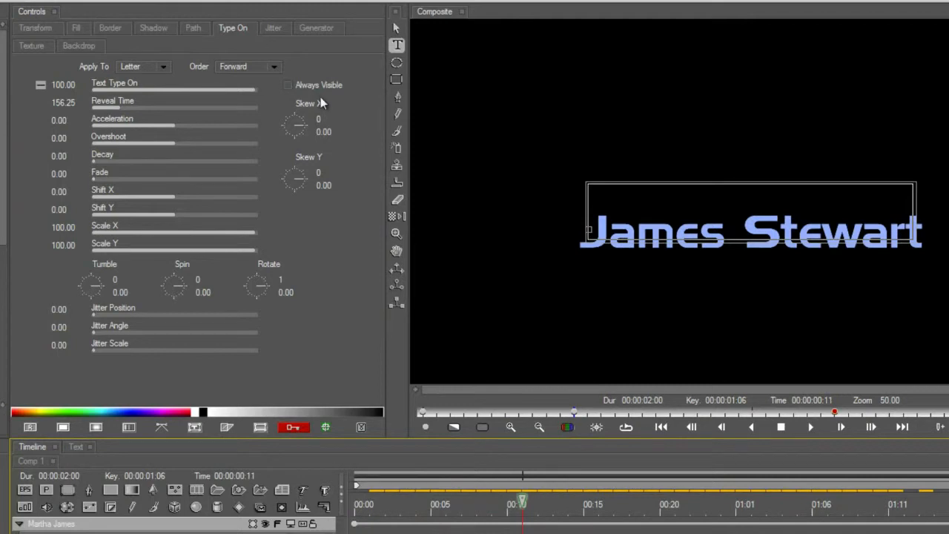
Set the second name's type-on Order to Reverse and preview the transition between the two names
left_click(241, 66)
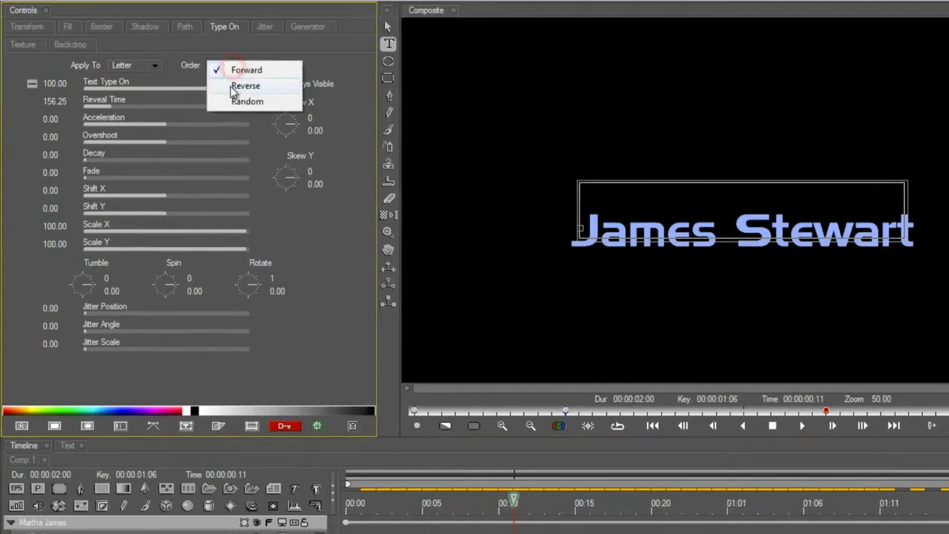
left_click(234, 86)
left_click_drag(335, 487, 561, 497)
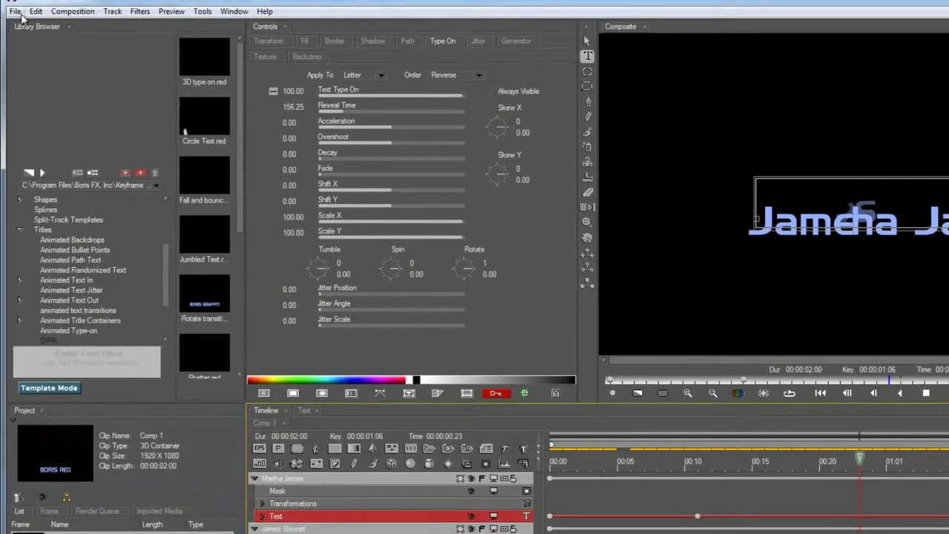
left_click(15, 12)
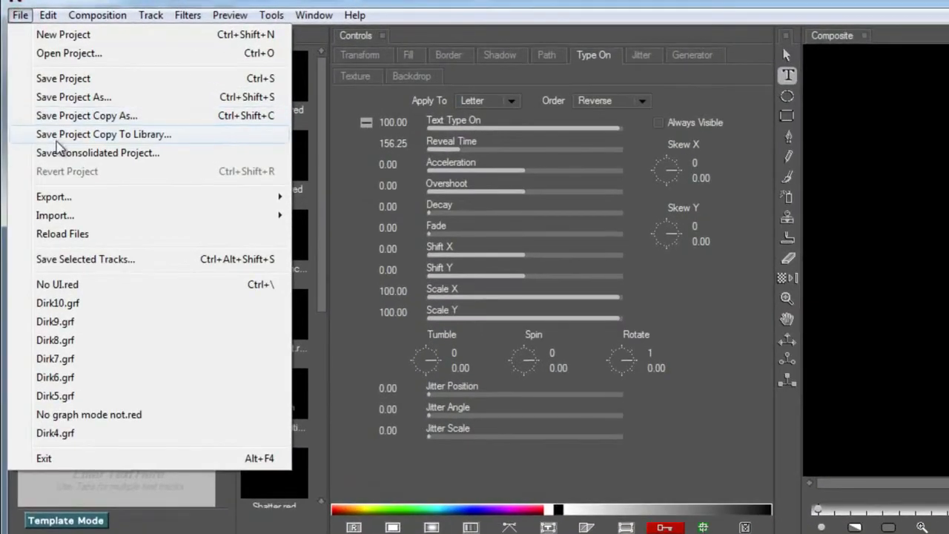
left_click(59, 139)
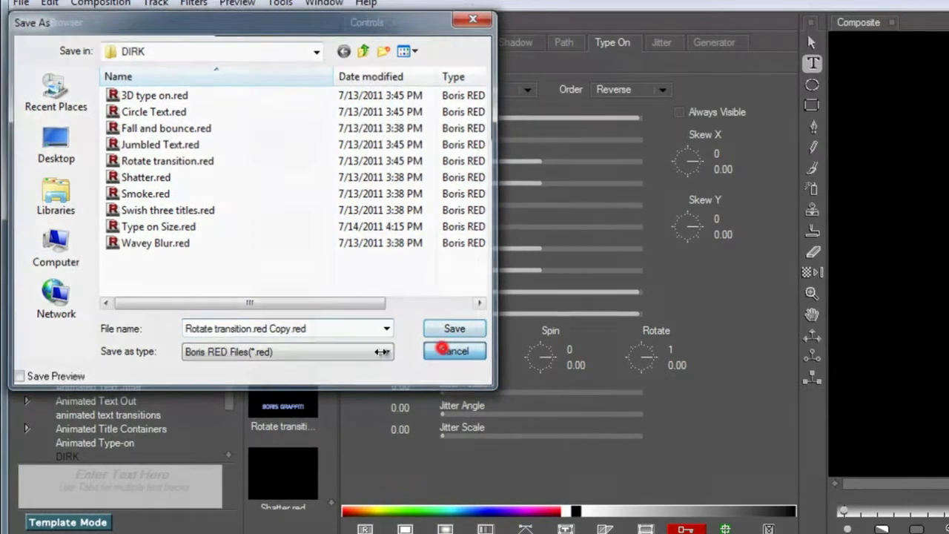
left_click(443, 333)
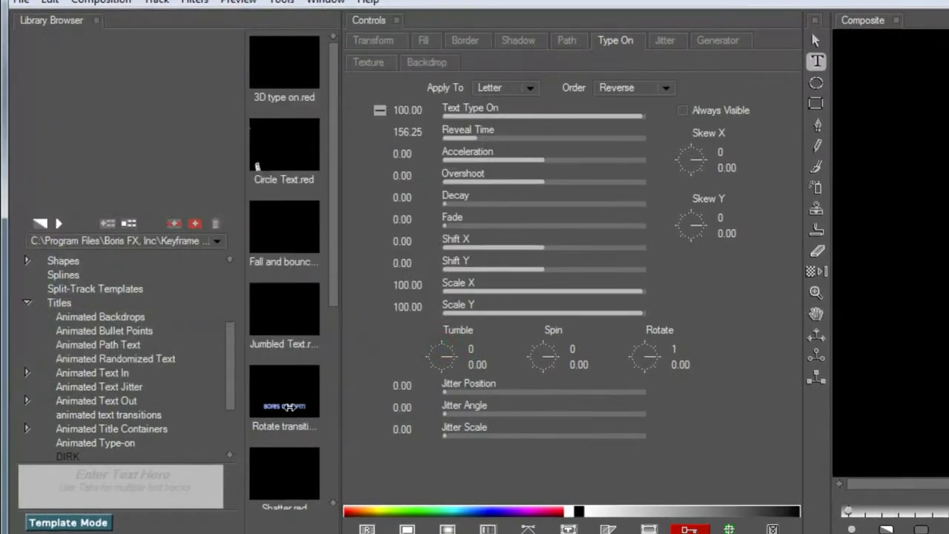
Look through the saved titles in the library and preview the Rotate transition.red template
left_click(333, 288)
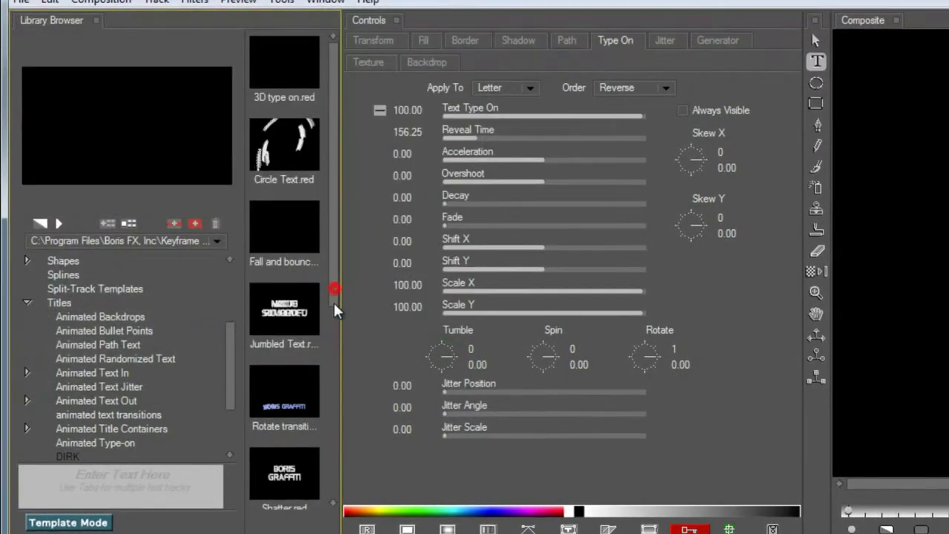
left_click_drag(331, 290, 331, 321)
left_click(283, 377)
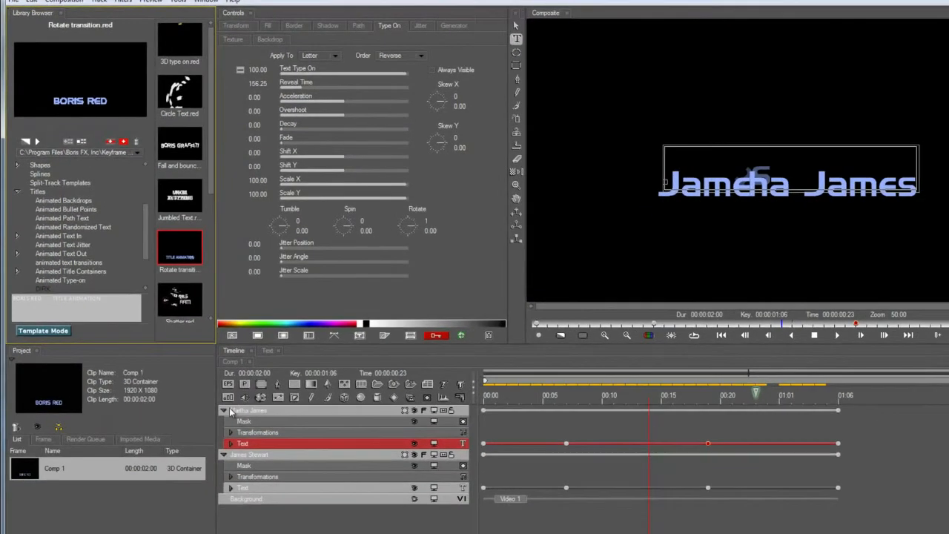
Replace the upper name track's text with a different person's full name and scrub through the transition in the timeline
left_click(252, 410)
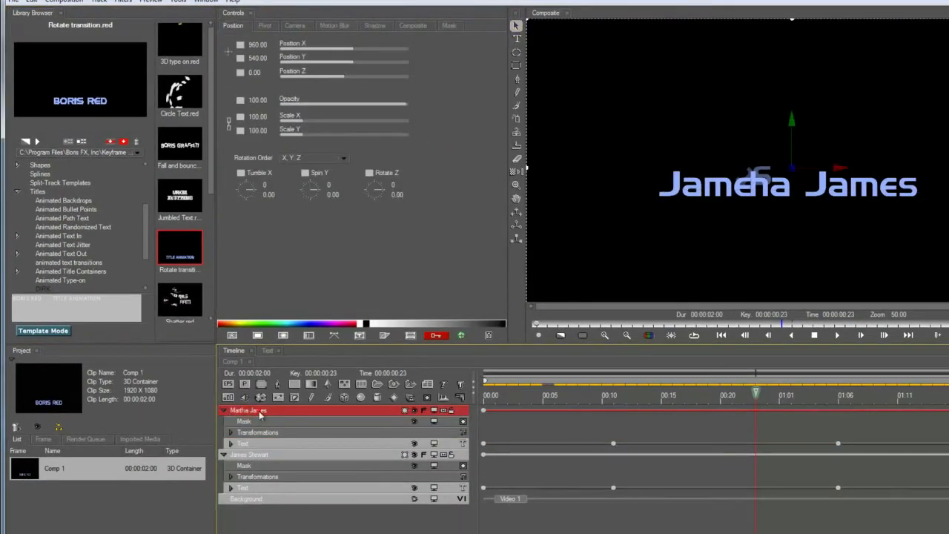
double_click(259, 412)
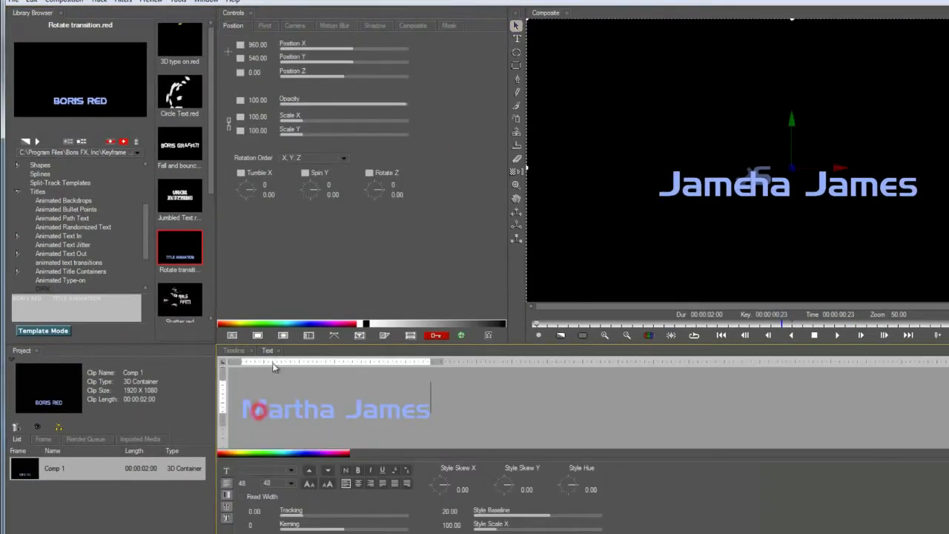
left_click_drag(446, 405, 182, 406)
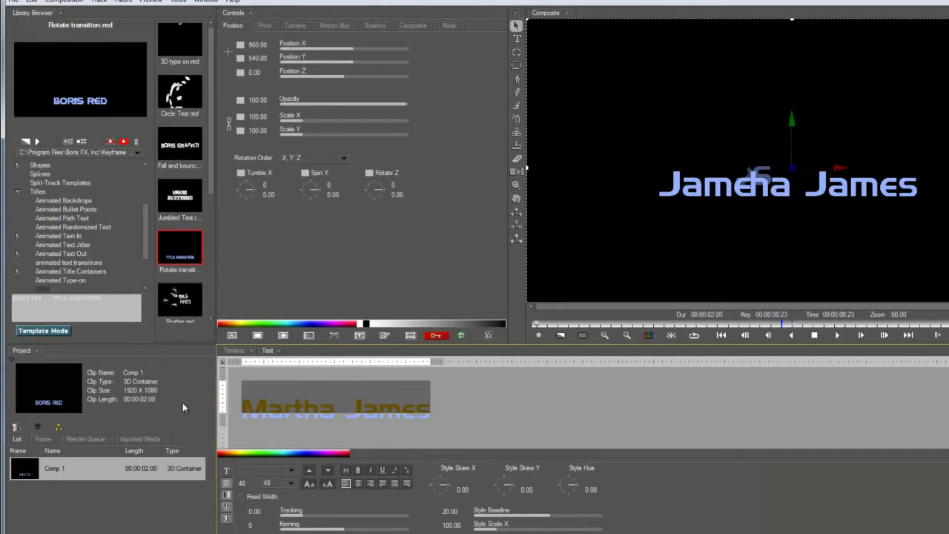
type("Spike")
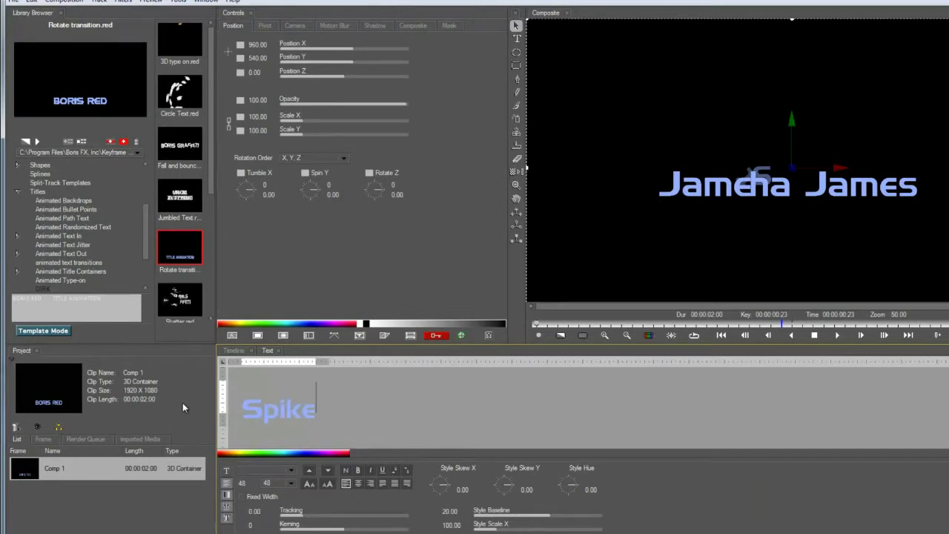
type(" Allen")
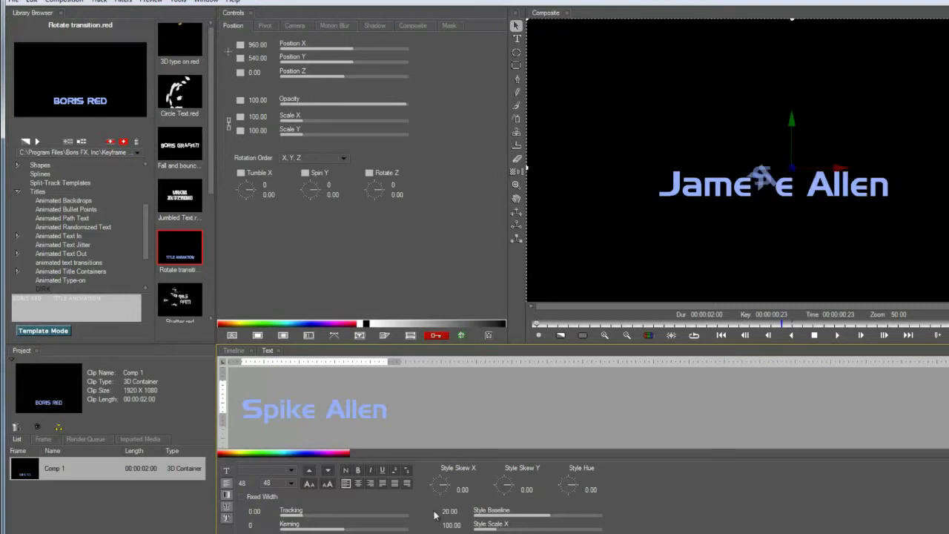
left_click(234, 350)
left_click_drag(538, 390, 946, 421)
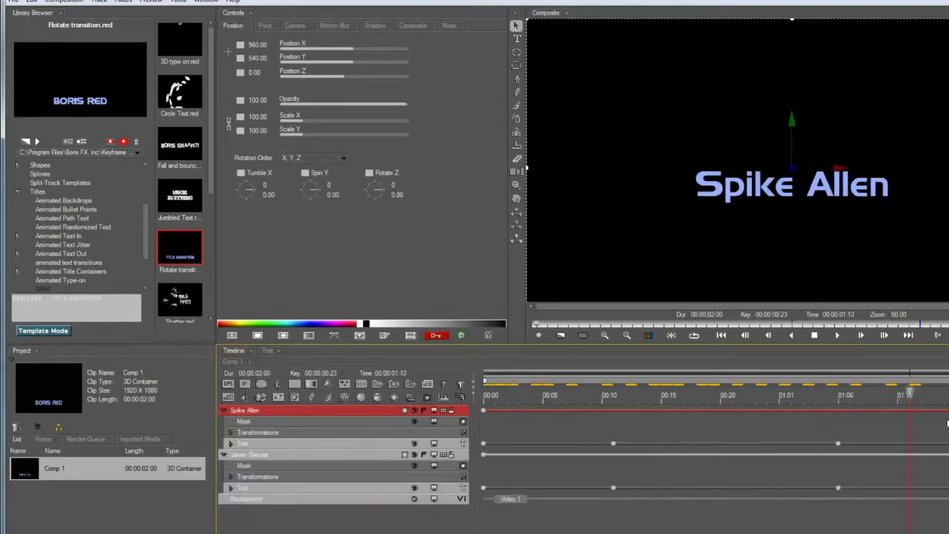
left_click_drag(861, 416, 721, 424)
left_click_drag(779, 426, 401, 424)
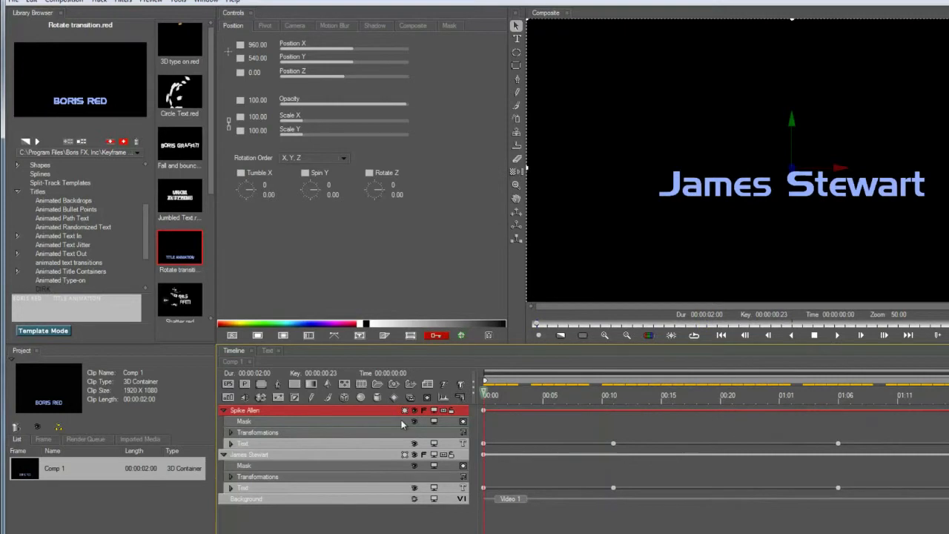
Collapse both name tracks and duplicate the pair together
left_click(224, 412)
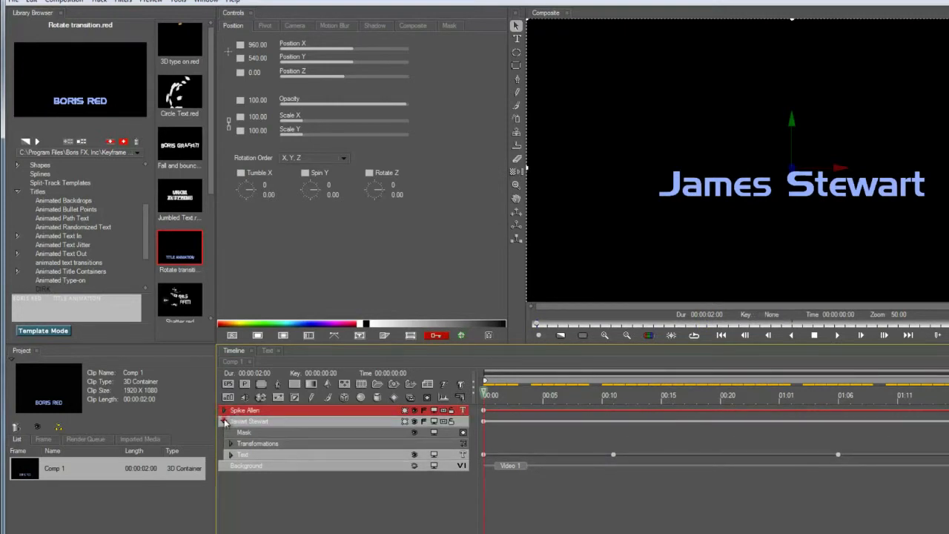
left_click(223, 421)
left_click(240, 423, "shift")
key("ctrl+d")
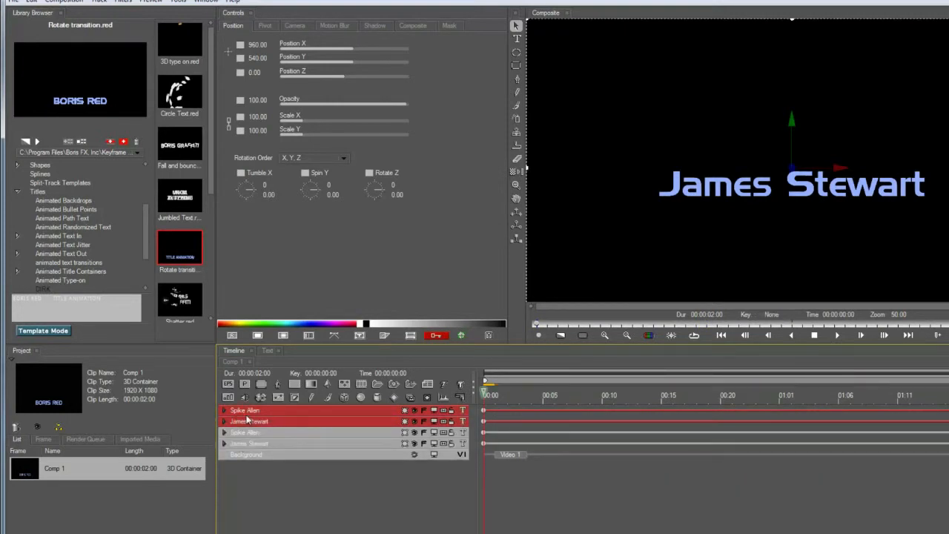
Replace the text of the topmost duplicate with 123465 and return to the start of the timeline
double_click(252, 412)
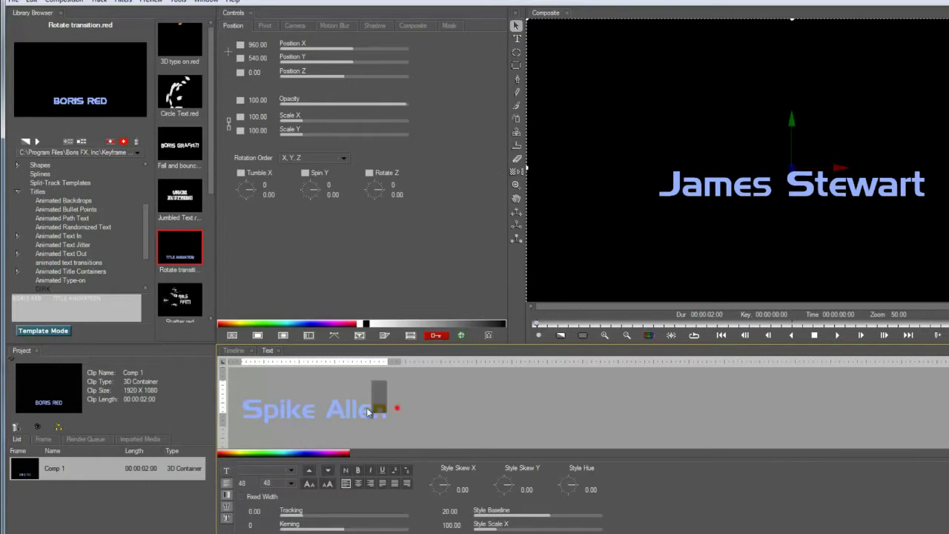
left_click_drag(387, 408, 202, 398)
type("123465")
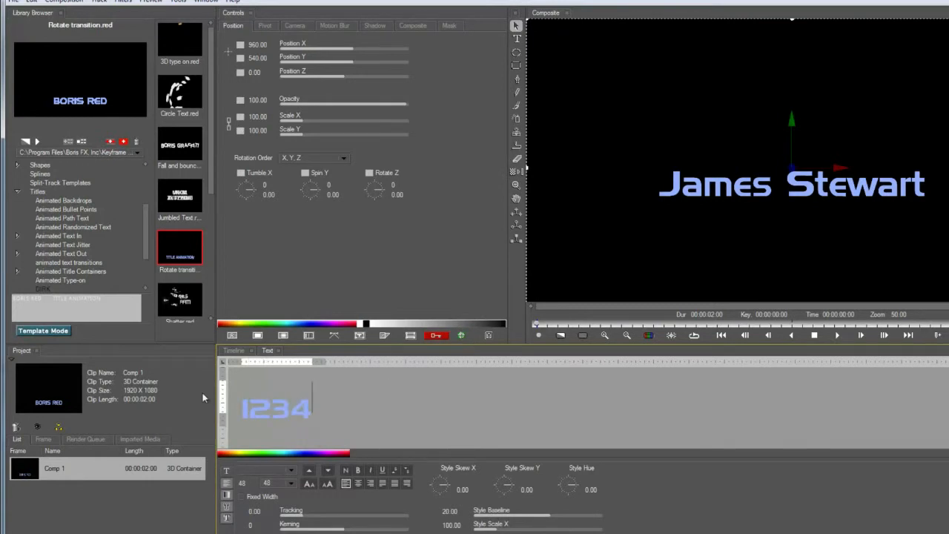
left_click(235, 350)
mouse_move(490, 393)
left_mouse_down()
mouse_move(900, 417)
mouse_move(772, 392)
mouse_move(486, 394)
left_mouse_up()
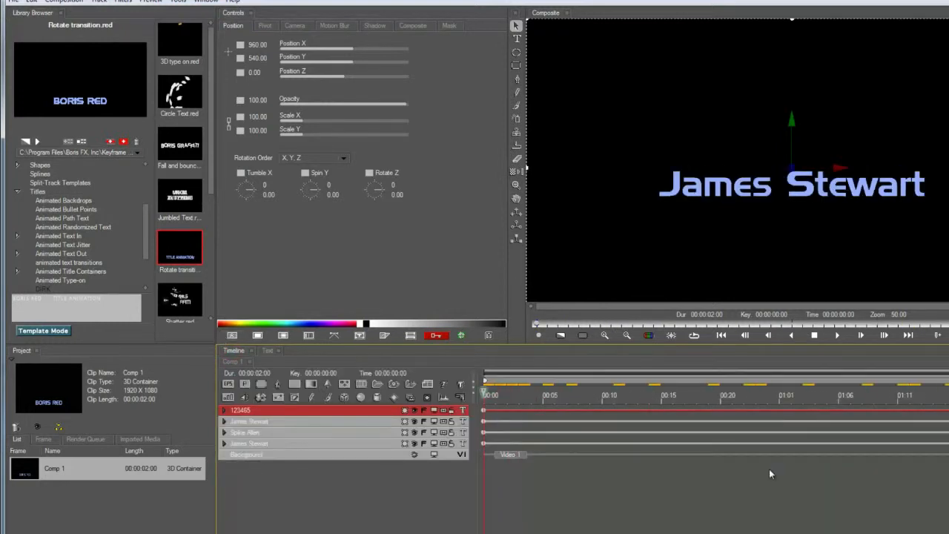
Apply the effect, switch to Vegas Pro, and open the third title event in Boris RED with the playhead at 00:00:05:12
left_click(908, 319)
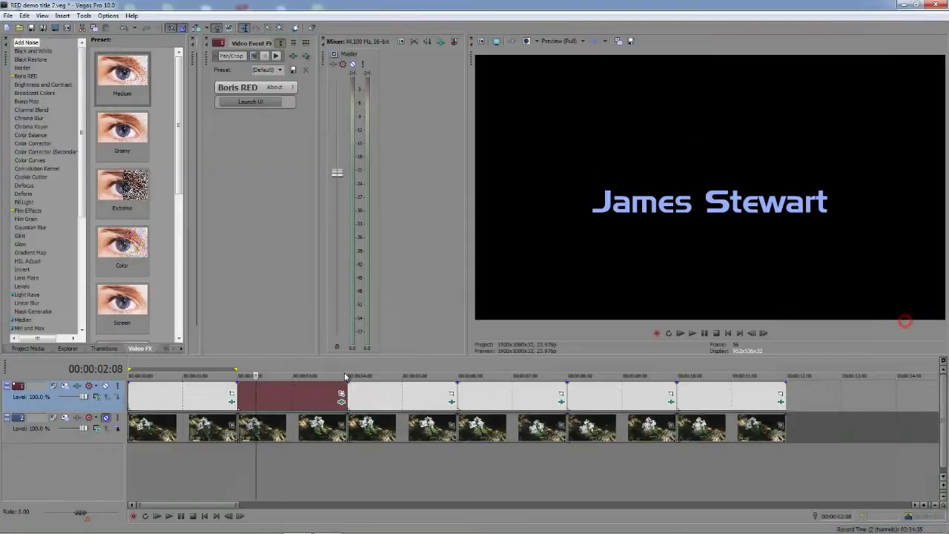
left_click(387, 400)
left_click_drag(386, 400, 429, 400)
left_click(244, 102)
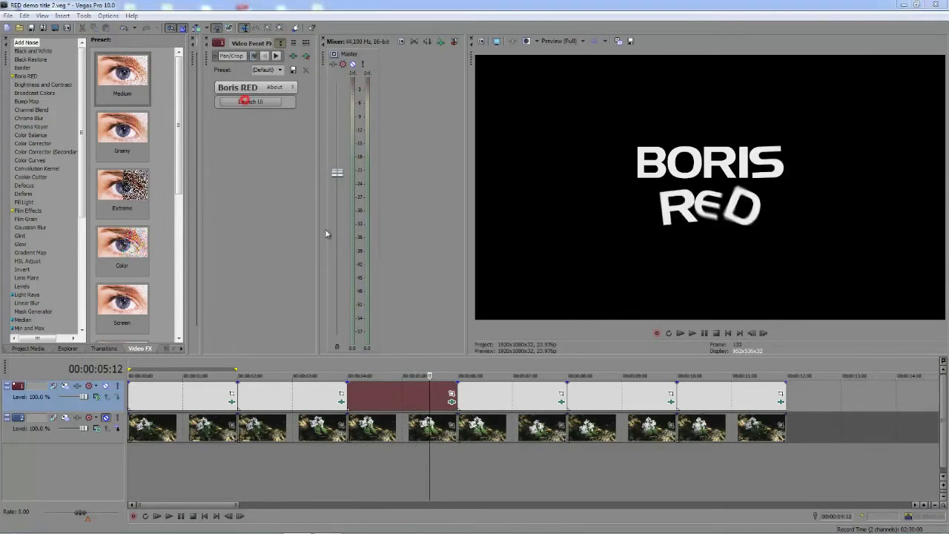
Play the jumbled BORIS RED title from the start and fit the whole 2-second duration in the timeline
left_click(437, 376)
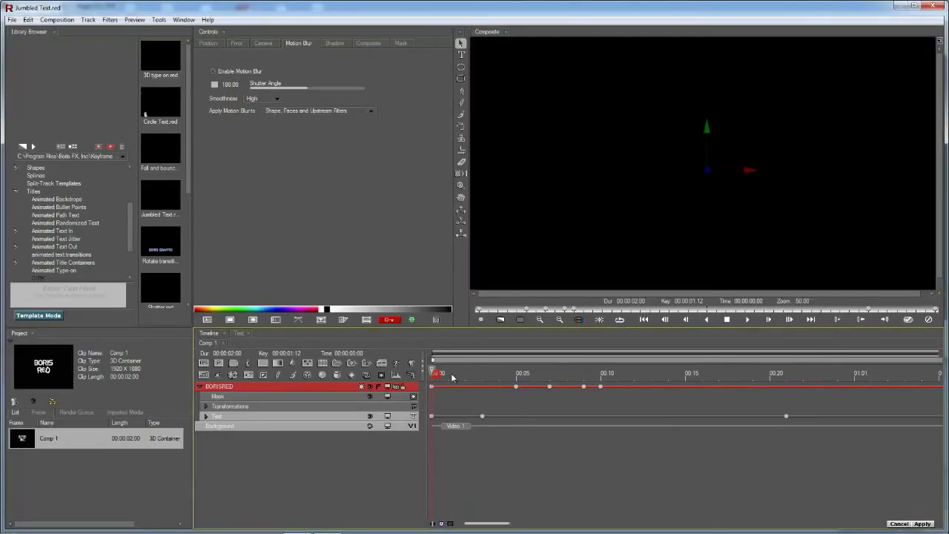
key("space")
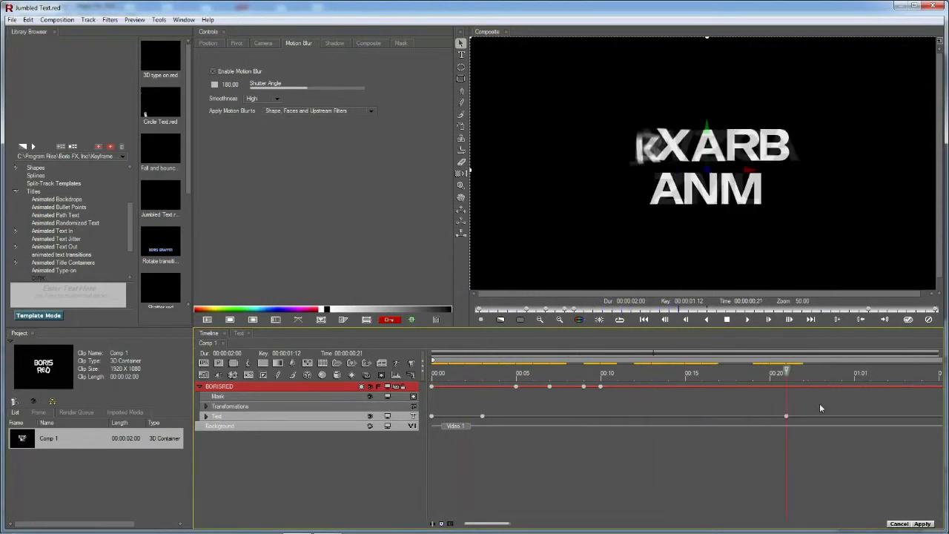
left_click(434, 524)
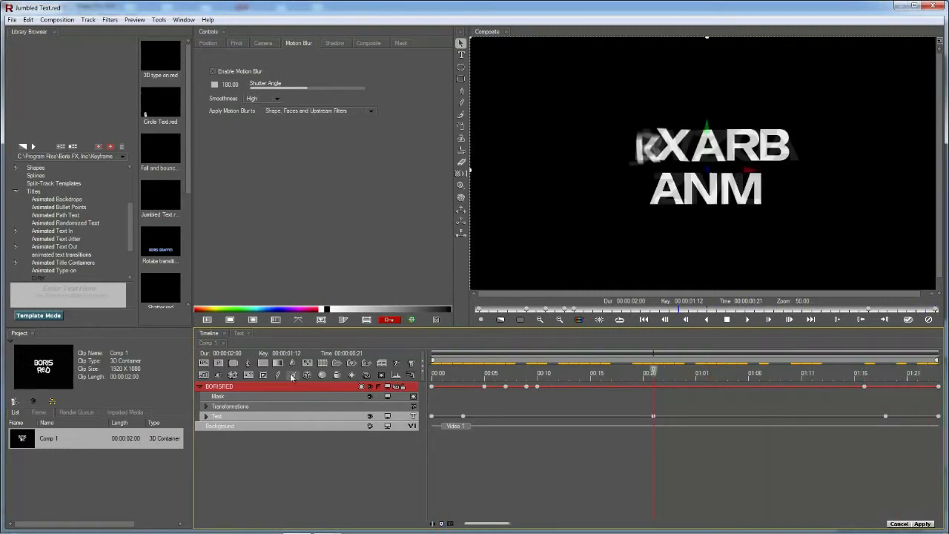
Replace the BORIS RED title with a new text track reading ACCESS GRANTED on two lines and update the composite
left_click(263, 375)
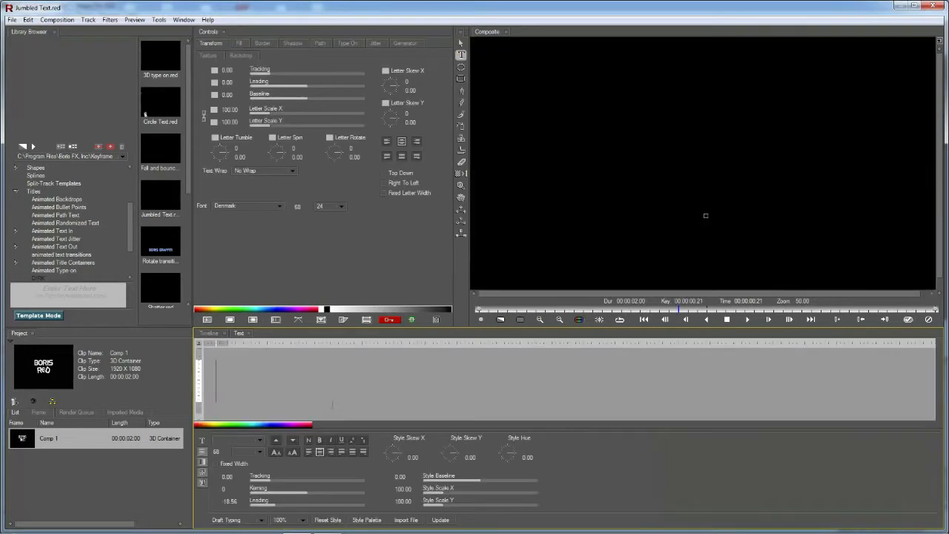
type("ACCESS")
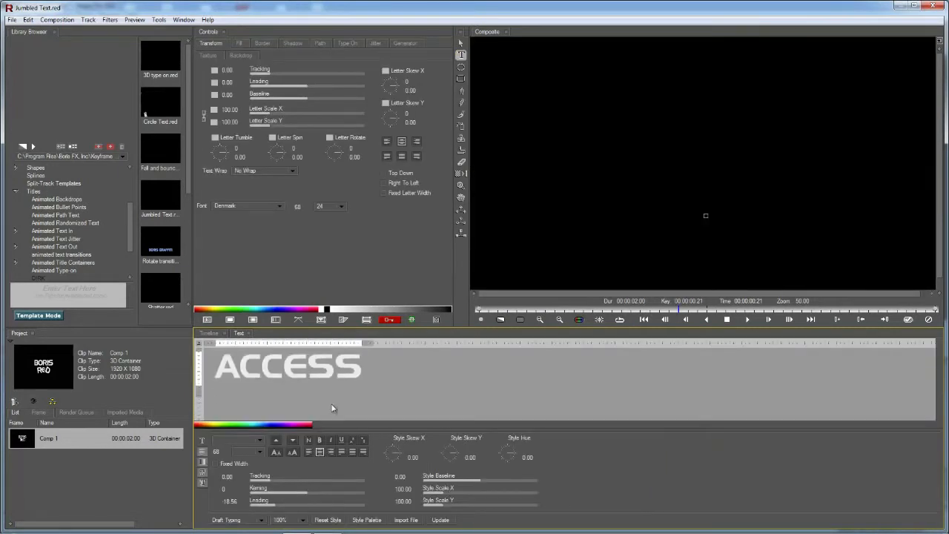
key("Return")
type("GRANTED")
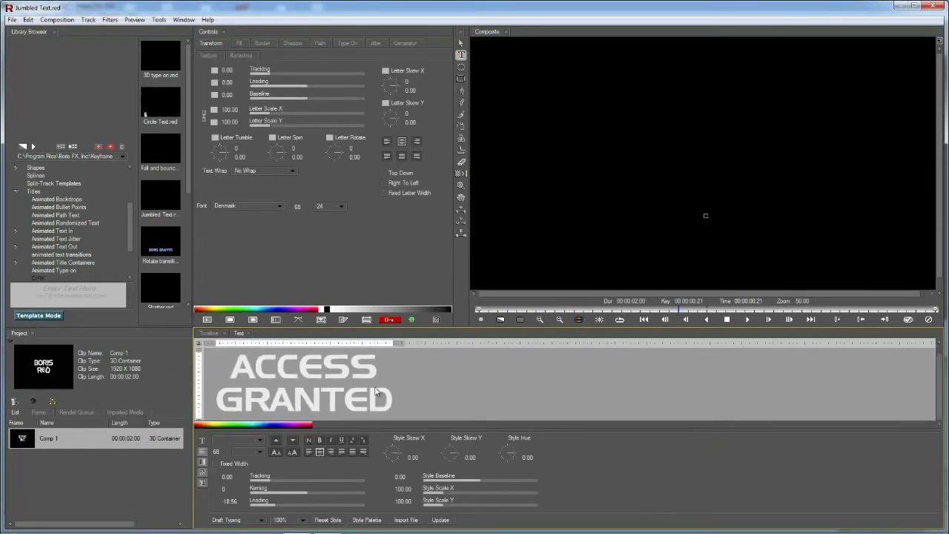
key("ctrl+a")
left_click(433, 515)
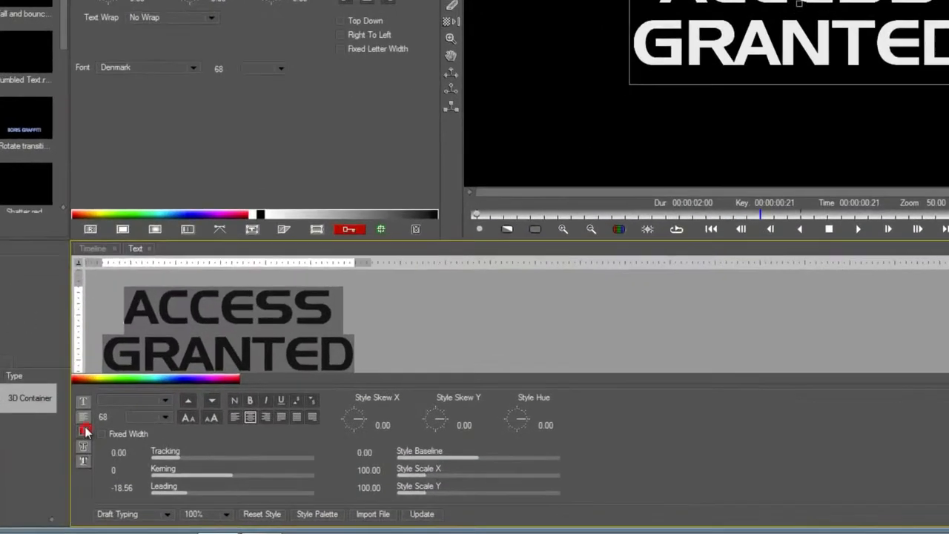
Set the fill colour of the whole ACCESS GRANTED text to red (255, 40, 46) and update the composite
left_click(201, 461)
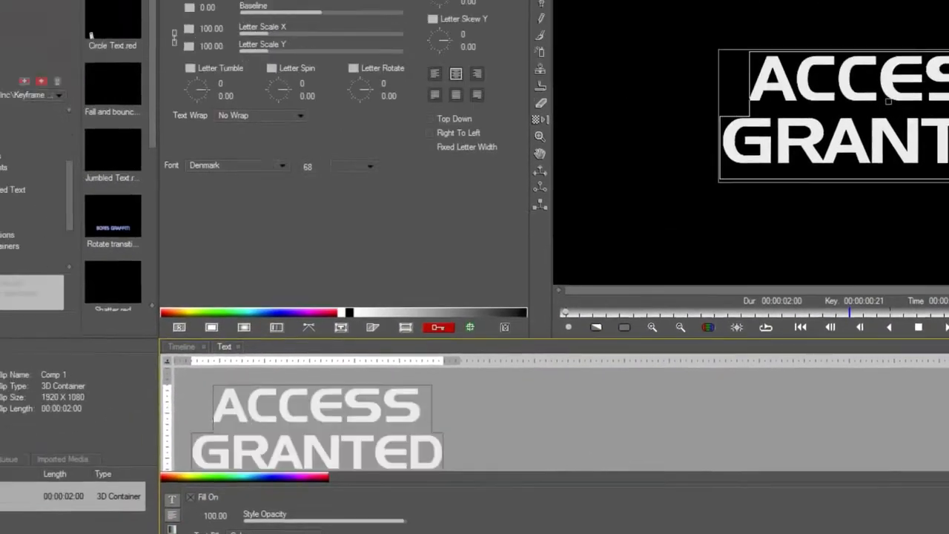
left_click(197, 458)
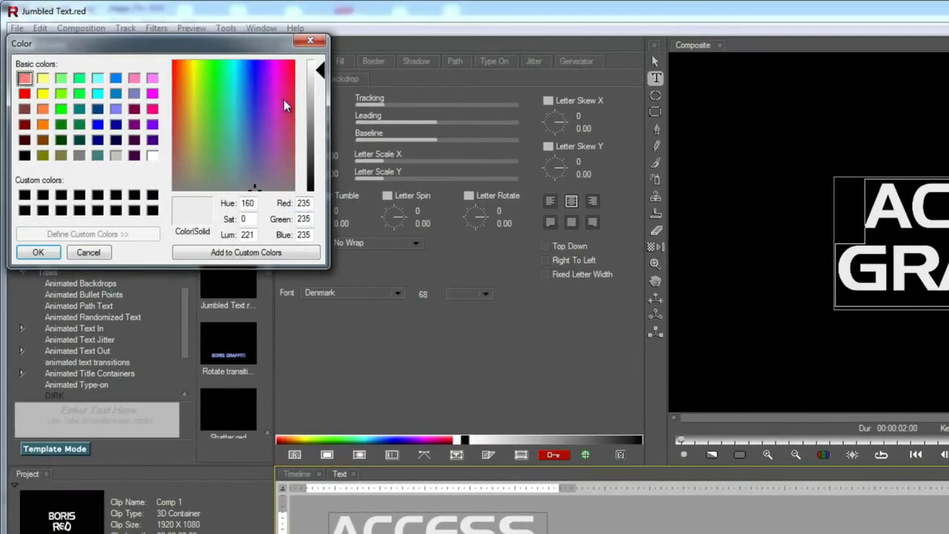
left_click_drag(283, 100, 314, 111)
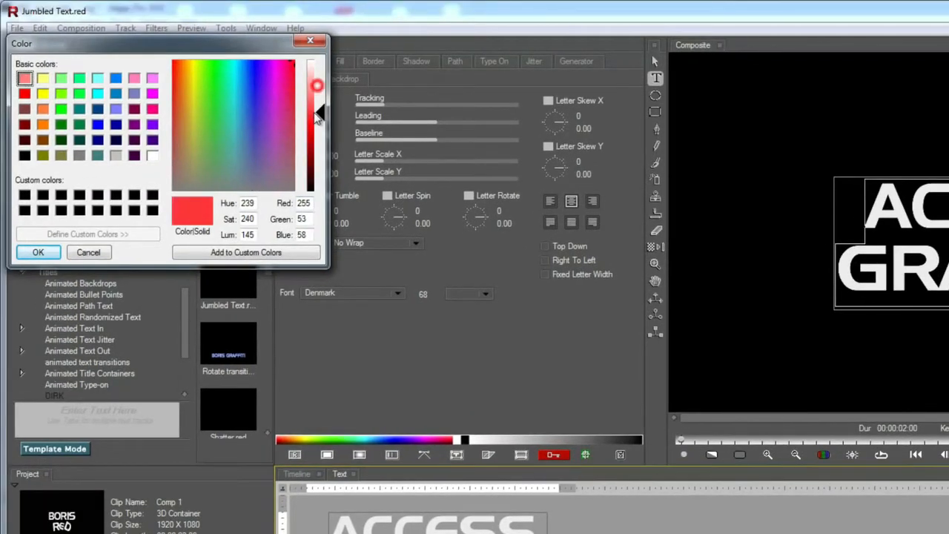
left_click(38, 253)
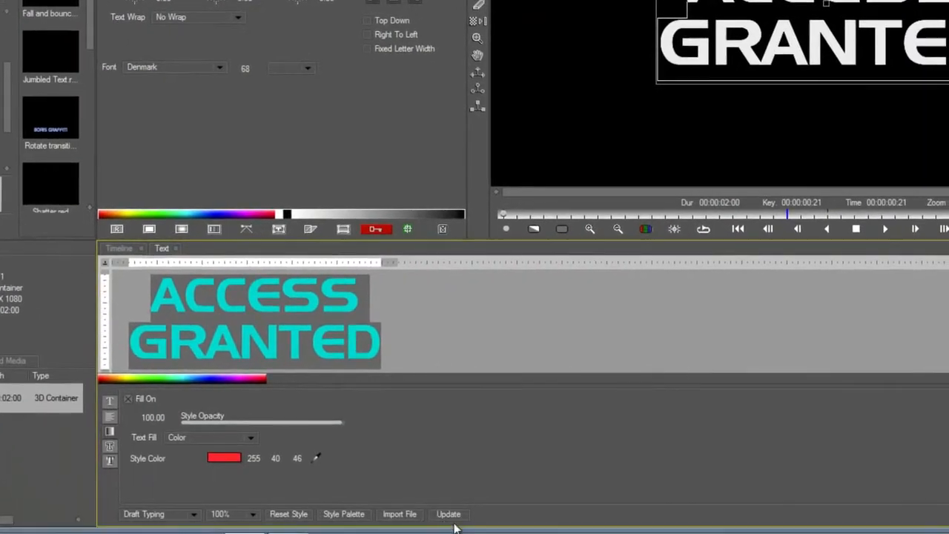
left_click(626, 533)
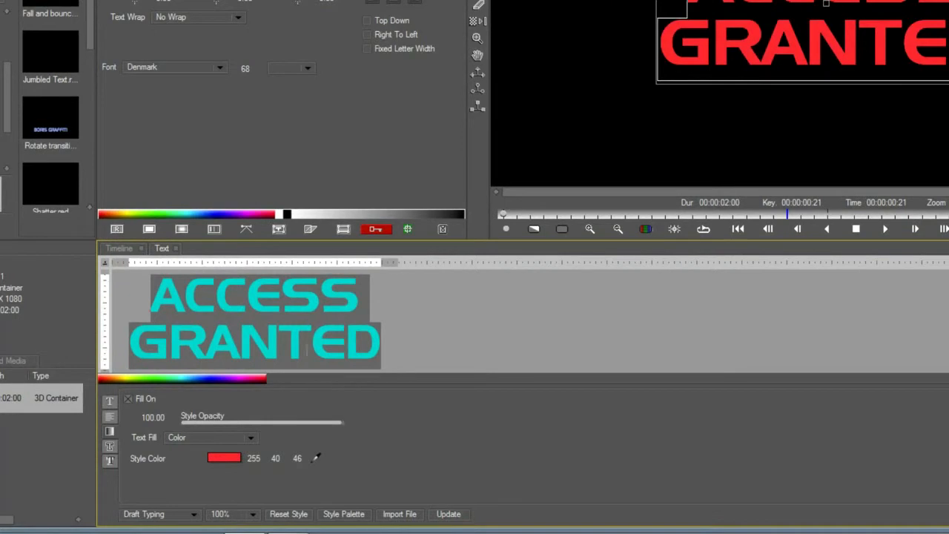
left_click(109, 404)
At 01:04, set the ACCESS GRANTED text's generator Letter Variation to 100 and its Variation Mode to Alphabetical Text
left_click(121, 248)
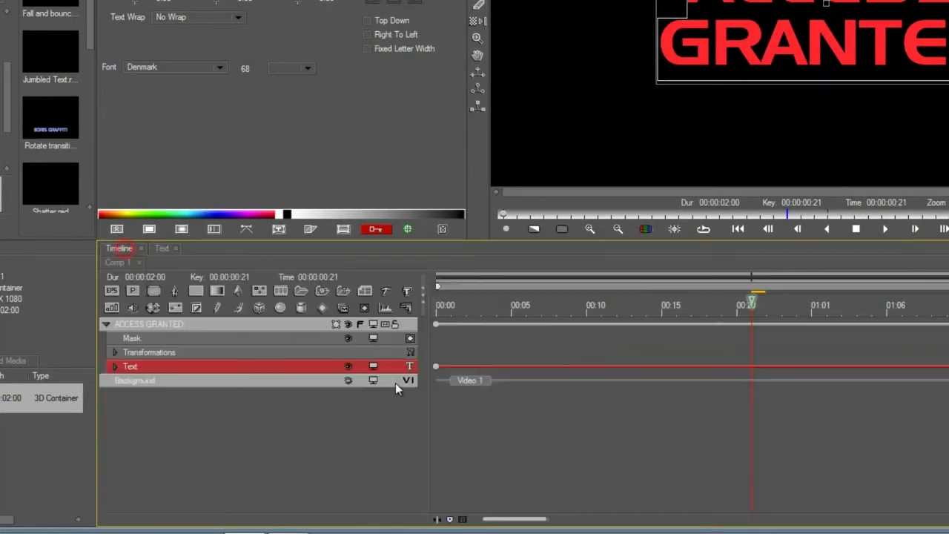
left_click_drag(810, 313, 857, 314)
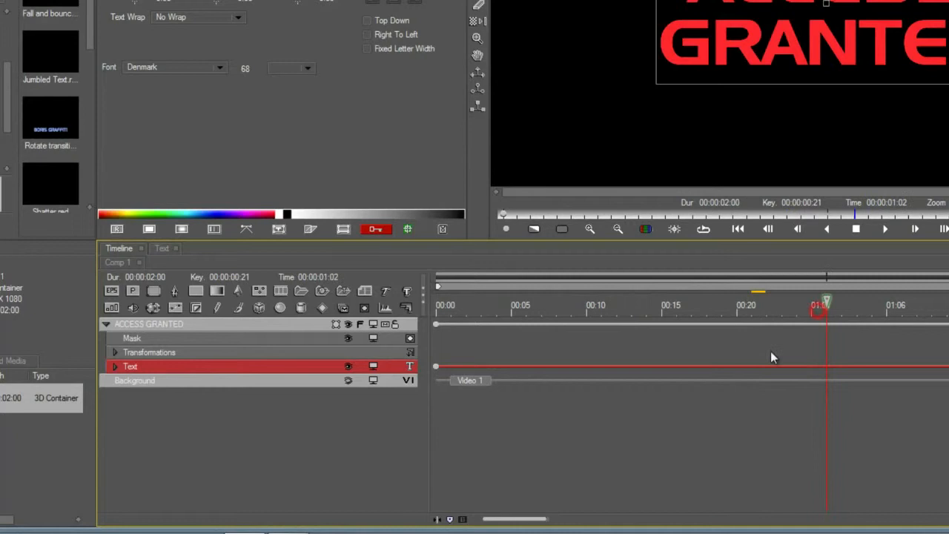
left_click(256, 324)
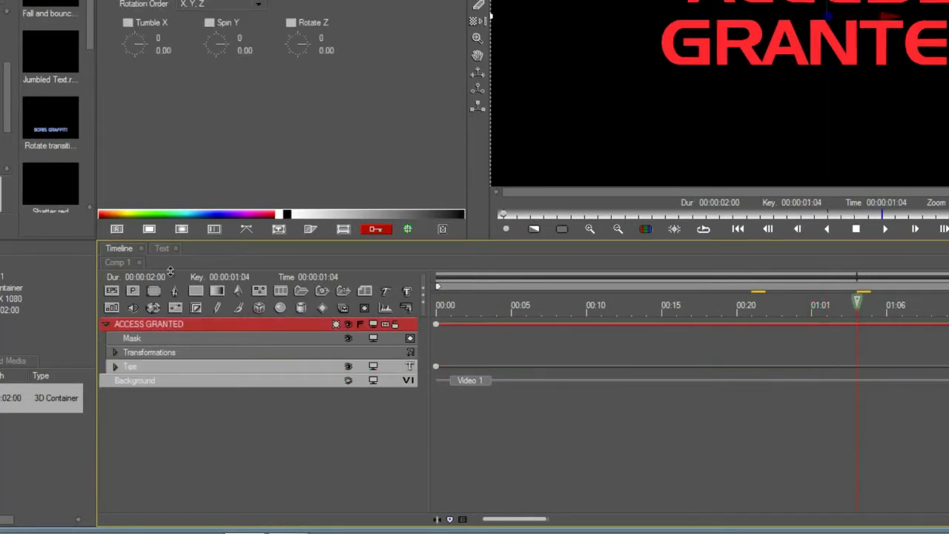
left_click(168, 364)
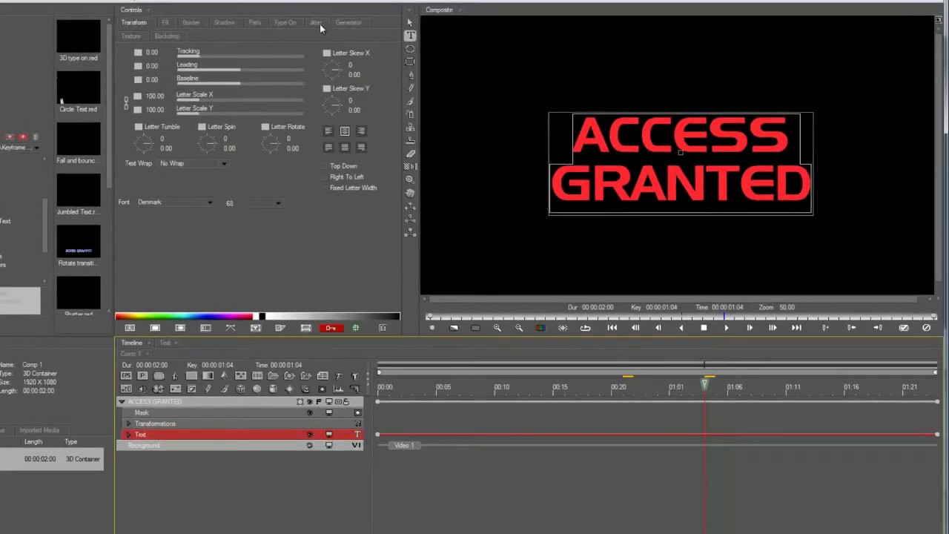
left_click(348, 22)
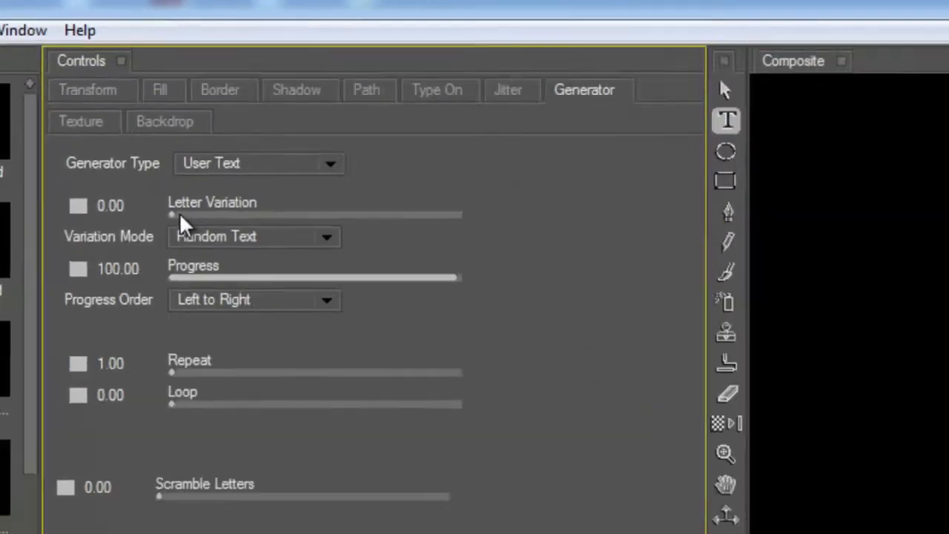
left_click_drag(93, 113, 238, 110)
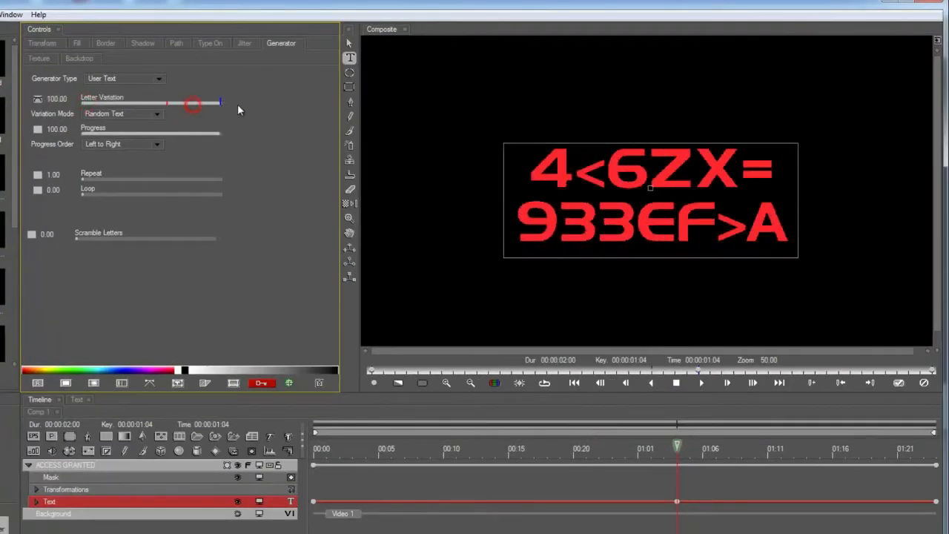
left_click(135, 114)
left_click(141, 115)
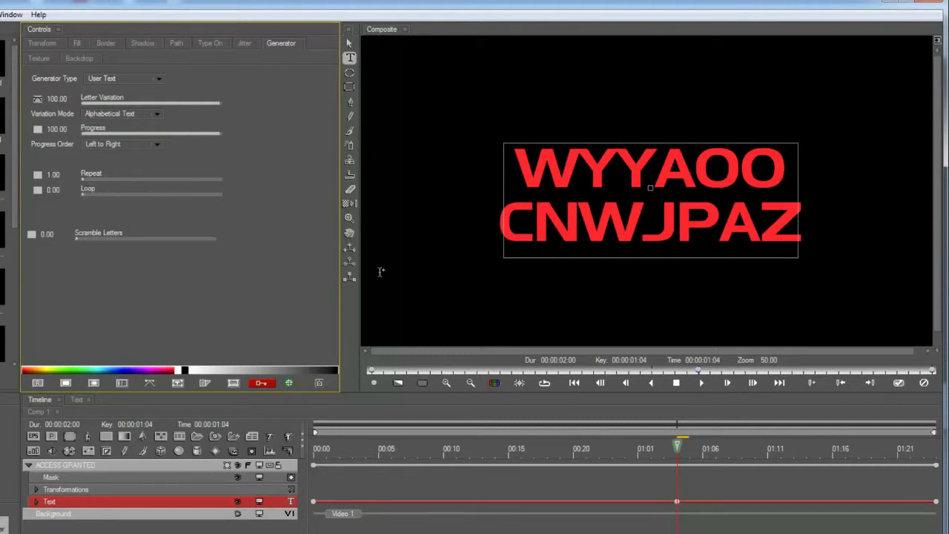
Move the text's 01:04 keyframe to 00:18, try Constant interpolation for its Letter Variation and scrub through the animation
left_click_drag(678, 502, 567, 500)
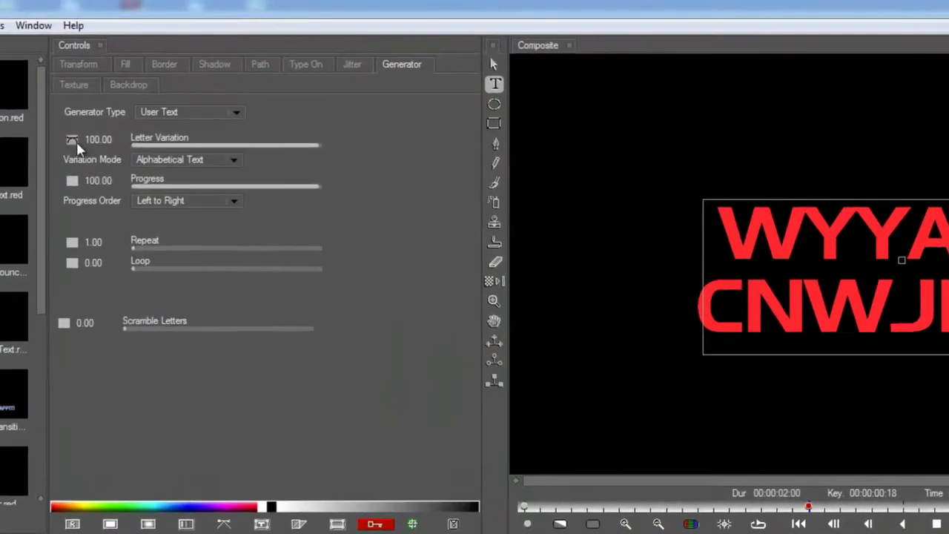
left_click(38, 99)
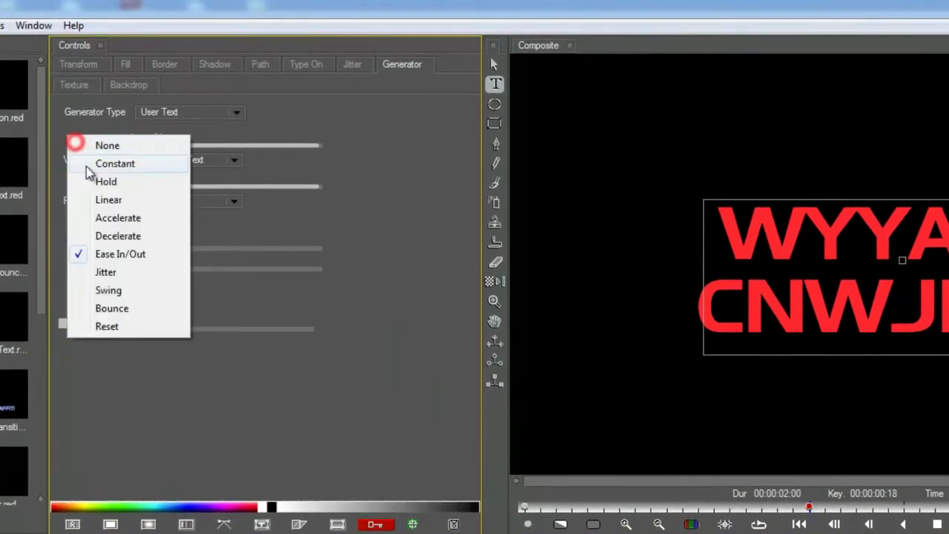
left_click(112, 163)
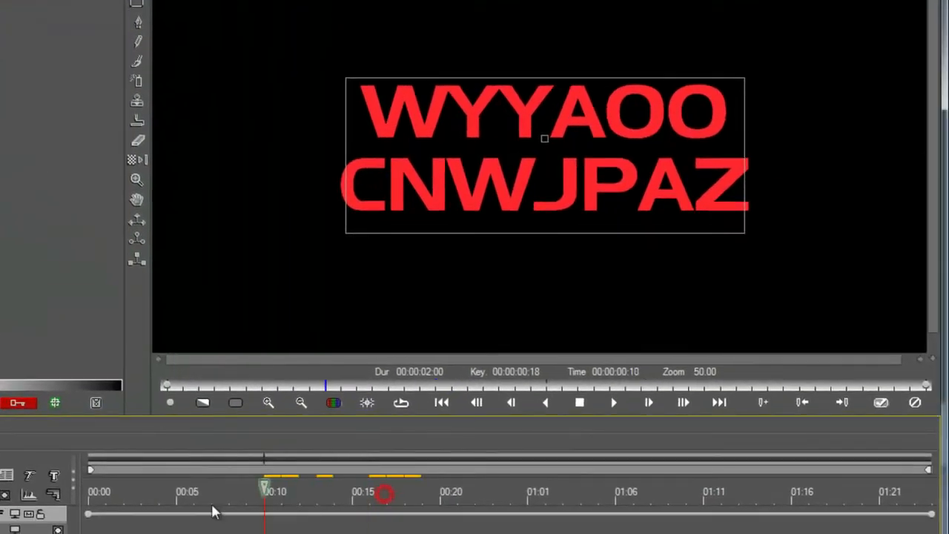
left_click_drag(212, 505, 449, 511)
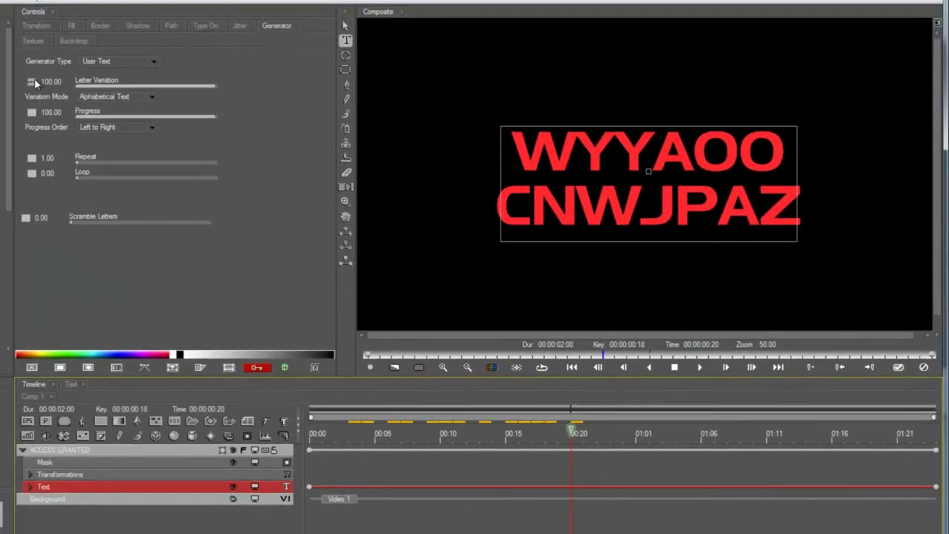
At 00:20, set the Letter Variation interpolation to Linear and scrub back to the start to check the jumbling
left_click(32, 82)
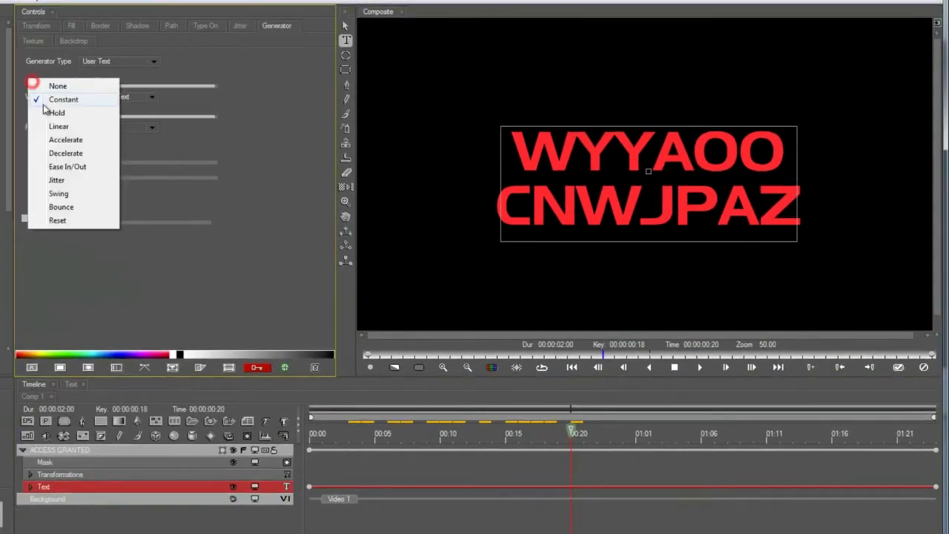
left_click(55, 126)
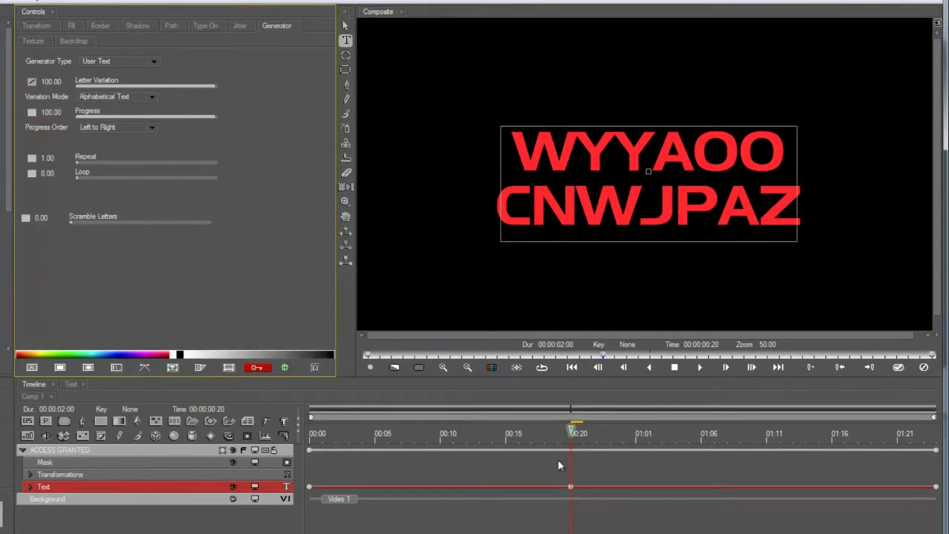
left_click(544, 432)
left_click_drag(521, 439, 270, 471)
Raise the Letter Variation at the text's first keyframe and scrub forward to check the letters
left_click(309, 486)
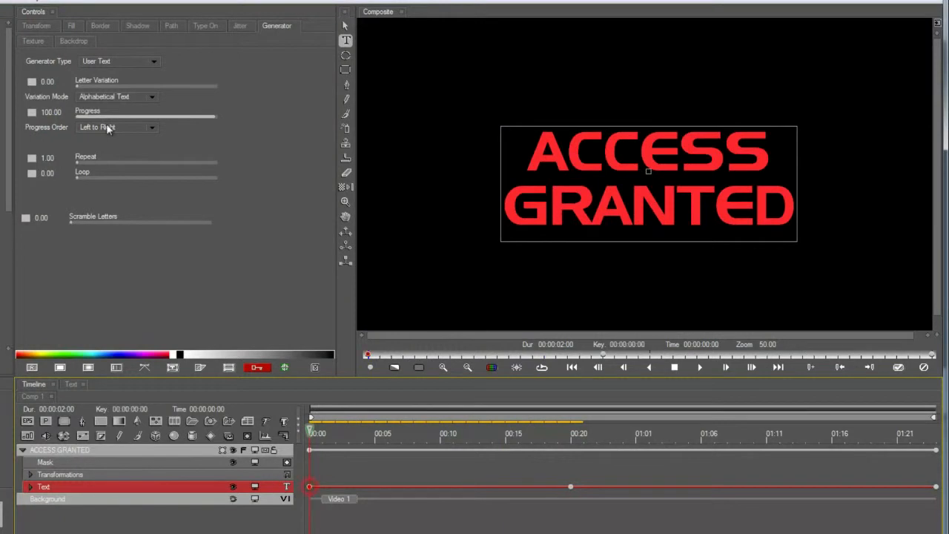
left_click_drag(98, 83, 194, 86)
left_click_drag(401, 443, 570, 448)
Move the text's 00:20 keyframe to 00:15 and scrub on to 01:06
left_click_drag(570, 487, 505, 486)
left_click(508, 438)
left_click_drag(581, 433, 701, 435)
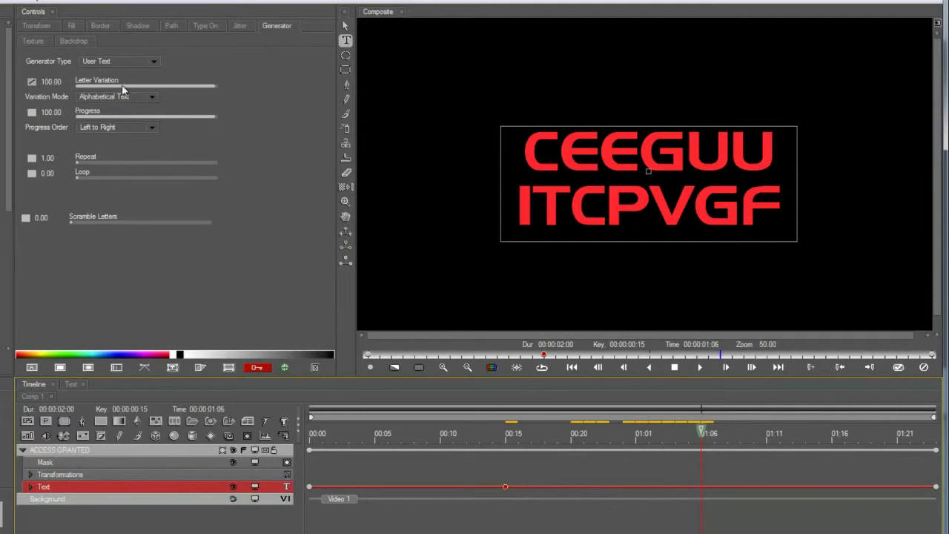
At 01:06, add a text keyframe with the Letter Variation at 0 and Hold interpolation
left_click_drag(123, 89, 35, 83)
left_click(35, 83)
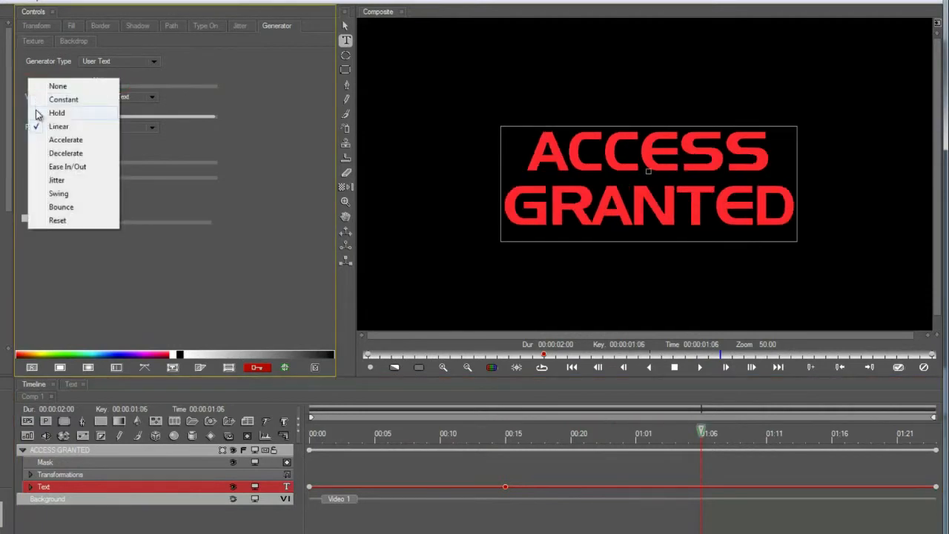
left_click(37, 112)
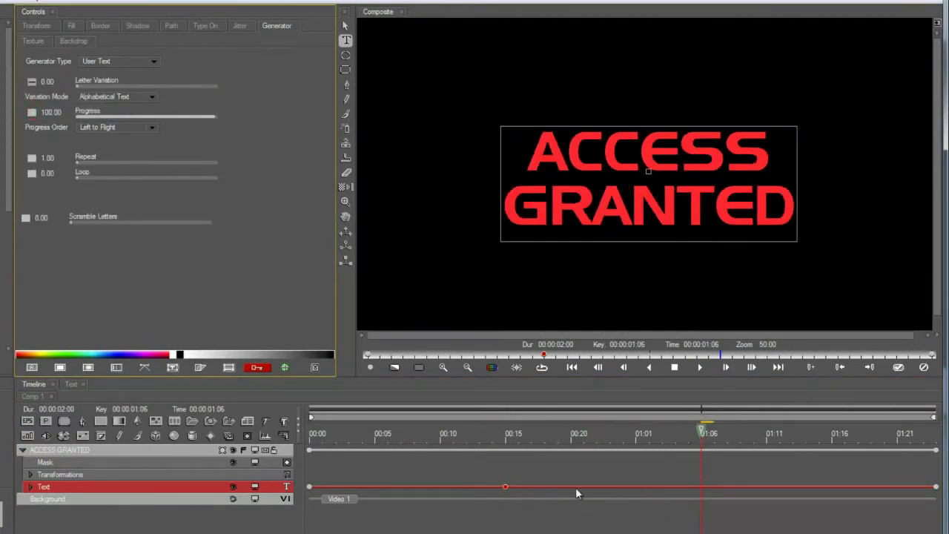
left_click(511, 487)
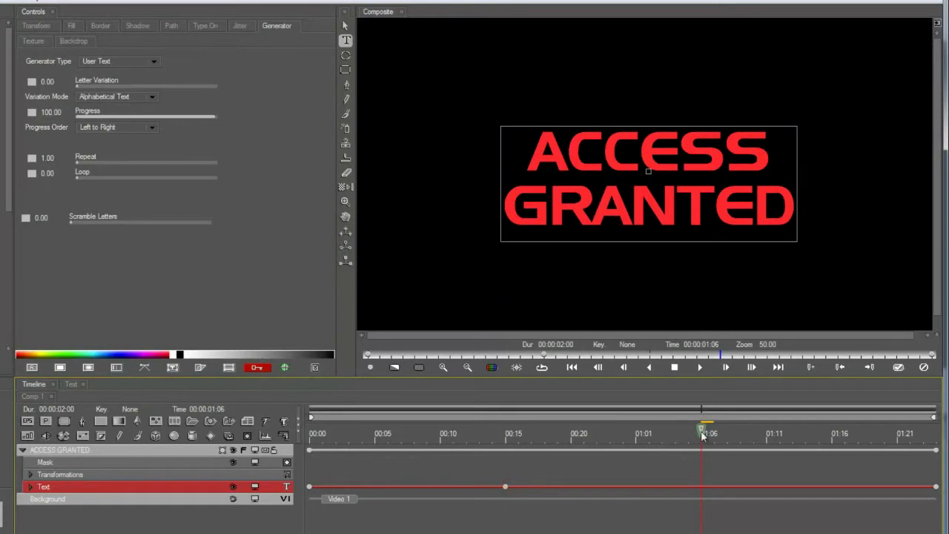
left_click_drag(84, 91, 68, 89)
At the 00:15 keyframe, set the Letter Variation to 100 with Linear interpolation and scrub the result
left_click(506, 486)
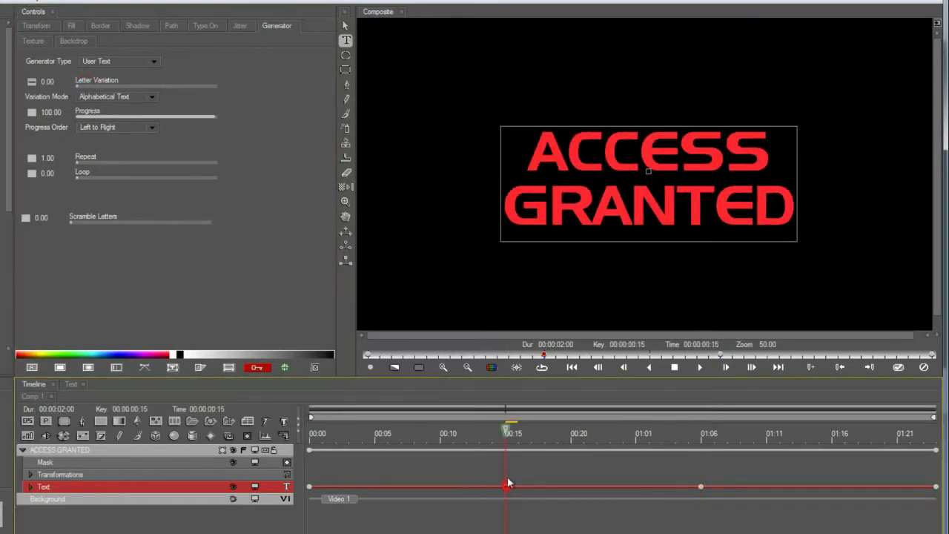
left_click(31, 80)
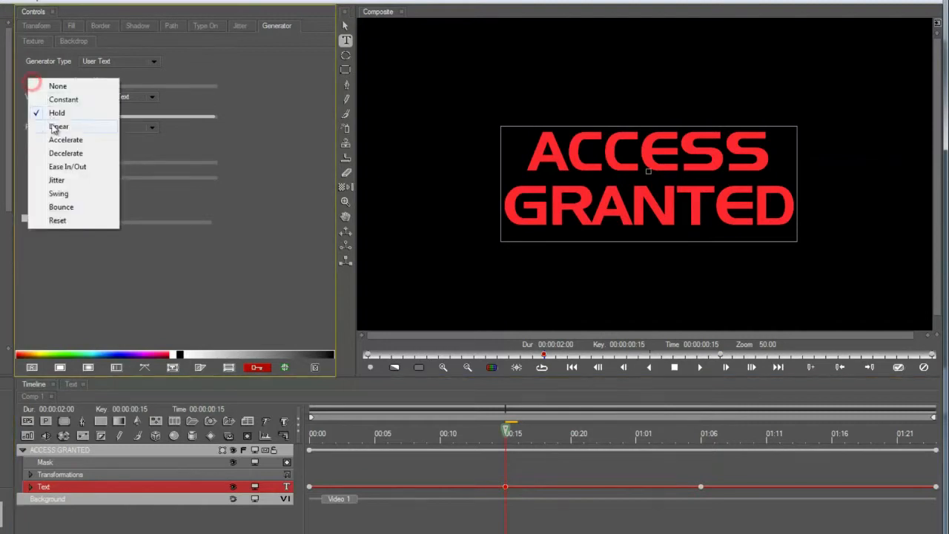
left_click(54, 125)
left_click_drag(91, 83, 245, 86)
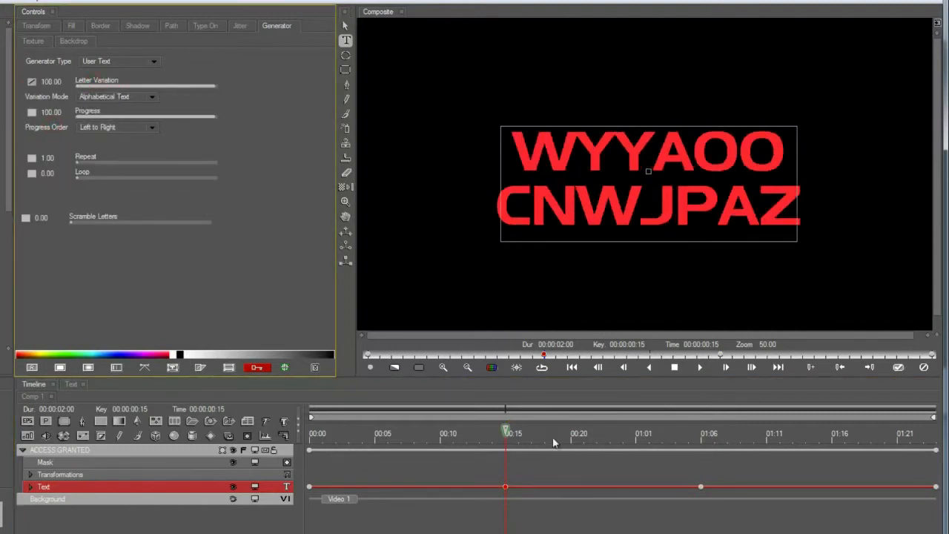
left_click_drag(552, 436, 501, 466)
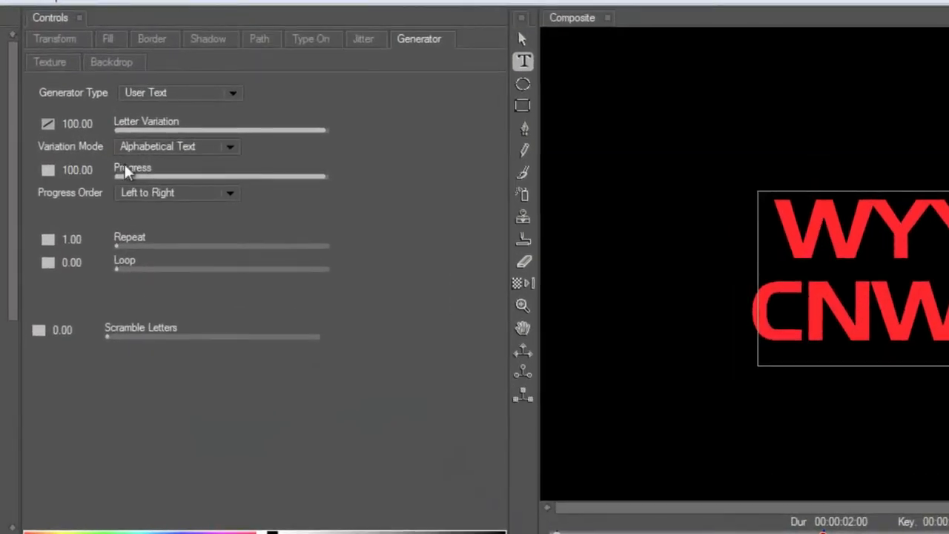
Set the Progress interpolation to Linear on the 00:15 keyframe, lower Progress to 0 and scrub around 01:06
left_click(46, 170)
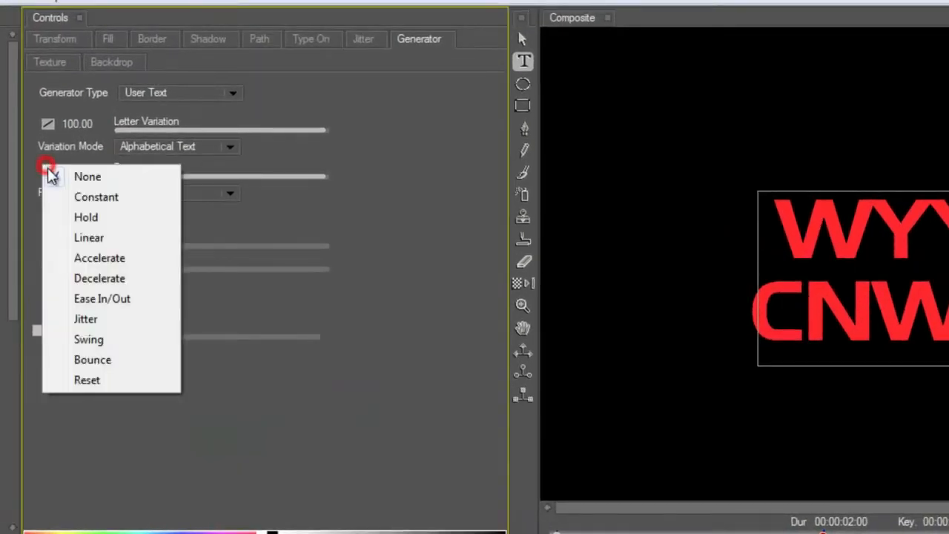
left_click(96, 238)
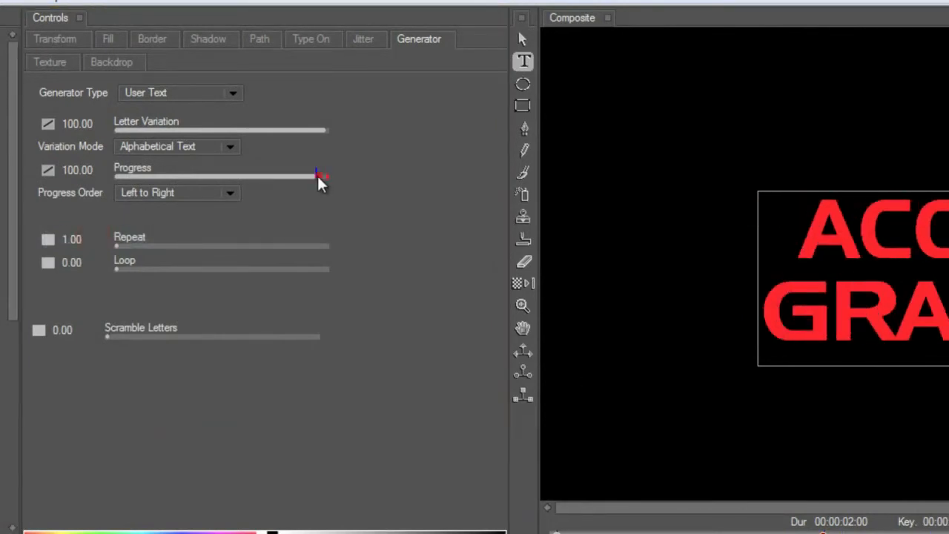
left_click_drag(317, 176, 138, 170)
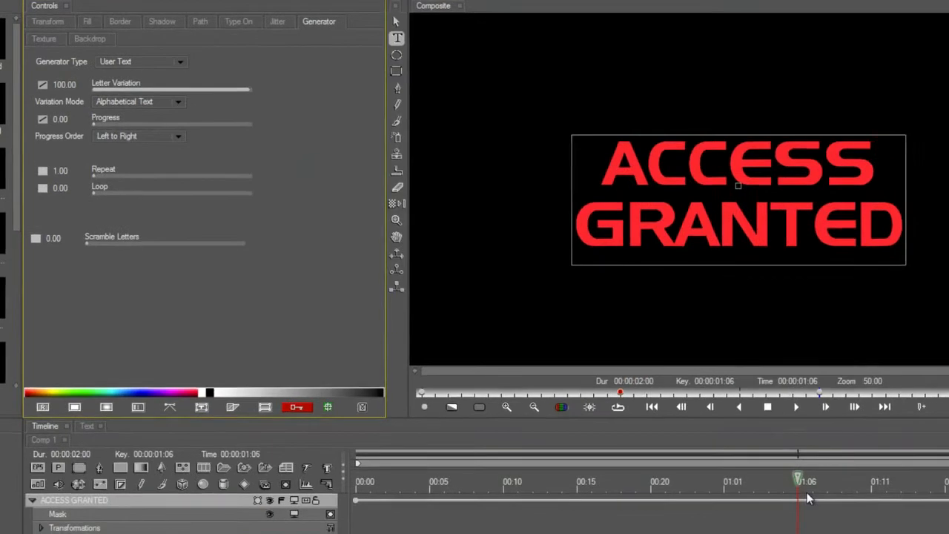
mouse_move(777, 479)
left_mouse_down()
mouse_move(592, 481)
mouse_move(794, 479)
left_mouse_up()
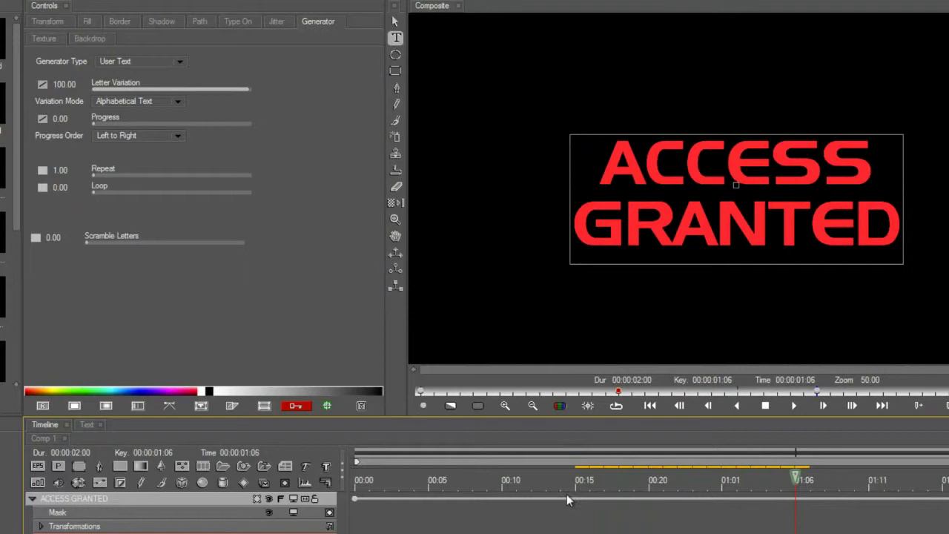
Return to the text's 00:15 keyframe and set its Progress to 100
left_click(597, 484)
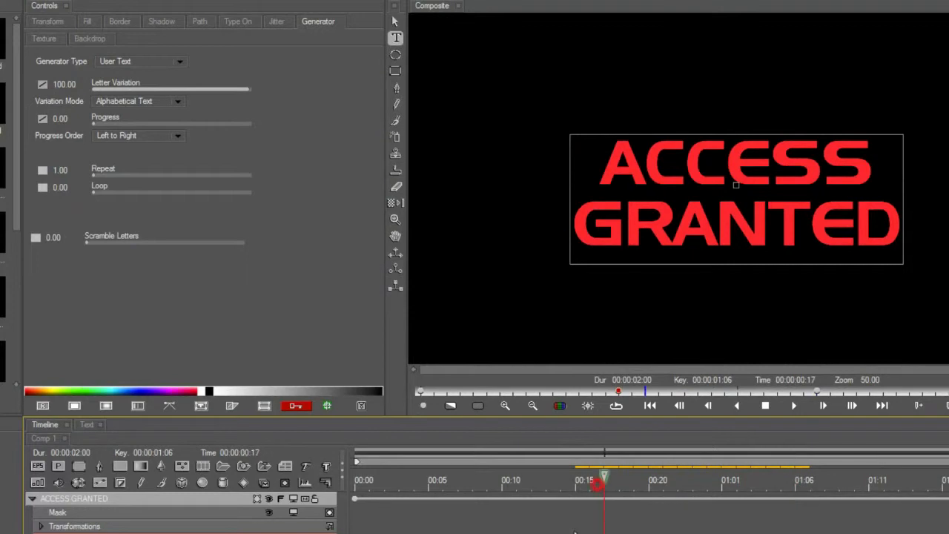
left_click(576, 495)
left_click(574, 482)
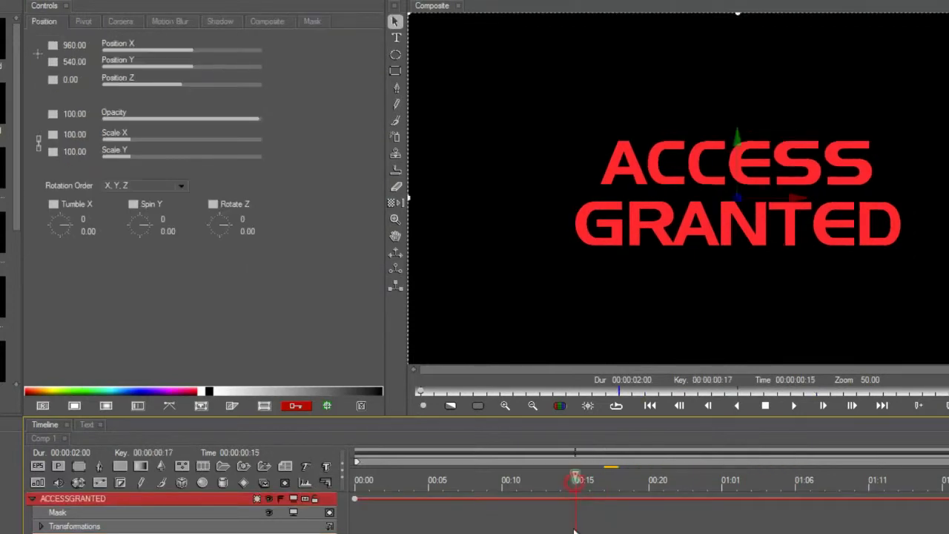
left_click(575, 533)
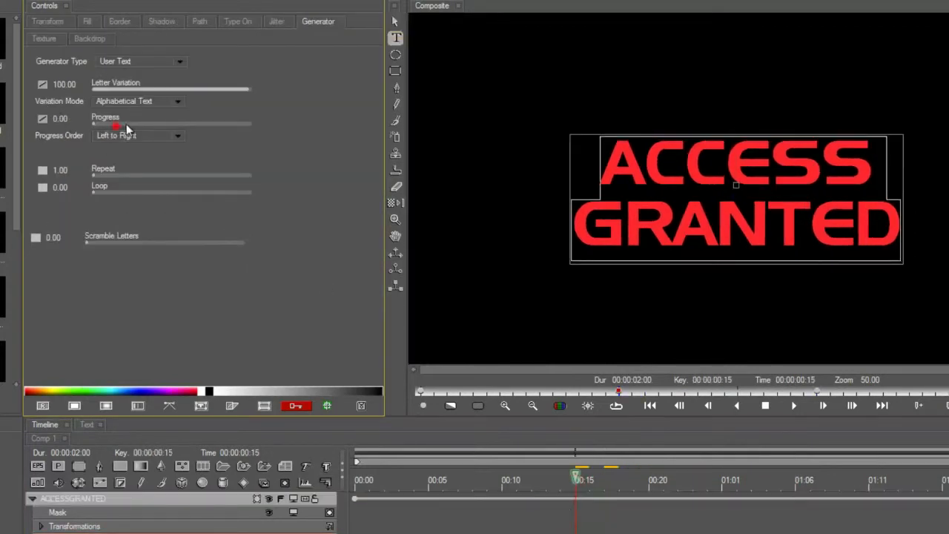
left_click_drag(126, 123, 329, 122)
Set Progress to 0 at the 01:06 keyframe and scrub back through the letter reveal
left_click(783, 514)
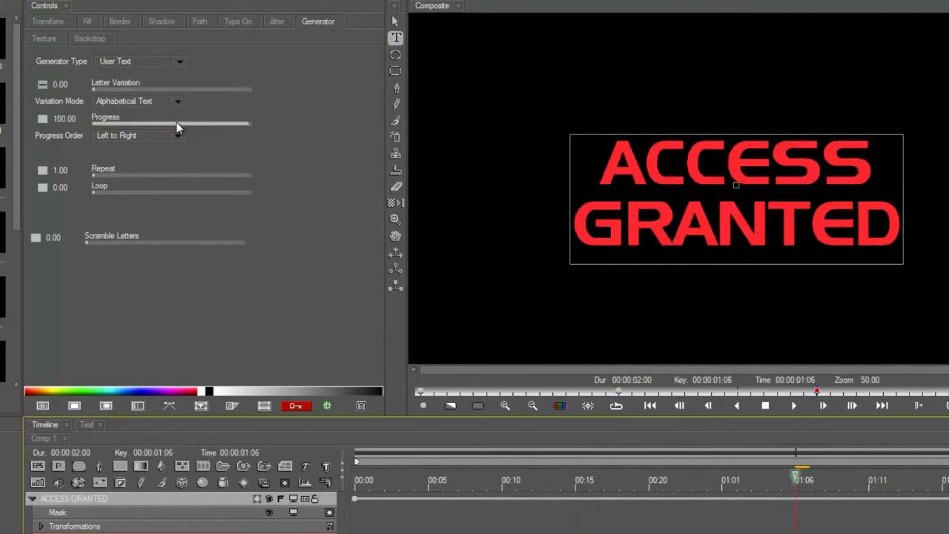
left_click_drag(176, 122, 92, 123)
left_click_drag(771, 478, 662, 515)
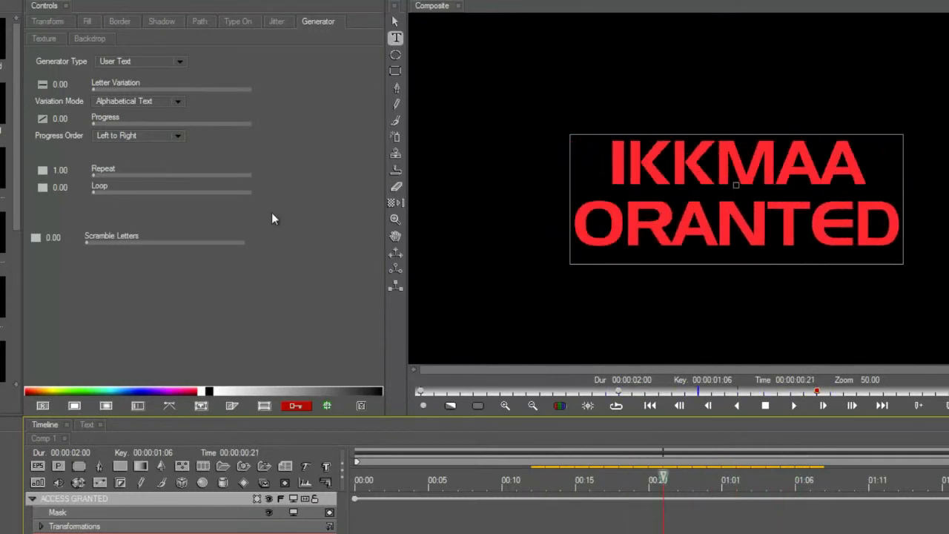
Change the Progress Order to Right to Left and scrub through the ACCESS GRANTED reveal
left_click(111, 135)
left_click(127, 154)
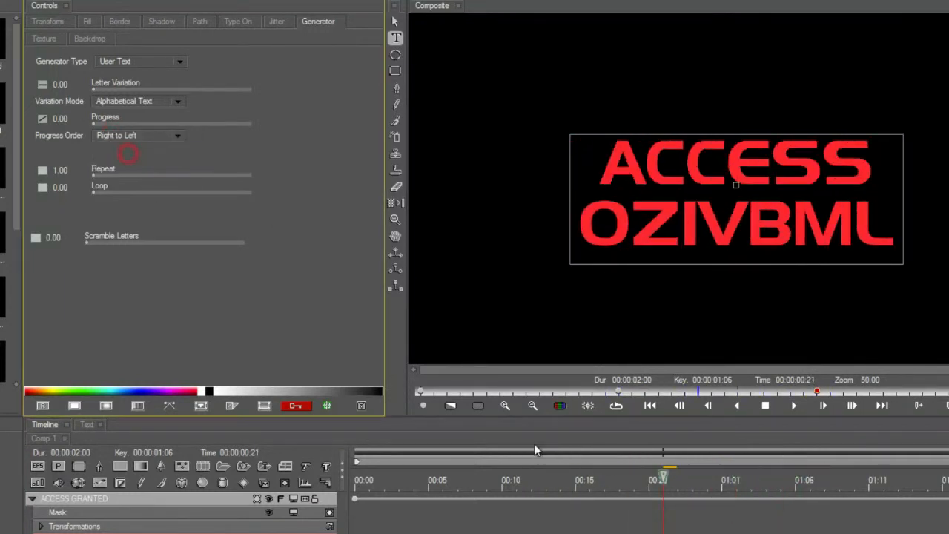
left_click_drag(554, 499, 848, 491)
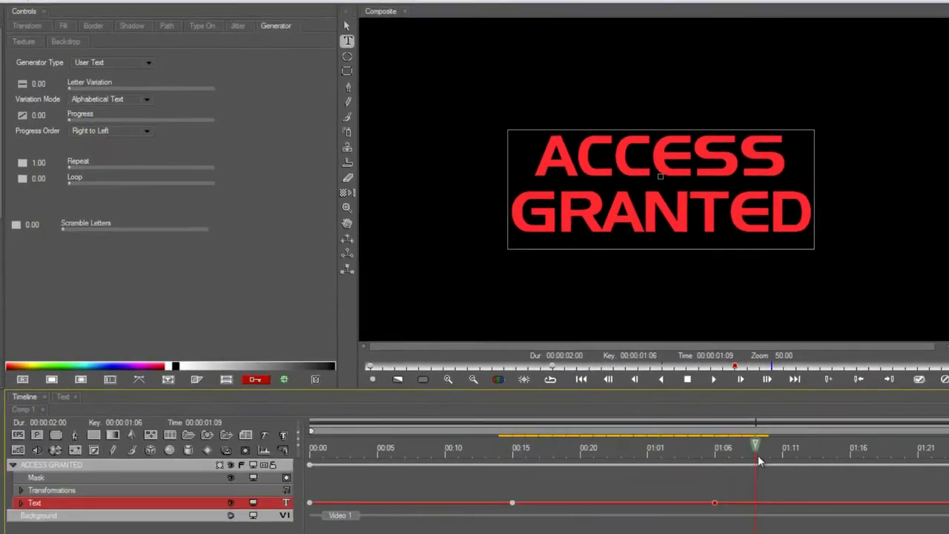
left_click_drag(757, 454, 744, 454)
mouse_move(525, 446)
left_mouse_down()
mouse_move(467, 441)
mouse_move(714, 455)
mouse_move(525, 448)
left_mouse_up()
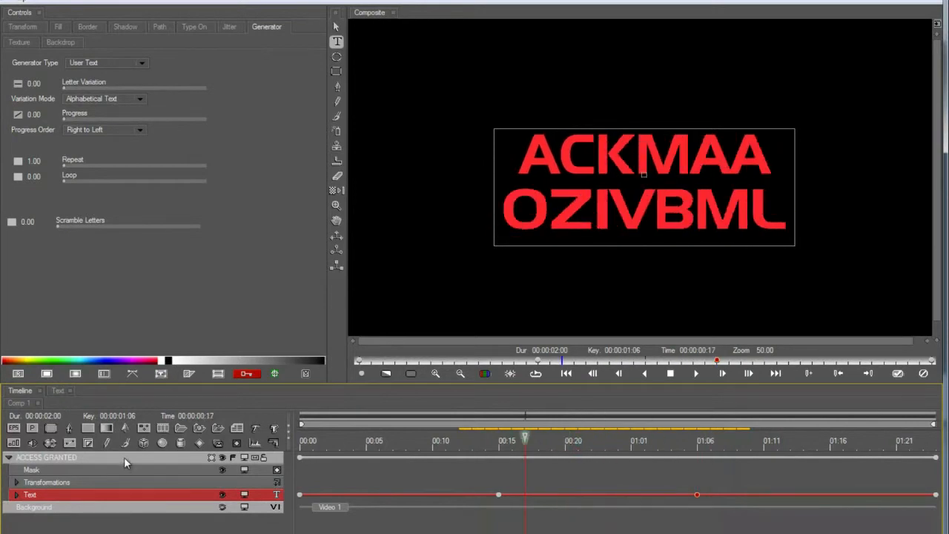
Show the text's Type On settings and go to the 00:15 keyframe
left_click(191, 26)
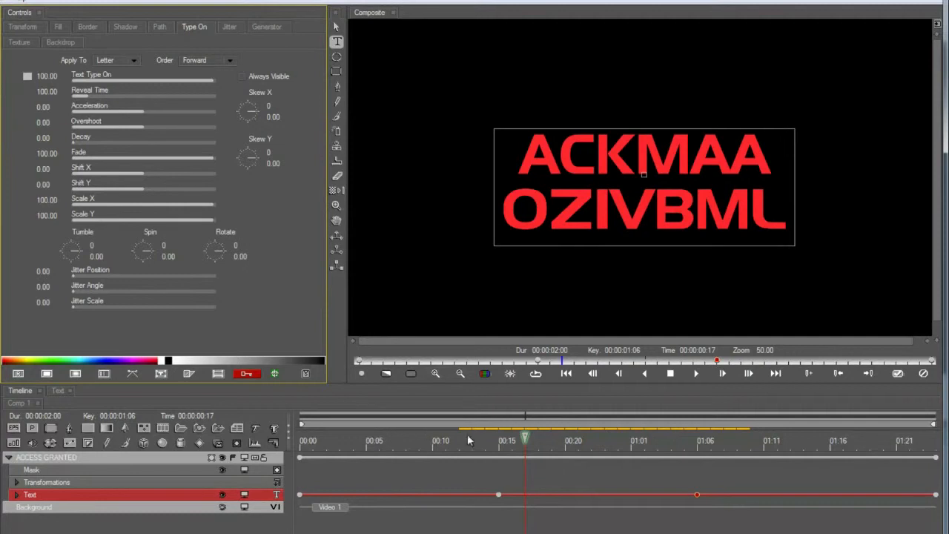
left_click_drag(468, 440, 498, 440)
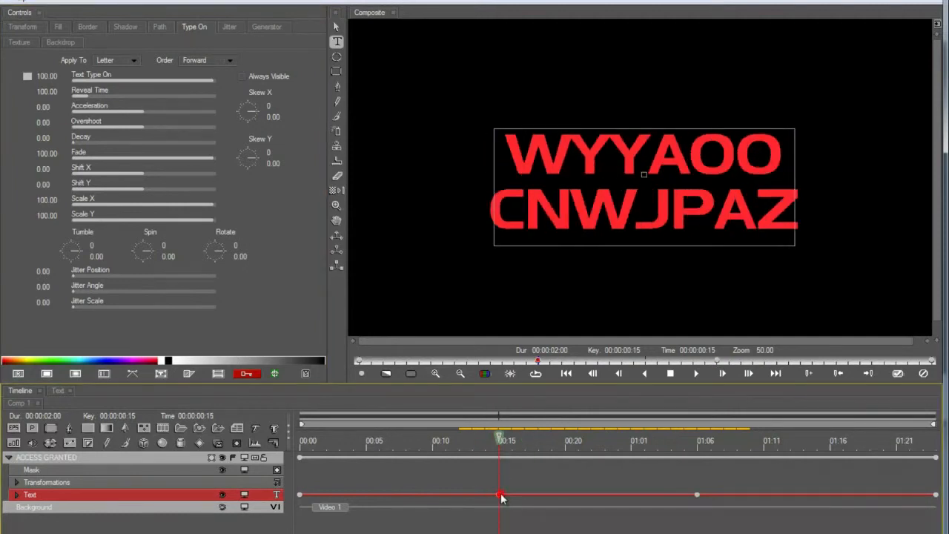
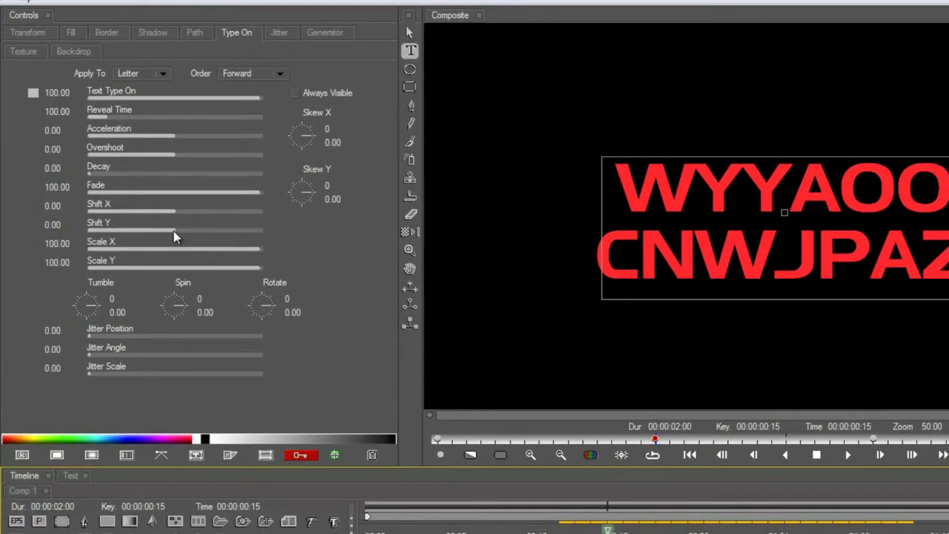
For the text's type-on animation, set Shift Y to 14.46, Fade to 49.11, Scale X to 137 and Scale Y to 140
left_click(178, 232)
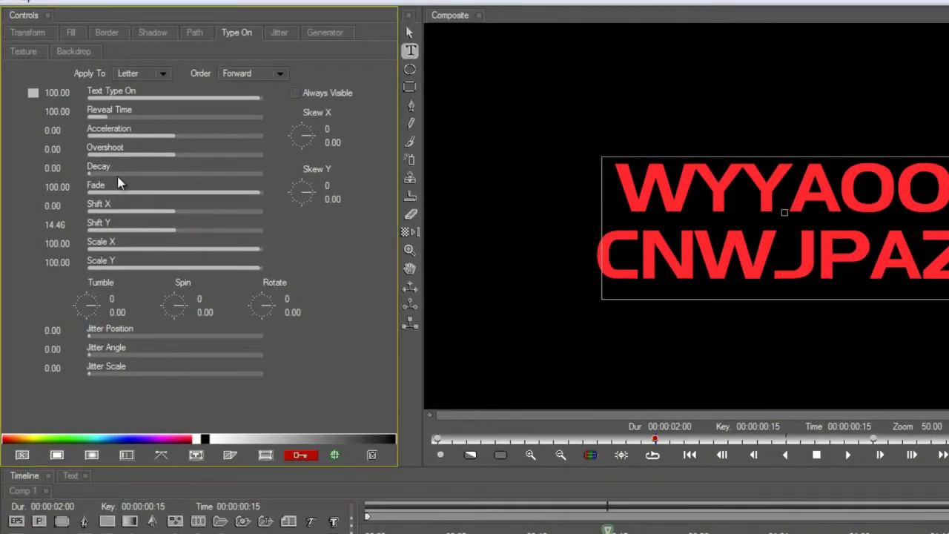
left_click_drag(184, 193, 174, 195)
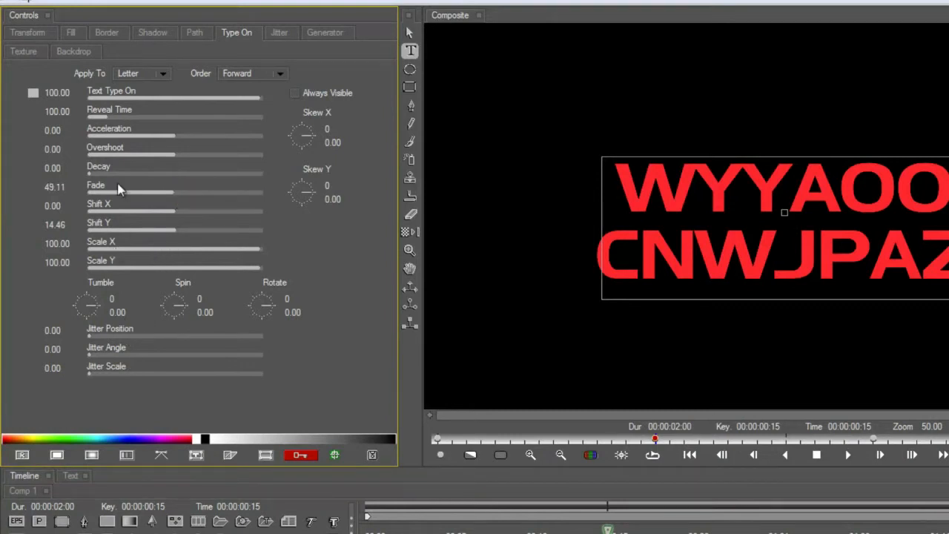
left_click_drag(54, 244, 76, 263)
mouse_move(606, 527)
left_mouse_down()
mouse_move(796, 529)
mouse_move(607, 529)
left_mouse_up()
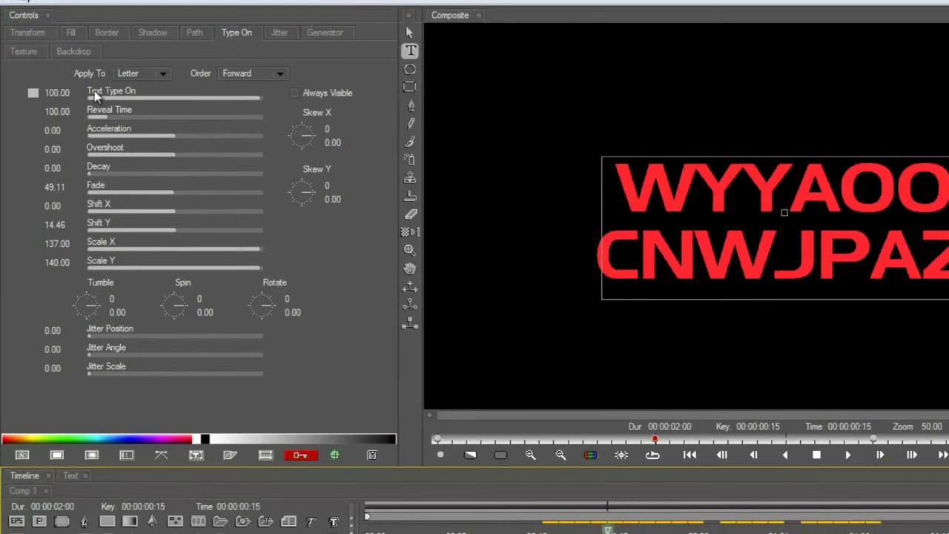
Animate Text Type On from 0 at 00:00:00:15 to 100 at 00:00:01:06 with linear interpolation
left_click_drag(120, 97, 88, 98)
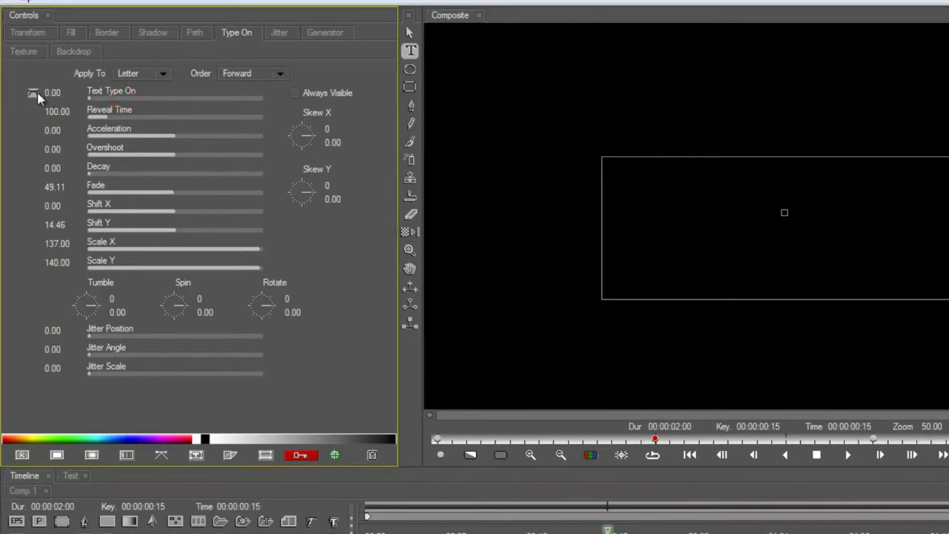
right_click(34, 93)
left_click(55, 148)
left_click(753, 527)
left_click_drag(753, 529, 849, 529)
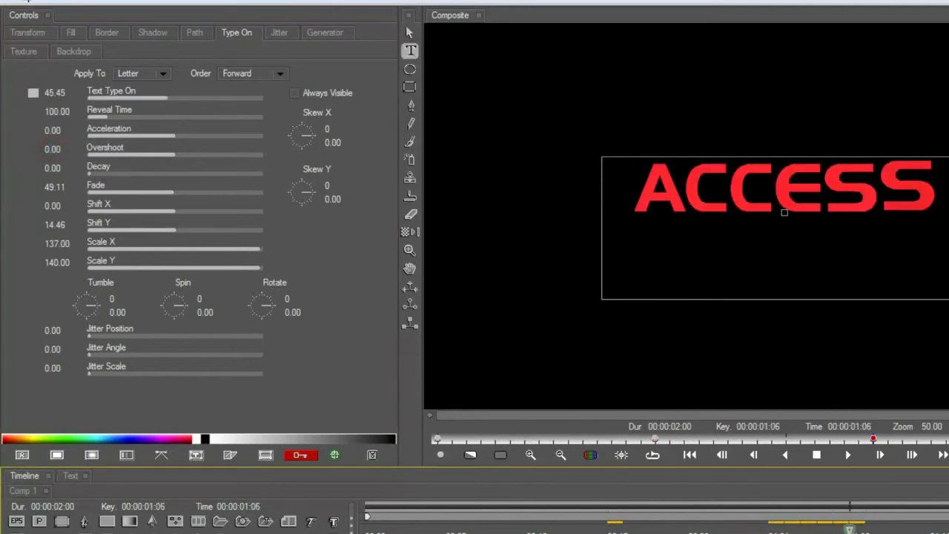
left_click_drag(180, 98, 261, 99)
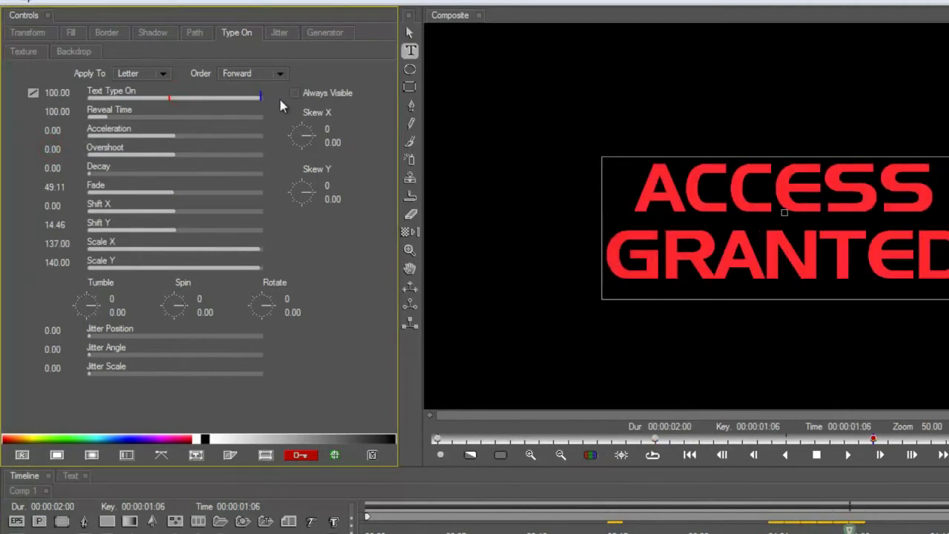
Scrub through the reveal and turn on Always Visible for the type-on text at the 00:00:00:15 keyframe
left_click_drag(849, 529, 627, 533)
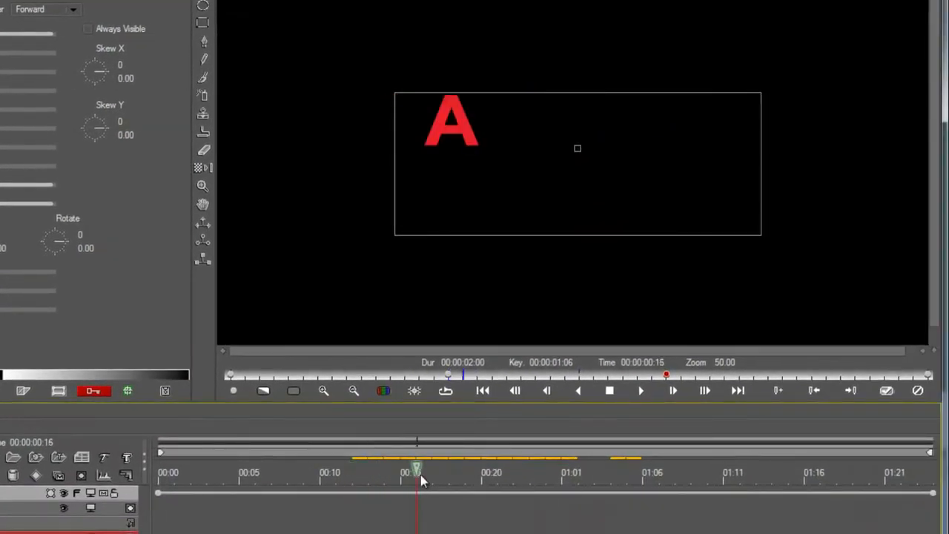
left_click_drag(420, 475, 402, 510)
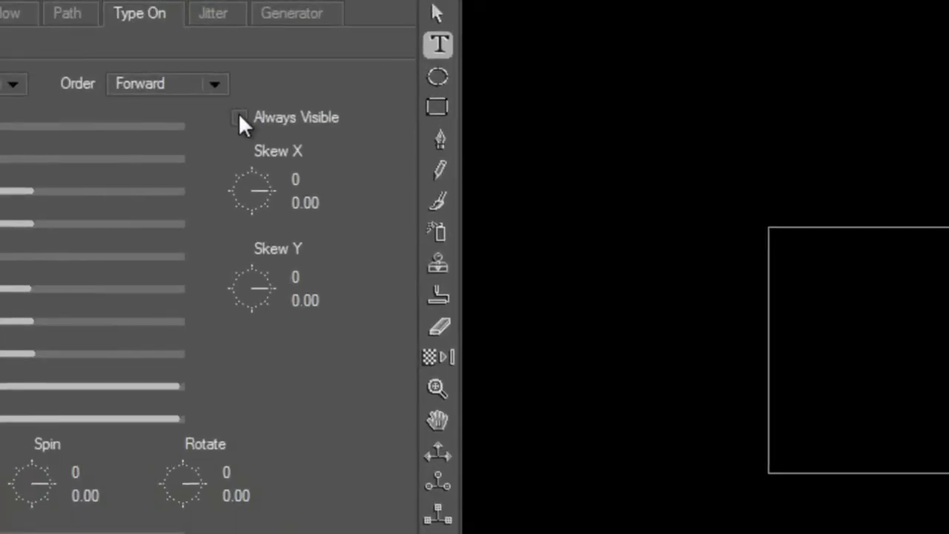
left_click(239, 117)
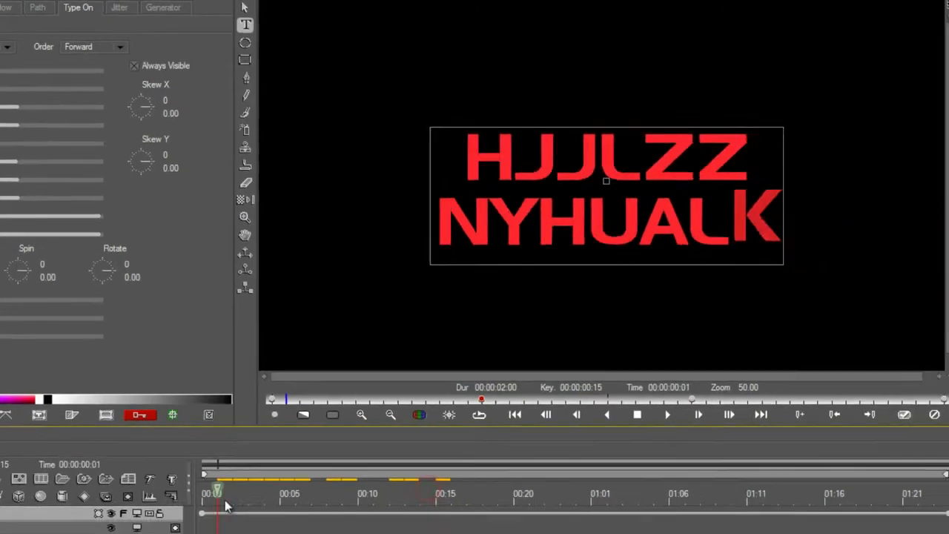
left_click_drag(218, 510, 414, 498)
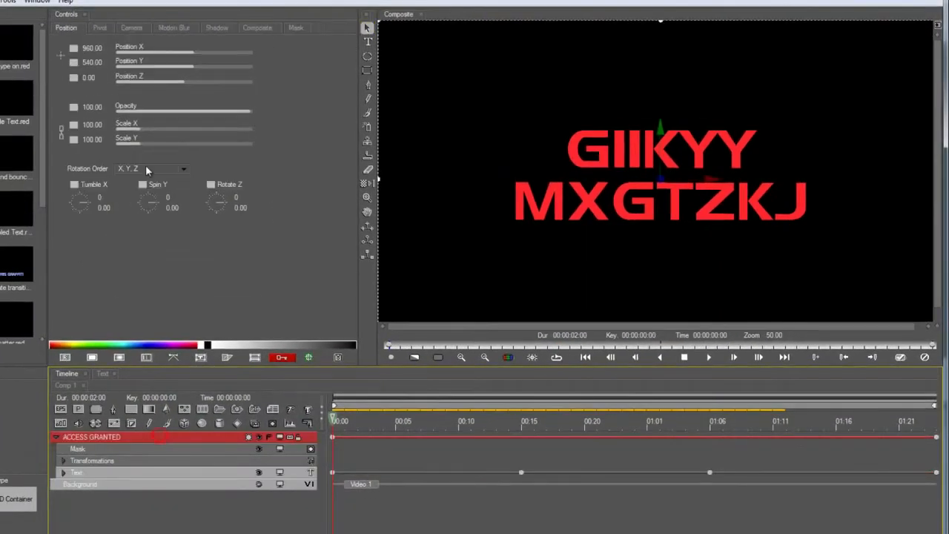
Keyframe the ACCESS GRANTED container's Position Z at -3600 on the first frame and 87168 at 00:00:02:00
mouse_move(157, 82)
left_mouse_down()
mouse_move(169, 81)
mouse_move(162, 82)
left_mouse_up()
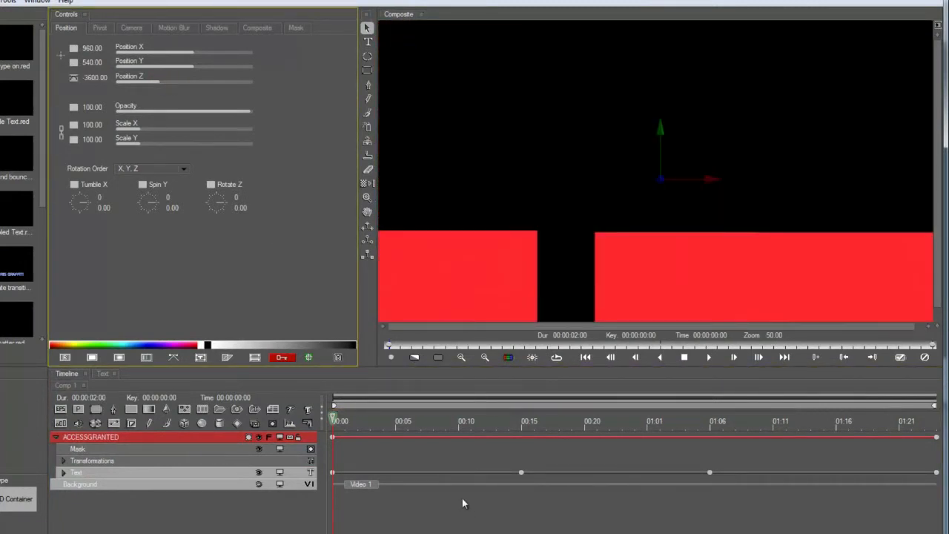
key("space")
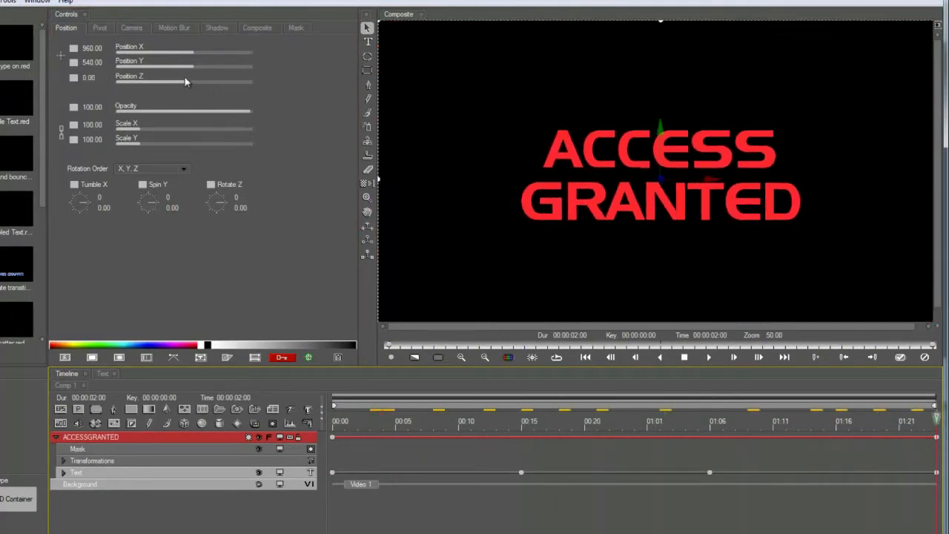
left_click_drag(184, 82, 324, 106)
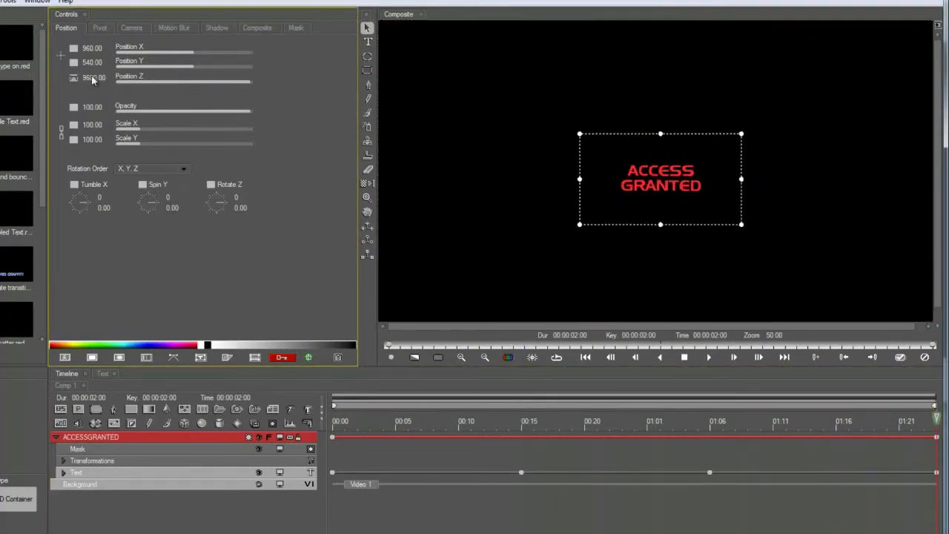
left_click_drag(93, 80, 333, 115)
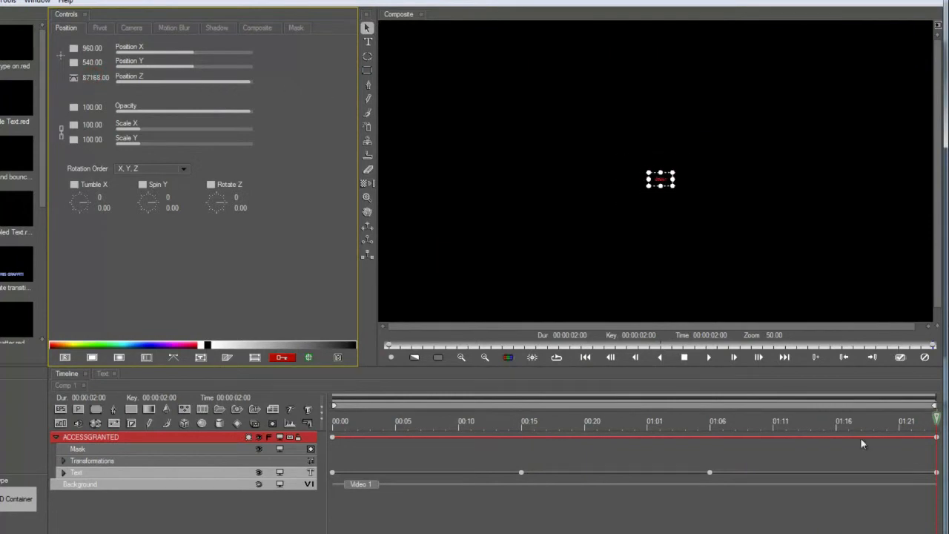
Add a keyframe at 00:00:01:00 with the container's Position Z set to 0, and scrub through the motion
left_click(634, 427)
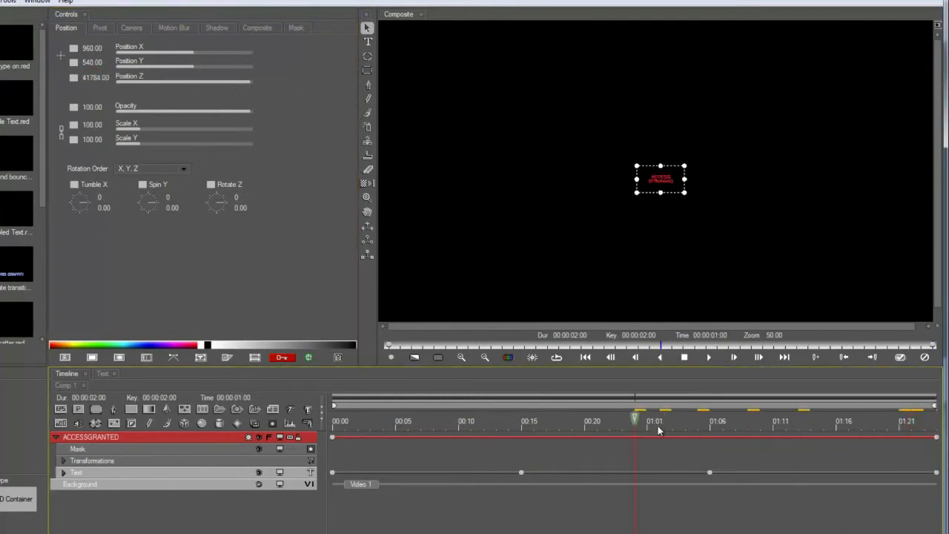
left_click(94, 78)
type("0")
key("Return")
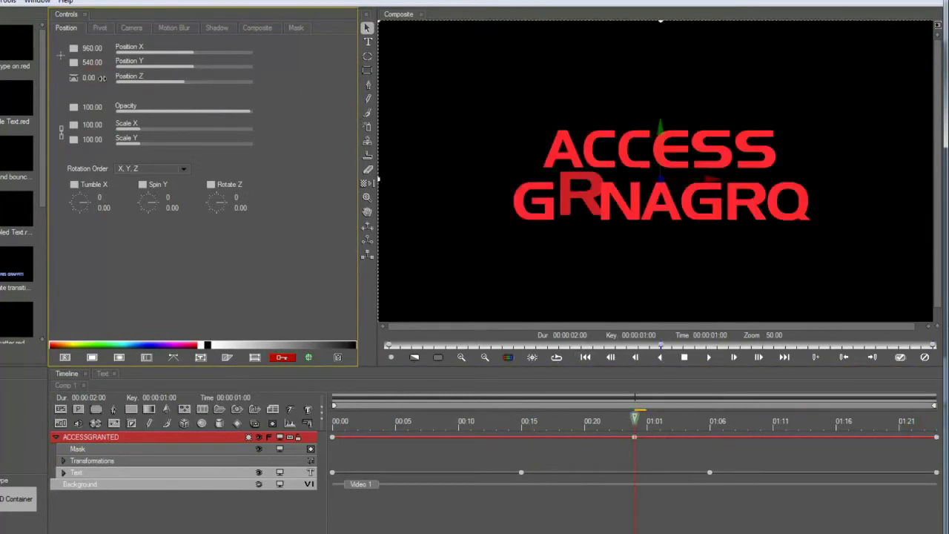
left_click_drag(626, 419, 684, 436)
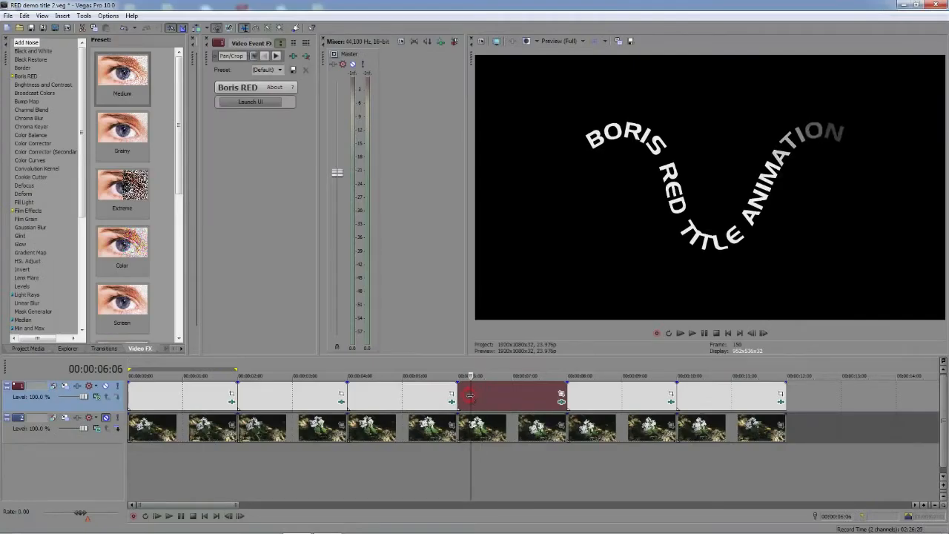
Switch to Vegas Pro, scrub the fourth title event, open its Boris RED effect and play the composition
left_click_drag(470, 395, 528, 403)
left_click(254, 101)
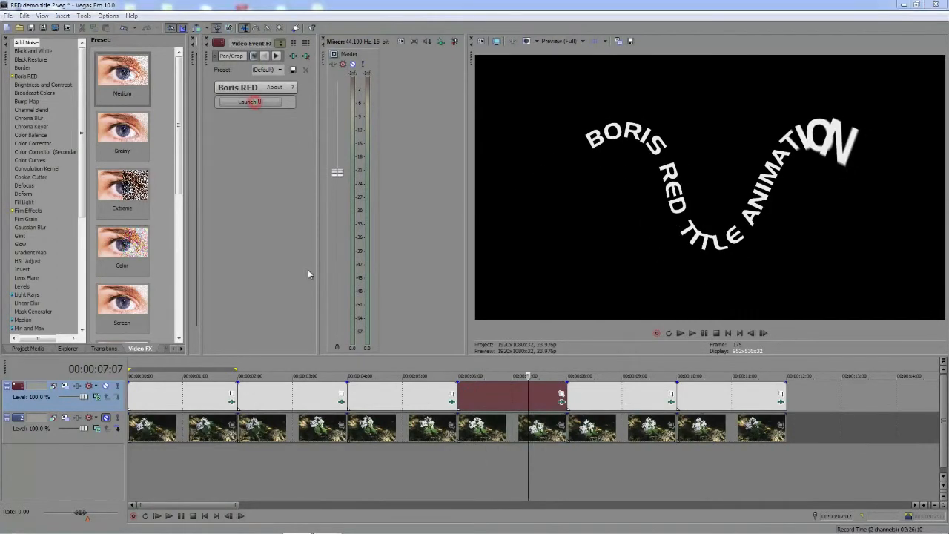
key("space")
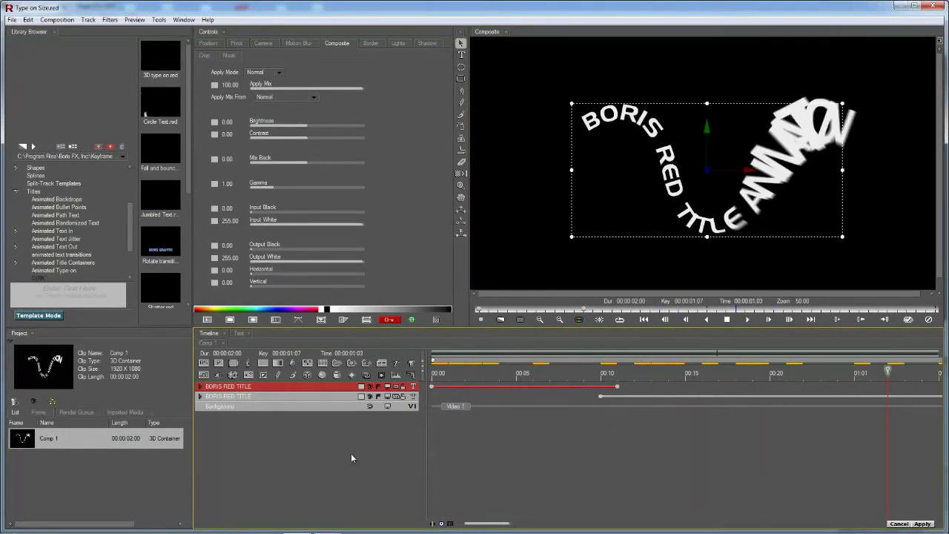
Delete both BORIS RED TITLE tracks from the composition
key("Delete")
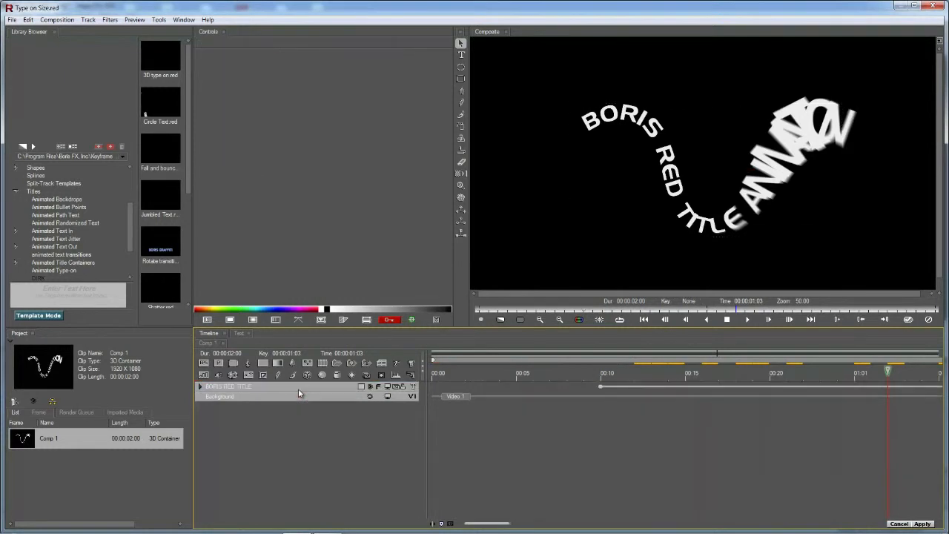
left_click(298, 388)
key("Delete")
Add a text track reading "The long and winding street" and update the composite with it
left_click(395, 363)
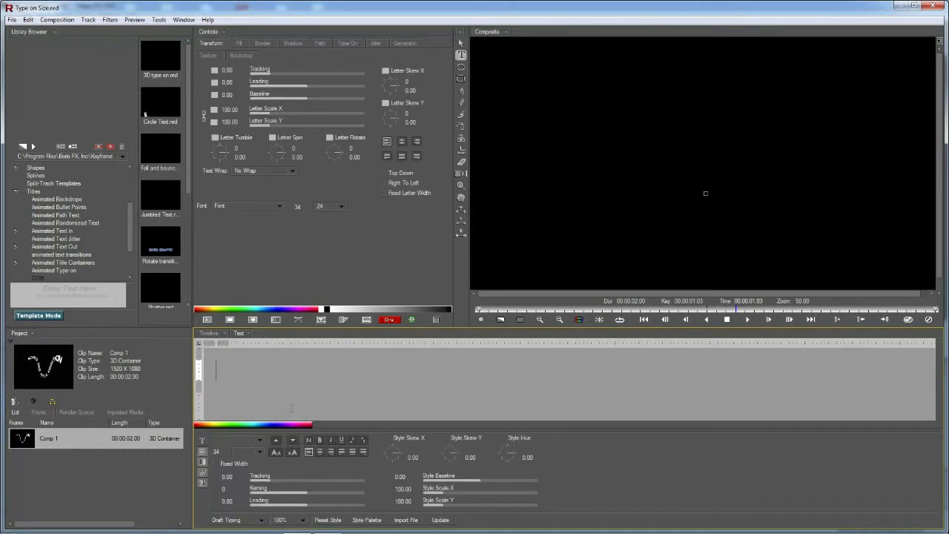
type("The long")
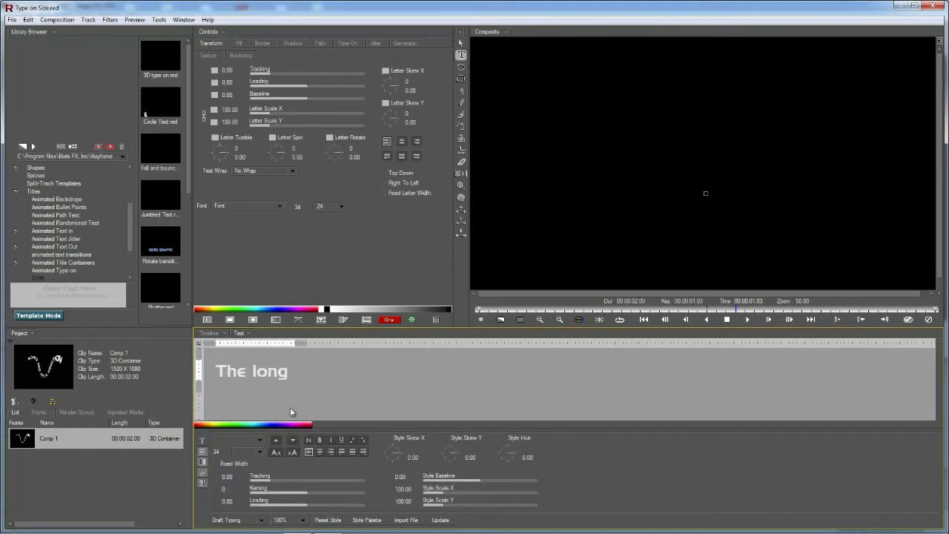
type(" and winding street")
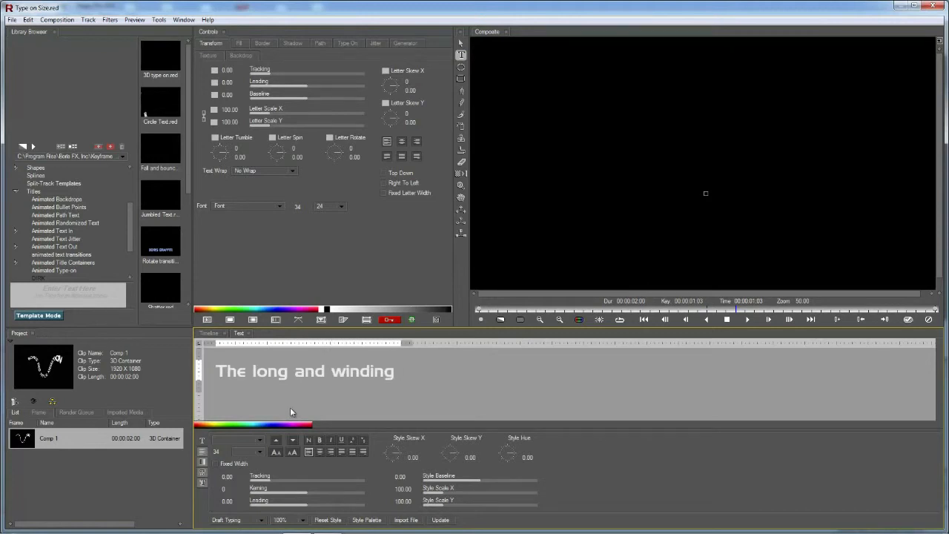
left_click(436, 519)
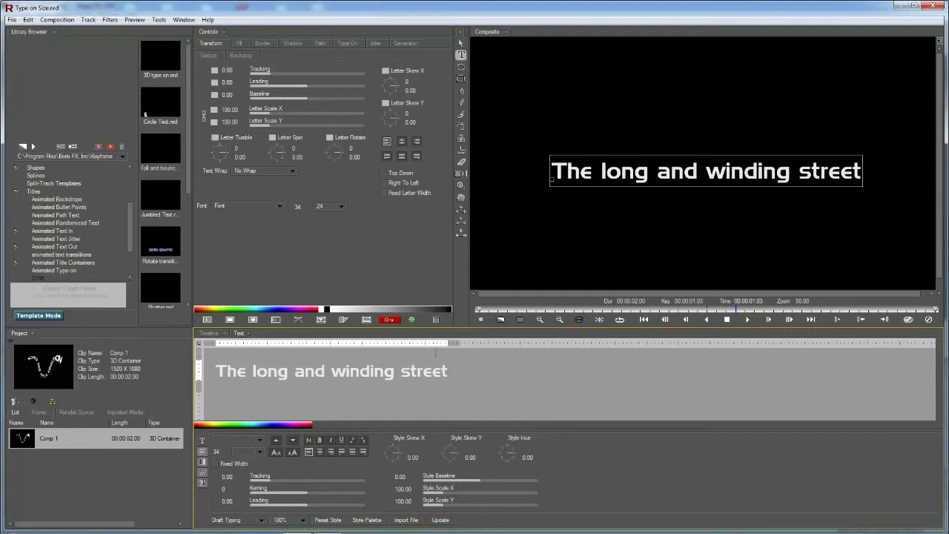
Return to the composition's tracks and make a path track for the new title's text
left_click(209, 333)
left_click(221, 386)
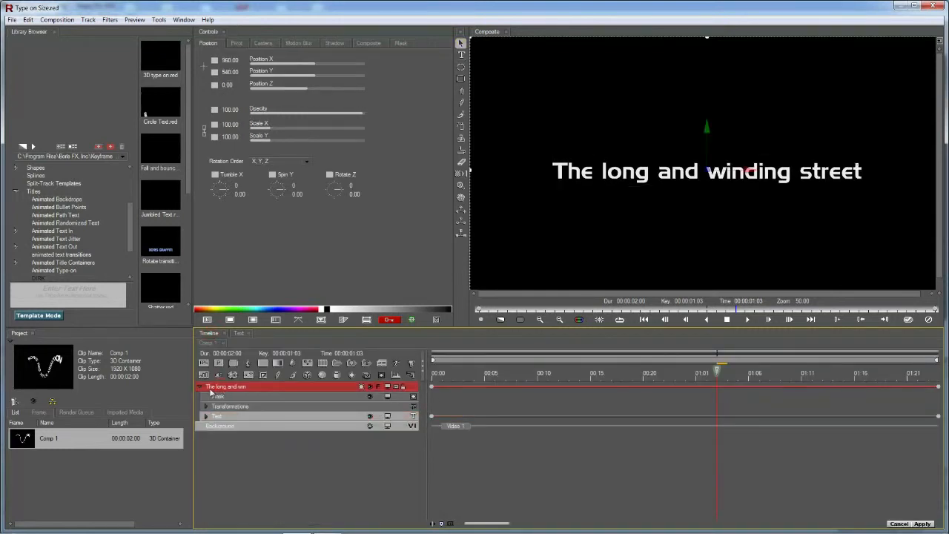
left_click(215, 416)
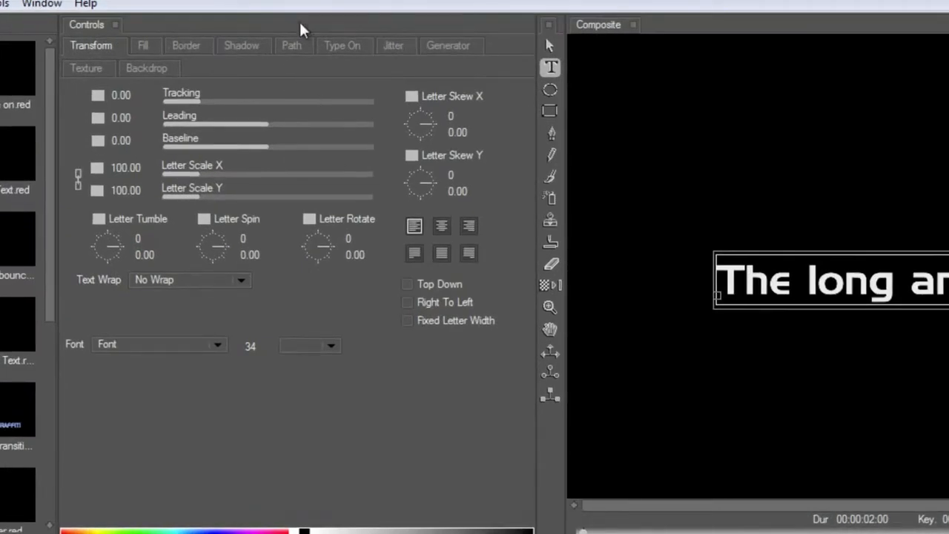
left_click(291, 46)
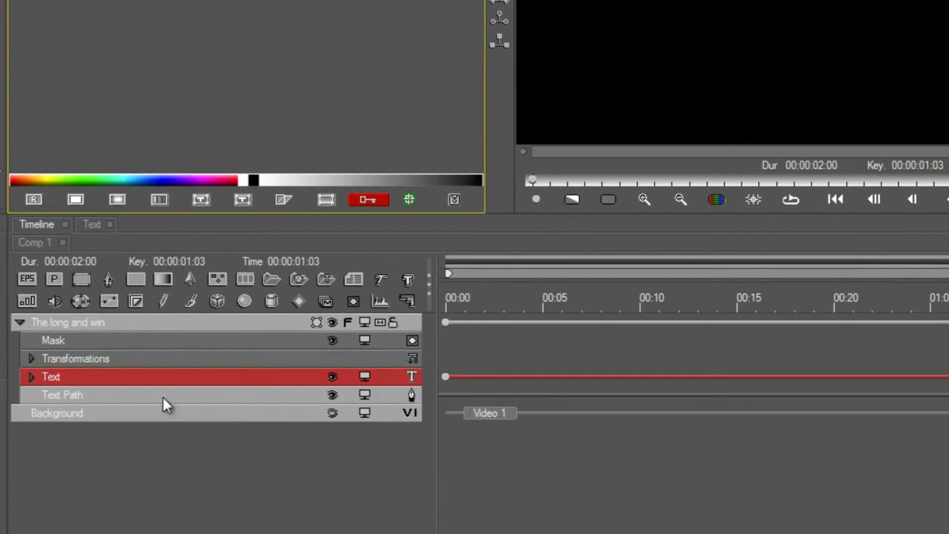
Draw a four-point S-shaped curve on the Text Path track, rising, dipping and rising again across the frame
left_click(121, 393)
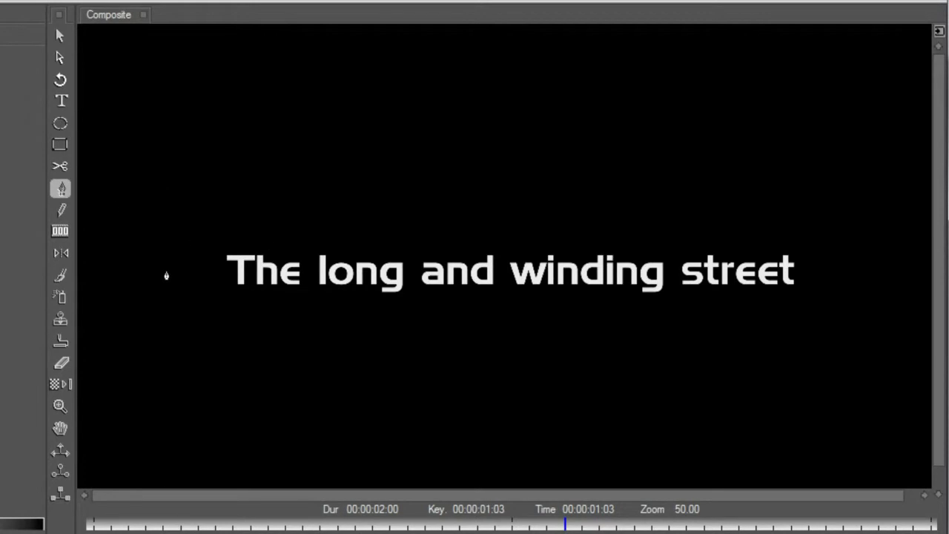
left_click_drag(166, 246, 191, 158)
left_click_drag(370, 94, 461, 176)
left_click_drag(608, 346, 762, 246)
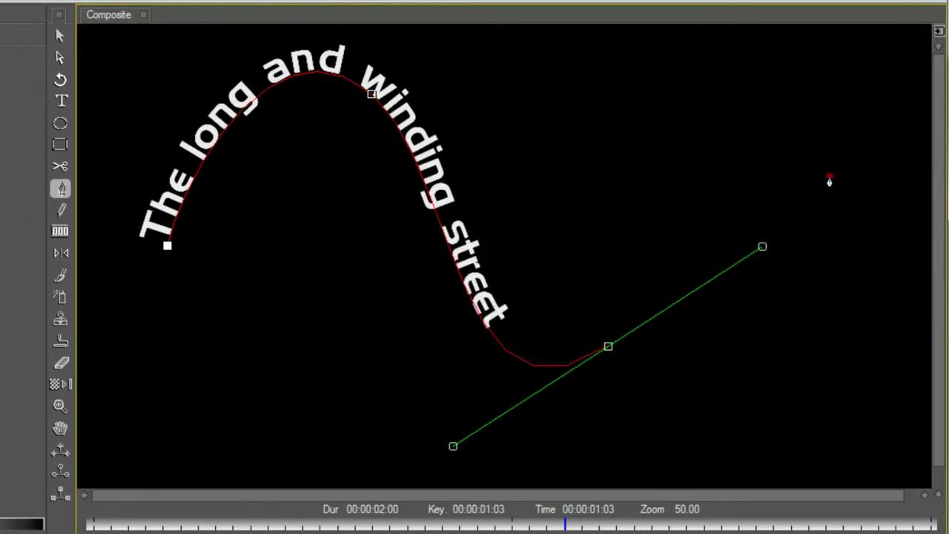
left_click_drag(829, 180, 845, 159)
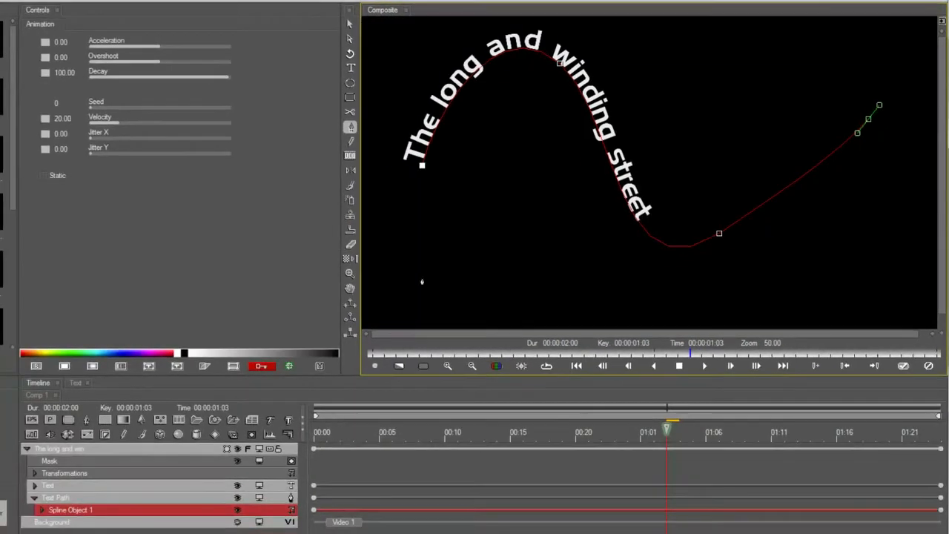
Duplicate the "The long and win" title track with its curved path and collapse the lower copy
left_click(157, 449)
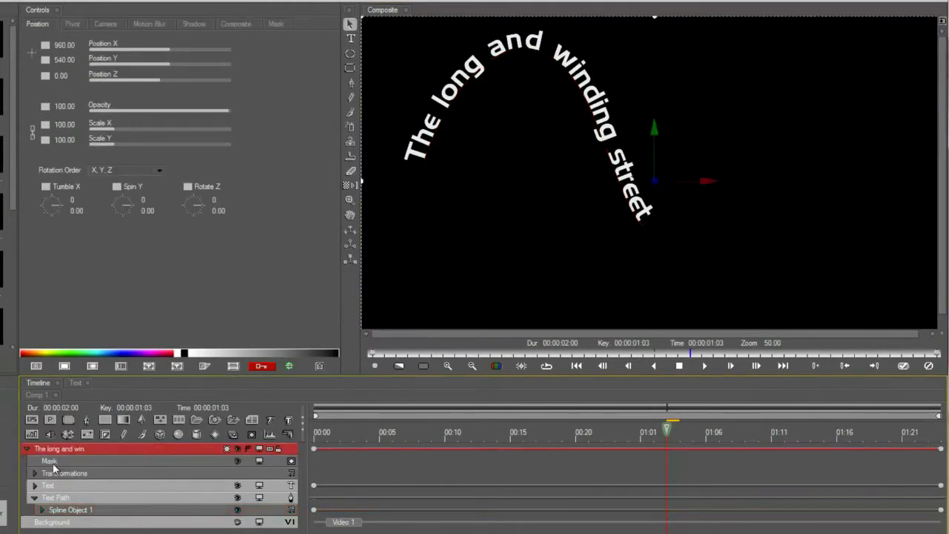
key("ctrl+d")
left_click(27, 523)
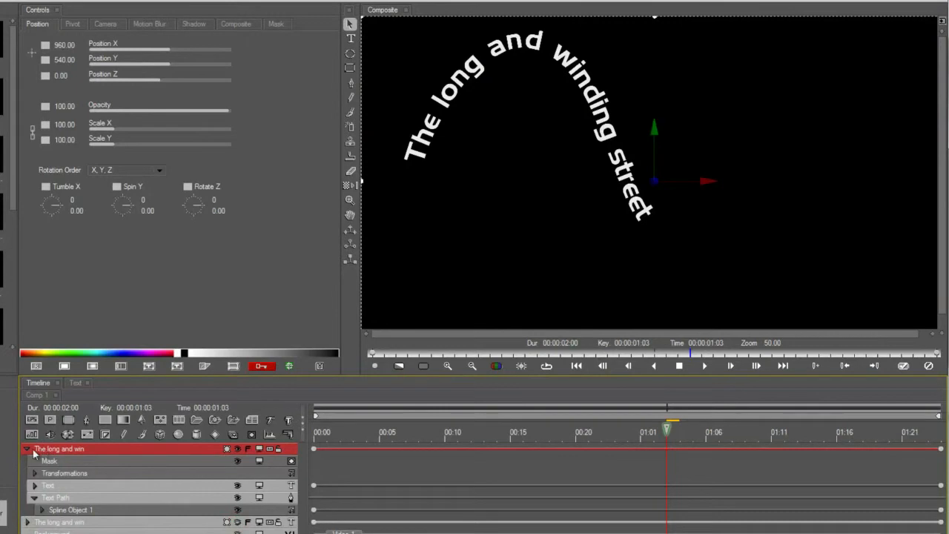
Set Text Type On to 0 at the first frame for the text of the upper title track
left_click(50, 486)
left_click_drag(326, 434, 314, 434)
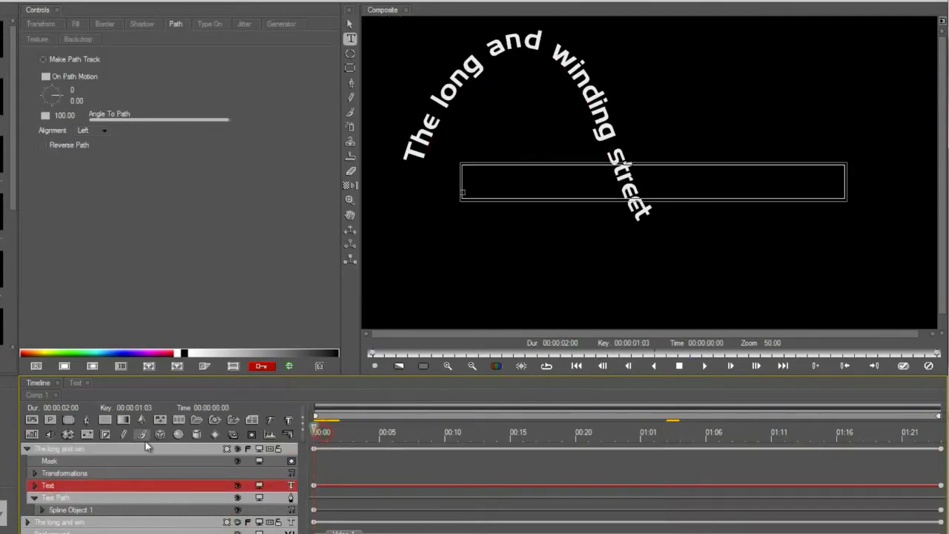
left_click(211, 24)
left_click(46, 72)
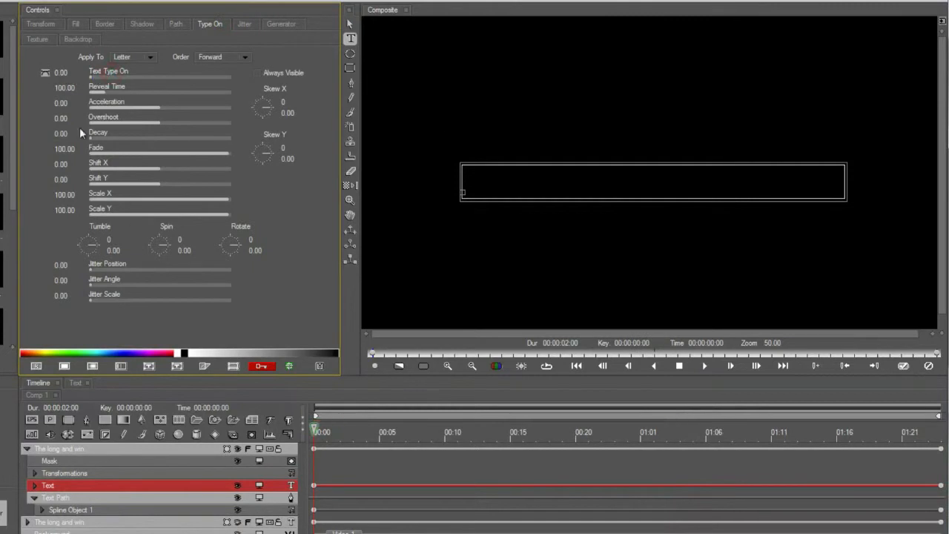
Make the upper title's Text Type On keyframe at the first frame Linear, and set it to 100 with Hold at 00:10
right_click(44, 73)
left_click(58, 115)
left_click_drag(380, 436, 445, 437)
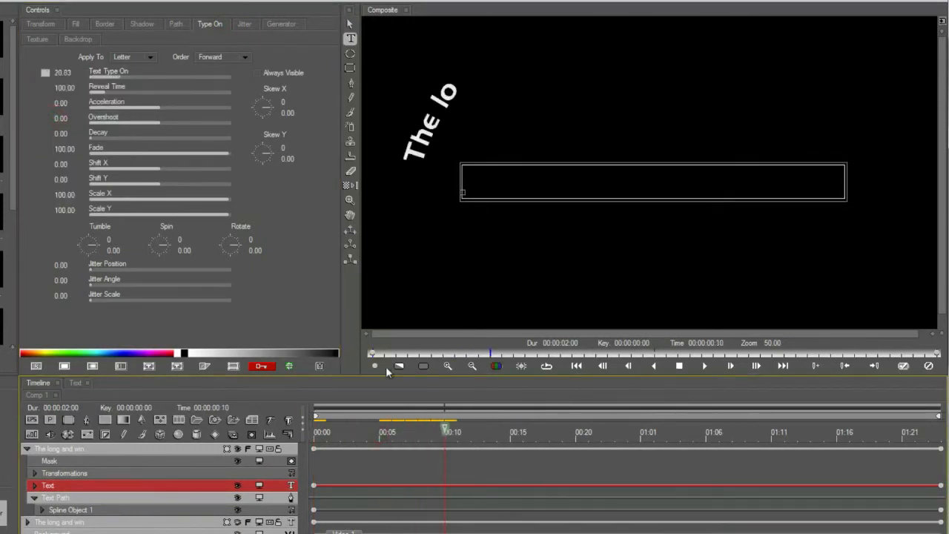
left_click(135, 74)
right_click(45, 73)
left_click(65, 106)
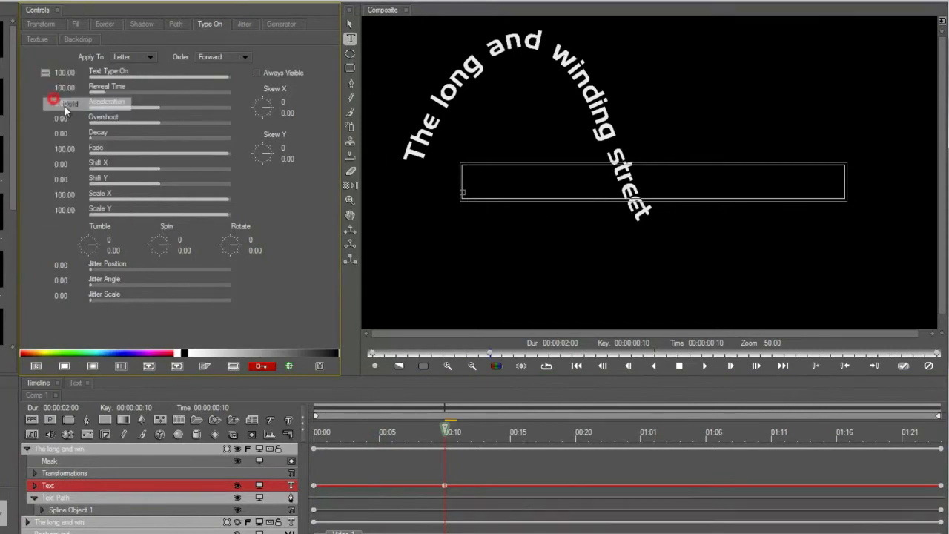
Set the upper title text's type-on Fade to 0 and its Reveal Time to about 196, and preview the reveal
left_click_drag(104, 153, 71, 141)
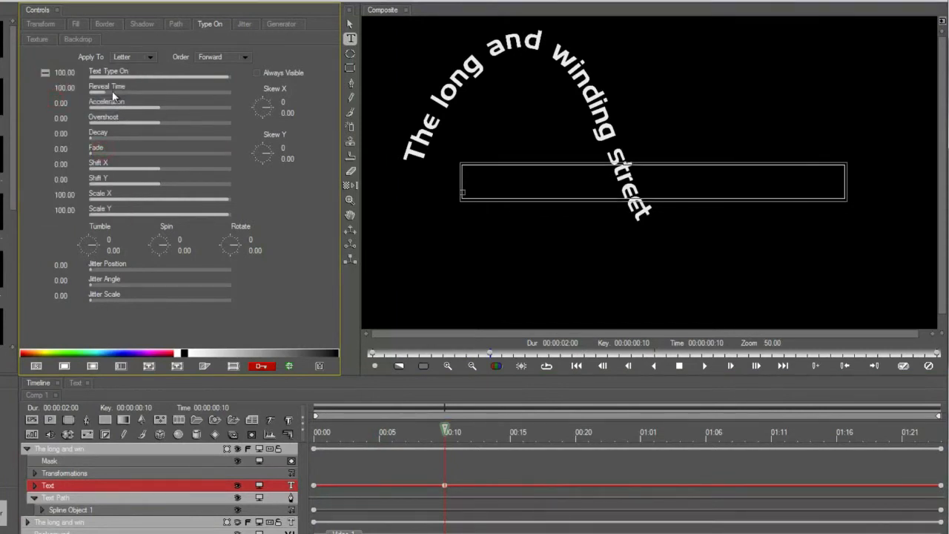
left_click_drag(112, 91, 123, 93)
left_click_drag(427, 434, 562, 443)
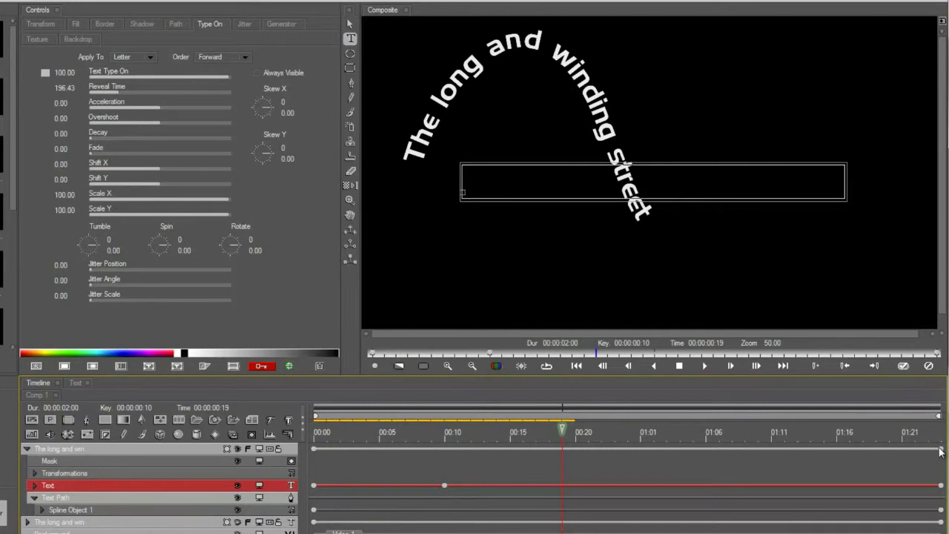
Trim the upper title track to end at 00:10, and show the lower title track with its start trimmed to 00:10
left_click_drag(940, 451, 471, 434)
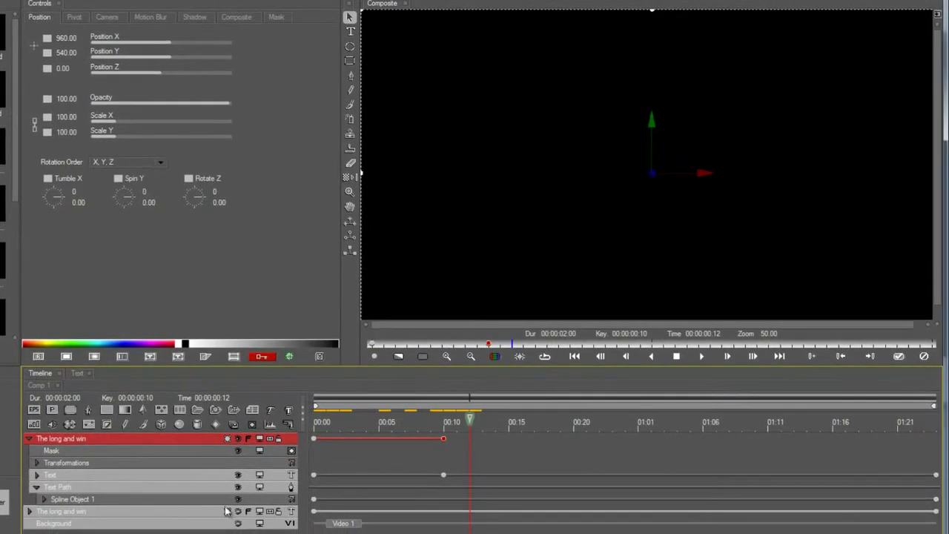
left_click(239, 511)
left_click_drag(315, 512, 449, 514)
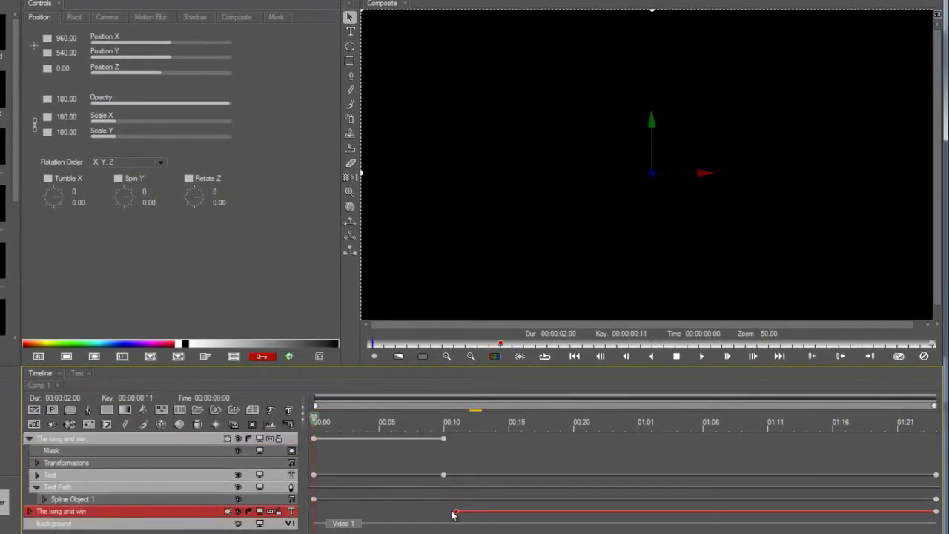
left_click_drag(444, 424, 418, 440)
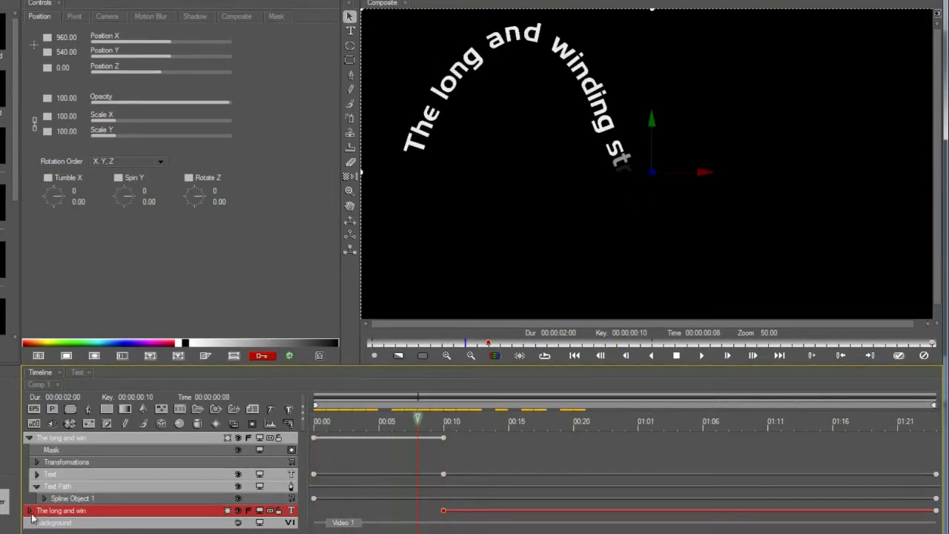
Expand the lower title track and make its text Always Visible in the type-on settings
left_click(28, 511)
left_click(57, 490)
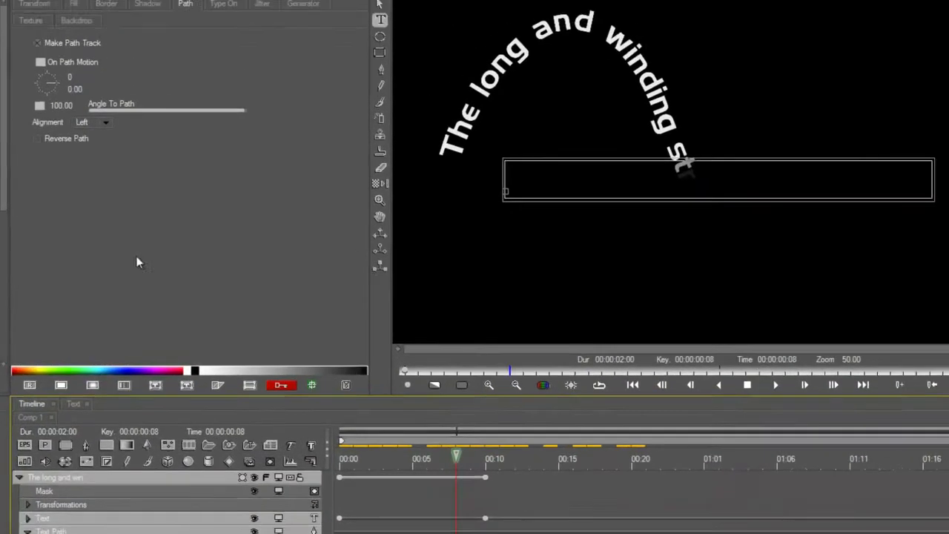
left_click(227, 5)
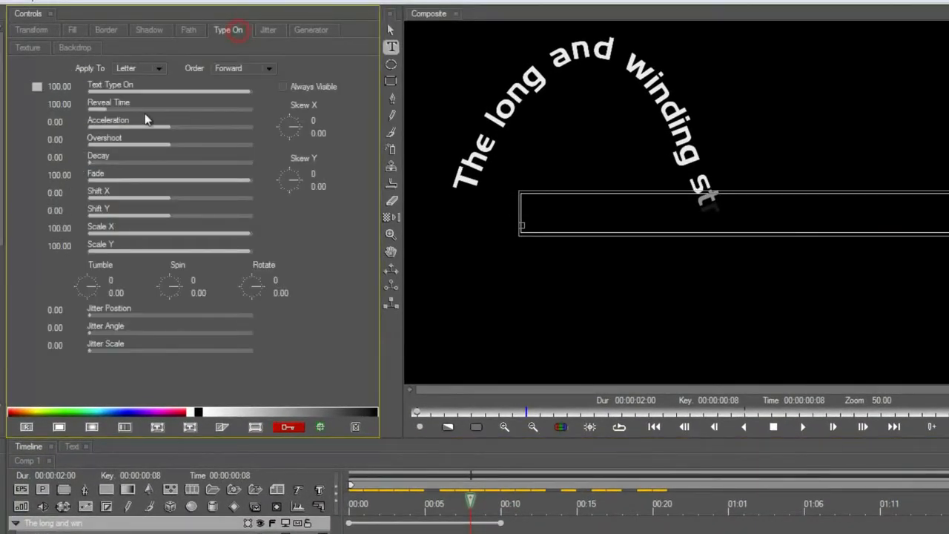
left_click(282, 87)
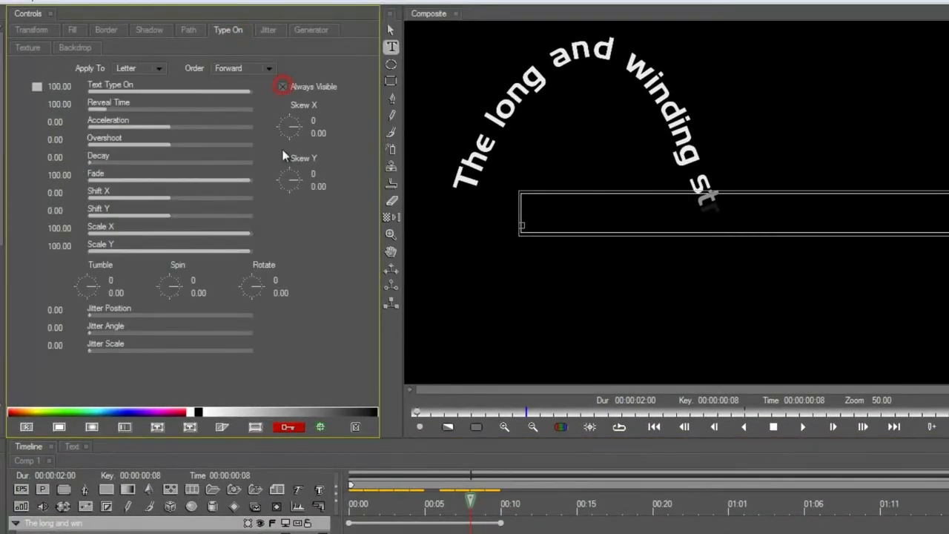
Animate the lower title's Text Type On linearly from 0 at 00:10 to 100 at 01:01
left_click_drag(123, 89, 66, 90)
left_click(37, 87)
left_click(51, 139)
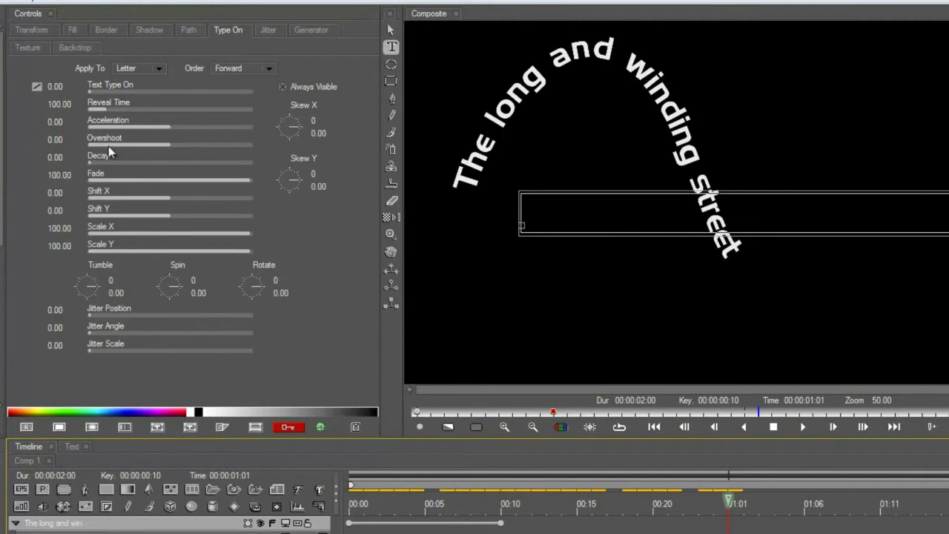
left_click_drag(112, 95, 241, 90)
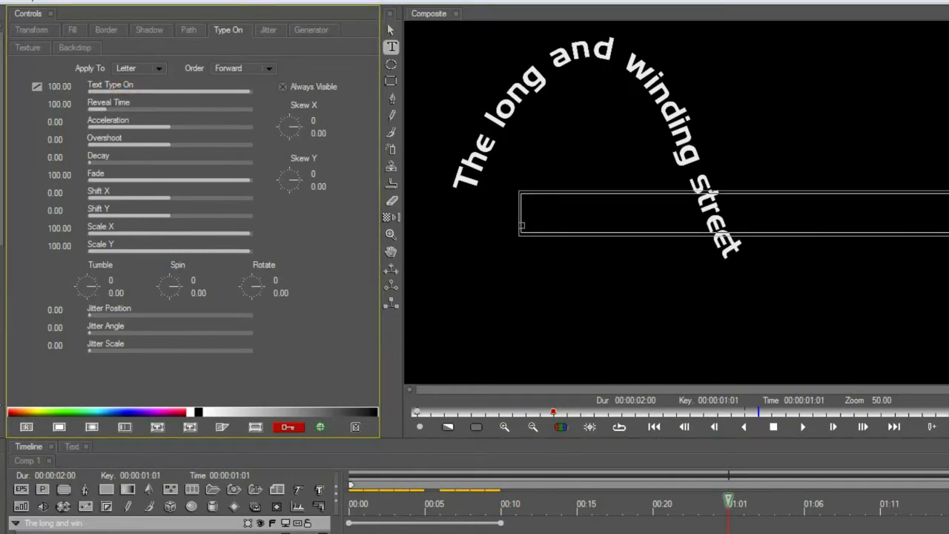
left_click(502, 503)
left_click_drag(96, 90, 75, 88)
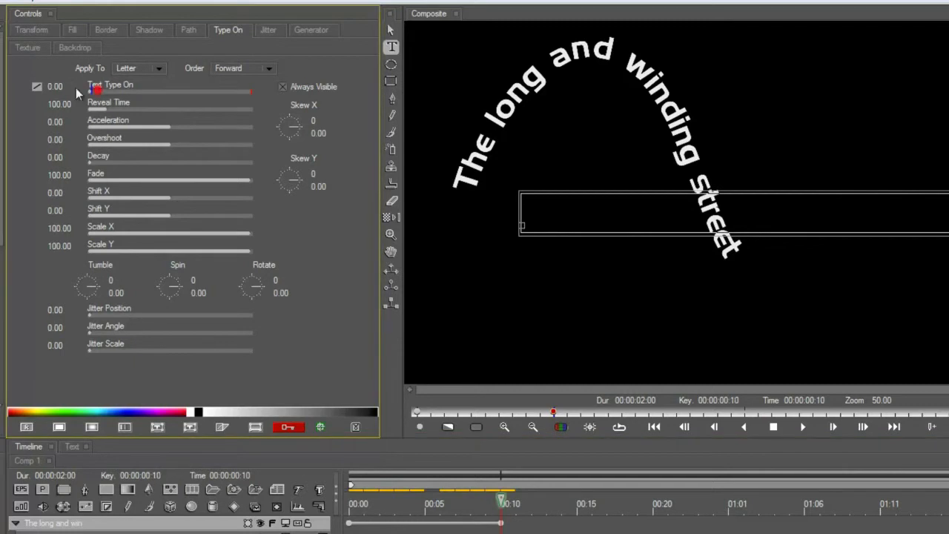
left_click(726, 504)
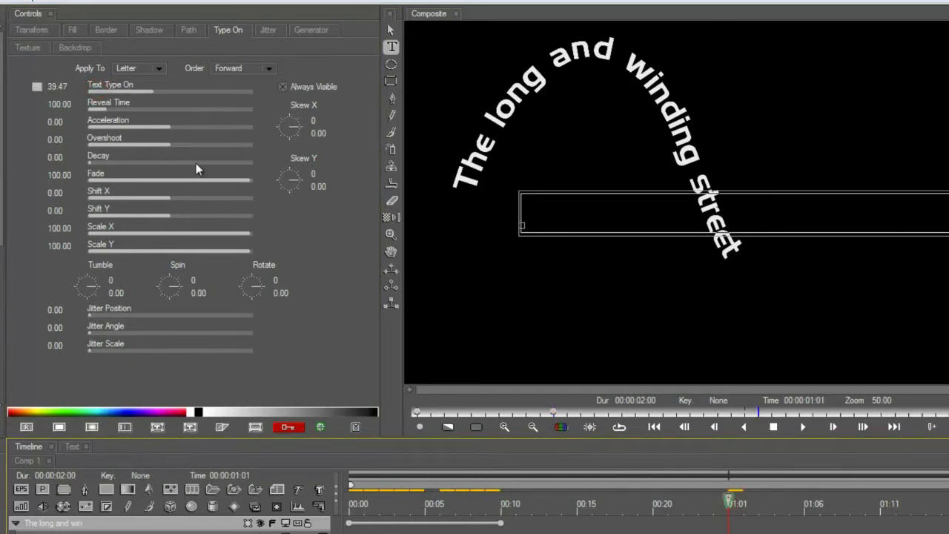
left_click_drag(193, 91, 277, 100)
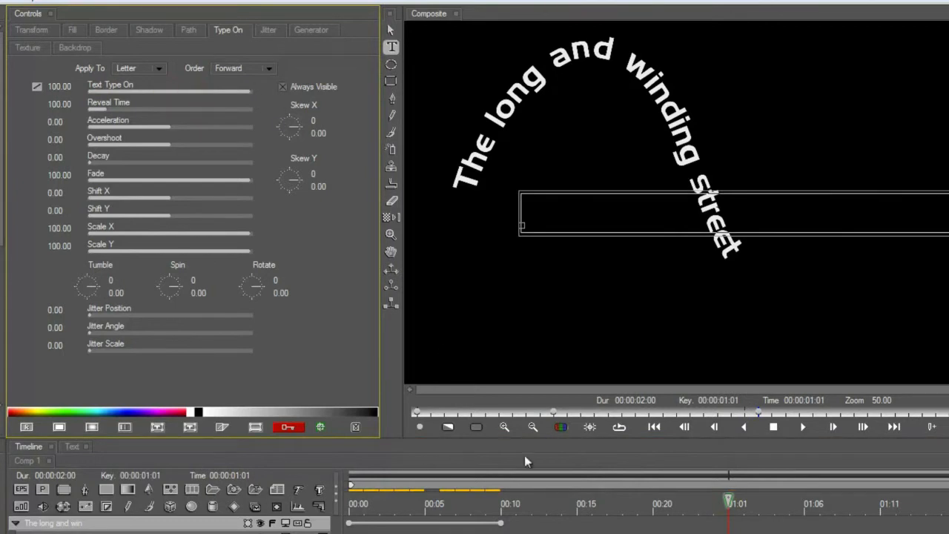
Set the lower title text's type-on Scale X and Scale Y to 277 and check the enlarged letters at other frames
left_click_drag(719, 504, 638, 504)
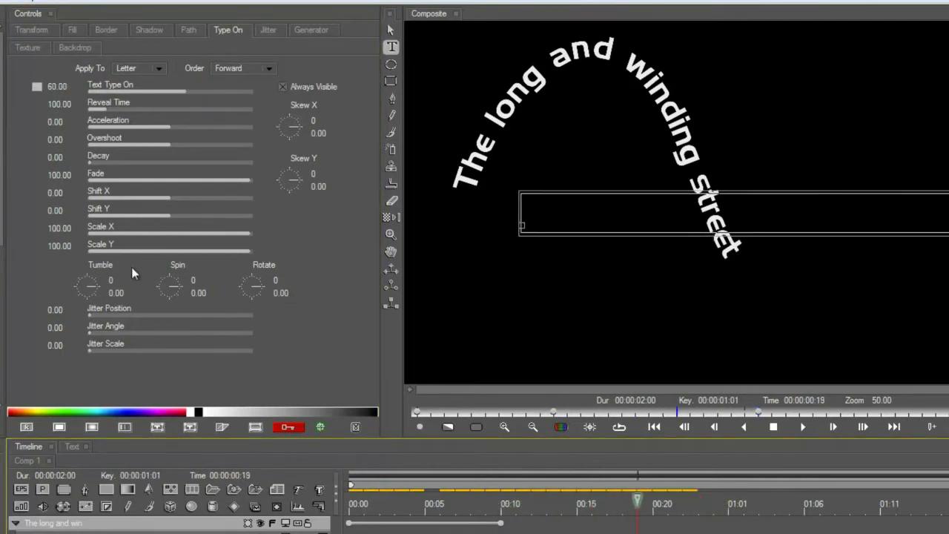
left_click_drag(58, 228, 190, 232)
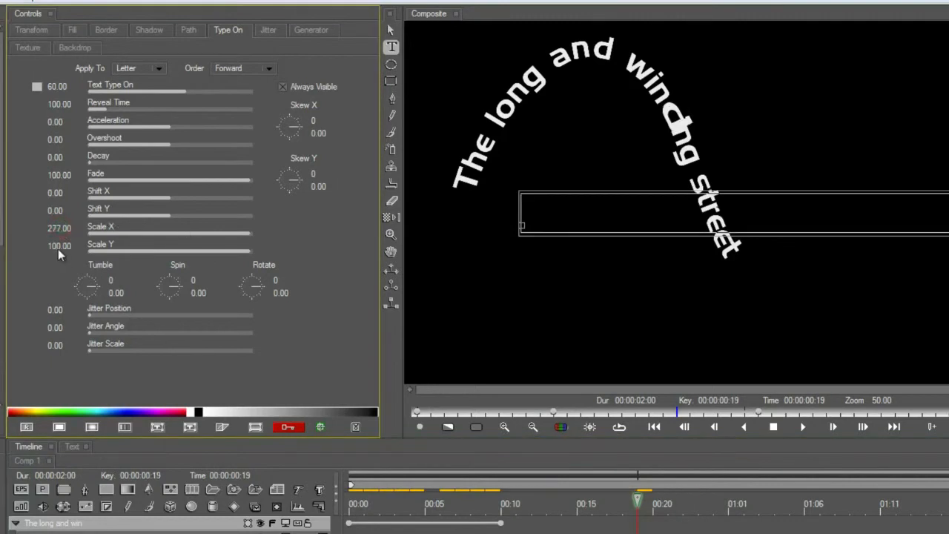
left_click_drag(58, 247, 185, 258)
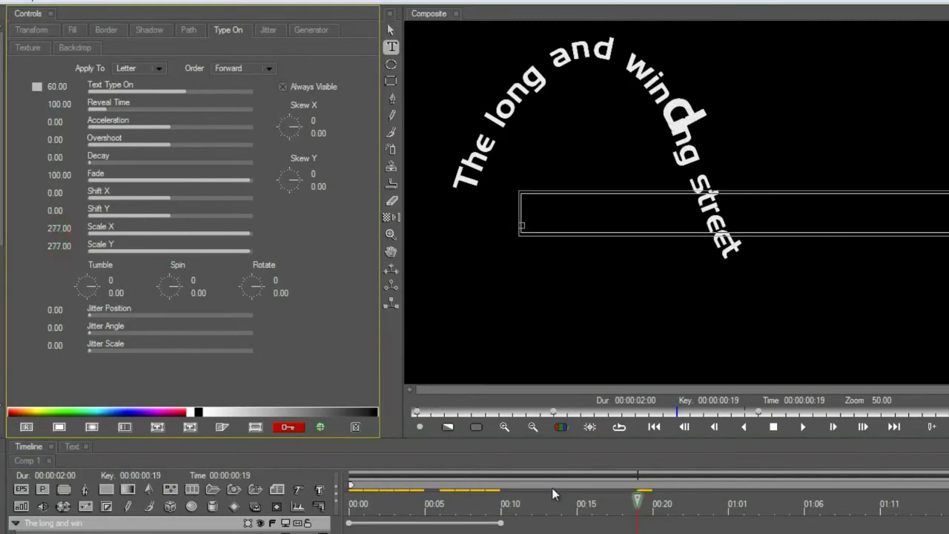
left_click_drag(622, 507, 598, 520)
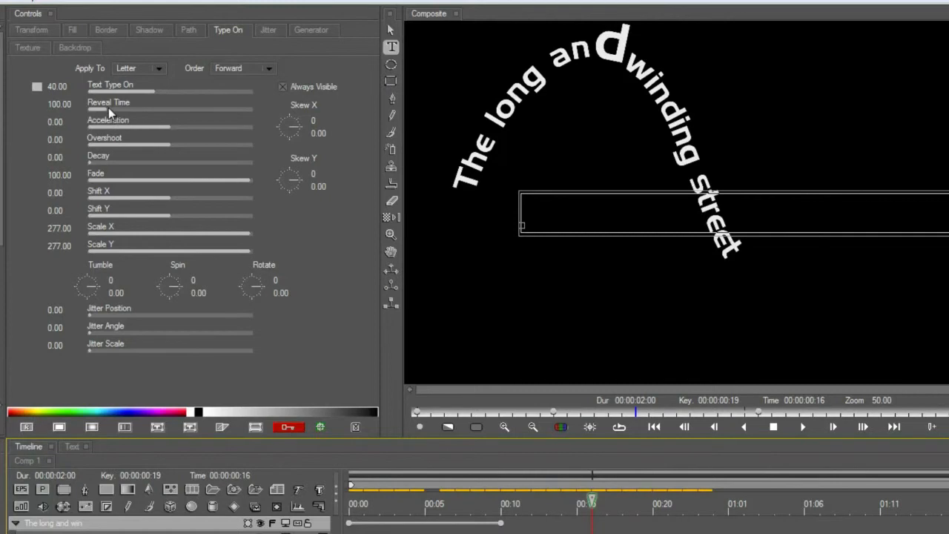
Set the lower title text's Reveal Time to about 339 and preview the wave of enlarged letters
left_click_drag(108, 107, 148, 119)
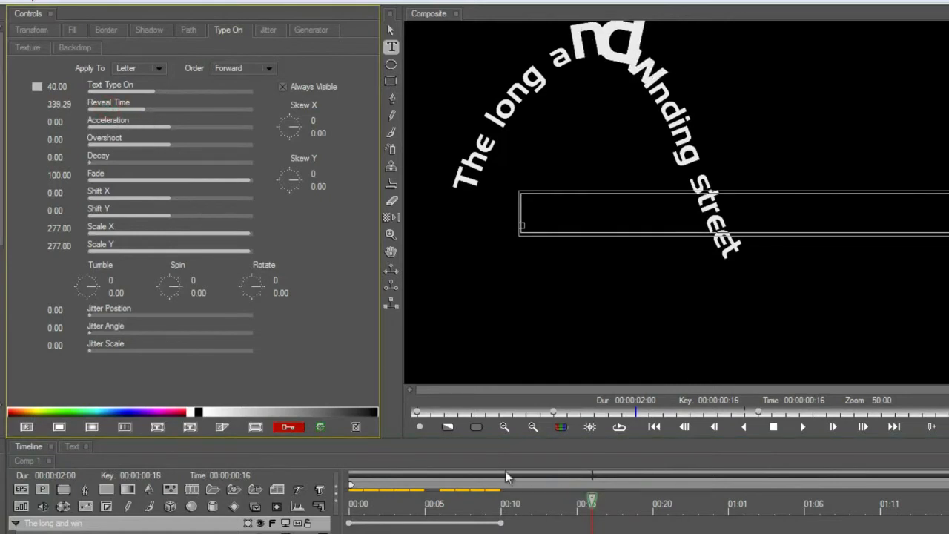
left_click_drag(568, 519, 673, 509)
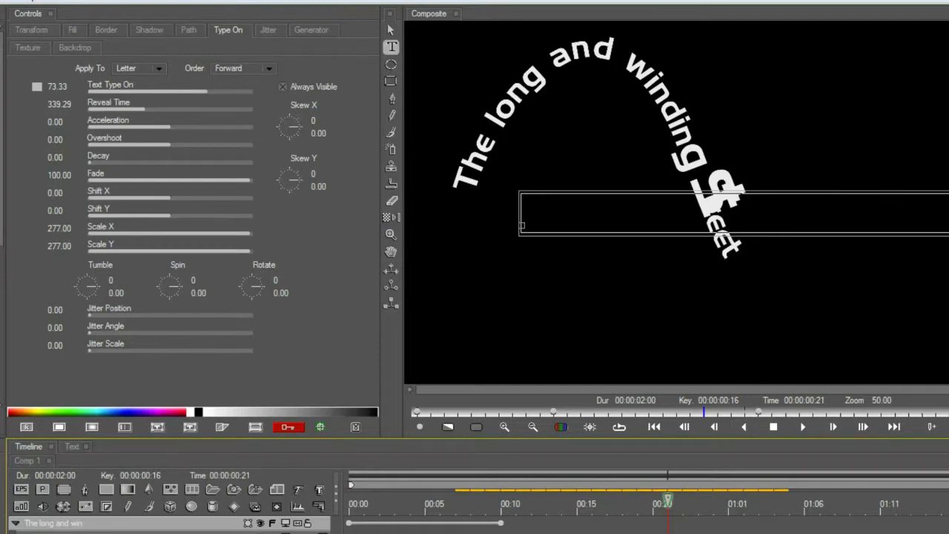
key("space")
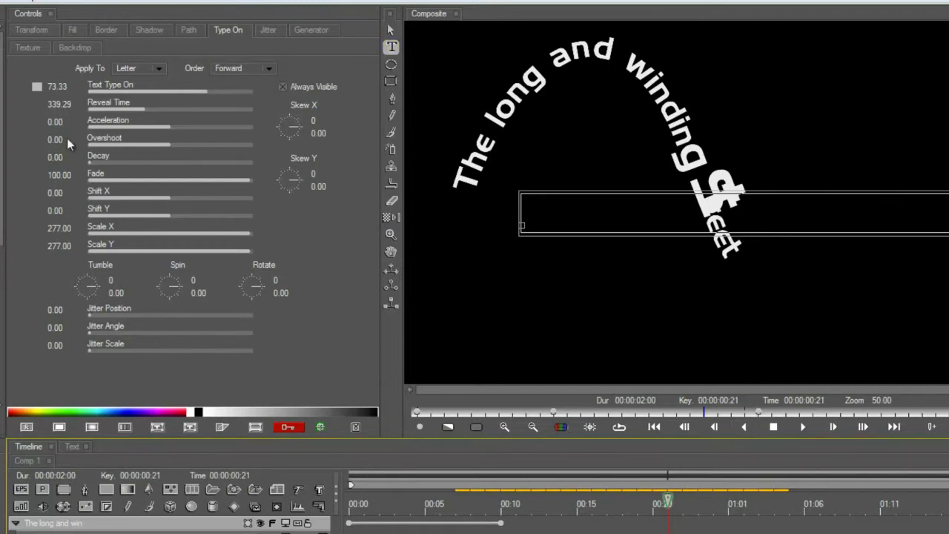
Animate the lower title's On Path Motion linearly from 0 at 01:02 to -335 at the end of the composition, and play it
left_click(187, 30)
left_click_drag(727, 506, 740, 509)
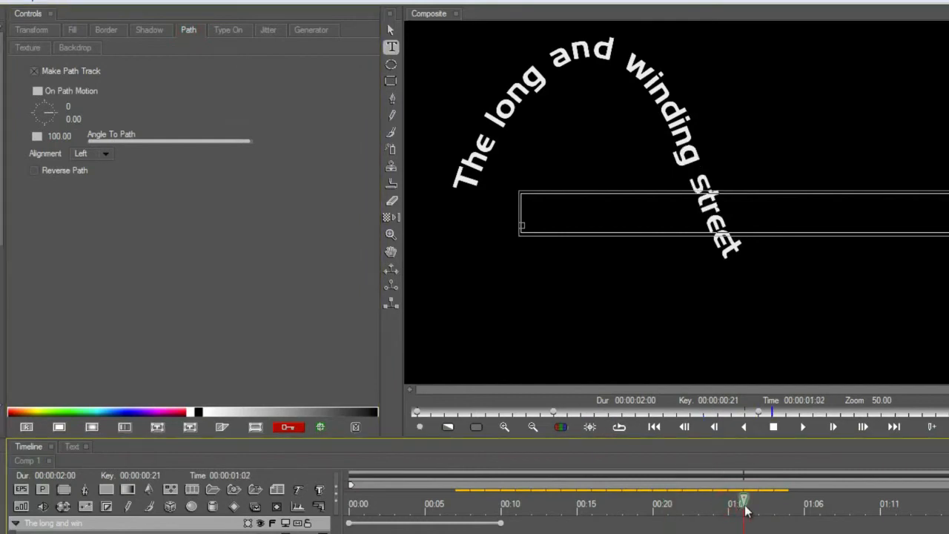
left_click(36, 90)
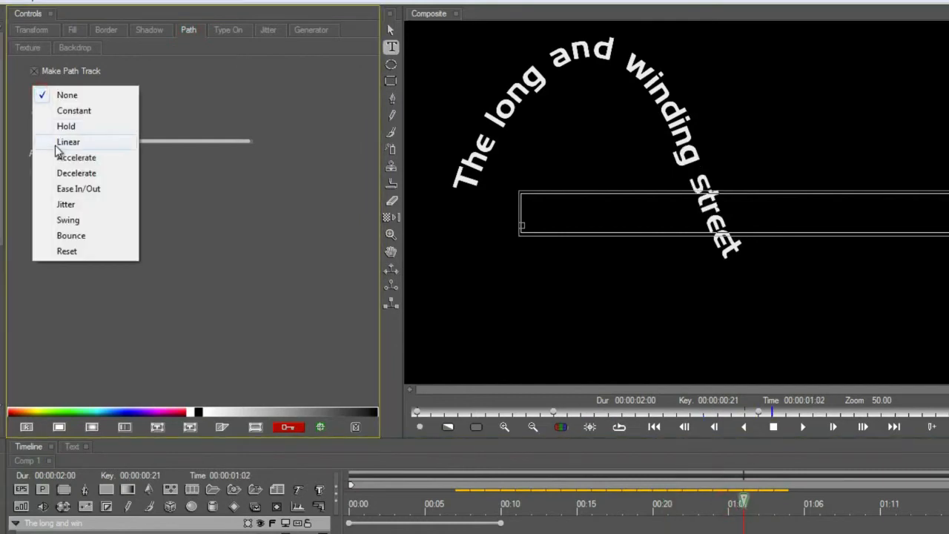
left_click(57, 145)
key("space")
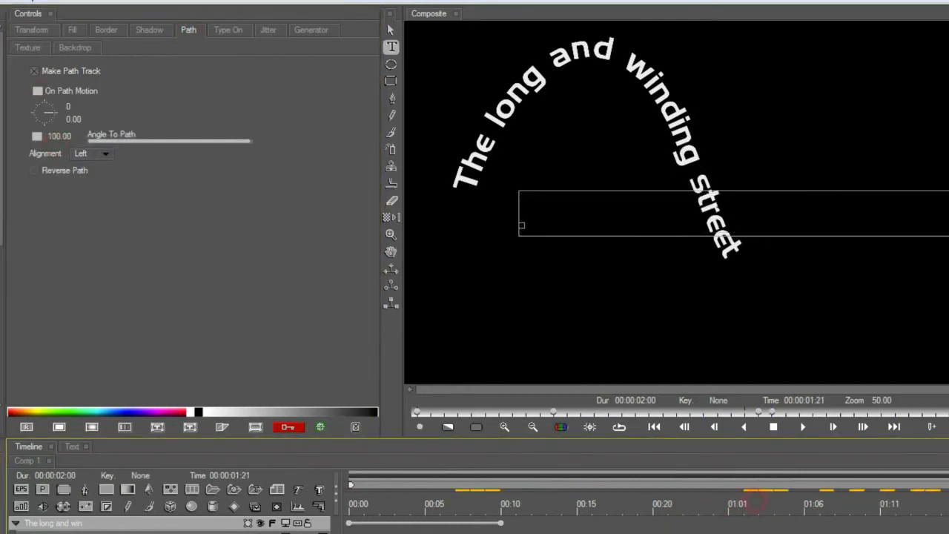
left_click_drag(51, 113, 93, 135)
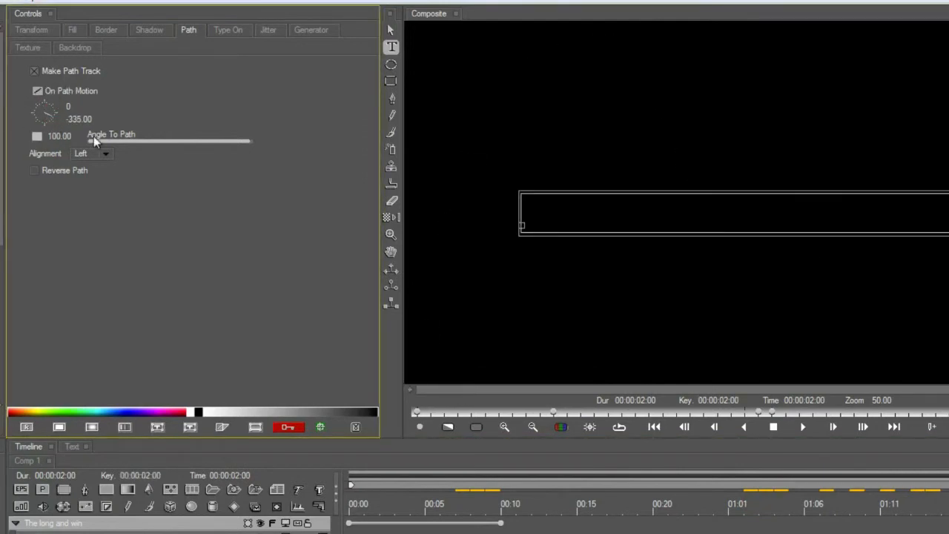
key("space")
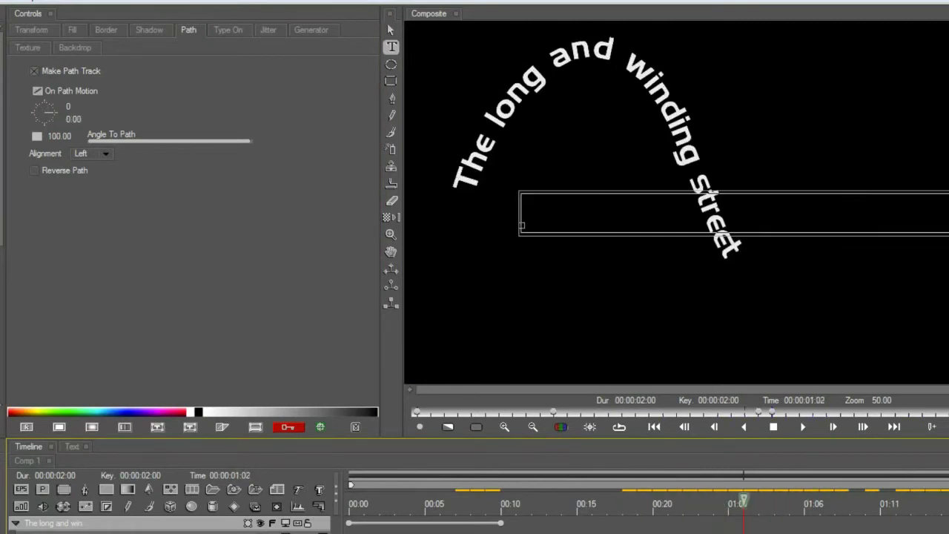
Turn on Global Motion Blur for the lower title track
left_click(254, 506)
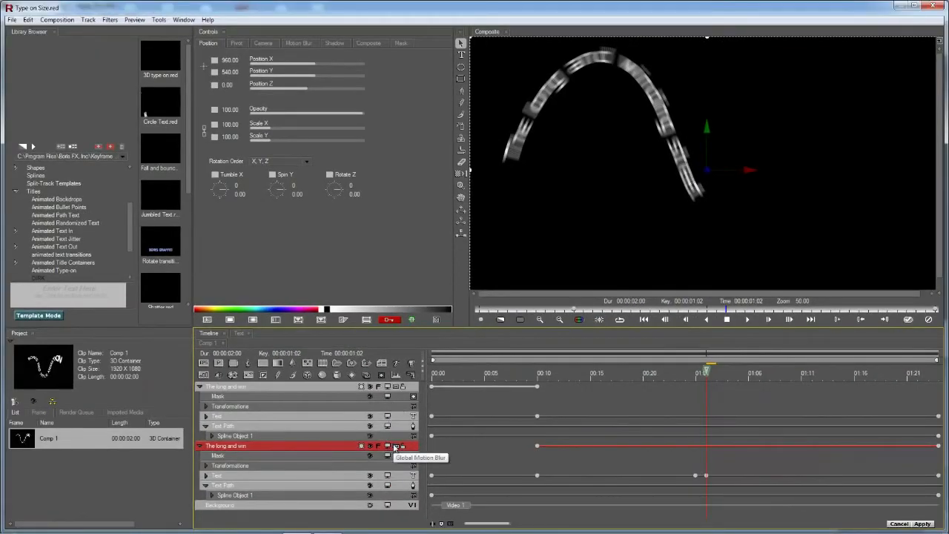
left_click(395, 447)
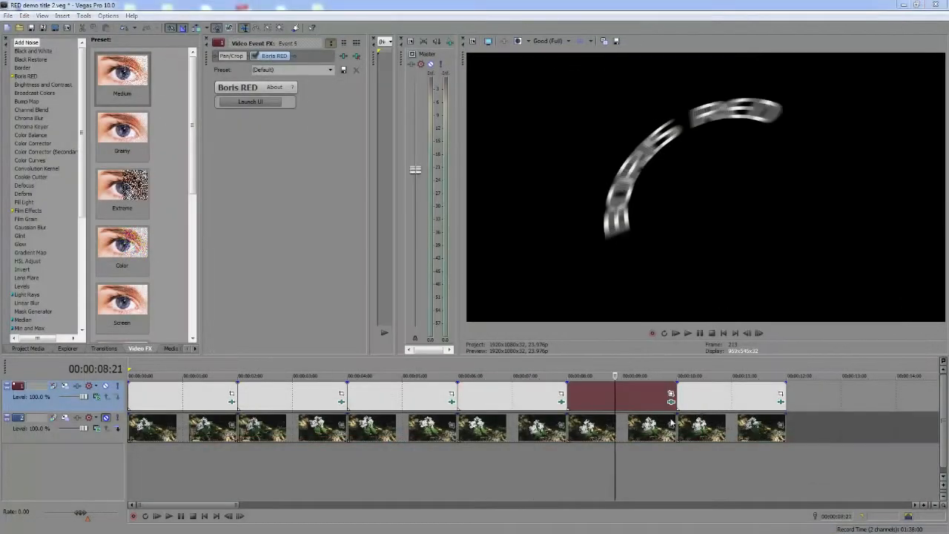
In Vegas Pro, review the circular BORIS RED title animation at several points of the fifth title event
left_click(594, 392)
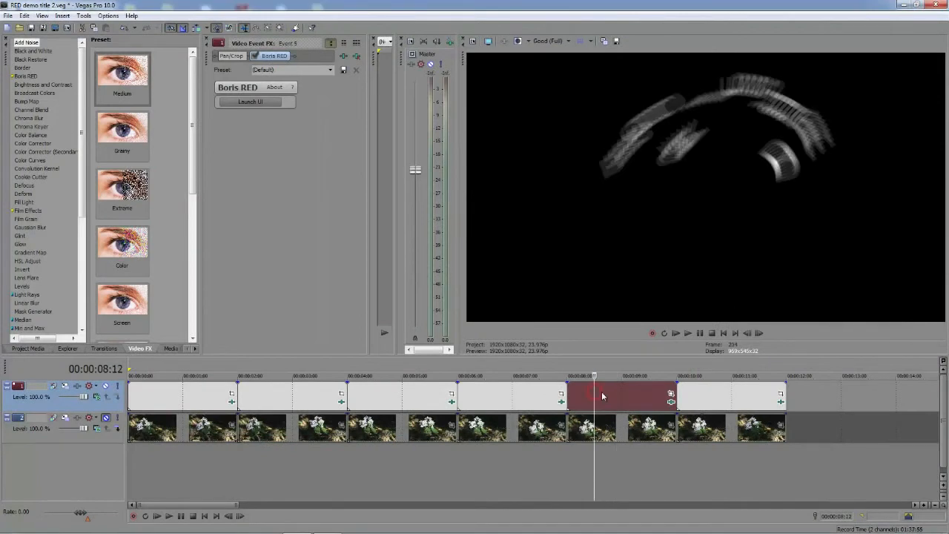
left_click(617, 389)
left_click(641, 398)
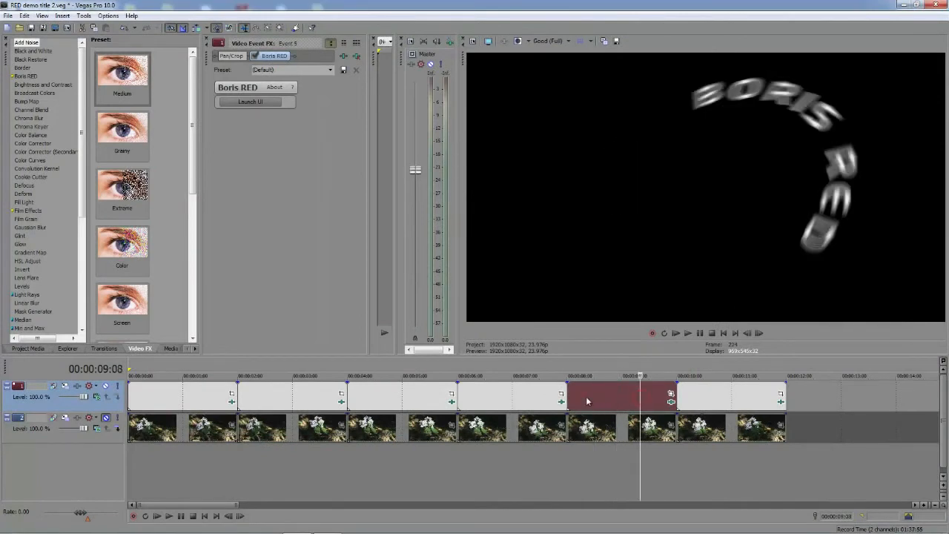
left_click(585, 400)
left_click(576, 400)
left_click(631, 398)
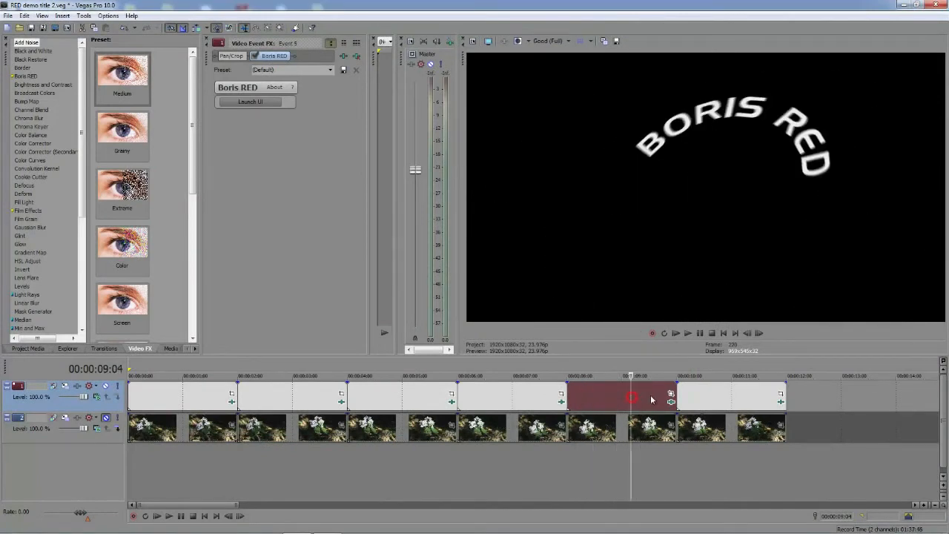
Open the fifth event's effect in Boris RED and delete the BORIS RED title track from its composition
left_click(269, 102)
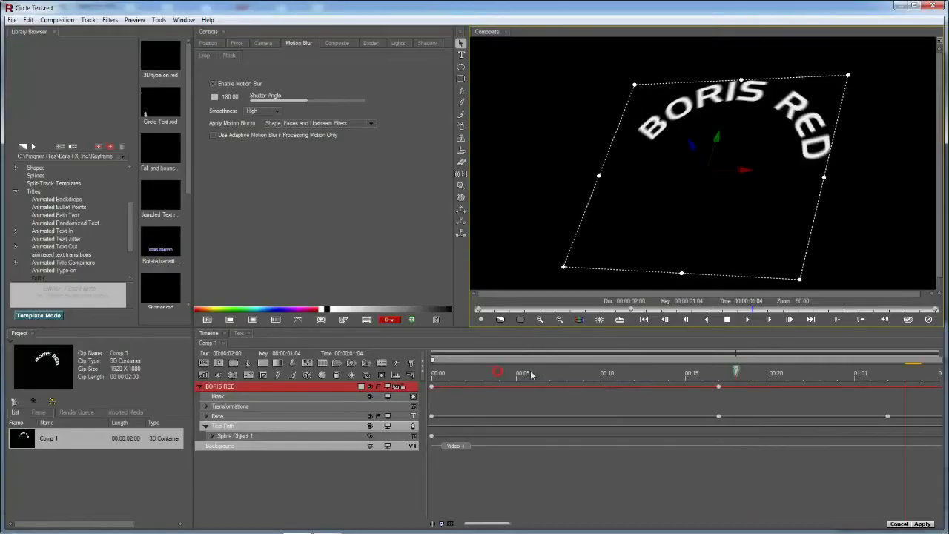
left_click(631, 372)
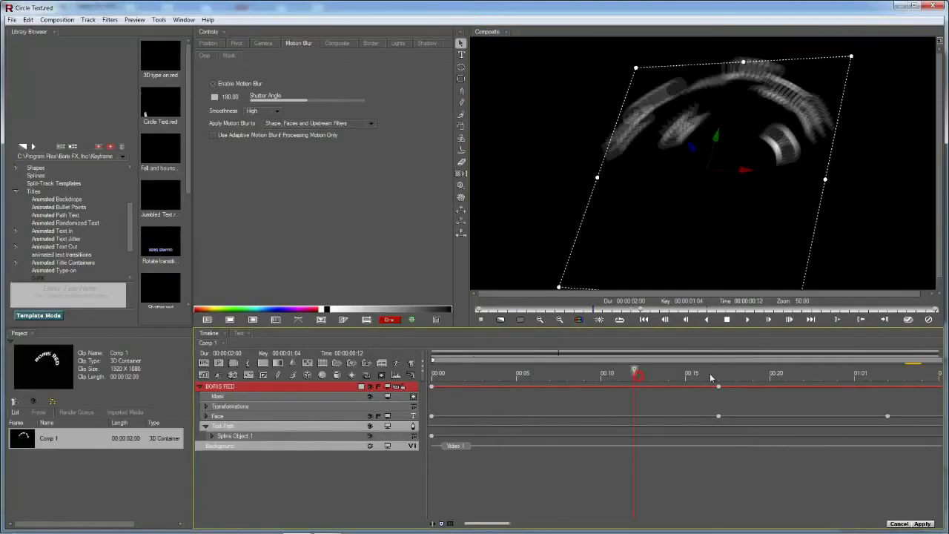
left_click(720, 373)
key("Delete")
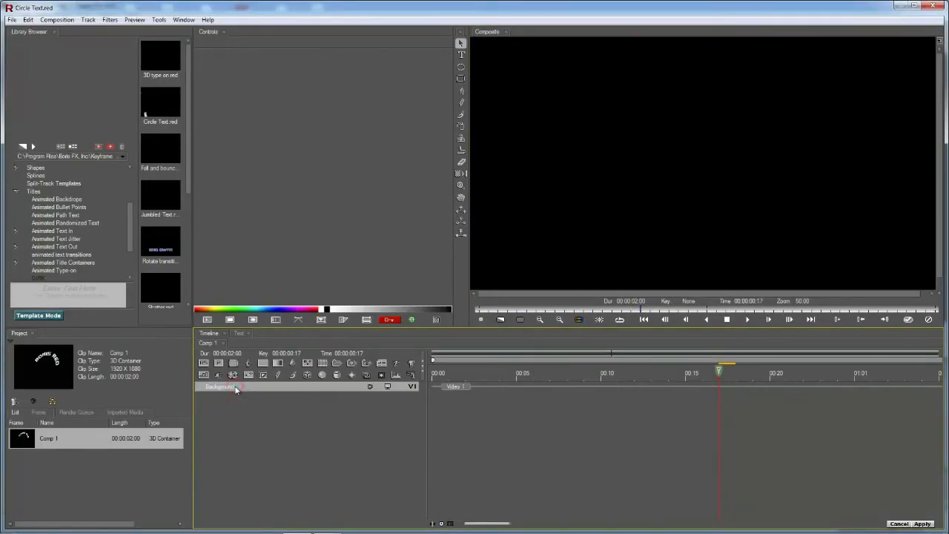
Add a text track reading "Circular Logic Is..." at font size 58 and update it in the composition
left_click(397, 364)
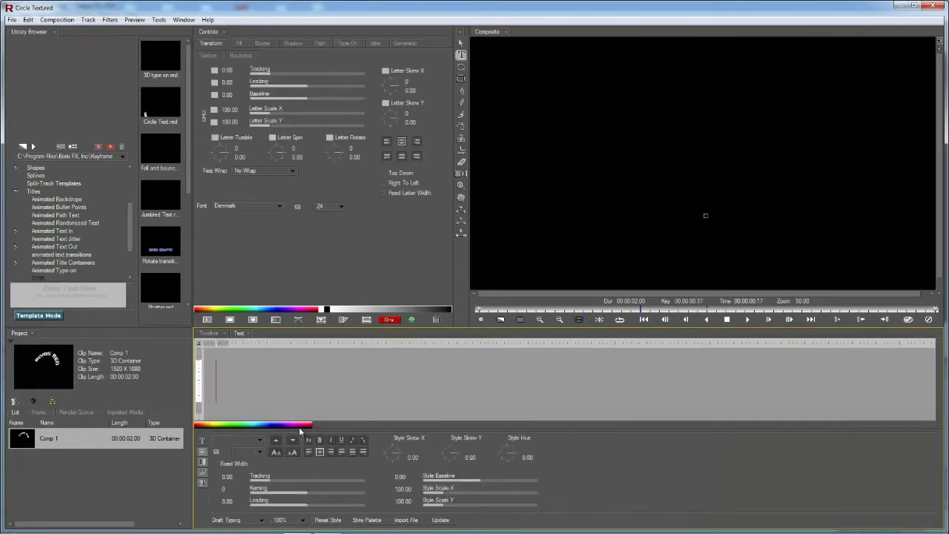
type("Circular")
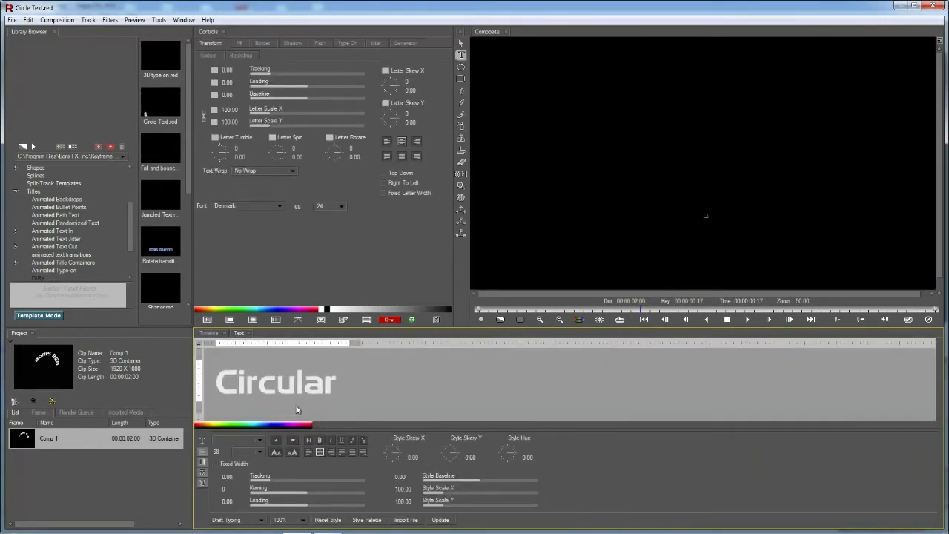
type(" Logic Is...")
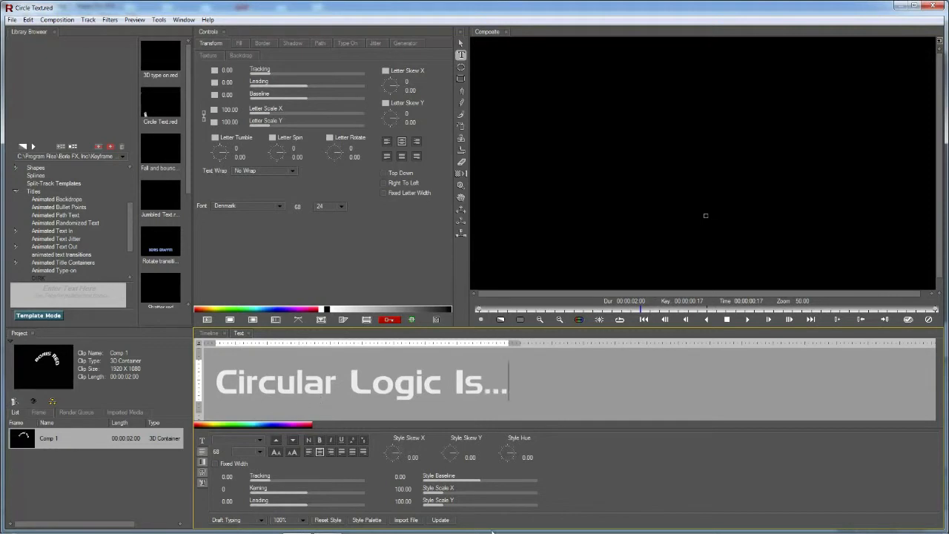
left_click(442, 519)
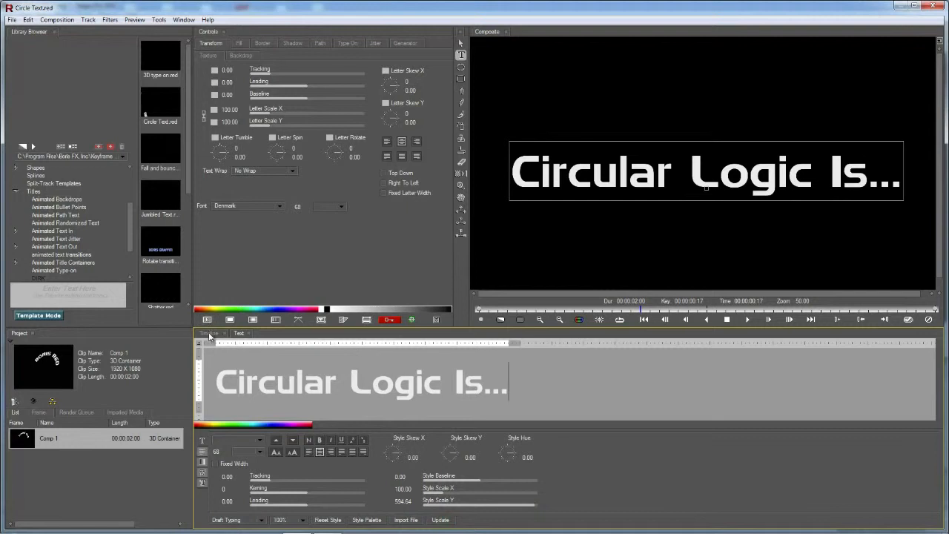
left_click(277, 452)
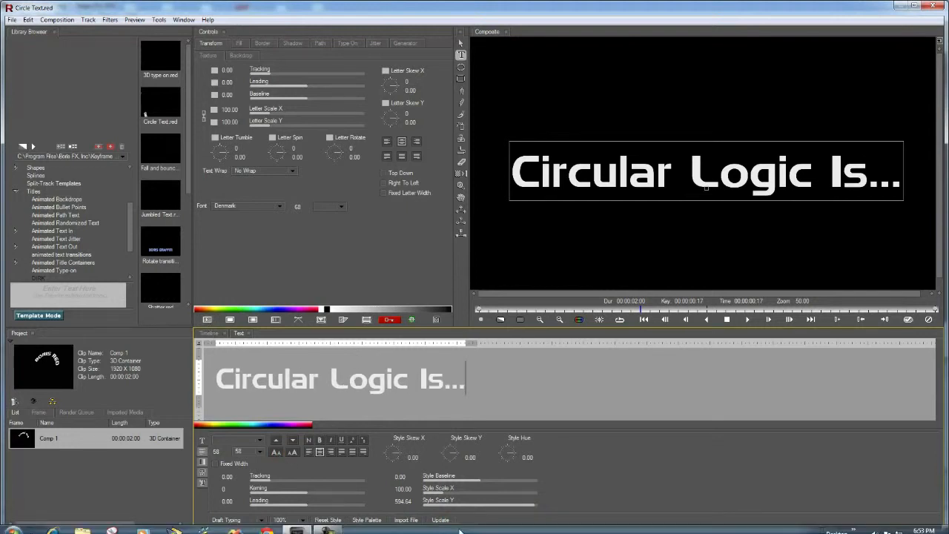
left_click(440, 519)
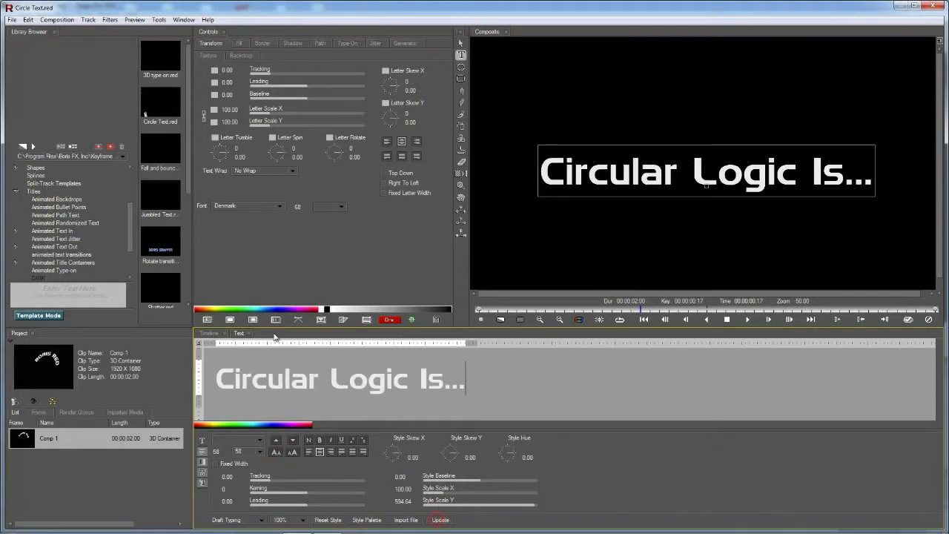
left_click(210, 332)
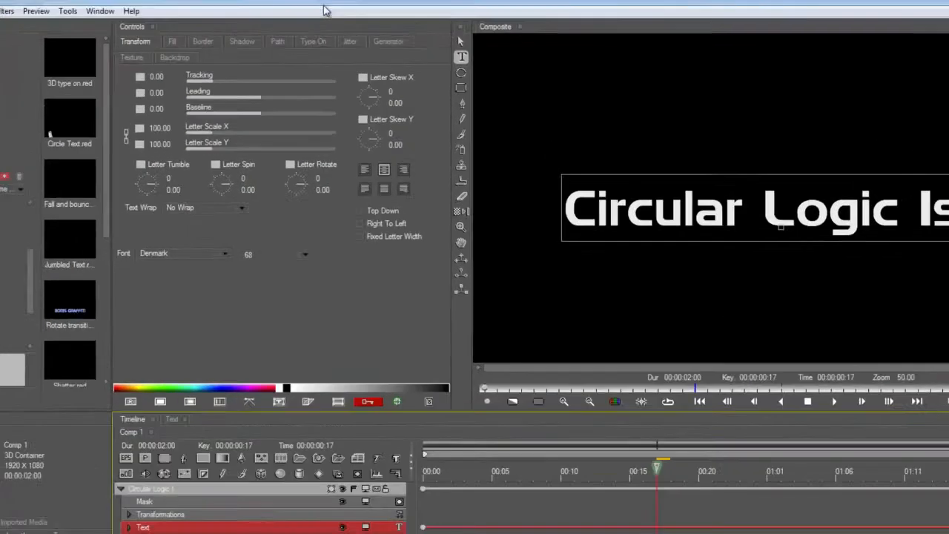
Make a path track for the text, draw a roughly circular ellipse as its path, and move it near the frame's center
left_click(320, 43)
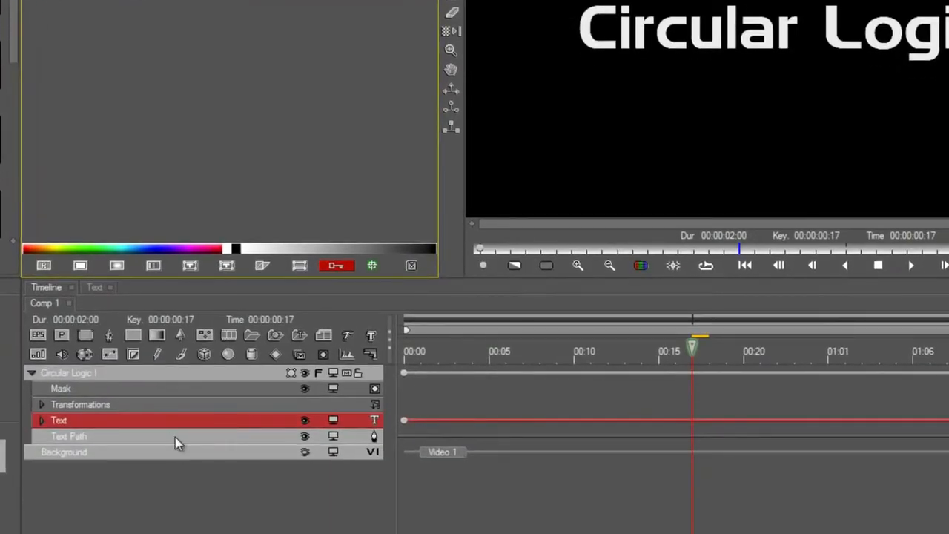
left_click(176, 437)
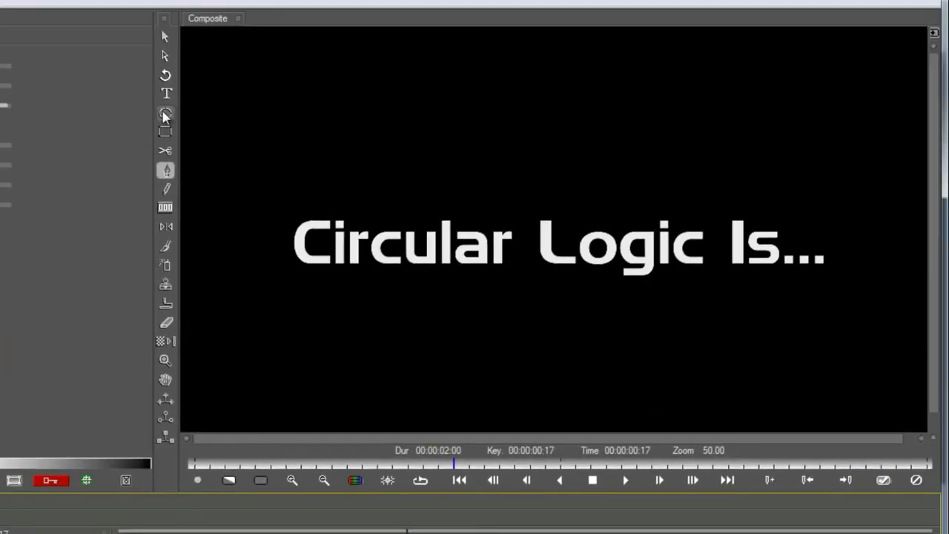
left_click(165, 115)
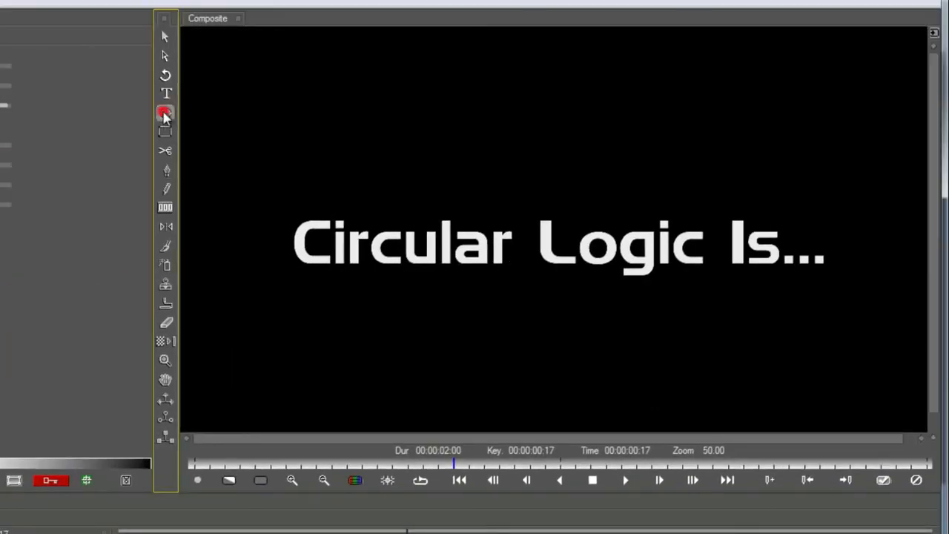
left_click_drag(536, 224, 763, 429)
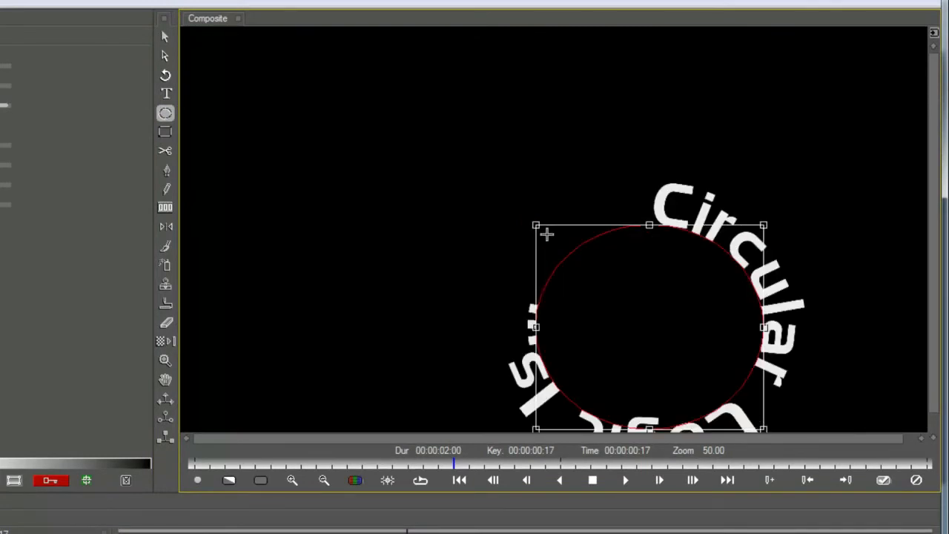
left_click(164, 56)
left_click_drag(566, 256, 477, 175)
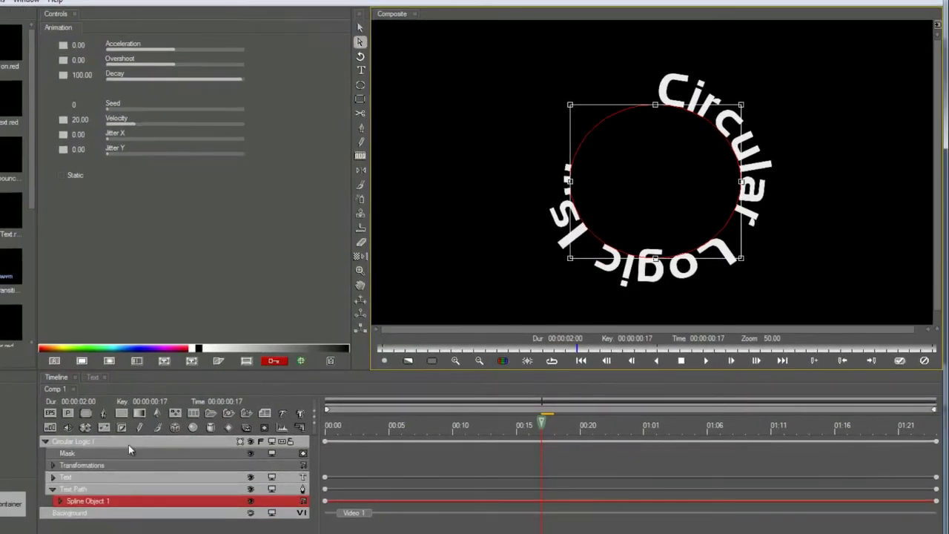
Compare the Center and Distribute path alignments for the text track and keep Center
left_click(119, 476)
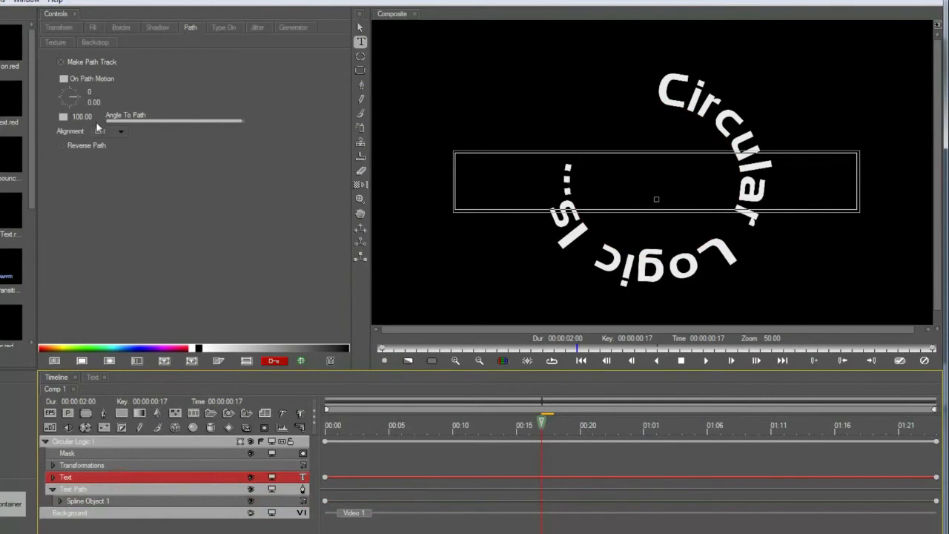
left_click(108, 132)
left_click(119, 148)
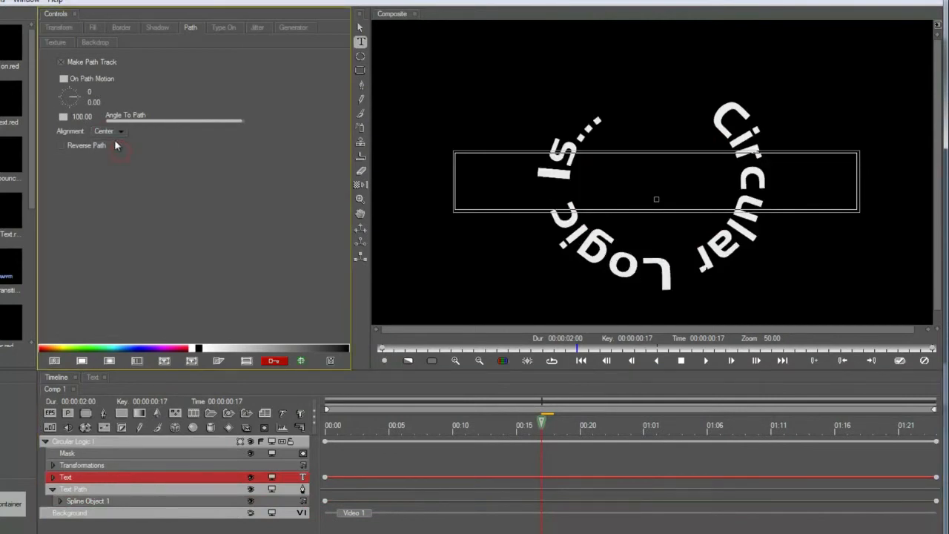
left_click(112, 132)
left_click(114, 175)
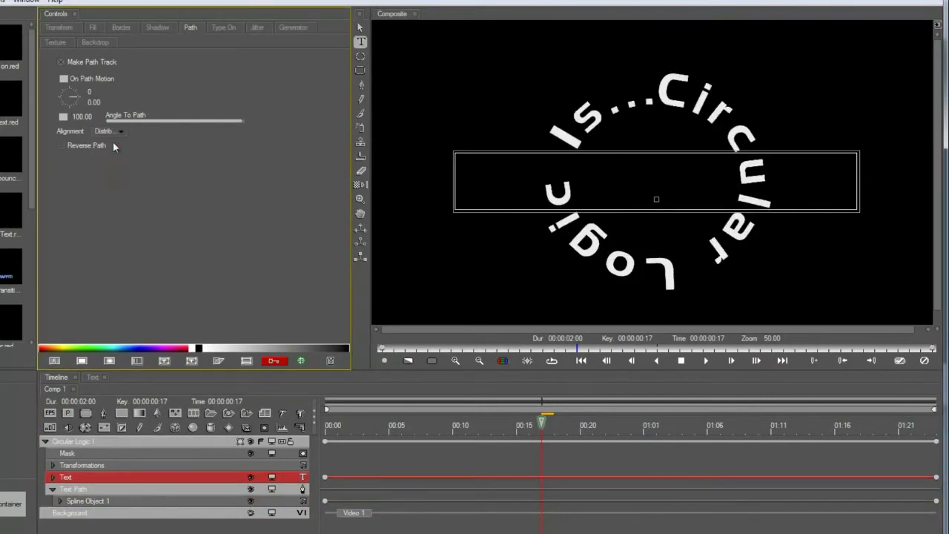
left_click(113, 132)
left_click(119, 148)
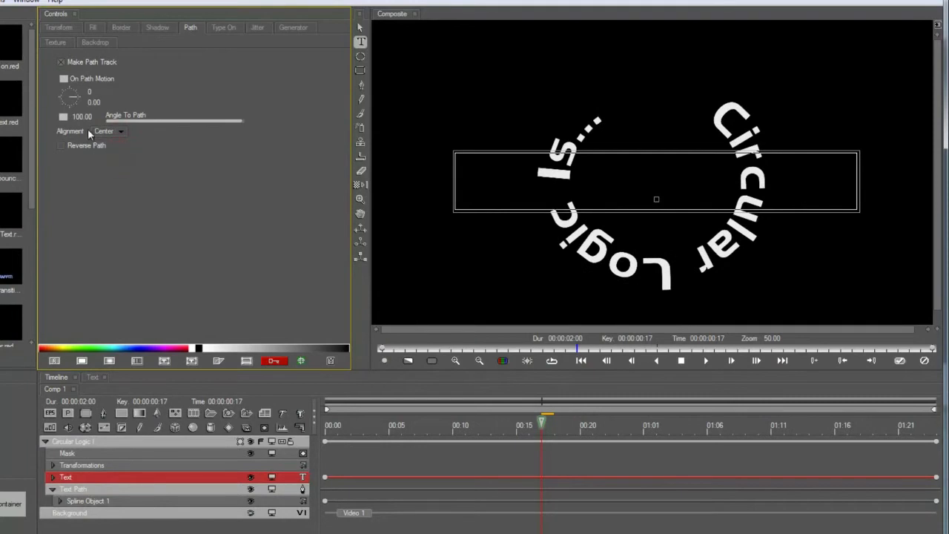
At the first frame, set the text's Jitter Position X and Y and Jitter Angle to 100 with Constant interpolation
left_click(328, 428)
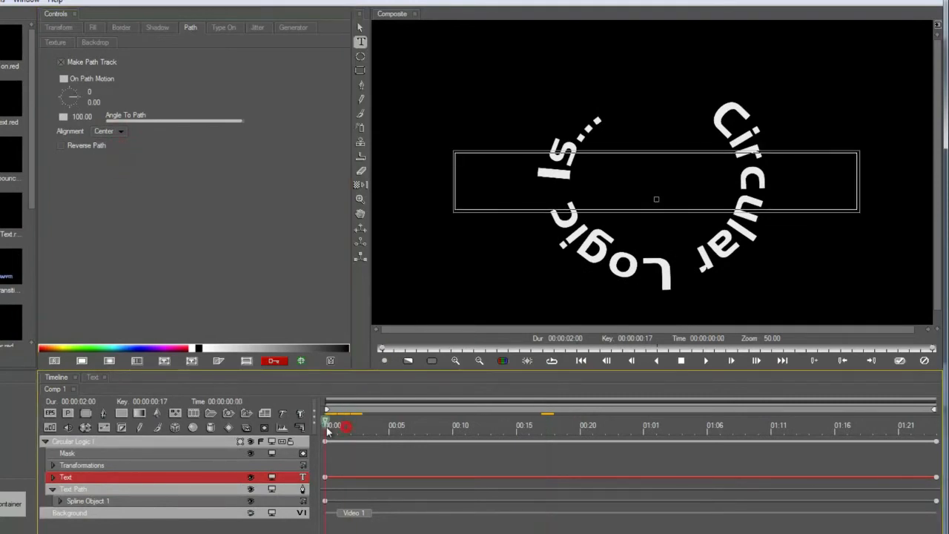
left_click(256, 28)
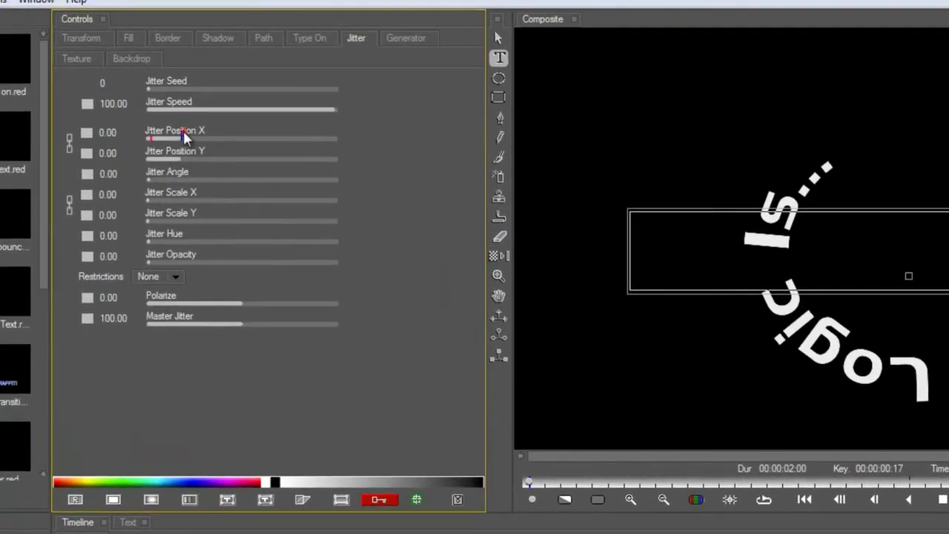
left_click_drag(183, 134, 384, 156)
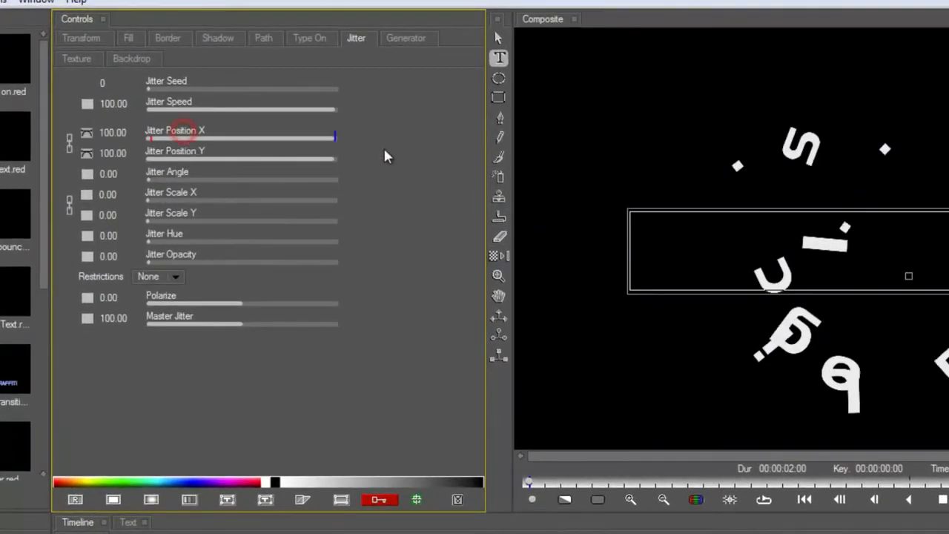
left_click(87, 132)
left_click(92, 155)
left_click_drag(190, 176, 345, 183)
left_click(87, 174)
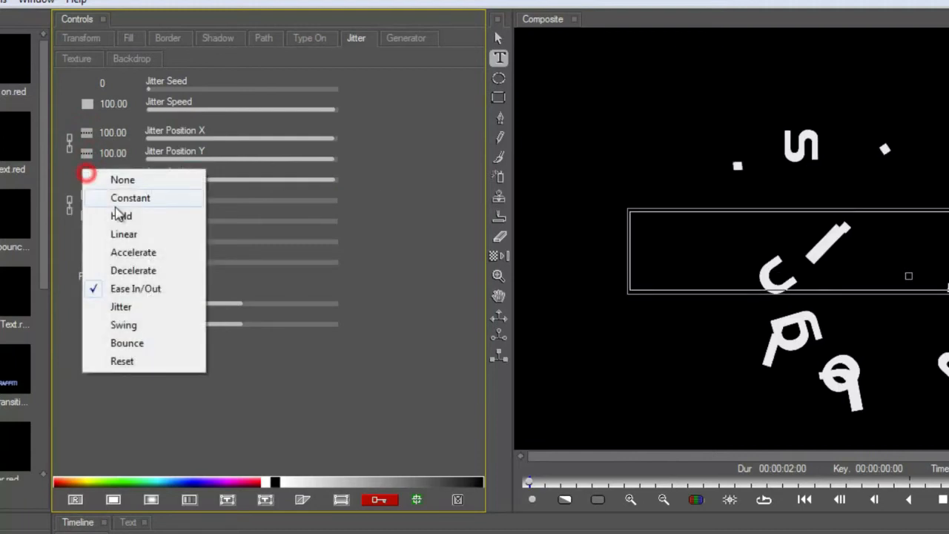
left_click(120, 199)
Set the text's Jitter Speed to 0 with Constant interpolation
left_click_drag(182, 108, 95, 105)
left_click(89, 105)
left_click(104, 129)
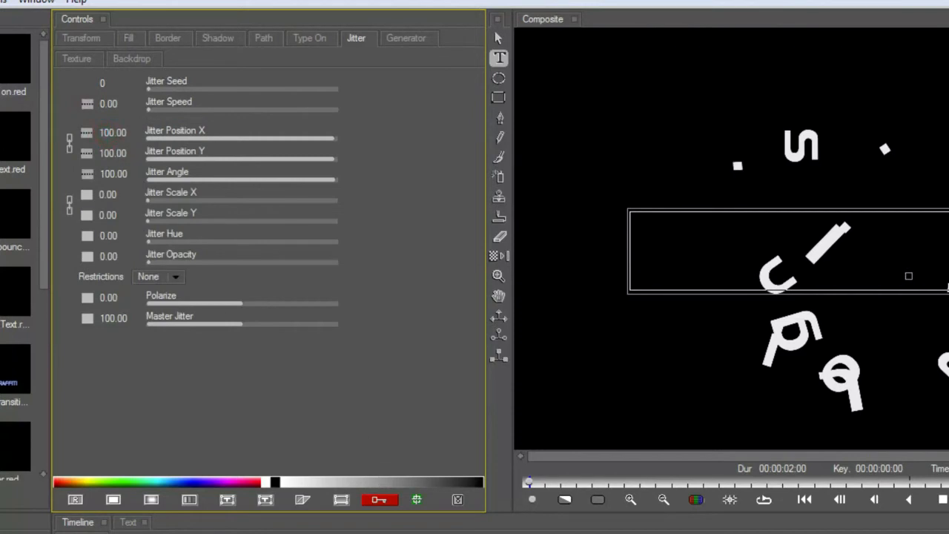
Set the text's Master Jitter to 200 at the first frame with Decelerate interpolation
mouse_move(529, 533)
left_mouse_down()
mouse_move(625, 533)
mouse_move(529, 533)
left_mouse_up()
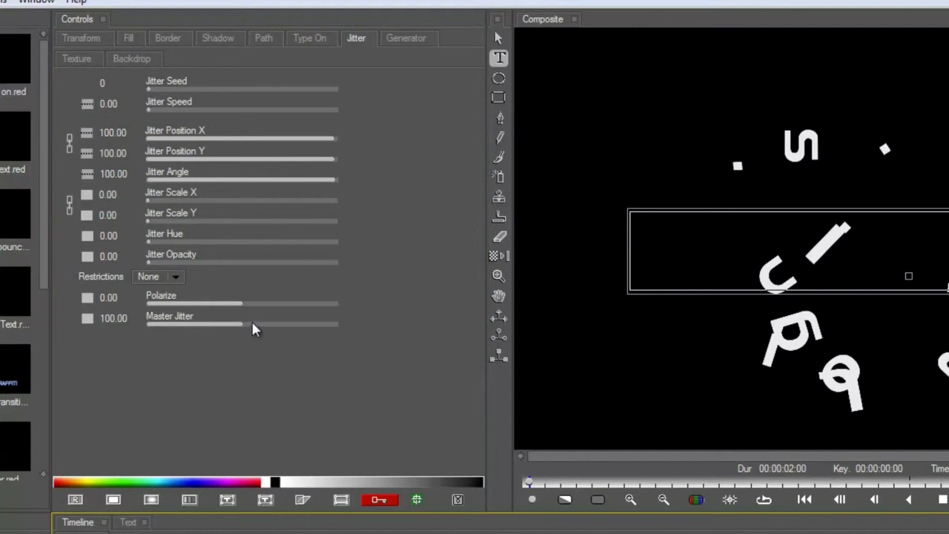
left_click_drag(252, 324, 352, 338)
left_click(86, 319)
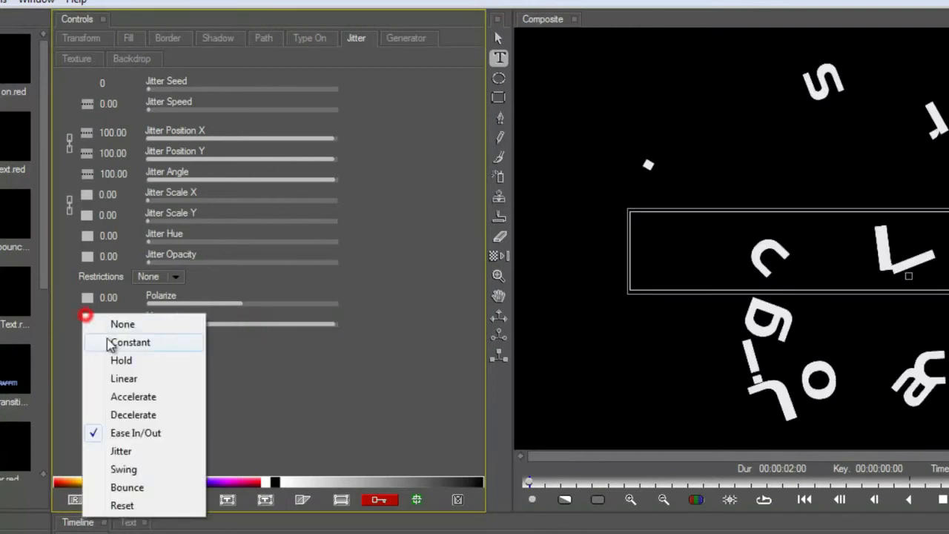
left_click(113, 376)
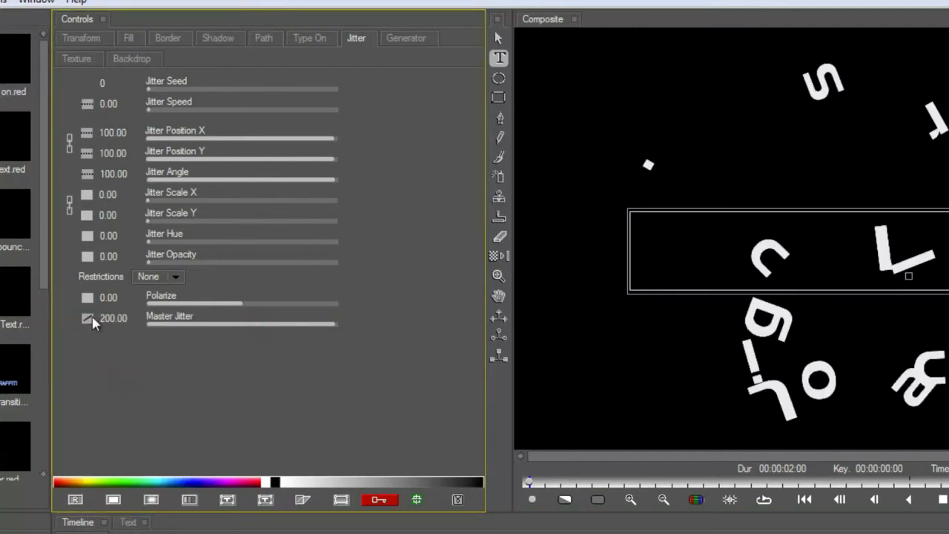
left_click(90, 319)
left_click(119, 412)
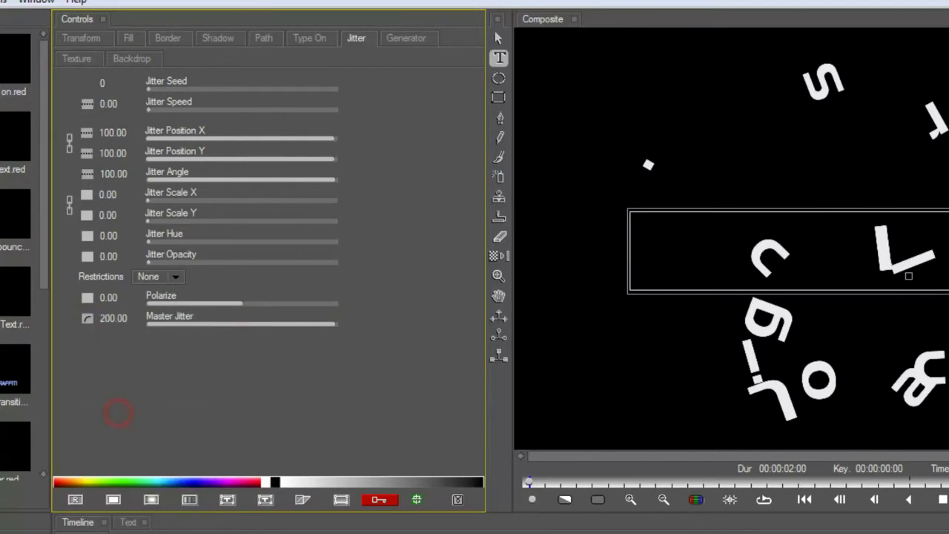
Set Master Jitter to 0 at 00:20 and preview the text animation from the start
key("space")
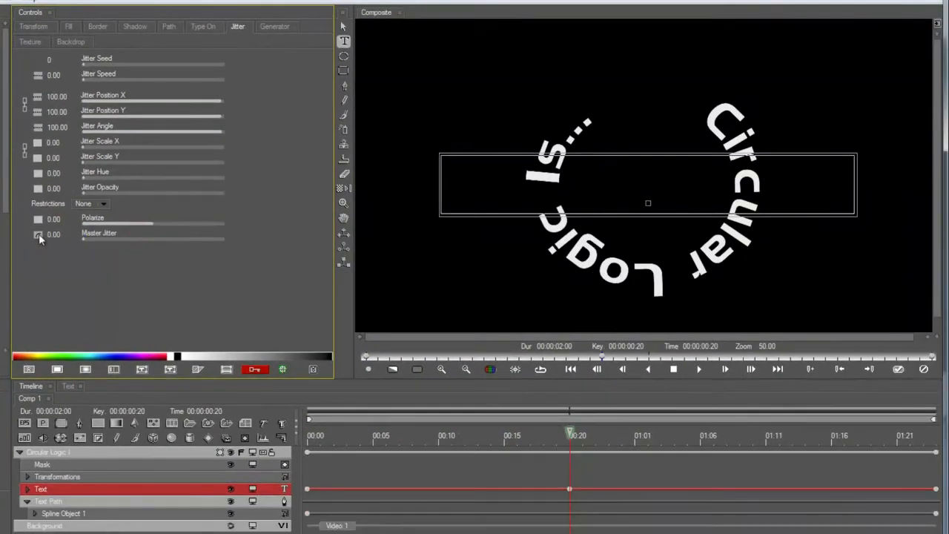
left_click(87, 318)
left_click(59, 267)
left_click_drag(569, 433, 230, 455)
key("space")
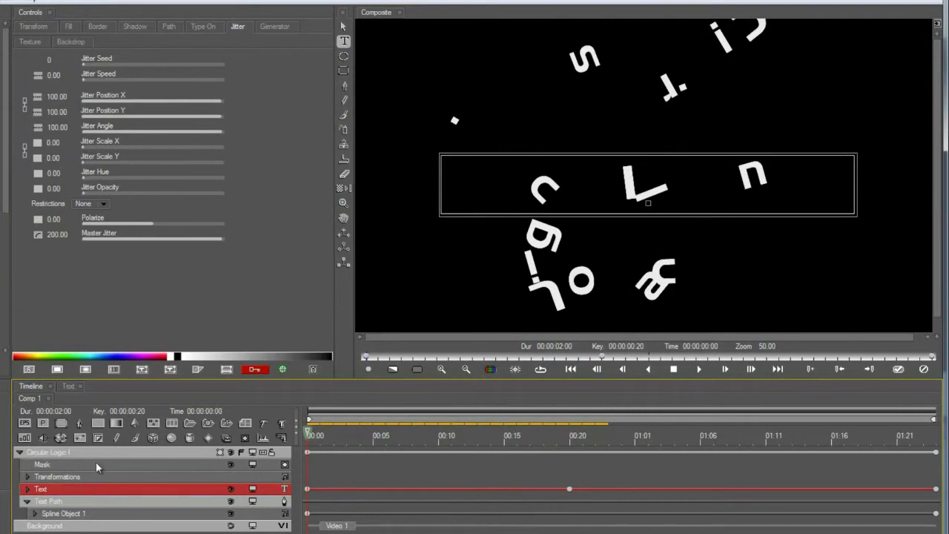
Set the text track's Baseline to 346 at the first frame, sending the letters outside the frame
left_click(35, 28)
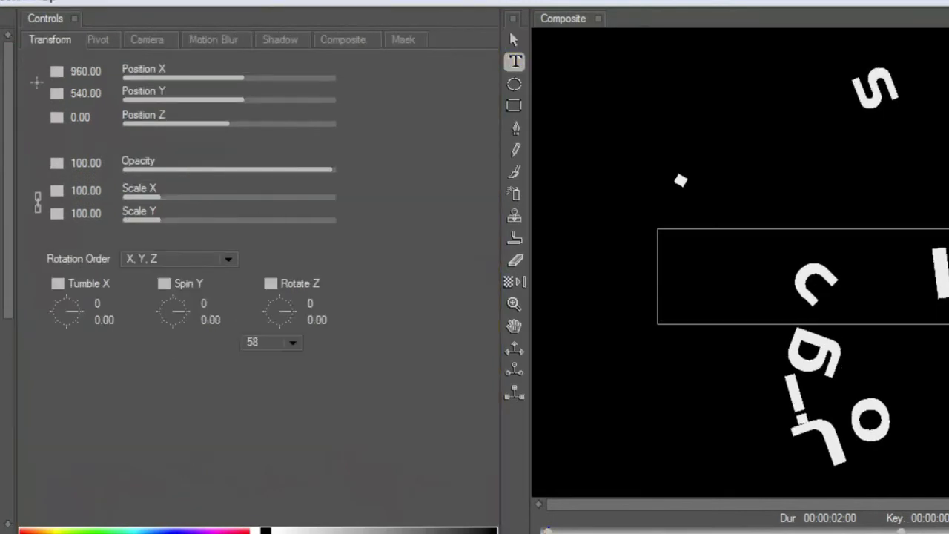
left_click_drag(144, 137, 356, 148)
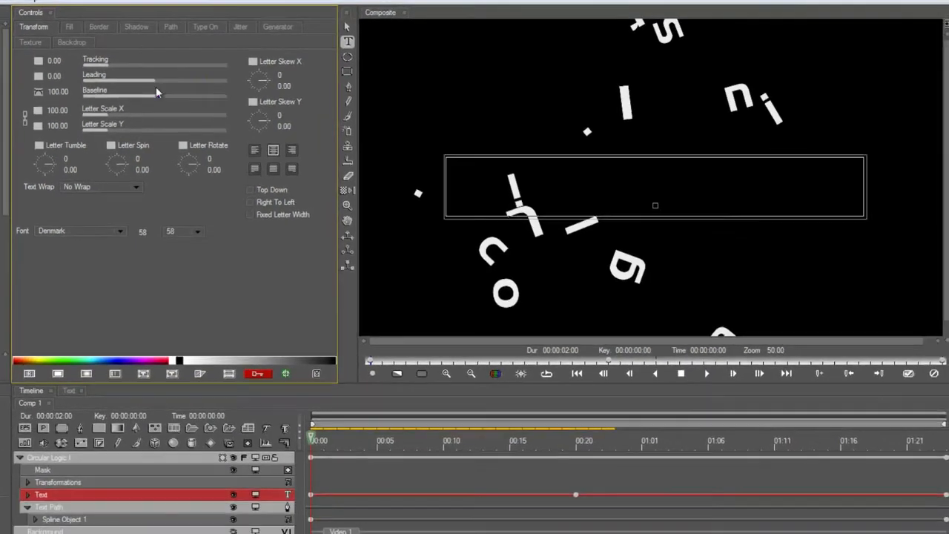
mouse_move(157, 92)
left_mouse_down()
mouse_move(81, 99)
mouse_move(237, 100)
left_mouse_up()
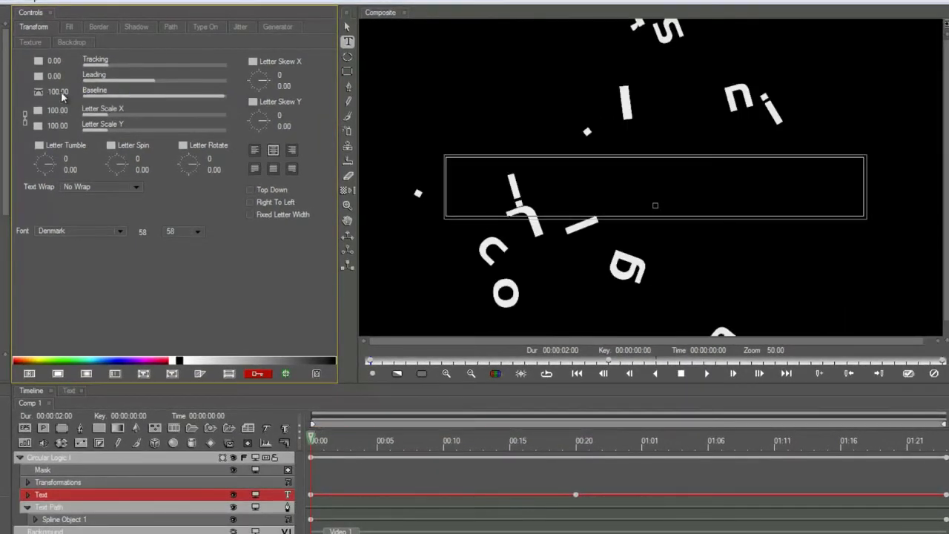
left_click_drag(56, 92, 132, 96)
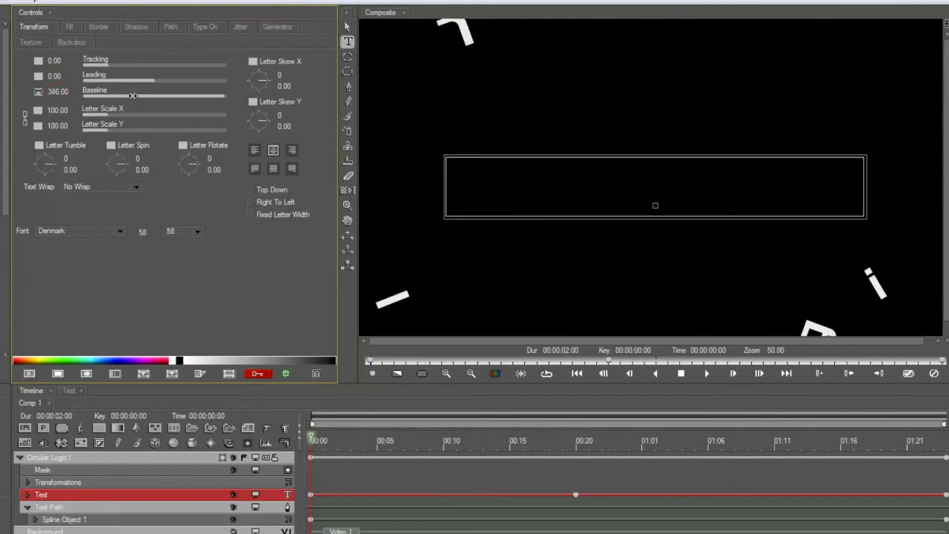
left_click(38, 92)
Set the text's Baseline to 0 at 00:19
left_click(569, 446)
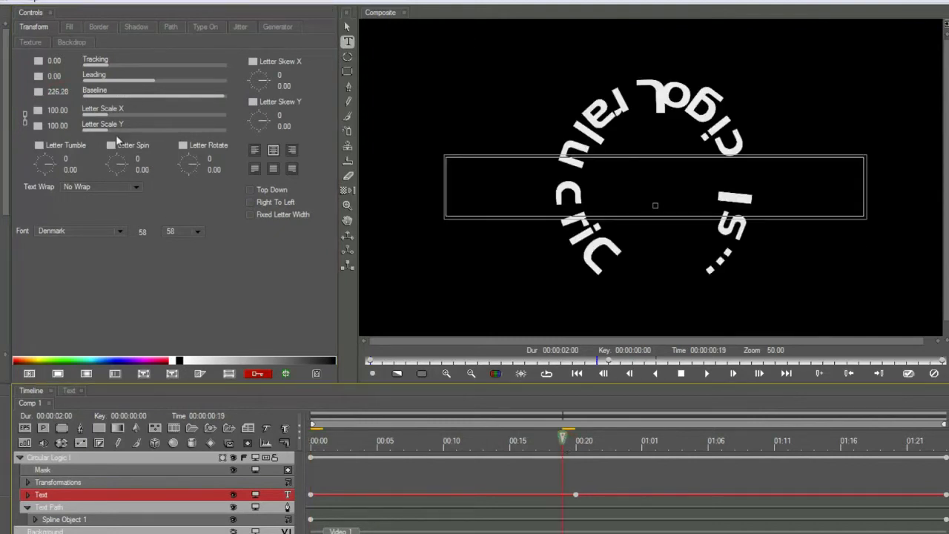
double_click(56, 92)
type("0")
key("Return")
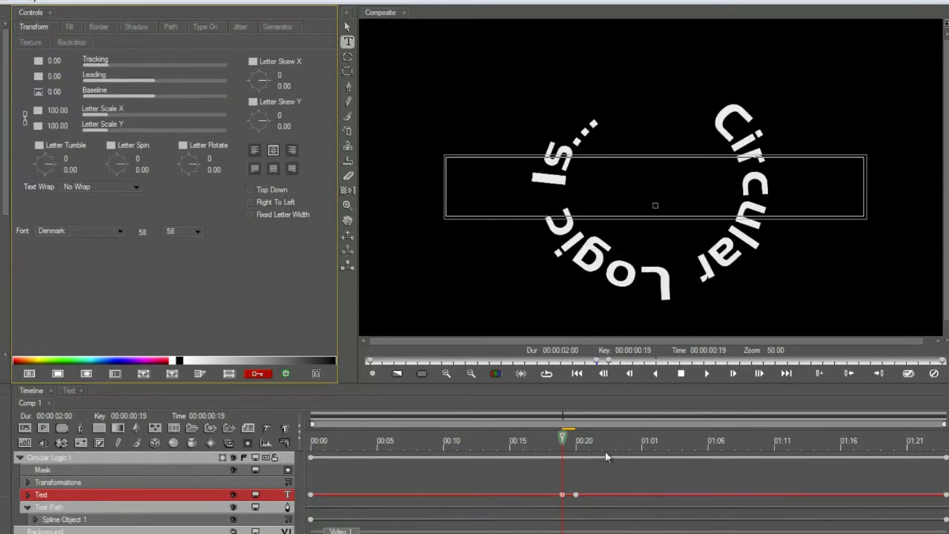
Set the text's Baseline to -300 at the last frame, 02:00
left_click_drag(600, 450, 945, 442)
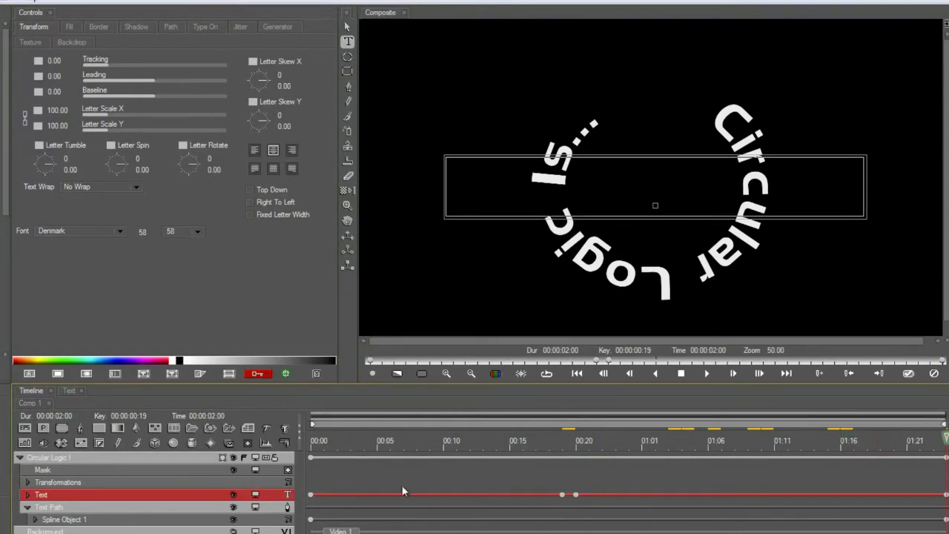
double_click(56, 92)
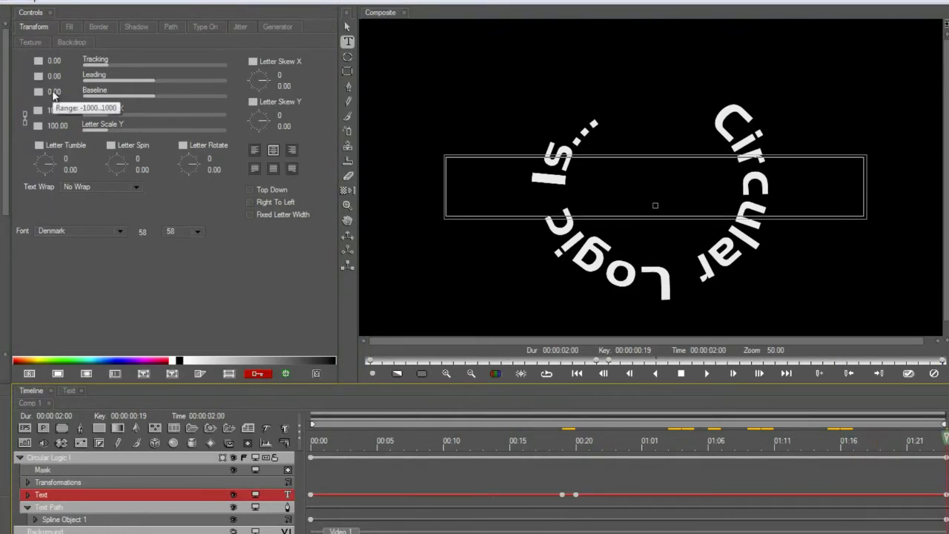
type("42")
key("Return")
left_click_drag(63, 94, 8, 93)
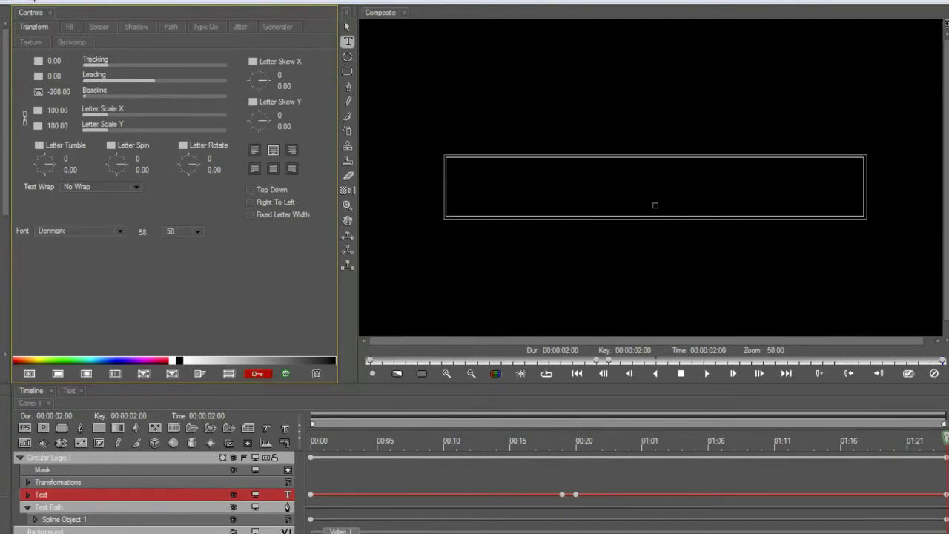
At 00:19, set the Circular Logic track's Tumble X to -41 and Spin Y to 32, with Constant interpolation for Spin Y
left_click_drag(939, 447, 573, 467)
left_click(562, 494)
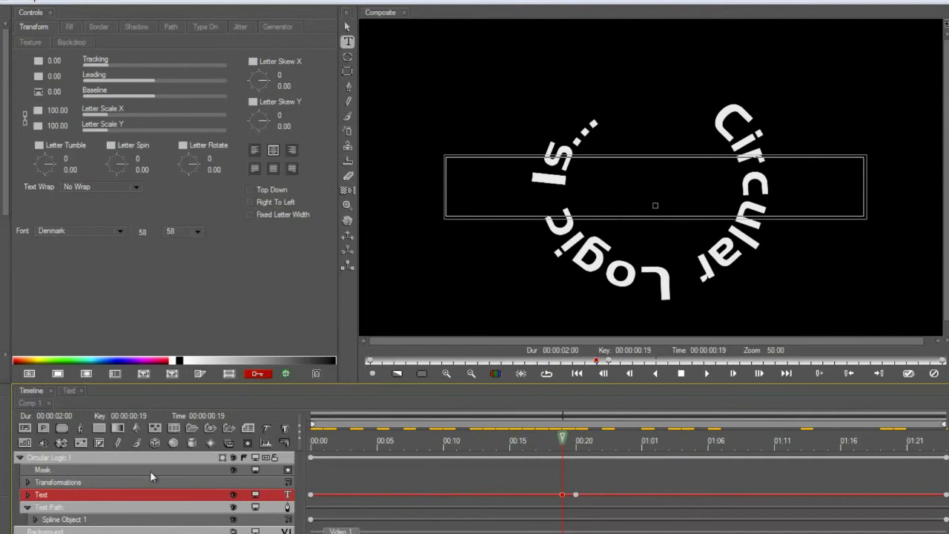
left_click(79, 459)
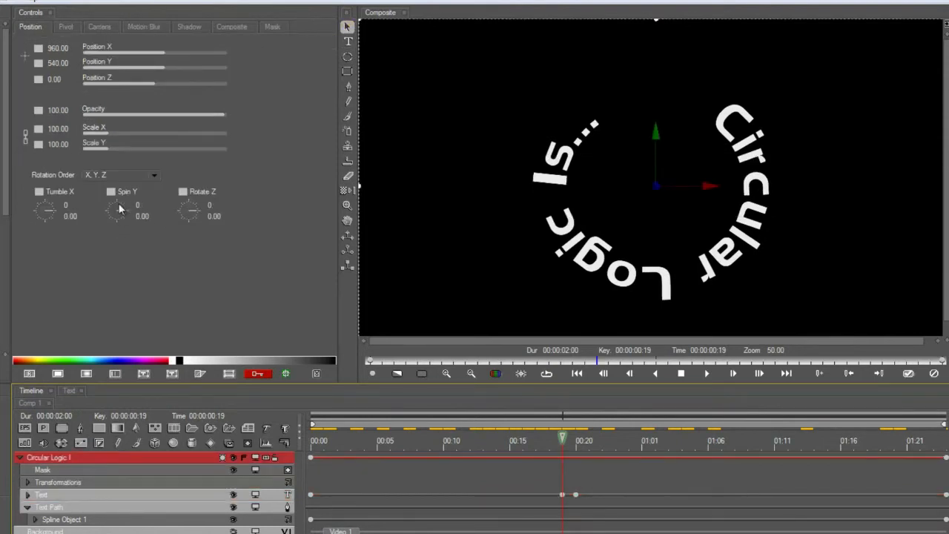
left_click_drag(119, 209, 51, 210)
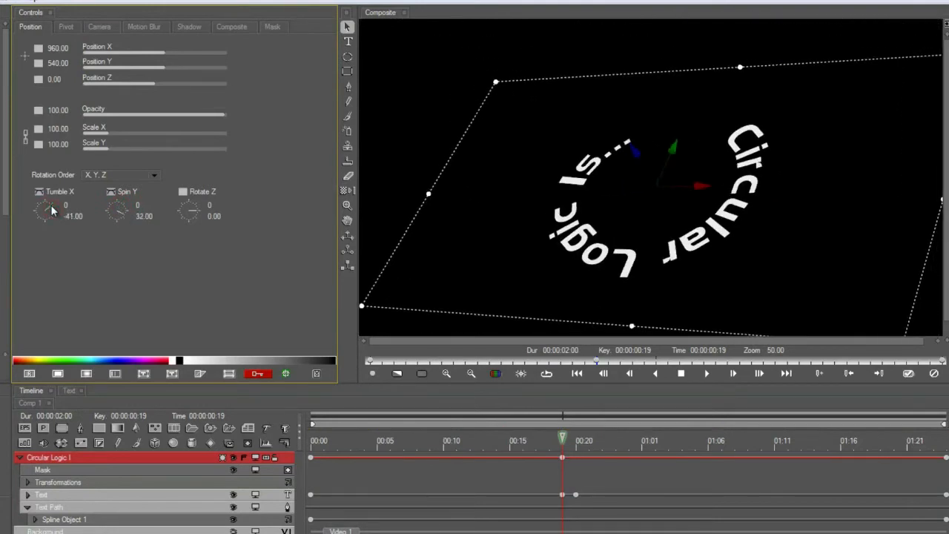
left_click(112, 193)
left_click(133, 207)
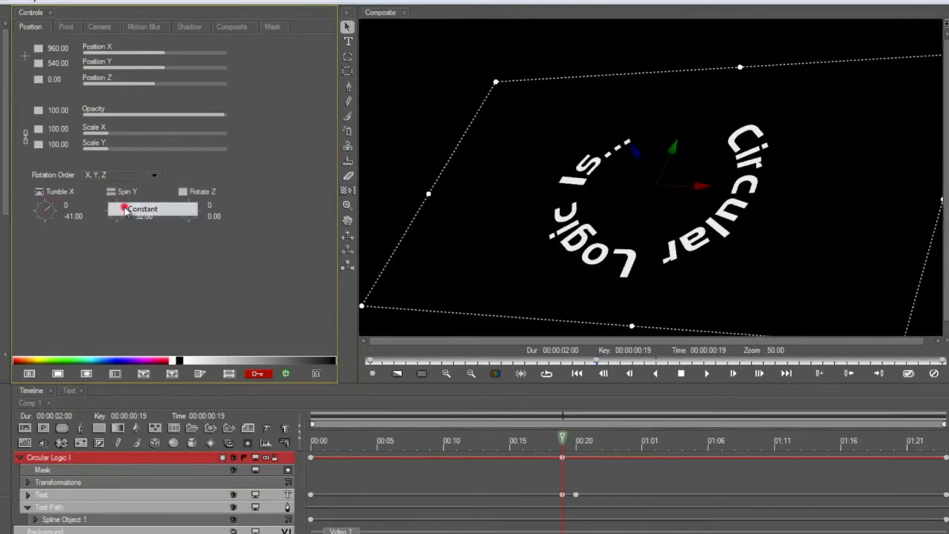
left_click_drag(552, 446, 629, 454)
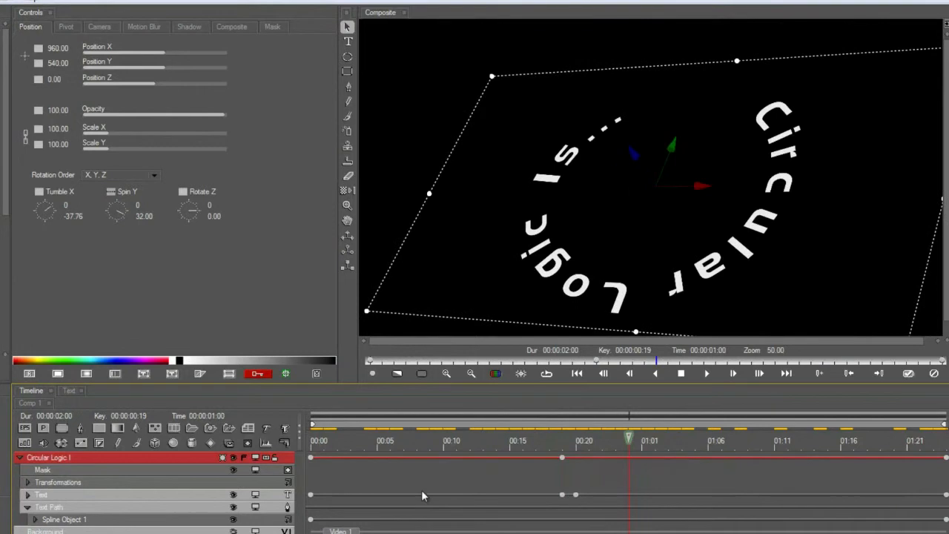
Set the text's On Path Motion to -76 at the first frame and preview the circular movement
left_click(96, 494)
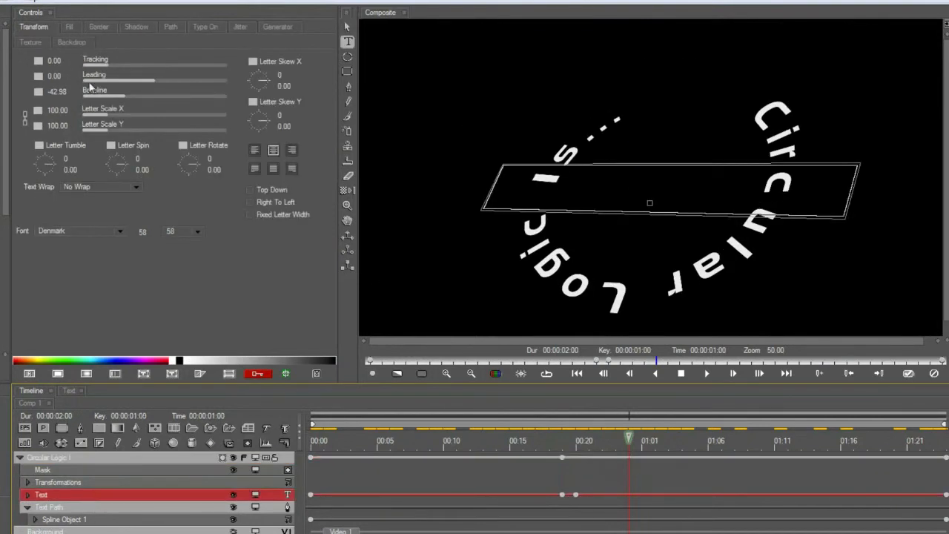
left_click(171, 27)
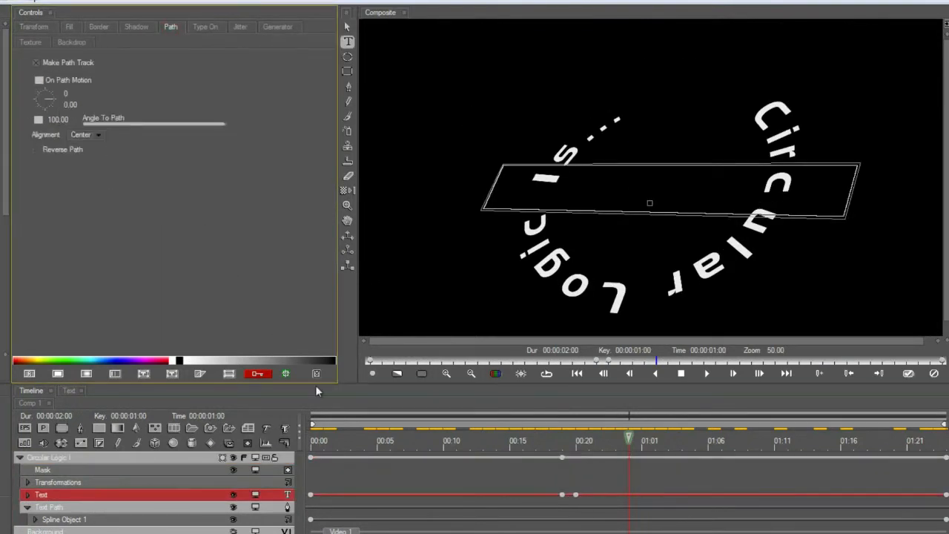
left_click(318, 439)
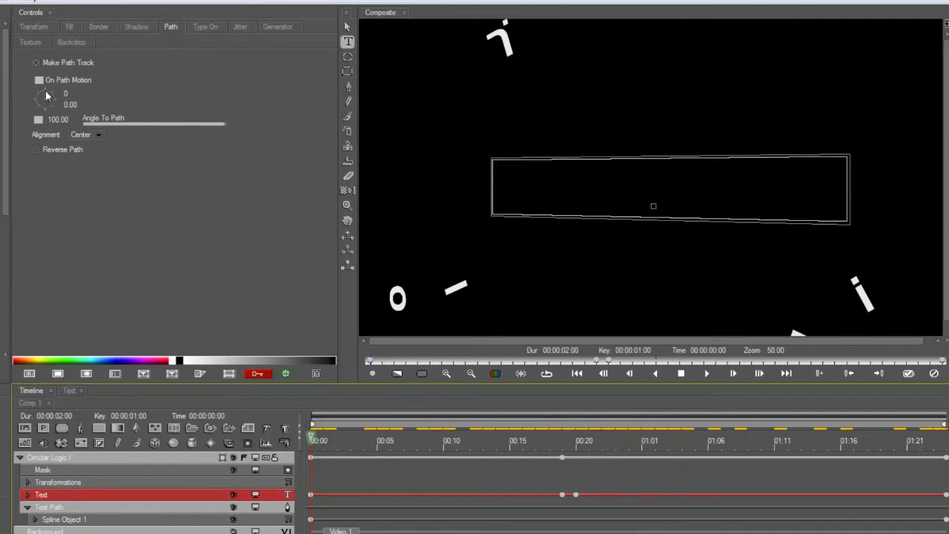
left_click(46, 95)
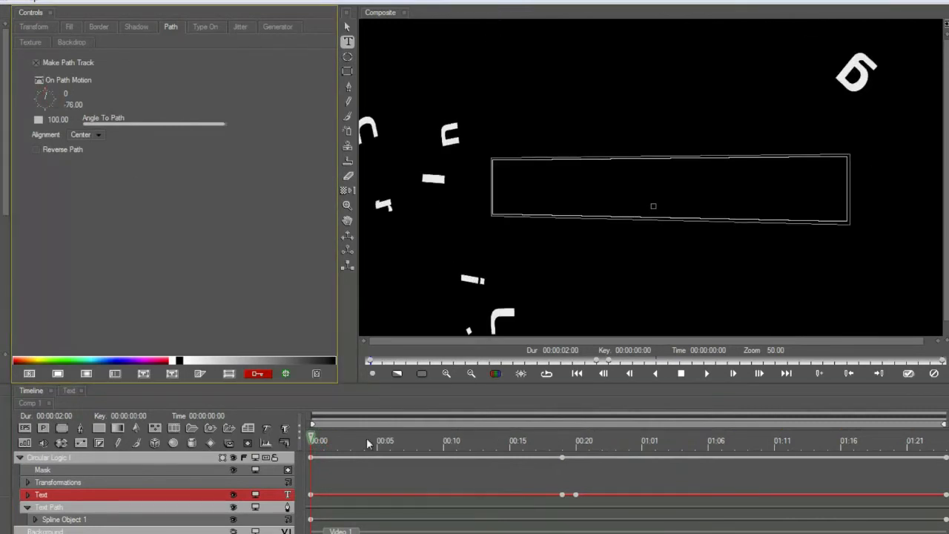
left_click_drag(368, 442, 643, 486)
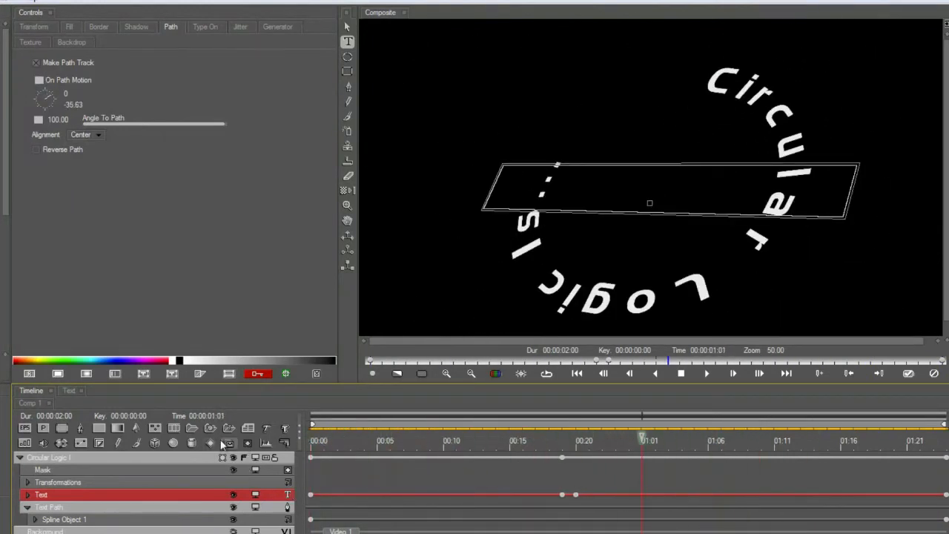
Enable motion blur for the composition and the Circular Logic track, preview it, and apply the effect to the Vegas event
left_click(227, 442)
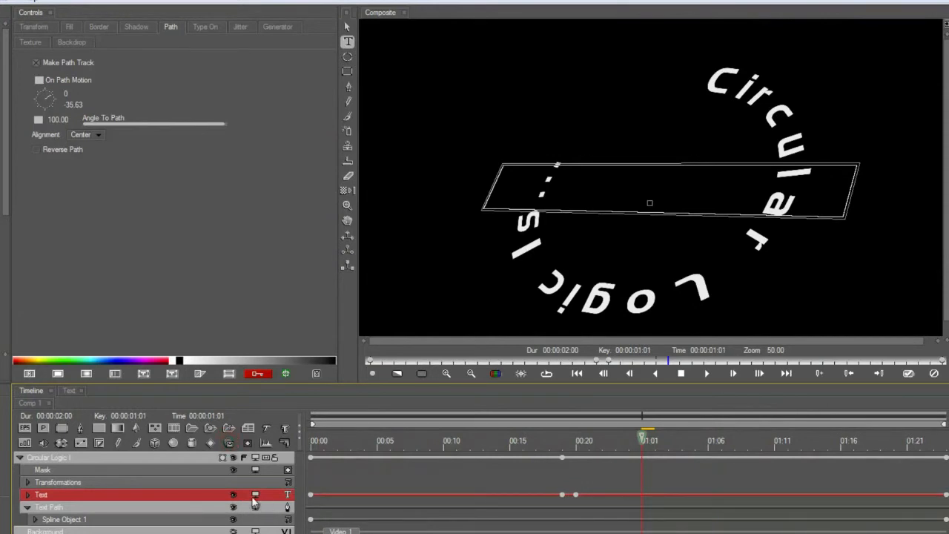
left_click(265, 460)
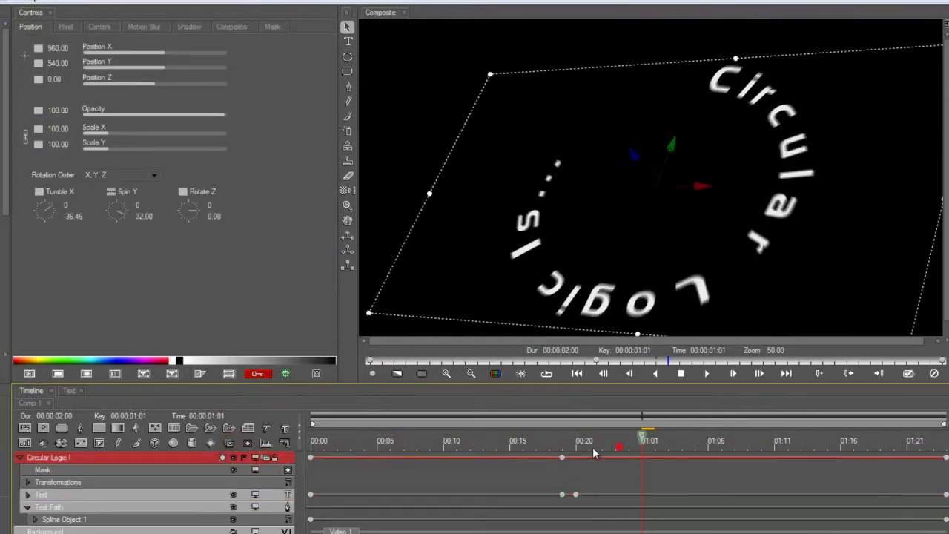
left_click_drag(593, 448, 904, 450)
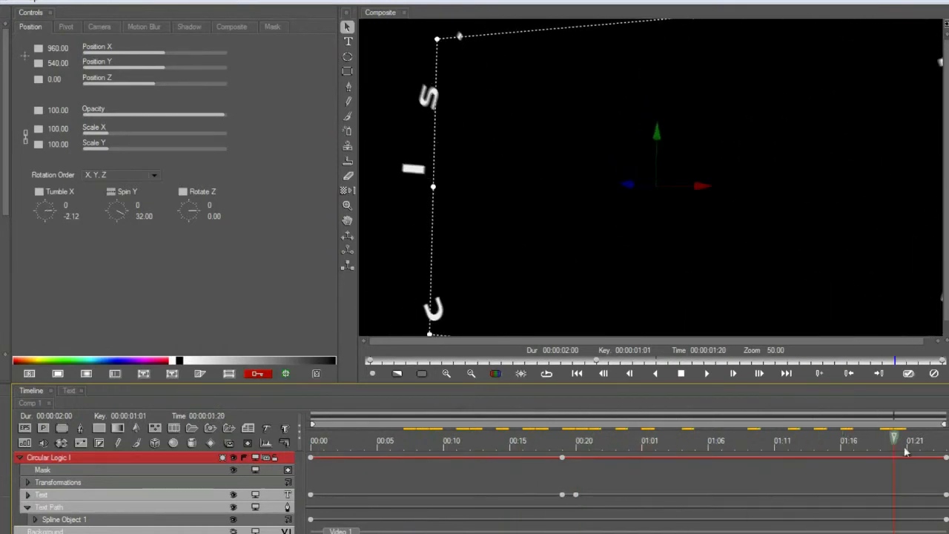
left_click(907, 371)
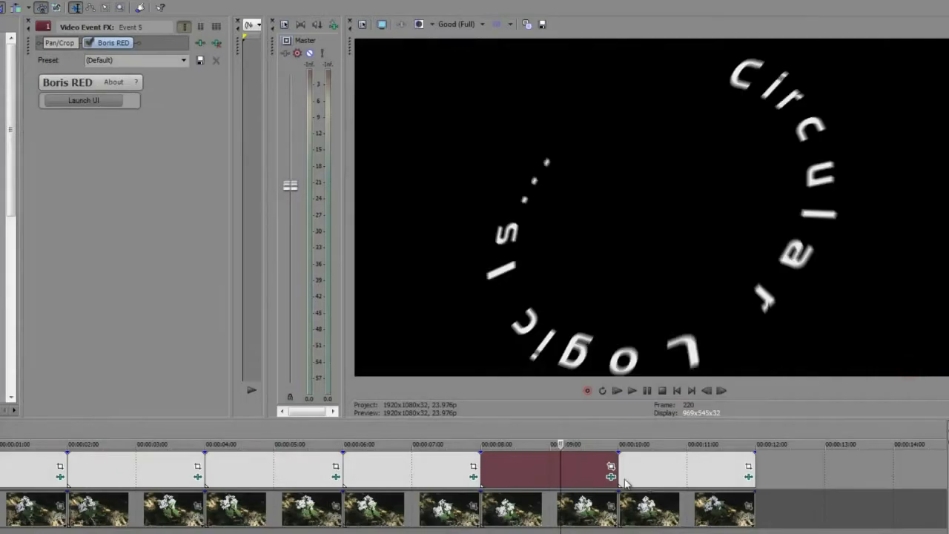
Preview the title animation in the last event on the Vegas timeline
left_click(674, 468)
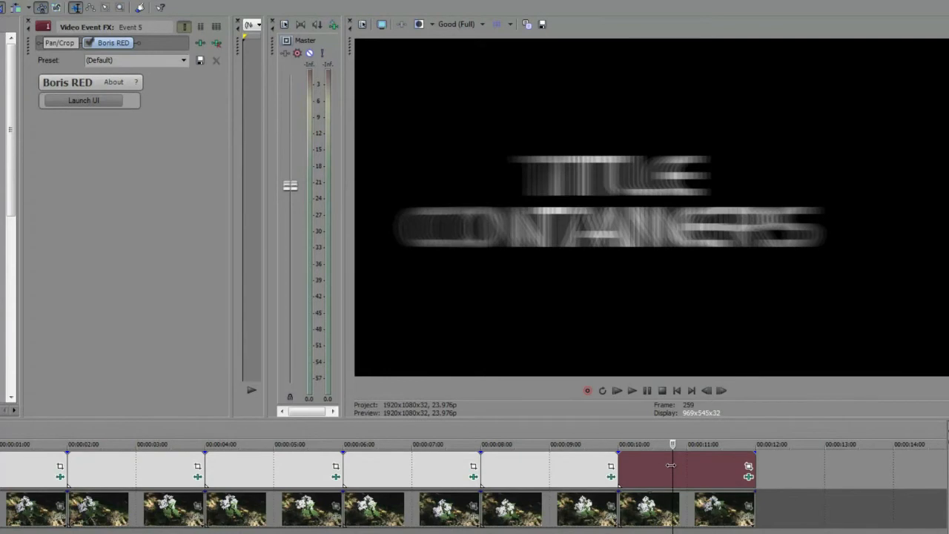
left_click_drag(671, 465, 700, 480)
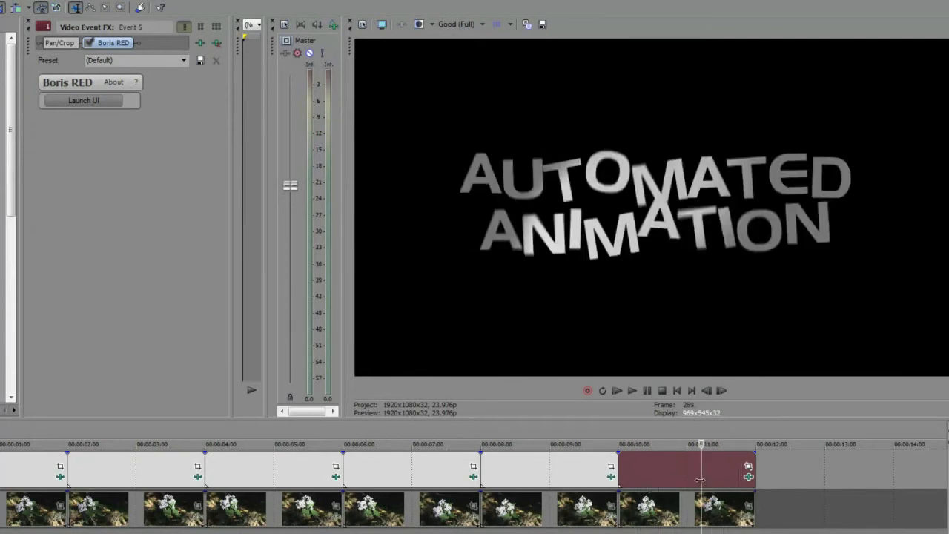
left_click(669, 474)
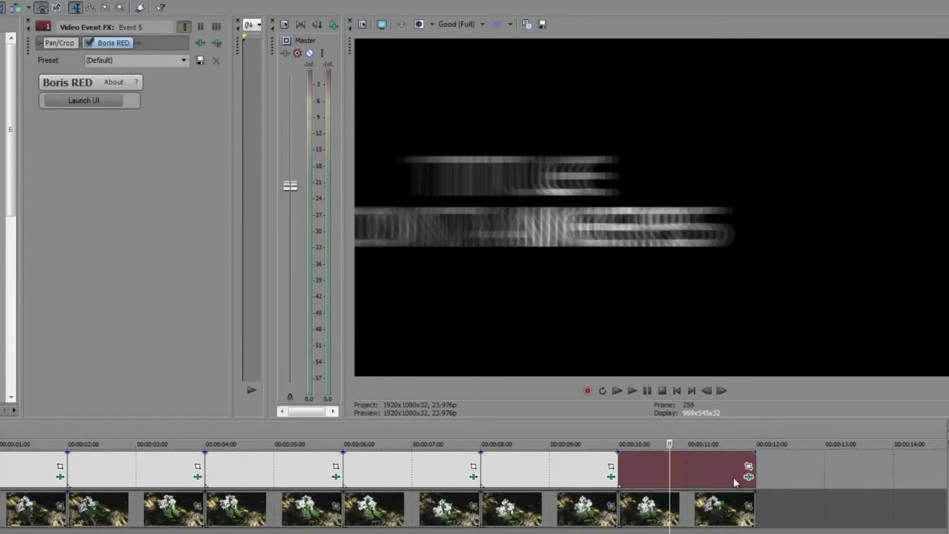
left_click(697, 474)
left_click_drag(701, 470, 742, 465)
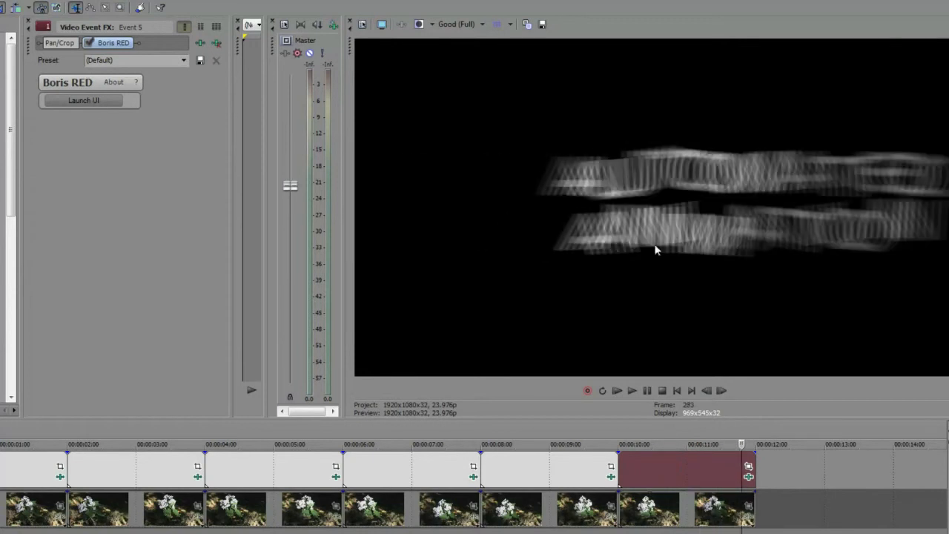
Open the last event's effect in Boris RED and preview the title container from the first frame
left_click(748, 477)
left_click(67, 101)
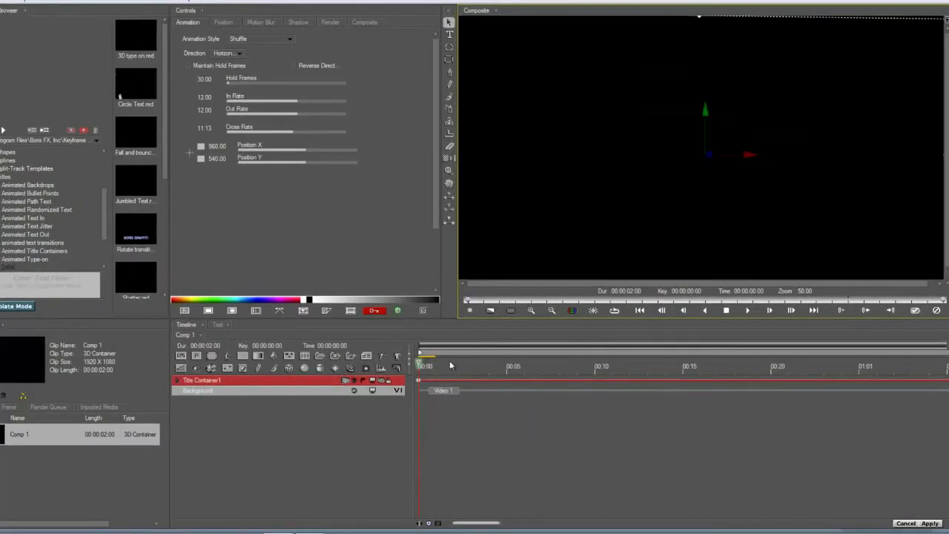
left_click_drag(437, 364, 840, 384)
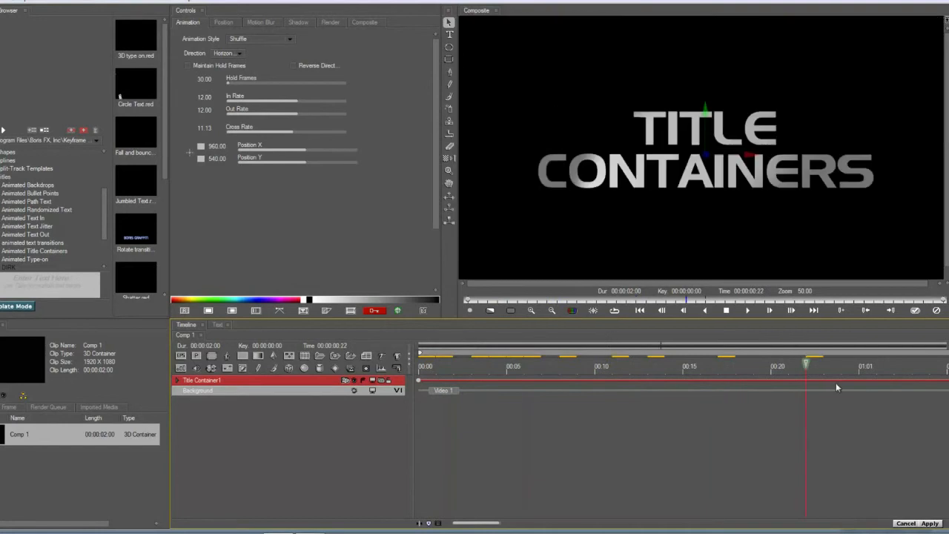
Expand the Title Container track and examine the title tracks nested inside it
left_click(176, 380)
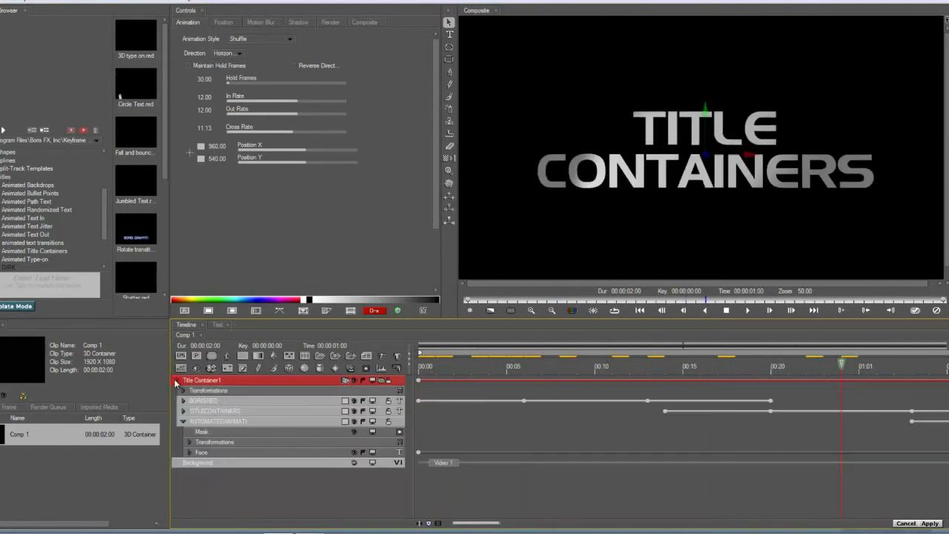
left_click(209, 405)
left_click(210, 412)
left_click(207, 421)
left_click(213, 411)
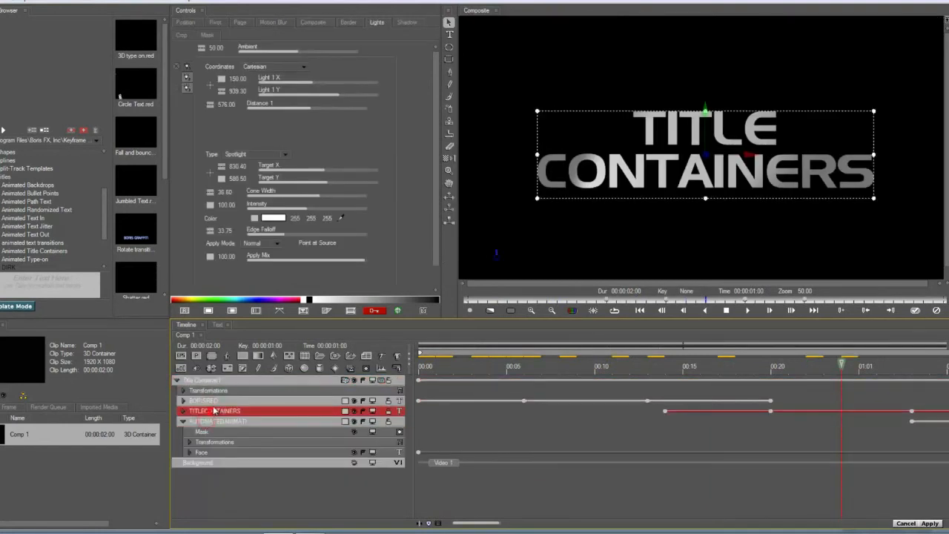
left_click(218, 404)
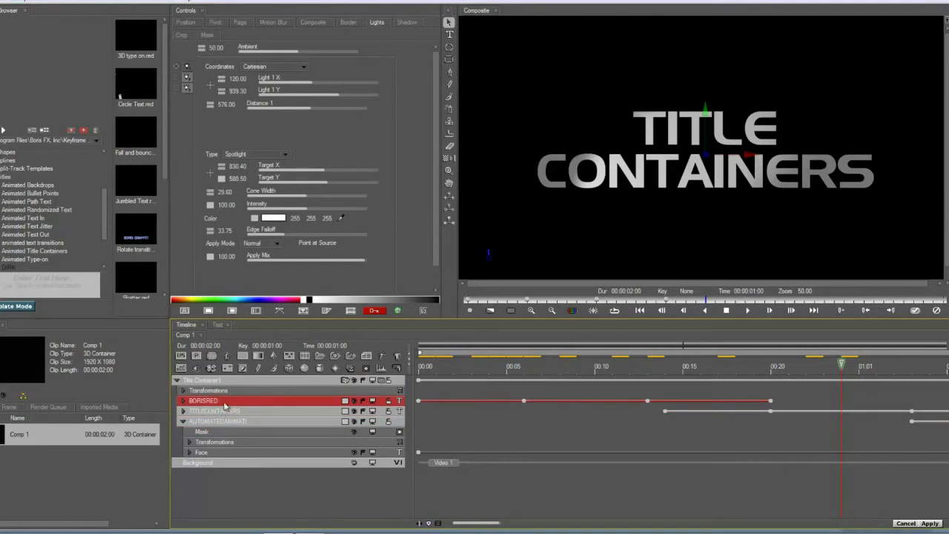
Delete the Title Container track and return to the first frame
left_click(221, 380)
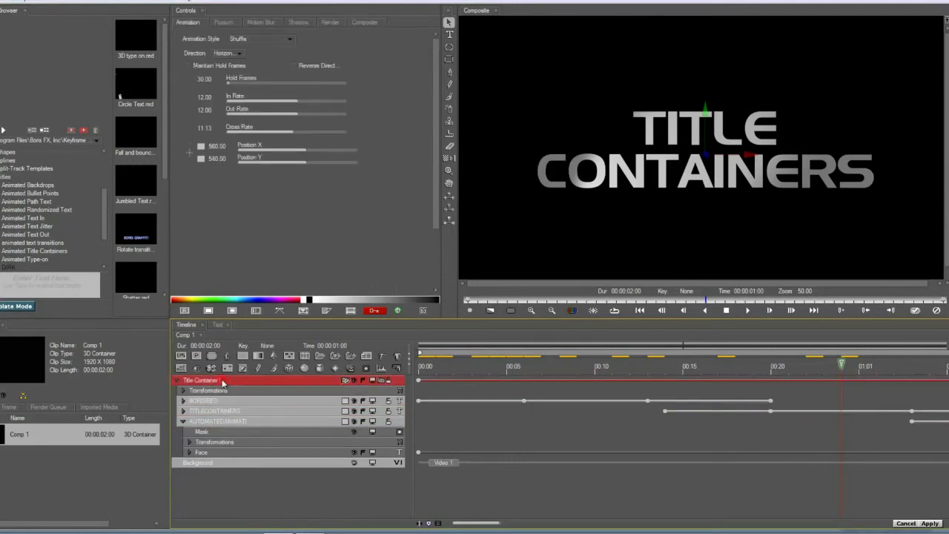
key("Delete")
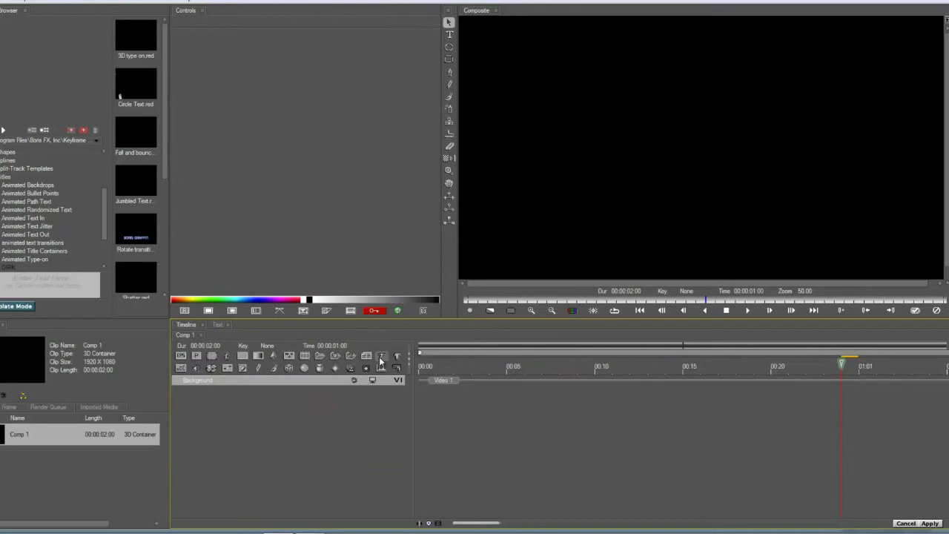
left_click_drag(454, 367, 415, 369)
Add a text track containing the first person's full name and update it in the composite
left_click(379, 358)
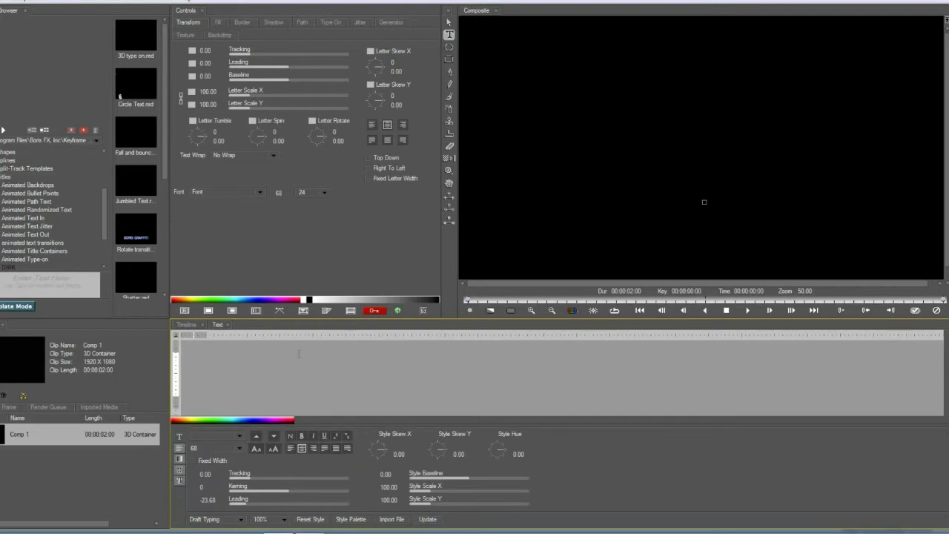
type("Z")
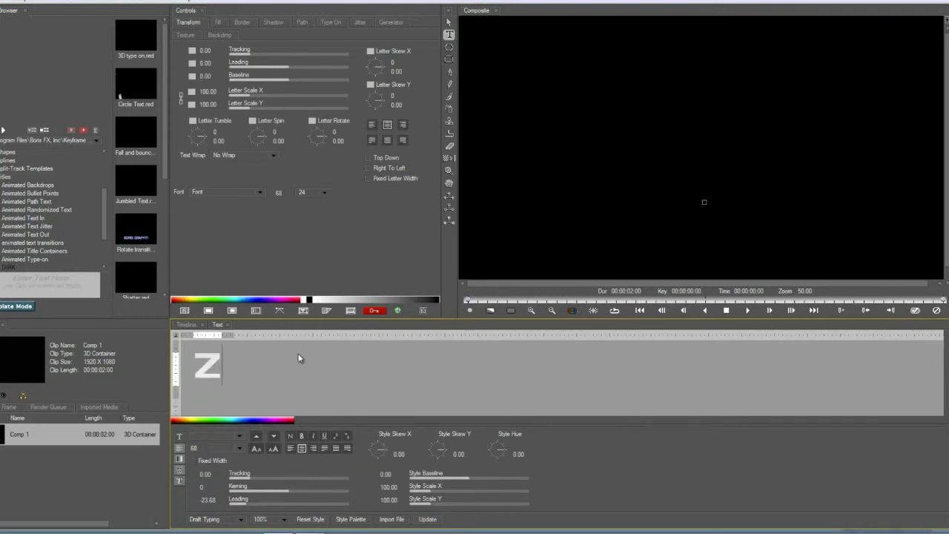
type("oe")
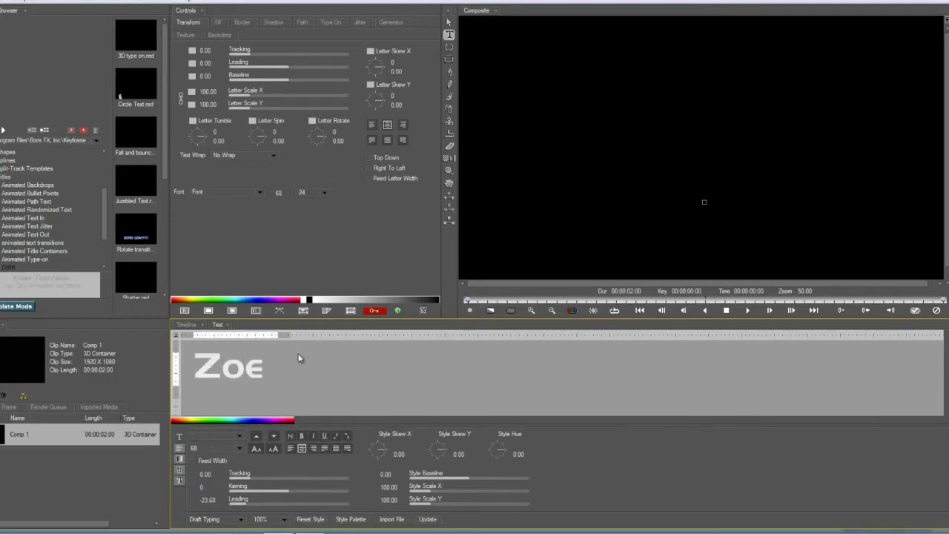
type(" Stargirl")
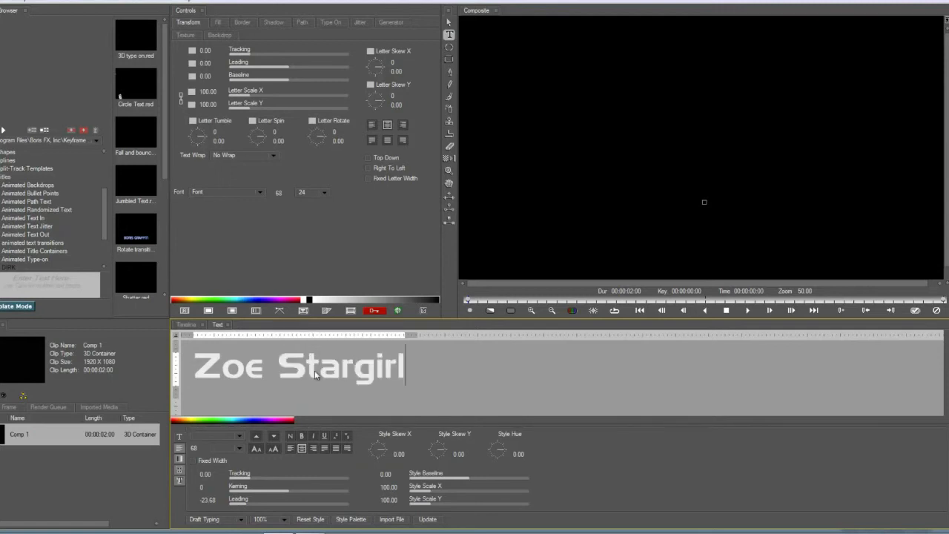
left_click(428, 519)
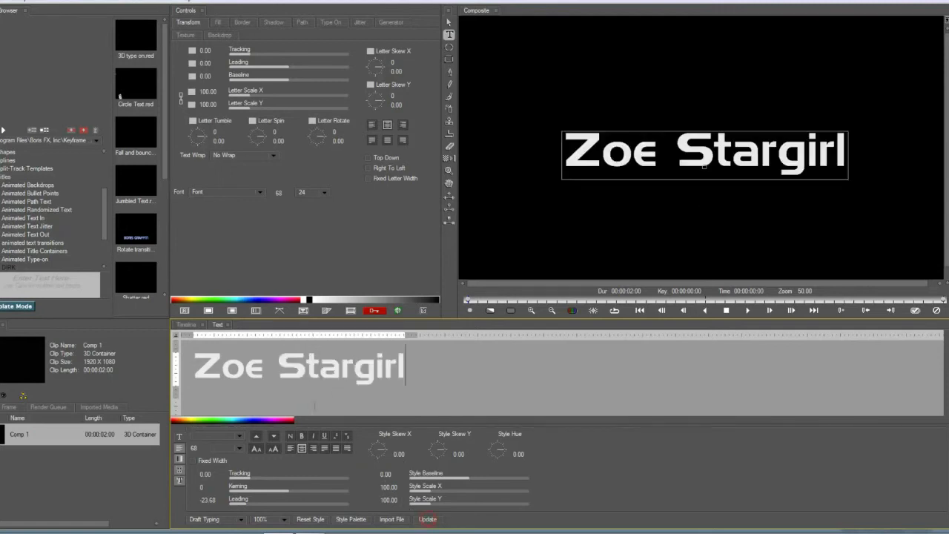
Add a second text track containing the second person's full name and update it in the composite
left_click(186, 325)
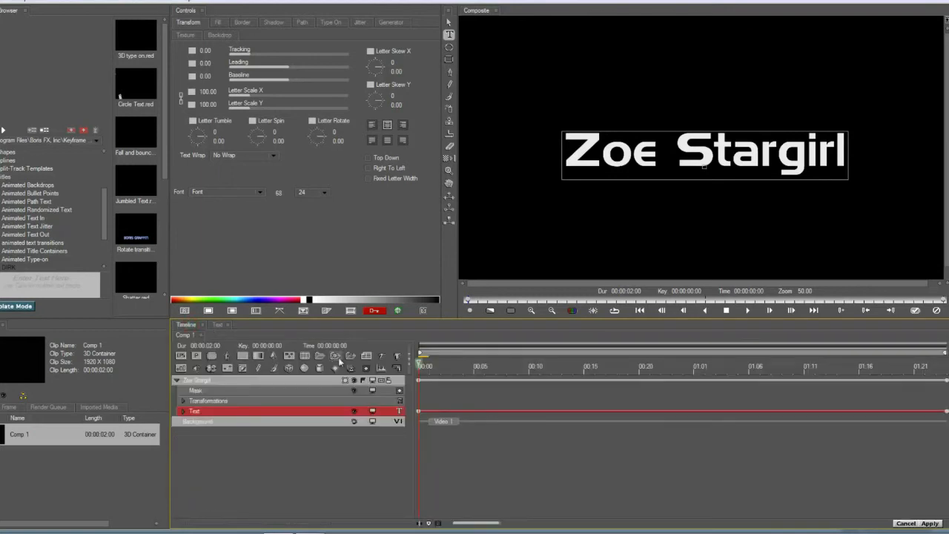
left_click(382, 358)
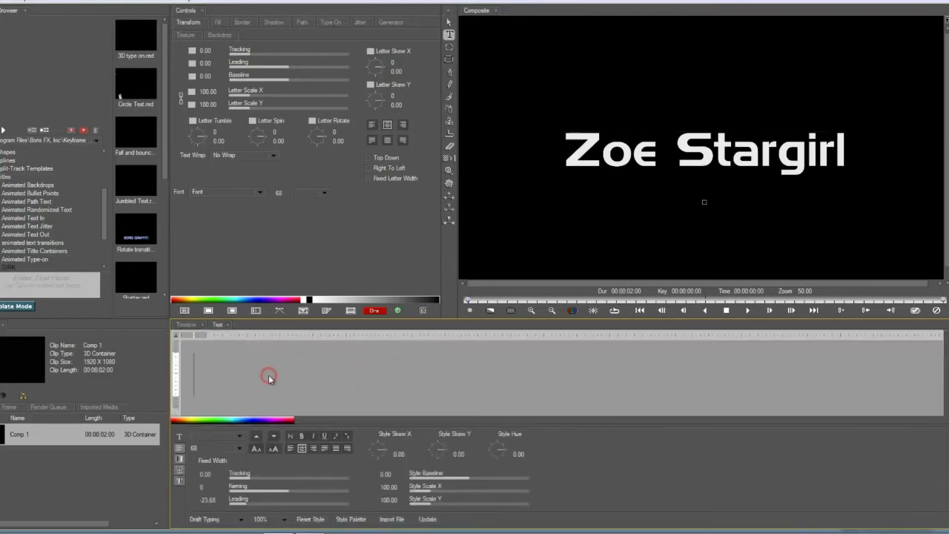
type("Eliza")
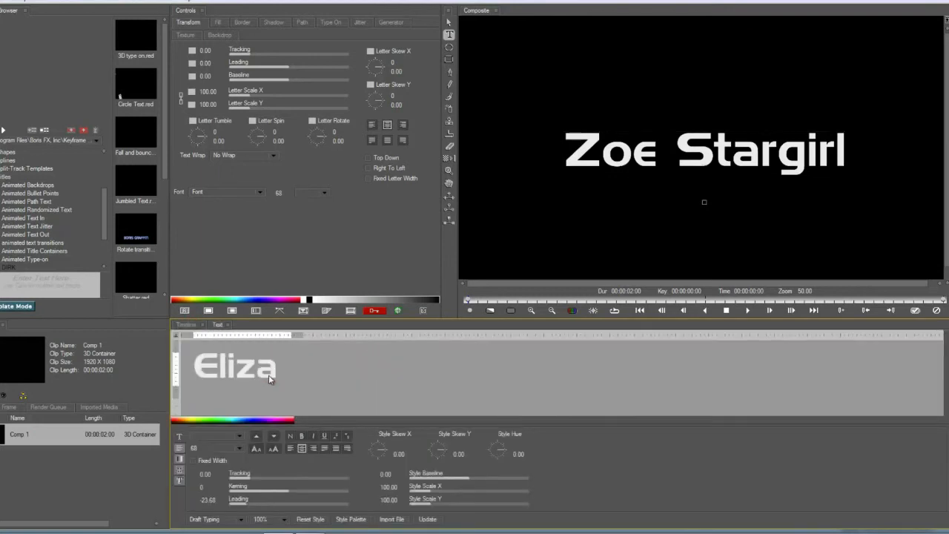
type(" Rockstar")
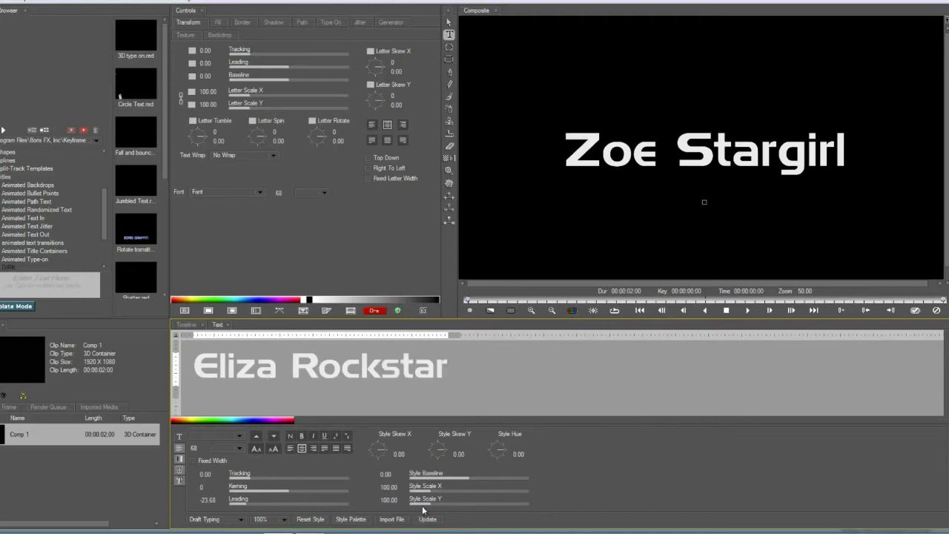
left_click(419, 520)
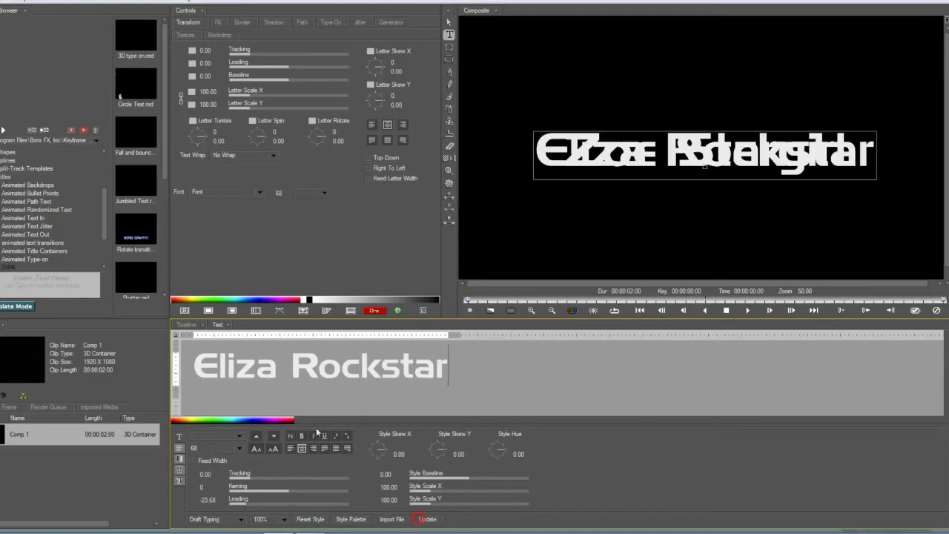
Add a third text track containing the third person's full name and update it in the composite
left_click(181, 325)
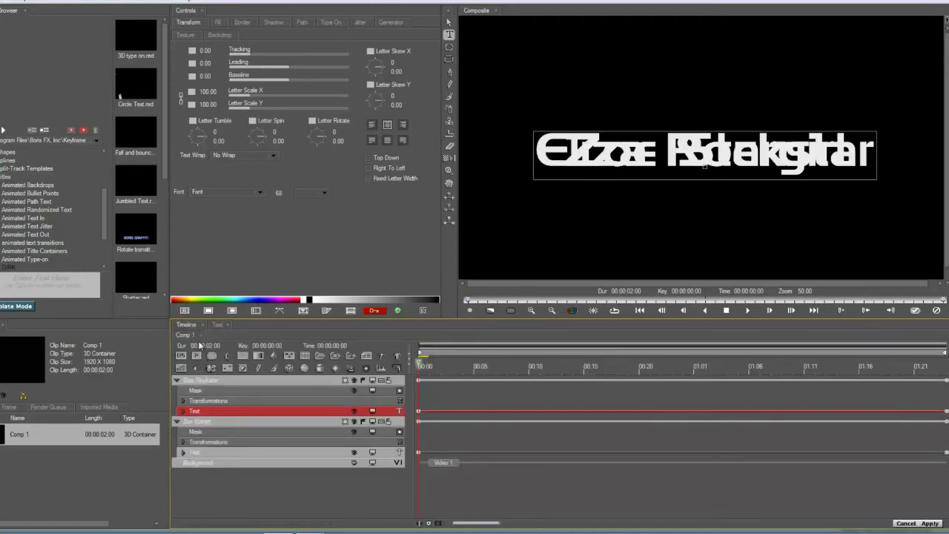
left_click(379, 357)
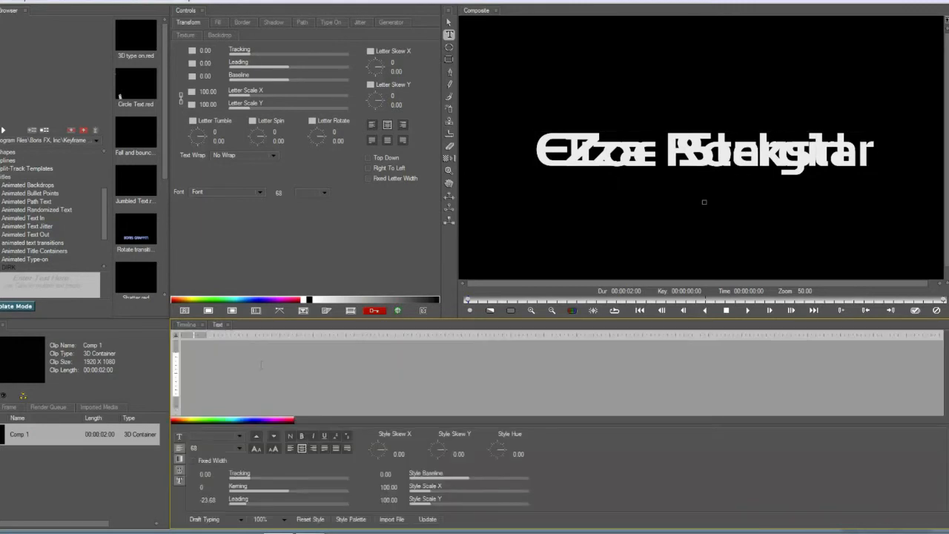
type("Paul")
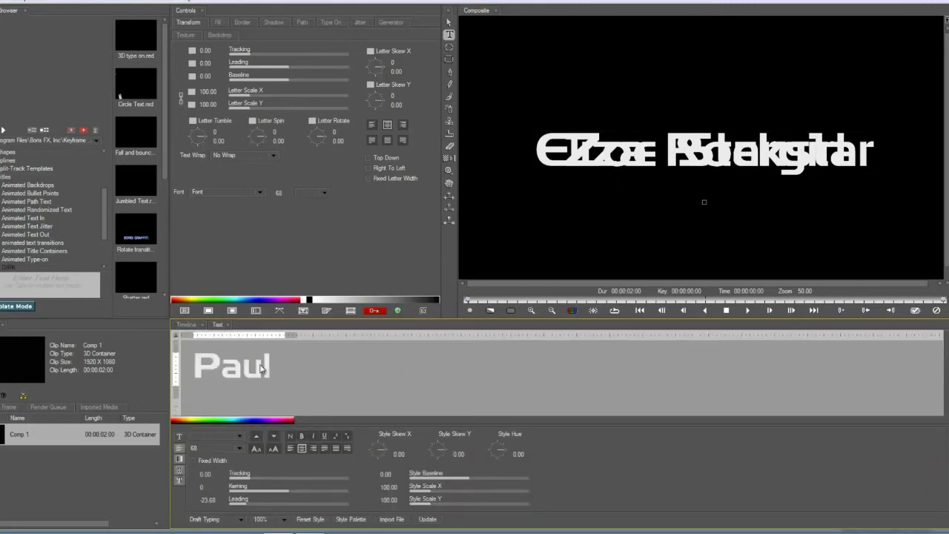
type(" Ezzy")
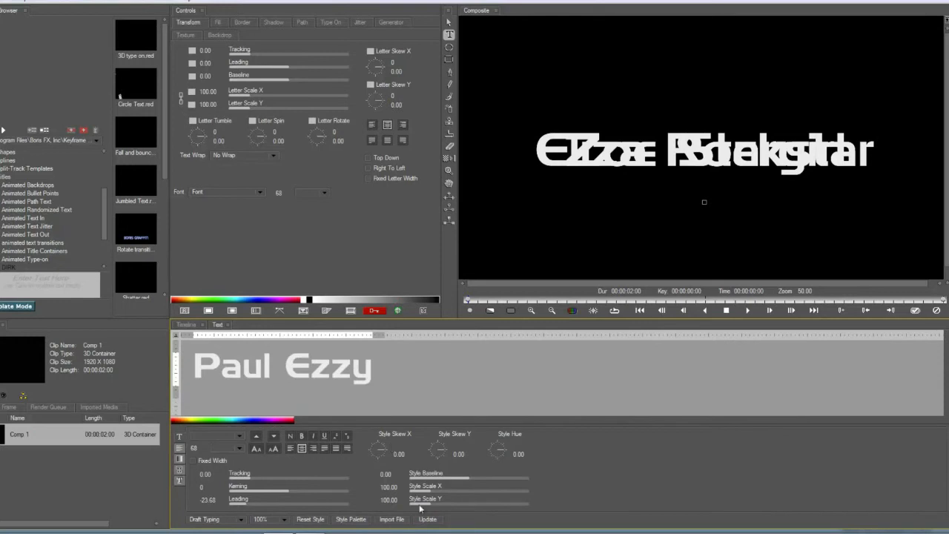
left_click(427, 519)
Collapse the three name tracks in the timeline and hide the two lower ones so only the topmost name renders
left_click(186, 325)
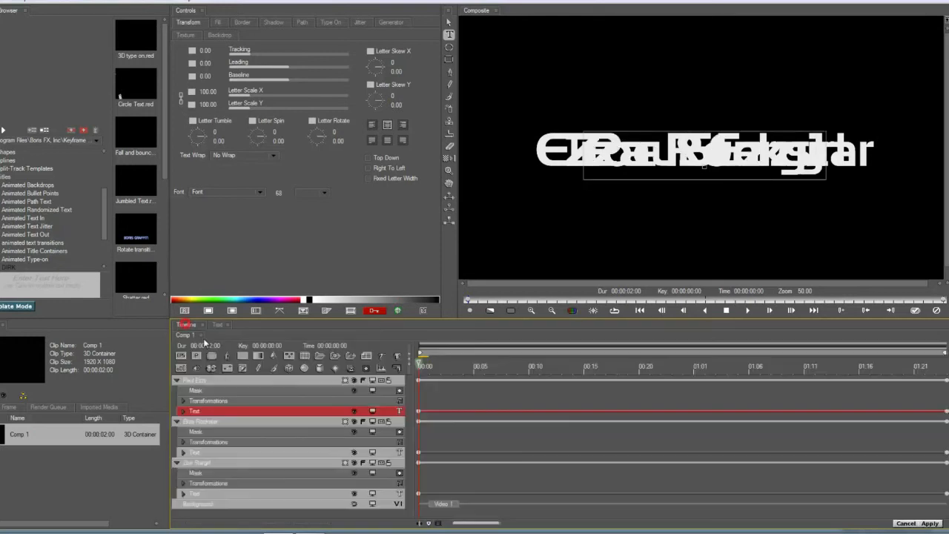
left_click(200, 421)
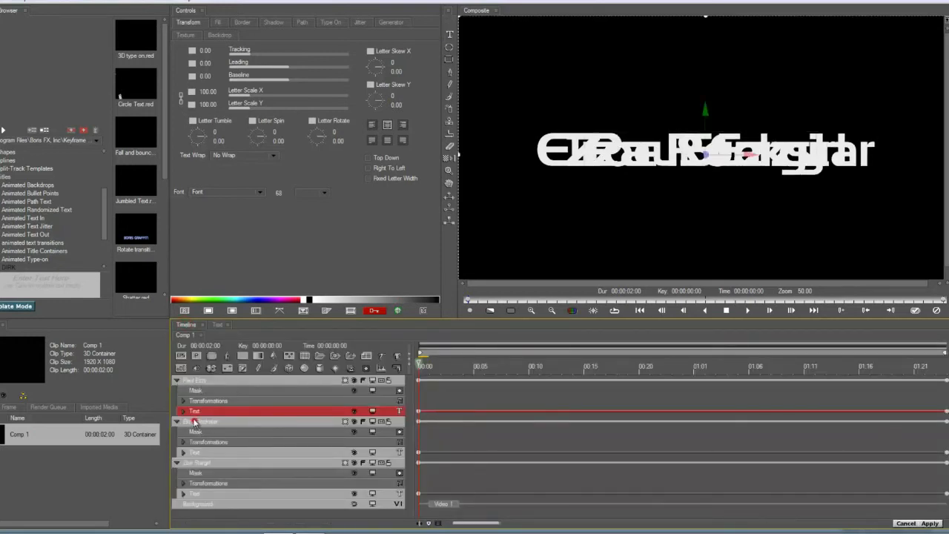
left_click(175, 381)
left_click(176, 380)
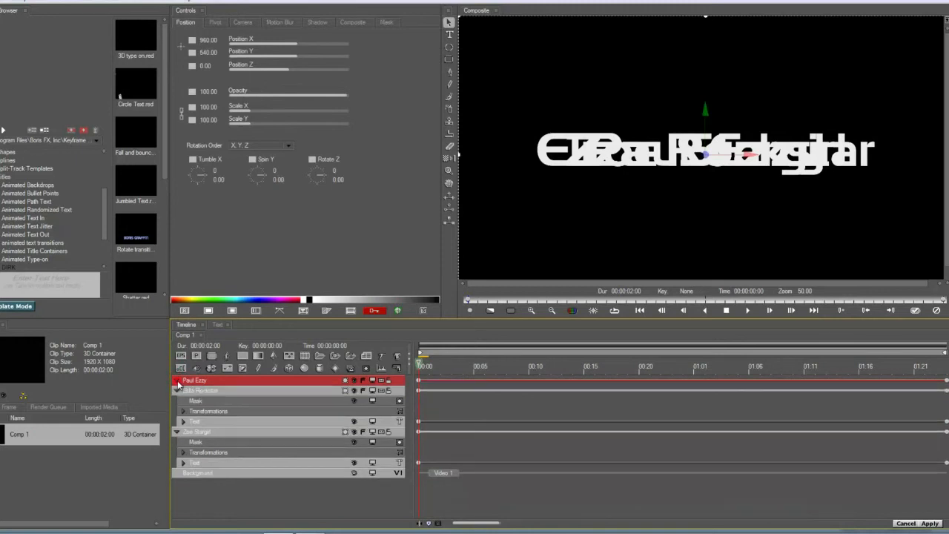
left_click(176, 390)
left_click(177, 400)
left_click(206, 401)
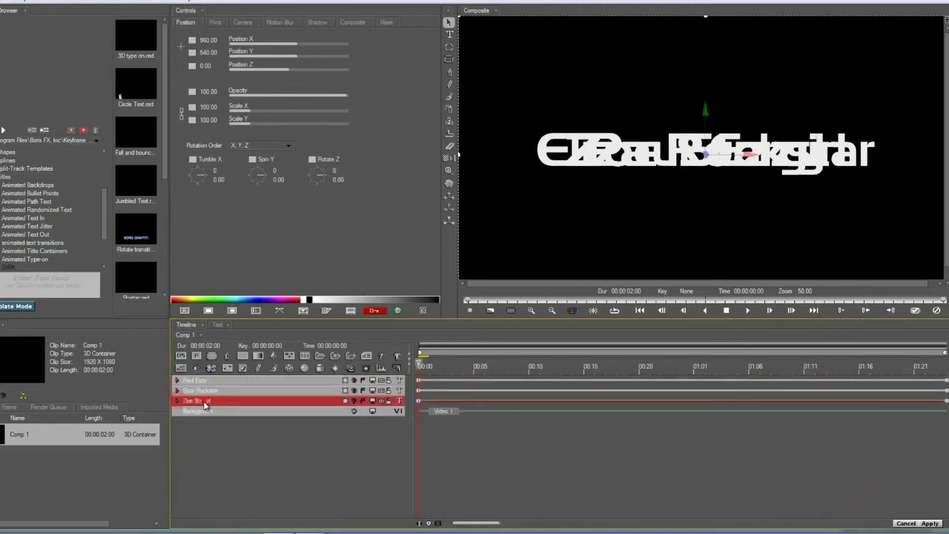
left_click(352, 391)
left_click(353, 401)
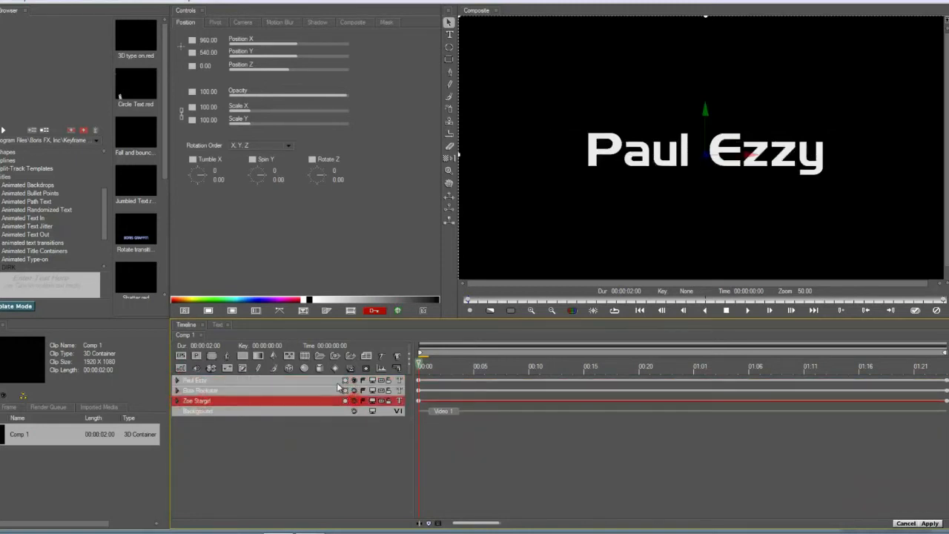
Change the shape of the topmost name track to 3D Plane
left_click(358, 381)
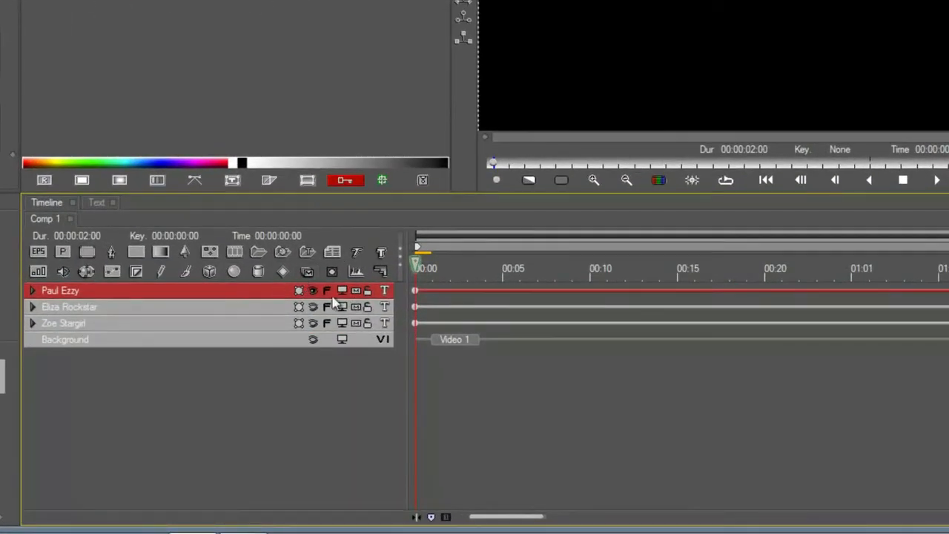
left_click(298, 289)
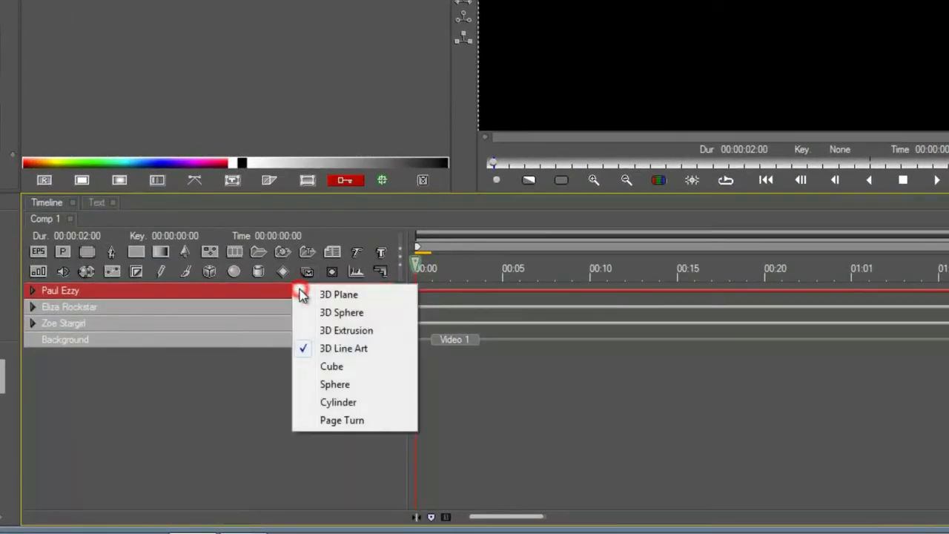
left_click(370, 295)
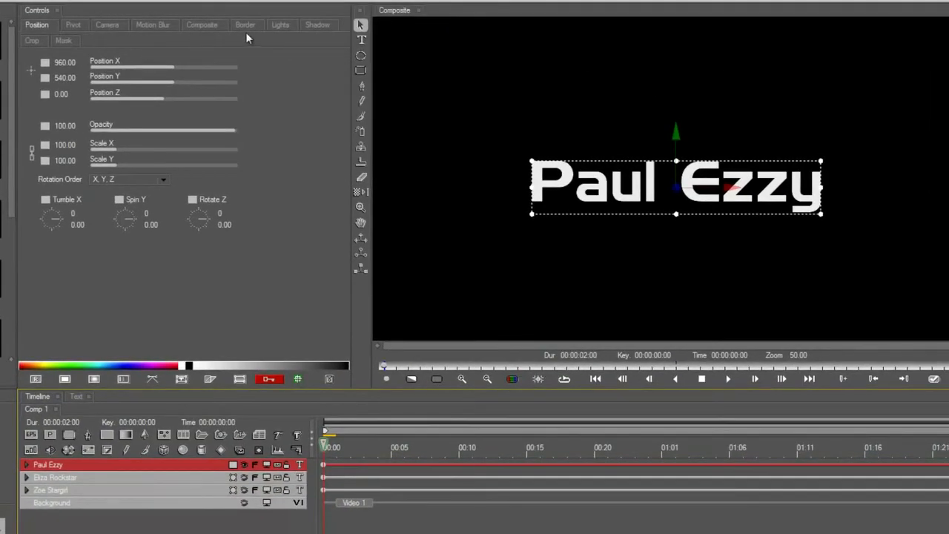
Lower the name track's Ambient light to 8.93 with Constant interpolation and enable light 1
left_click(280, 26)
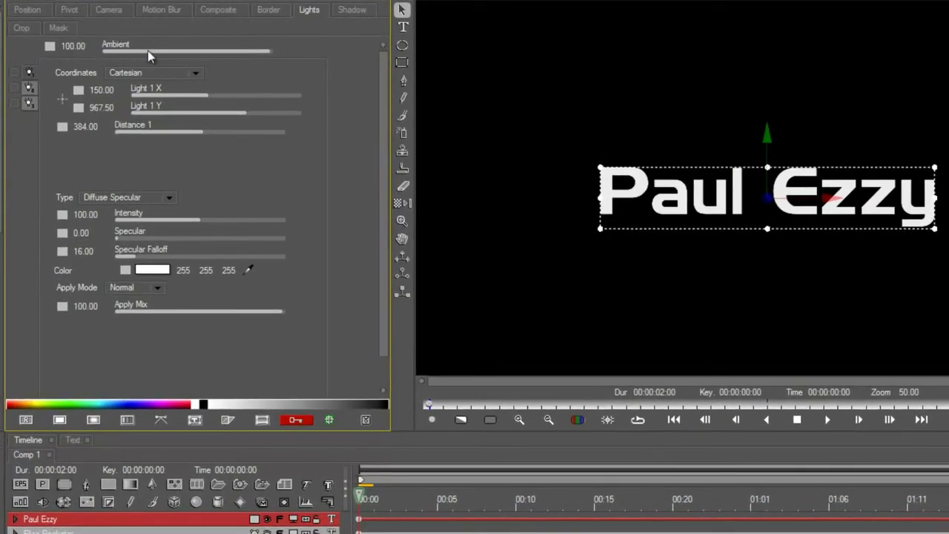
left_click_drag(148, 50, 123, 53)
right_click(49, 46)
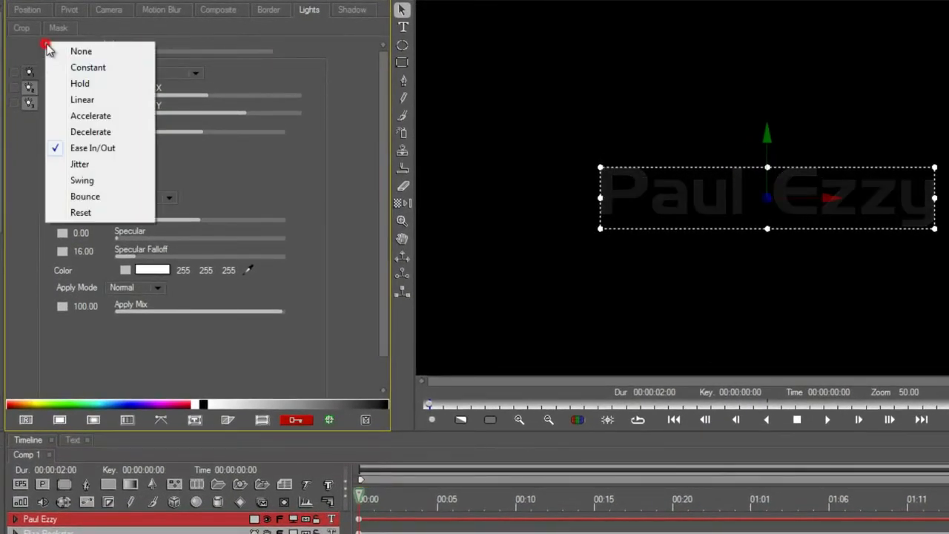
left_click(74, 67)
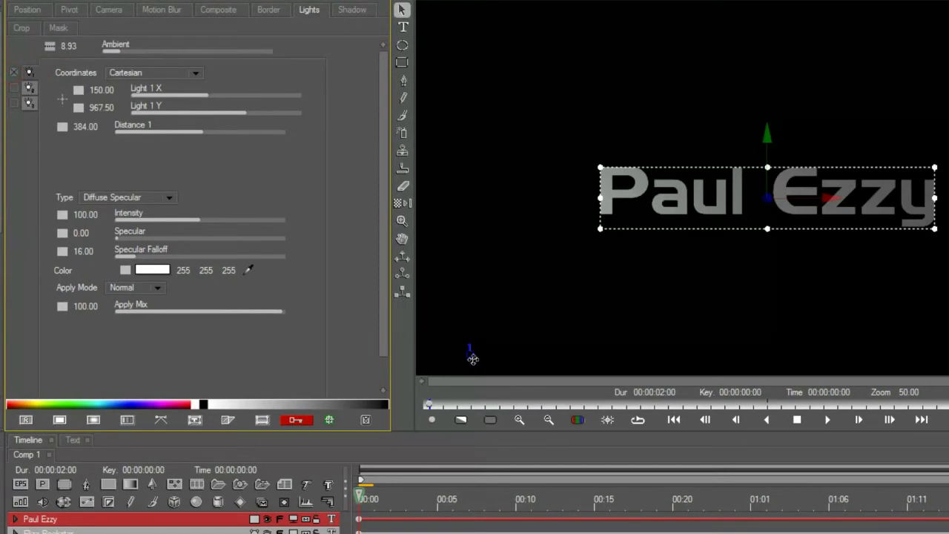
Move light 1 below the name to about X 112, Y 995.5 and change its type to Spotlight
mouse_move(473, 359)
left_mouse_down()
mouse_move(536, 296)
mouse_move(741, 222)
mouse_move(711, 343)
mouse_move(787, 137)
mouse_move(484, 199)
mouse_move(838, 157)
mouse_move(619, 324)
mouse_move(476, 369)
left_mouse_up()
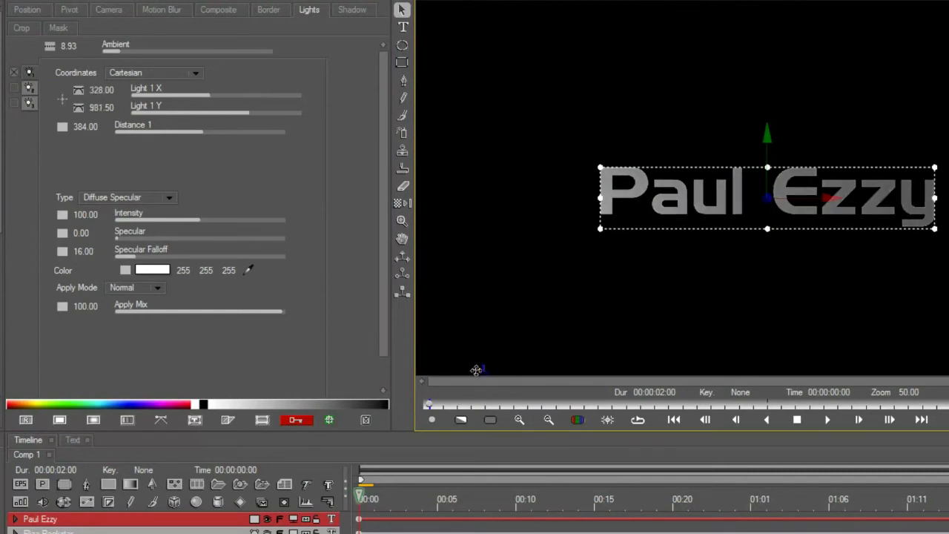
left_click(132, 201)
left_click(120, 220)
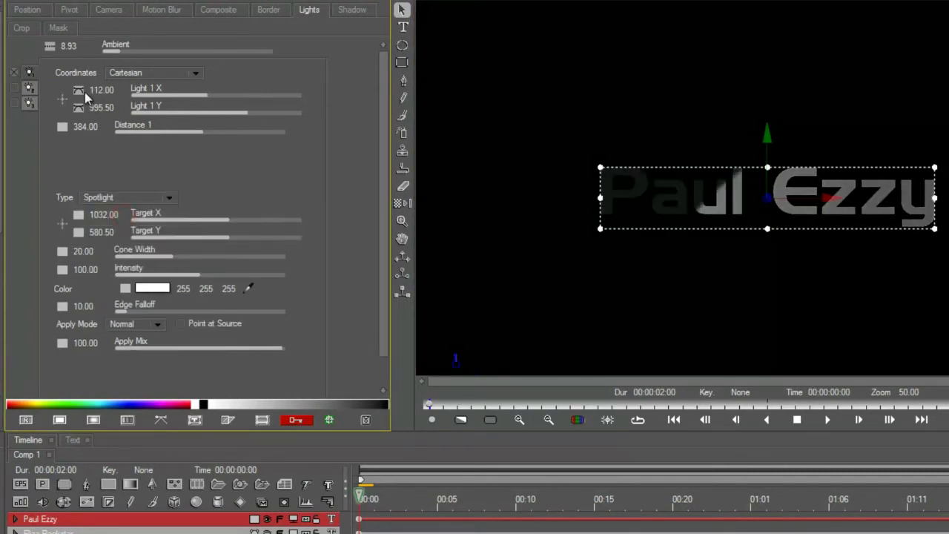
Set Light 1 X and Light 1 Y to Constant interpolation and shift the light to about X 92, Y 999.5
left_click(85, 93)
left_click(107, 110)
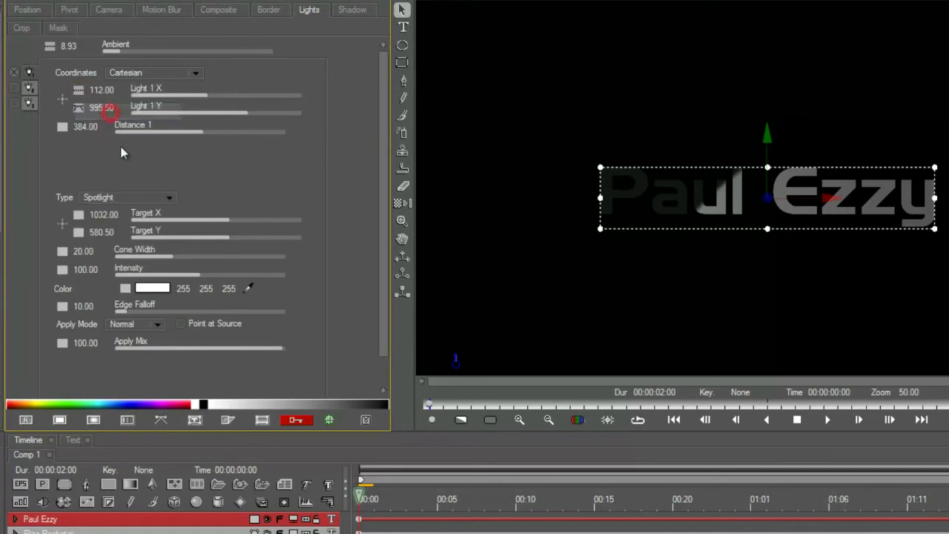
left_click(79, 107)
left_click(91, 128)
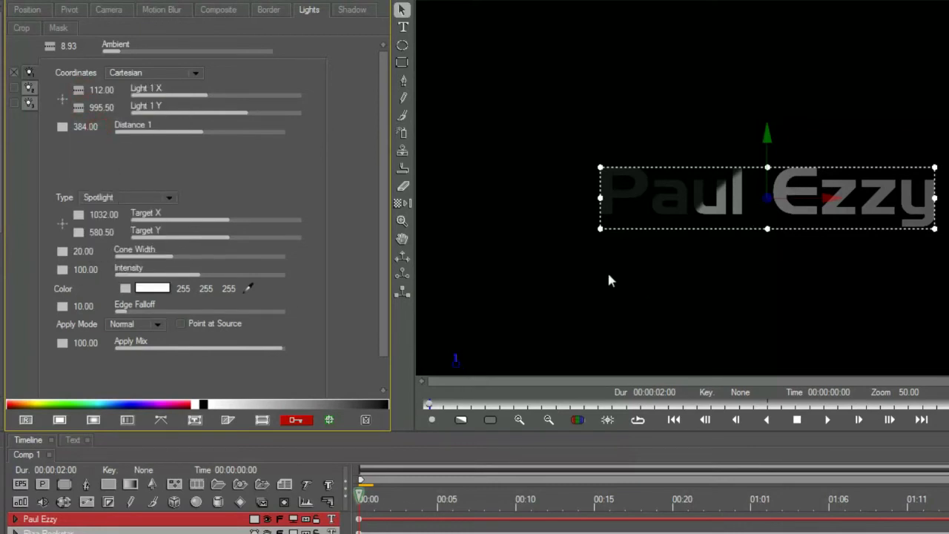
mouse_move(455, 360)
left_mouse_down()
mouse_move(445, 356)
mouse_move(462, 121)
mouse_move(436, 67)
mouse_move(431, 255)
mouse_move(449, 368)
mouse_move(483, 113)
mouse_move(471, 287)
mouse_move(461, 360)
mouse_move(450, 361)
left_mouse_up()
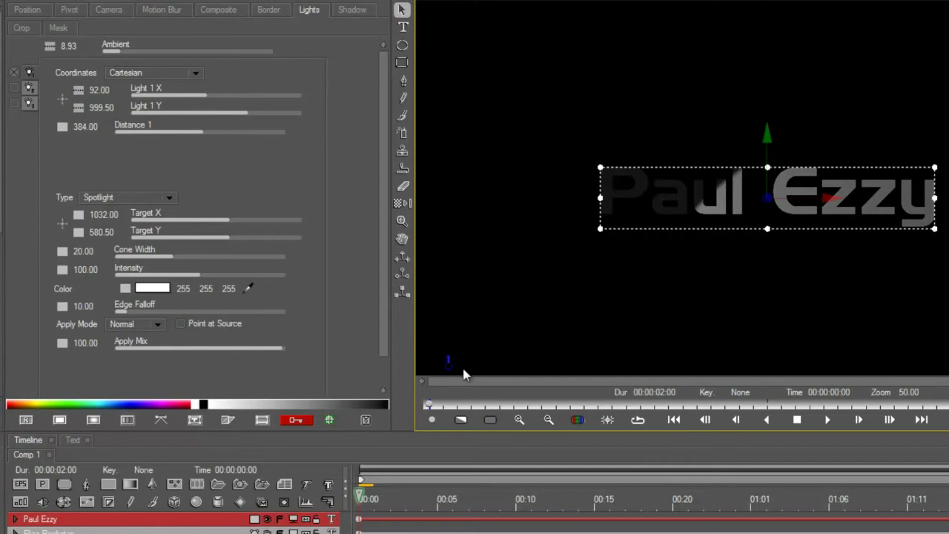
Move the spotlight's target to about X 826, Y 620.5 and set both target coordinates to Constant interpolation
left_click(687, 334)
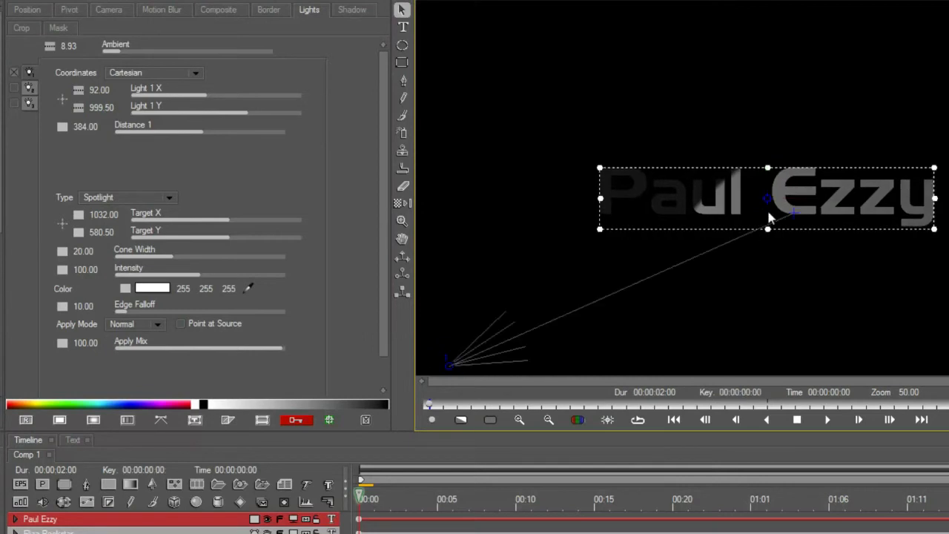
left_click(796, 211)
mouse_move(794, 214)
left_mouse_down()
mouse_move(698, 211)
mouse_move(714, 237)
mouse_move(718, 226)
left_mouse_up()
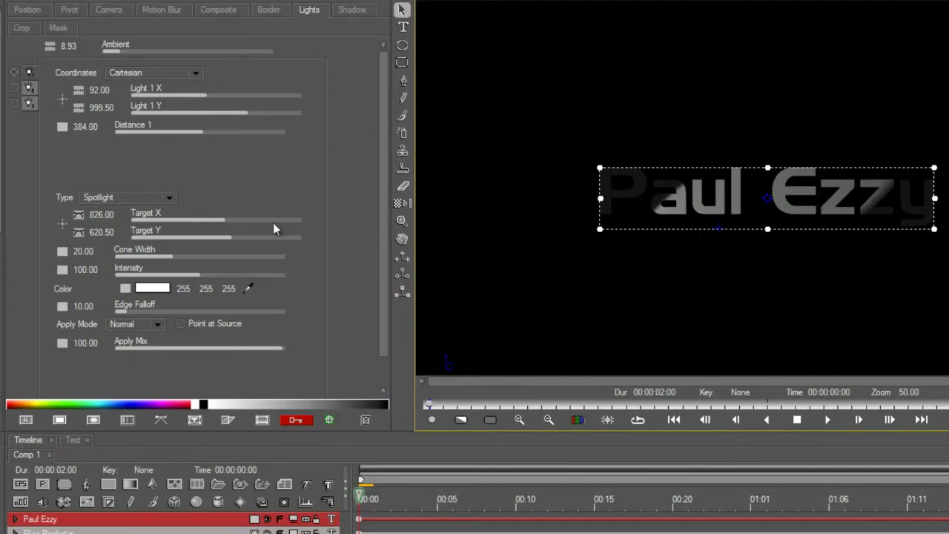
left_click(79, 216)
left_click(113, 236)
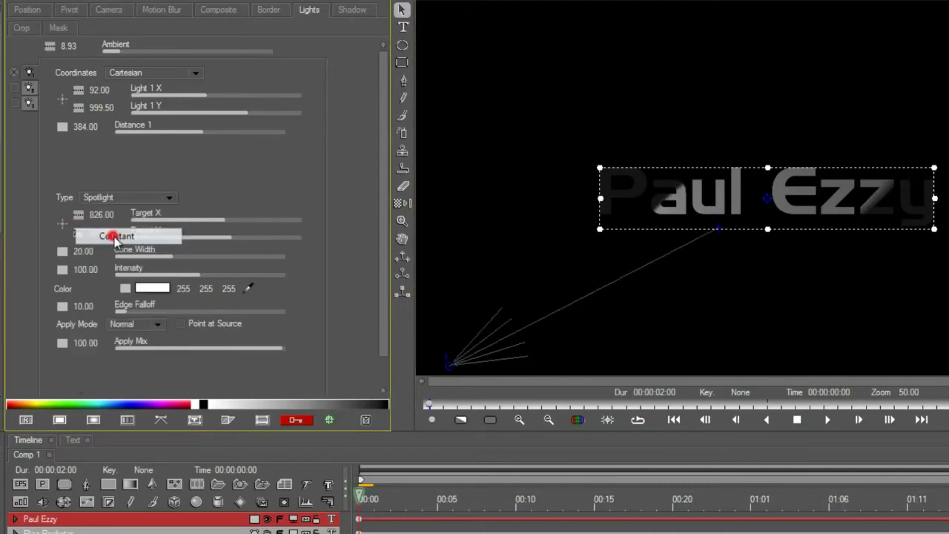
left_click(79, 232)
left_click(96, 250)
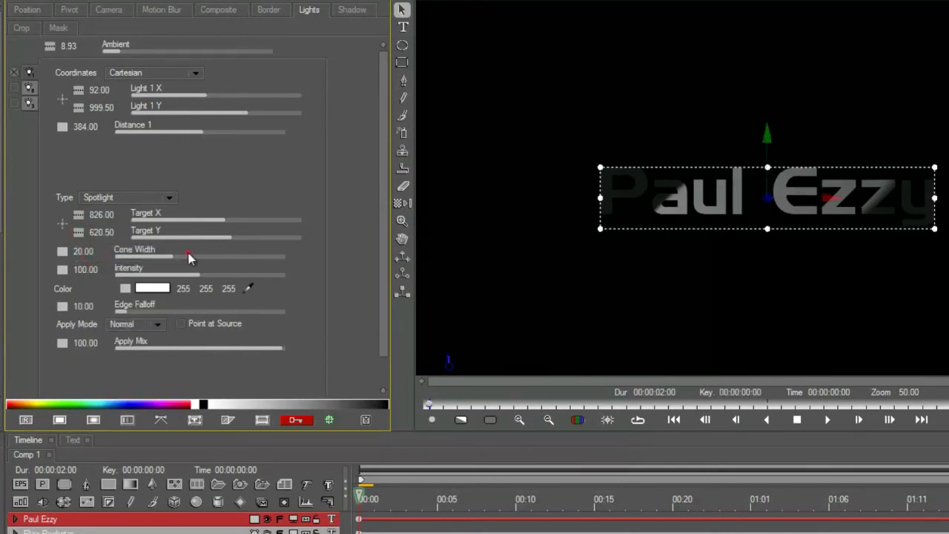
Set the spotlight's Cone Width to 28.93 and Edge Falloff to 59.29, both with Constant interpolation
mouse_move(189, 257)
left_mouse_down()
mouse_move(209, 252)
mouse_move(193, 253)
left_mouse_up()
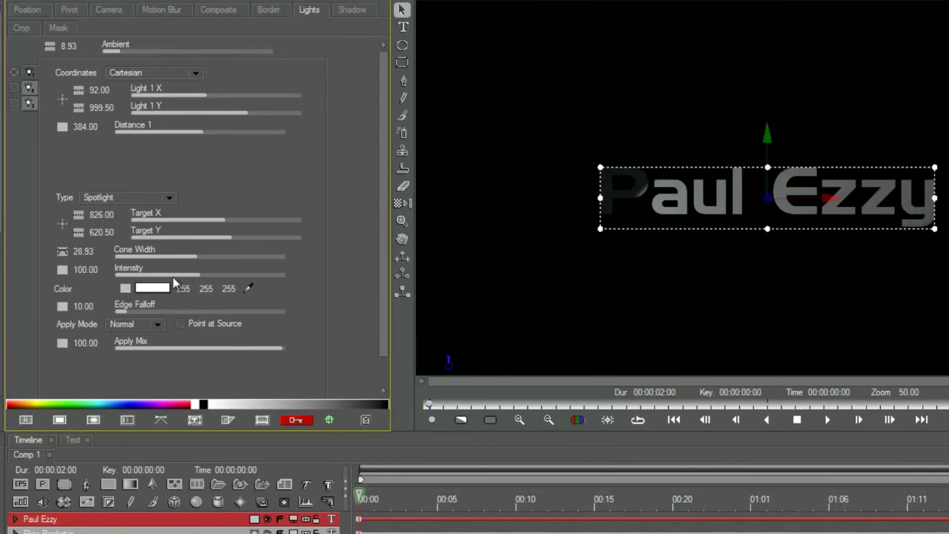
left_click_drag(134, 309, 213, 317)
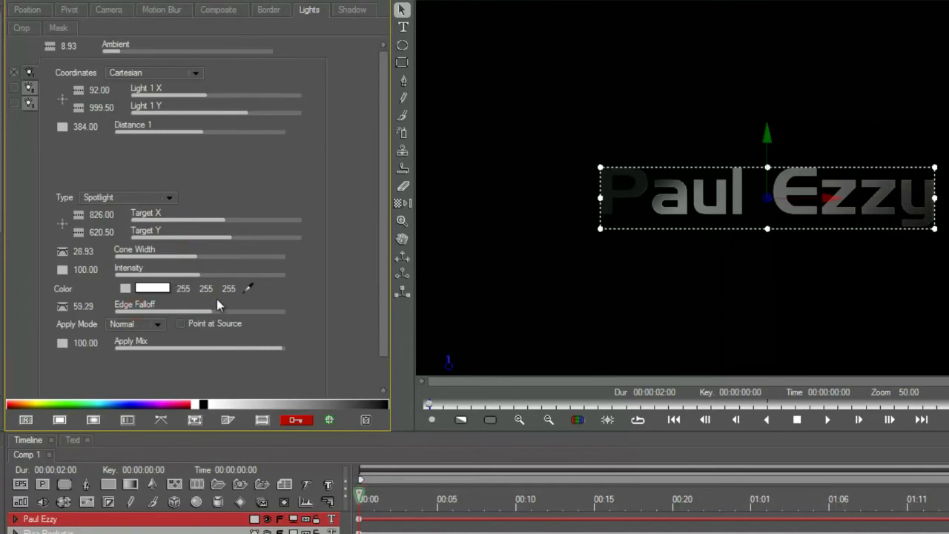
left_click(59, 254)
left_click(85, 273)
left_click(63, 307)
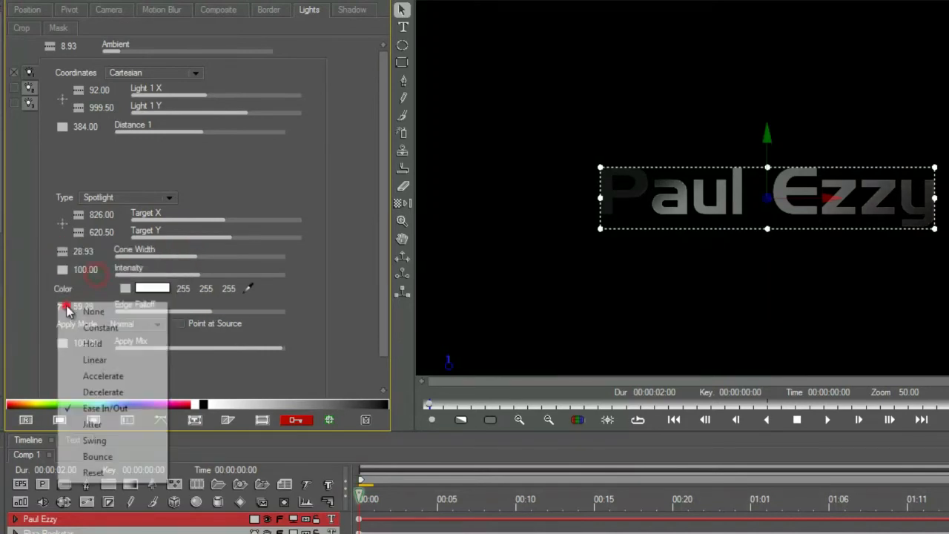
left_click(84, 331)
Raise the spotlight's Intensity to 183.93 with Constant interpolation
mouse_move(198, 275)
left_mouse_down()
mouse_move(264, 275)
mouse_move(243, 289)
left_mouse_up()
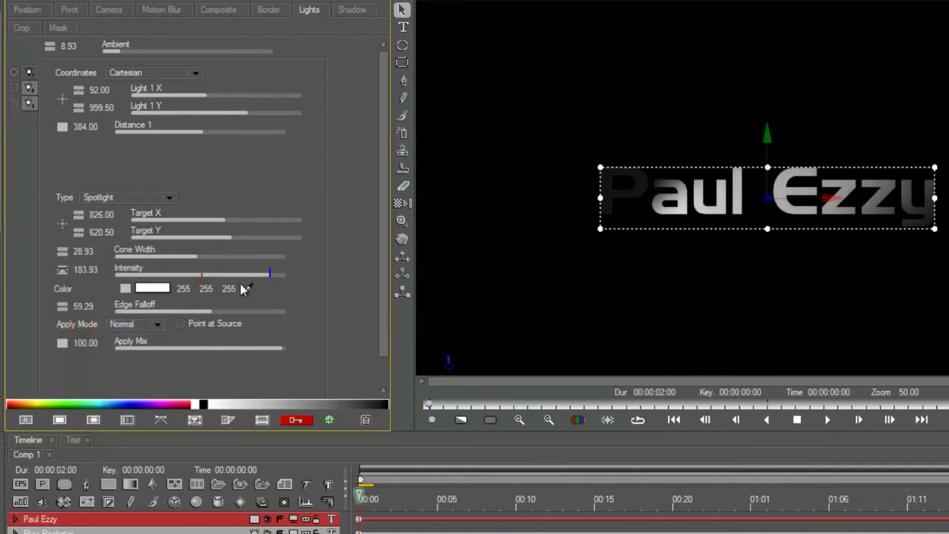
left_click(62, 270)
left_click(74, 289)
Raise the Ambient light to 14.29 and reposition light 1 to about X 44, Y 1005.5
left_click_drag(131, 49, 134, 51)
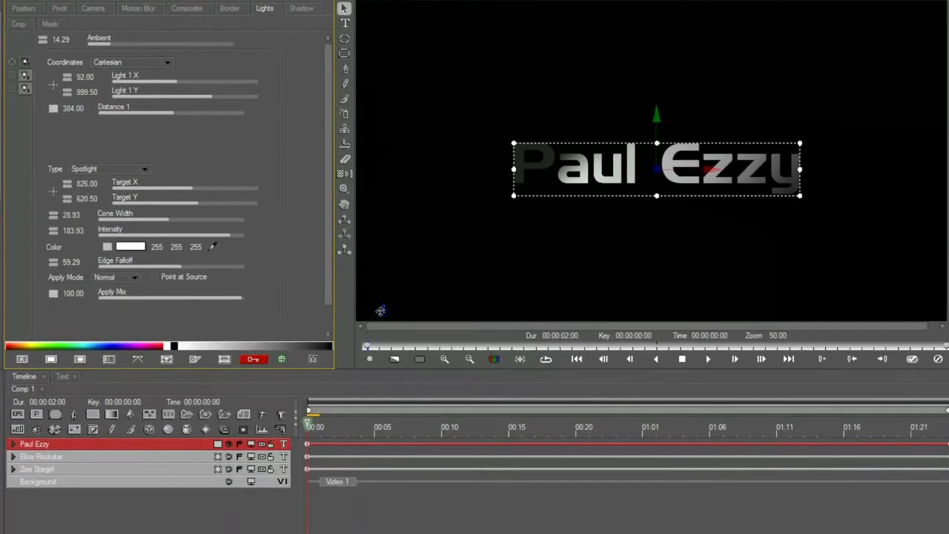
left_click_drag(380, 310, 363, 157)
left_click_drag(342, 240, 365, 312)
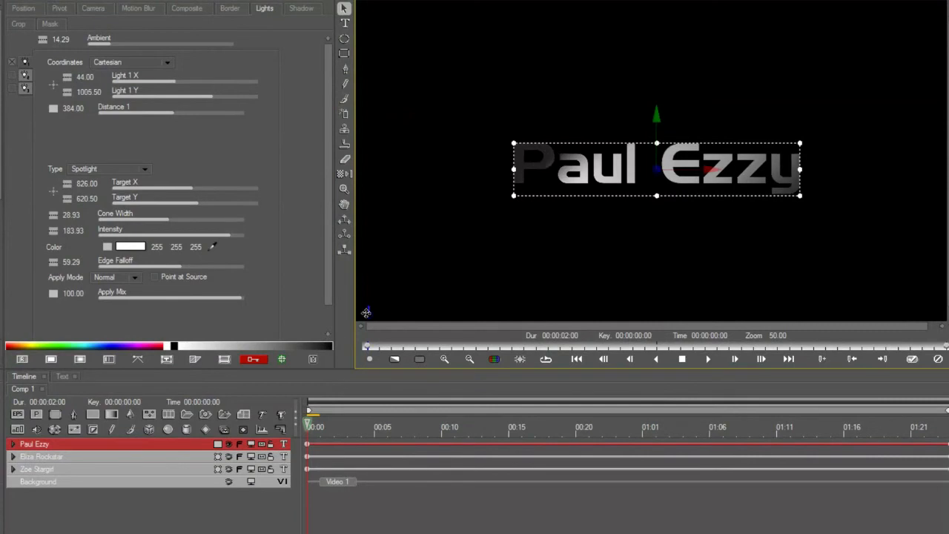
Delete the two name text tracks below the spotlighted one and duplicate the spotlighted name track twice
left_click(70, 455)
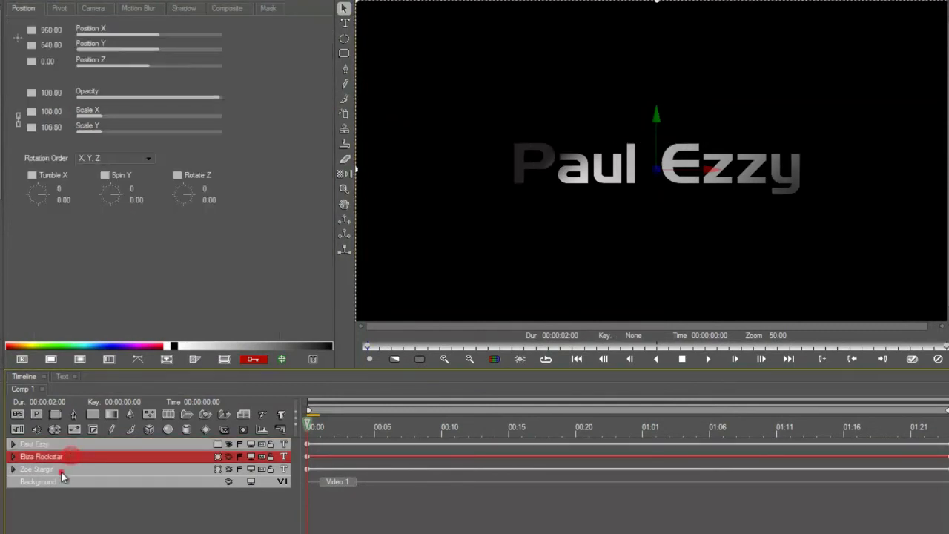
left_click(61, 469, "shift")
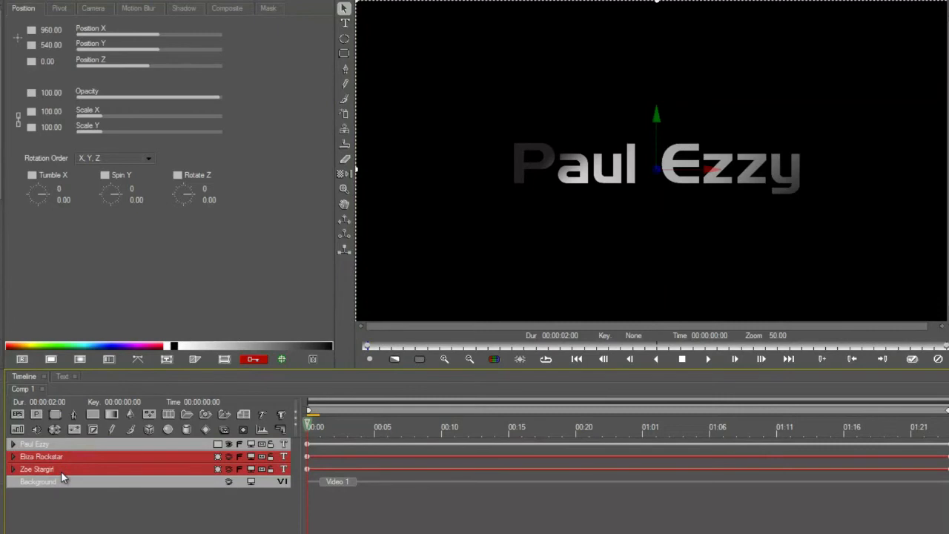
key("Delete")
left_click(81, 443)
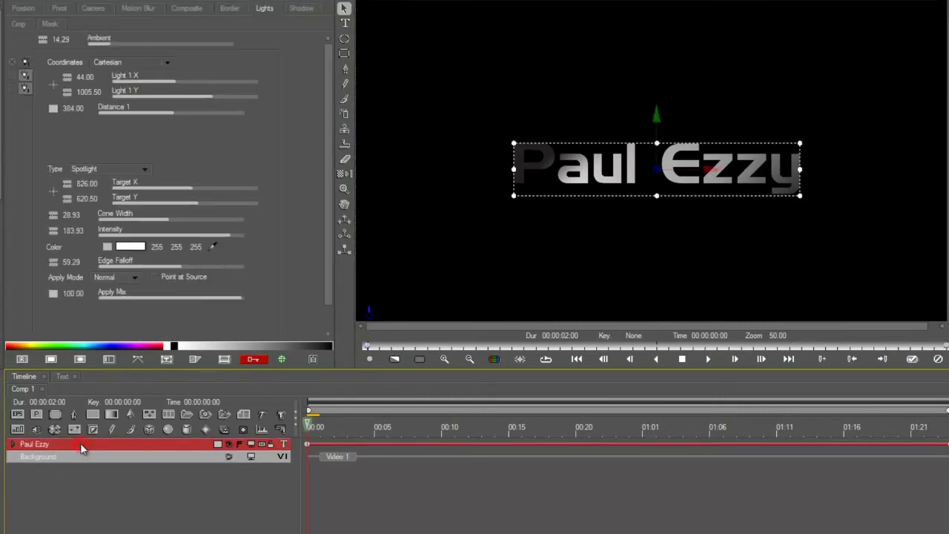
key("ctrl+d")
key("ctrl+d")
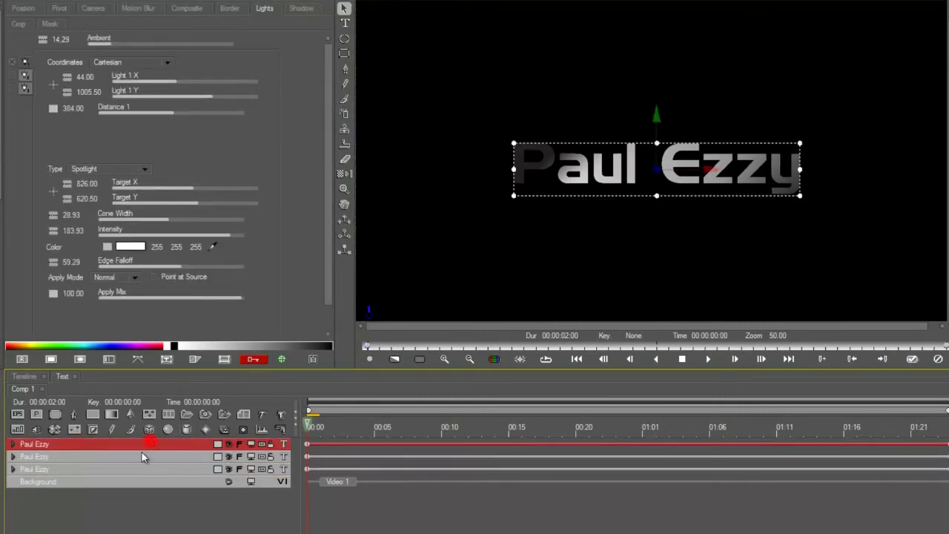
Replace the text of the topmost duplicated name track with a second person's full name
double_click(141, 457)
triple_click(270, 434)
type("E")
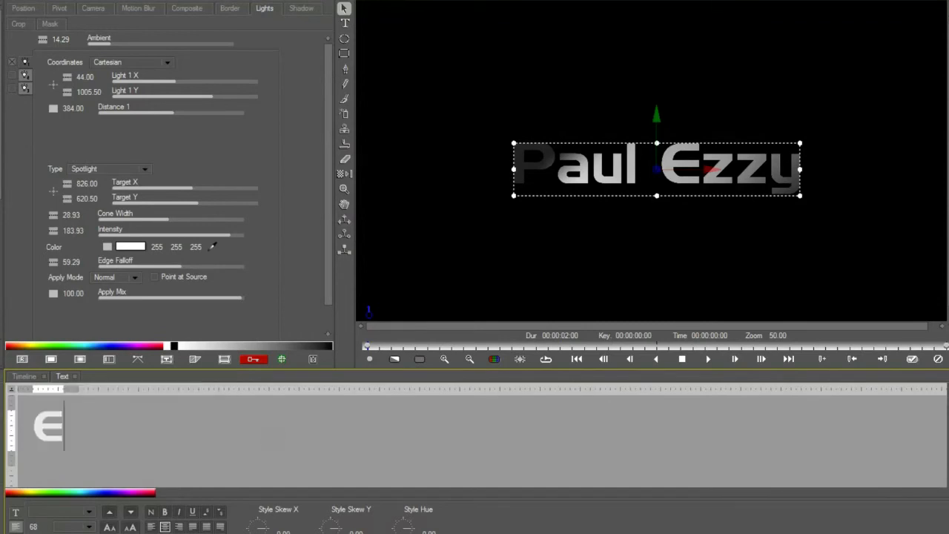
type("liza G")
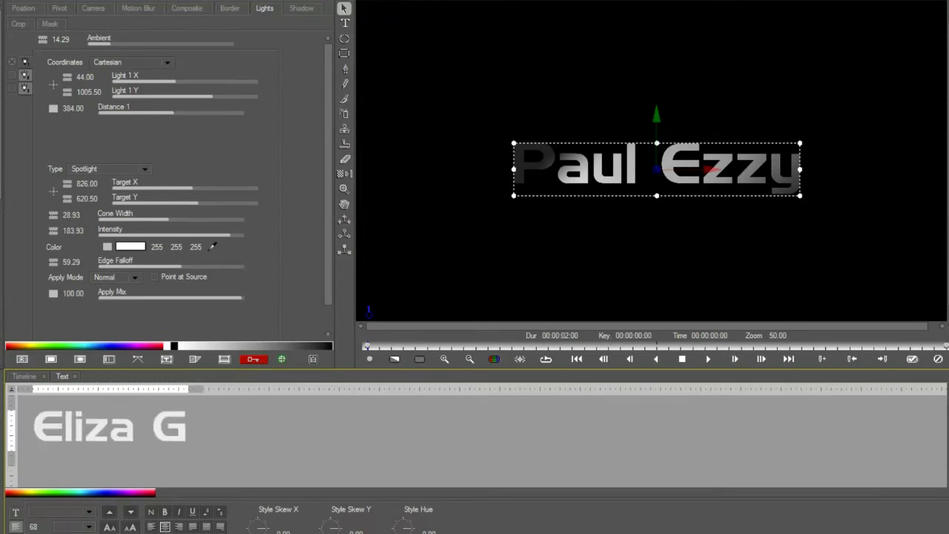
type("irlrocks")
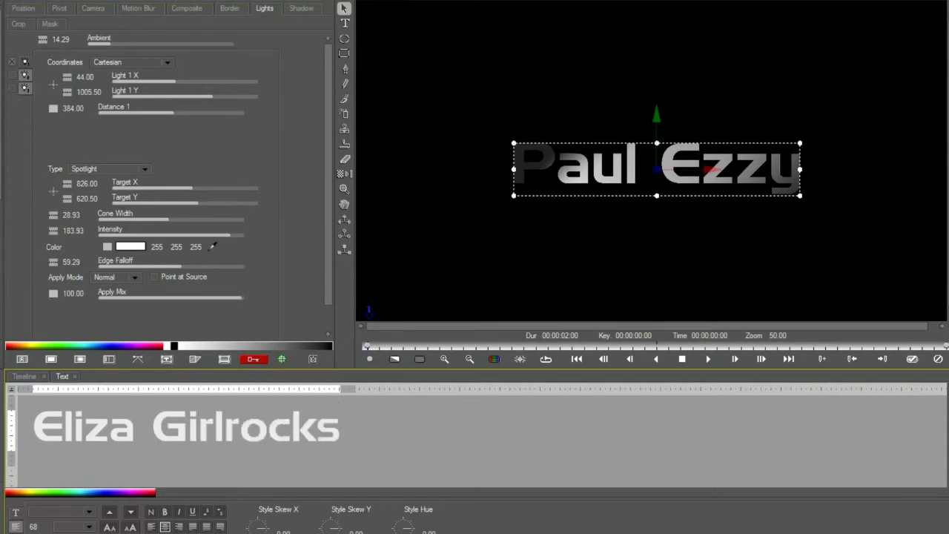
left_click(24, 376)
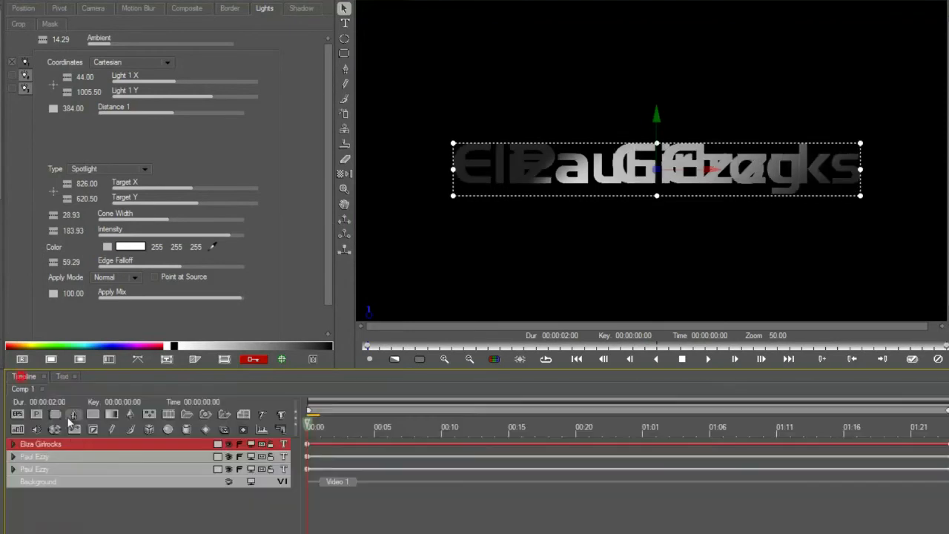
Replace the text of the middle duplicated name track with a third person's full name
left_click(61, 458)
double_click(60, 457)
key("ctrl+a")
type("Z")
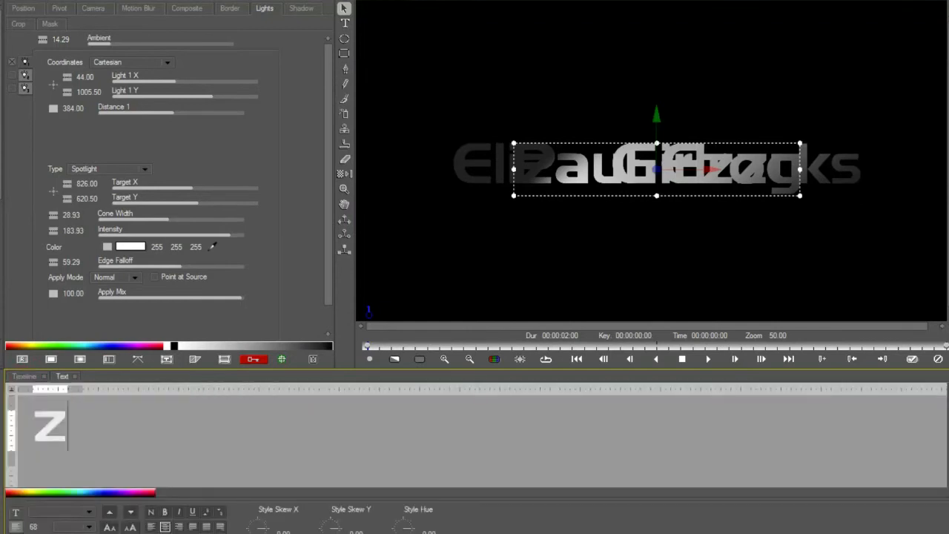
type("oe Is")
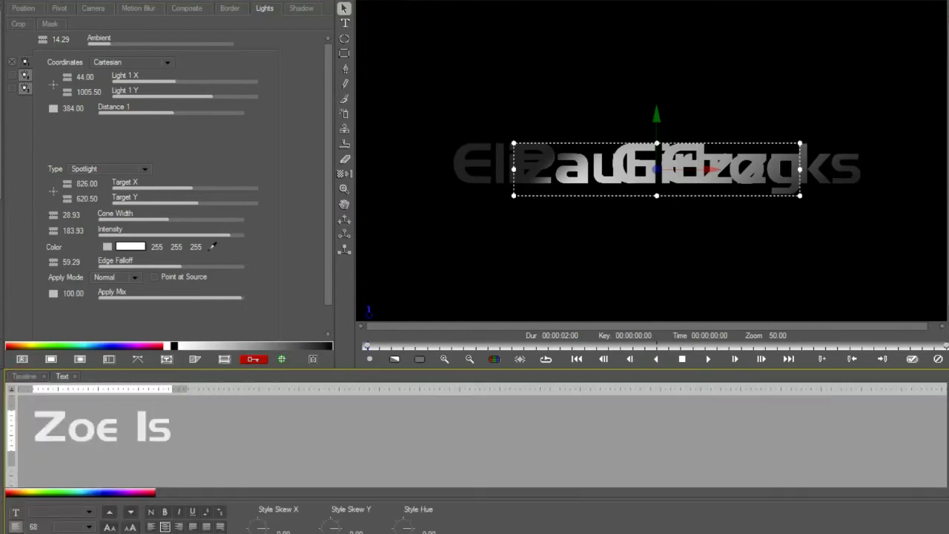
type("some")
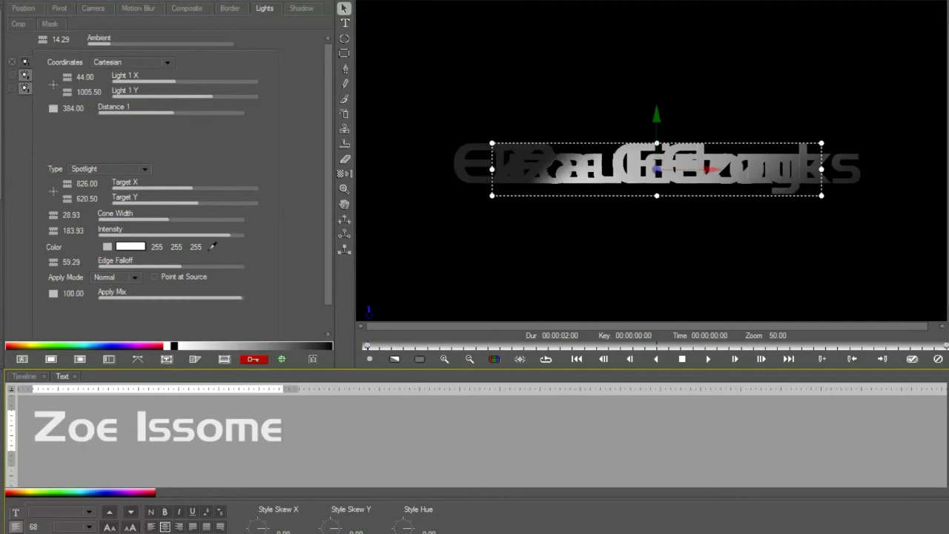
left_click(22, 376)
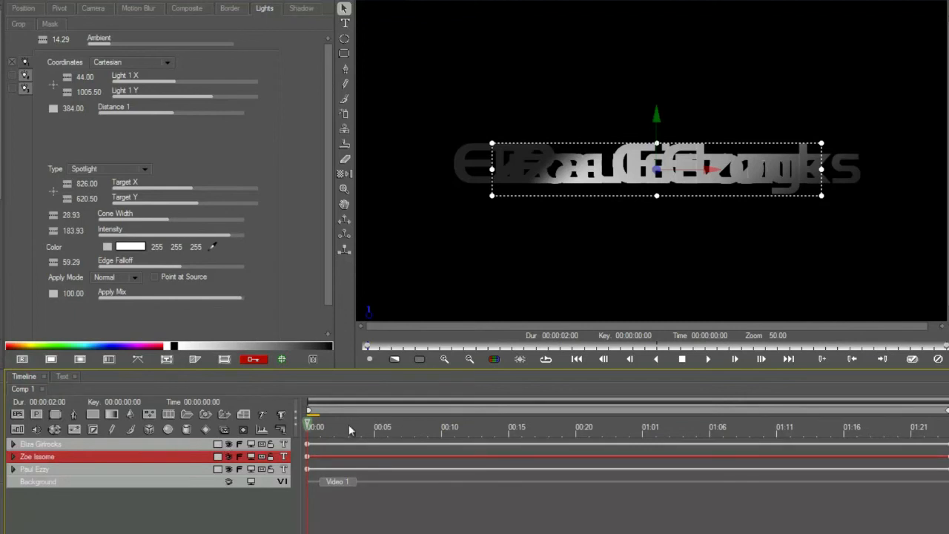
Group all three spotlighted name tracks in a new title container
mouse_move(348, 424)
left_mouse_down()
mouse_move(642, 424)
mouse_move(334, 424)
left_mouse_up()
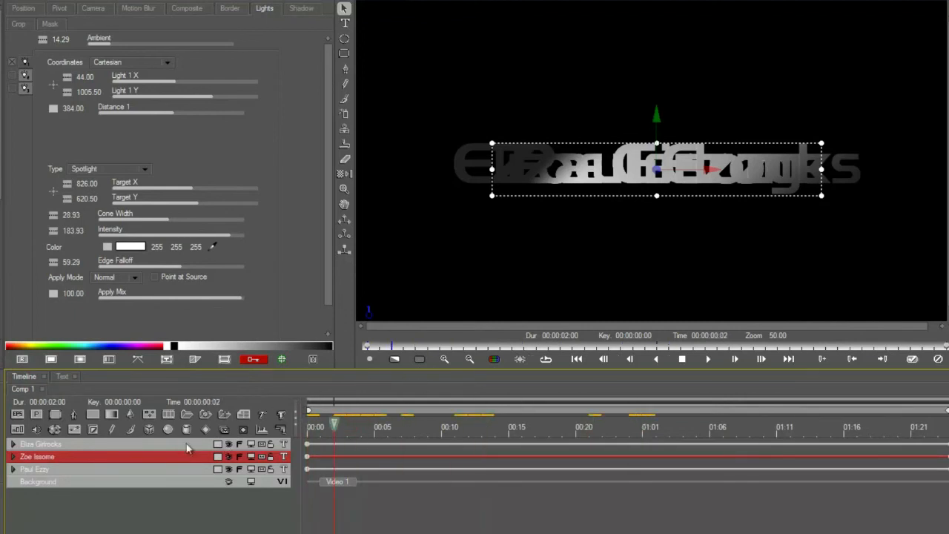
left_click(98, 442)
left_click(83, 456)
left_click(74, 469)
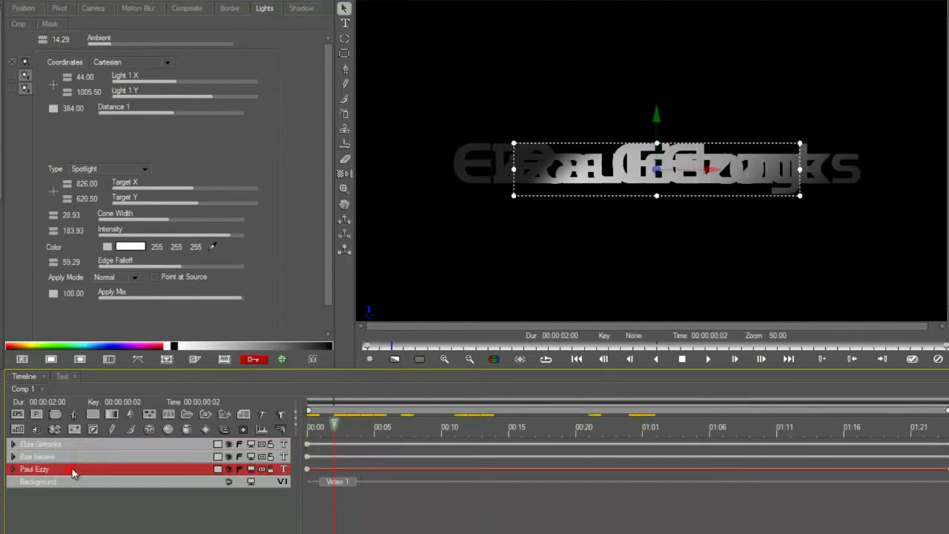
left_click(83, 445, "shift")
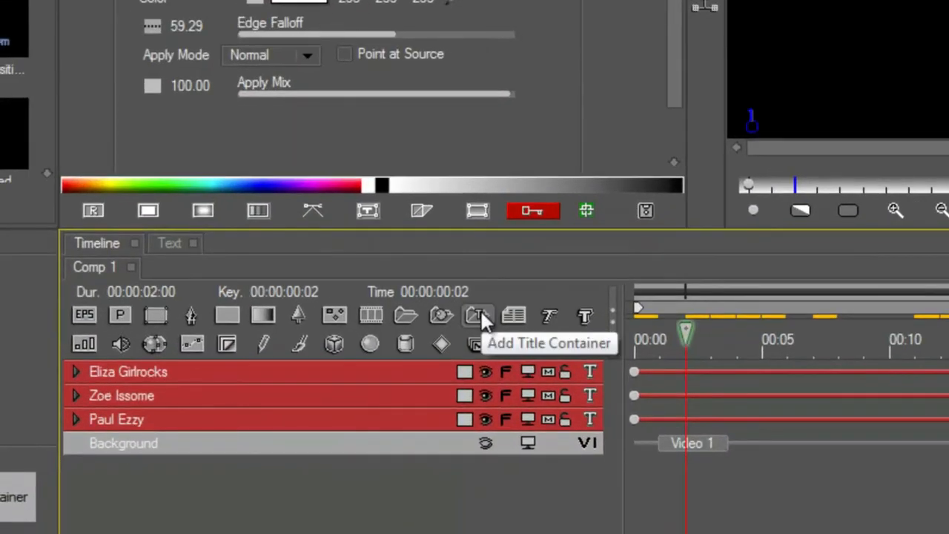
left_click(478, 314)
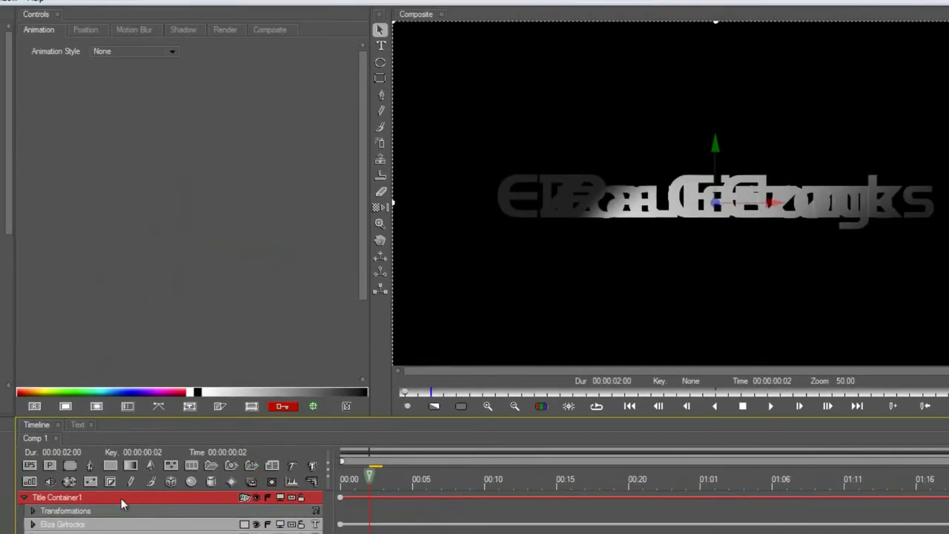
Apply the Roll animation style to the title container and preview the names rolling at different times
left_click(102, 49)
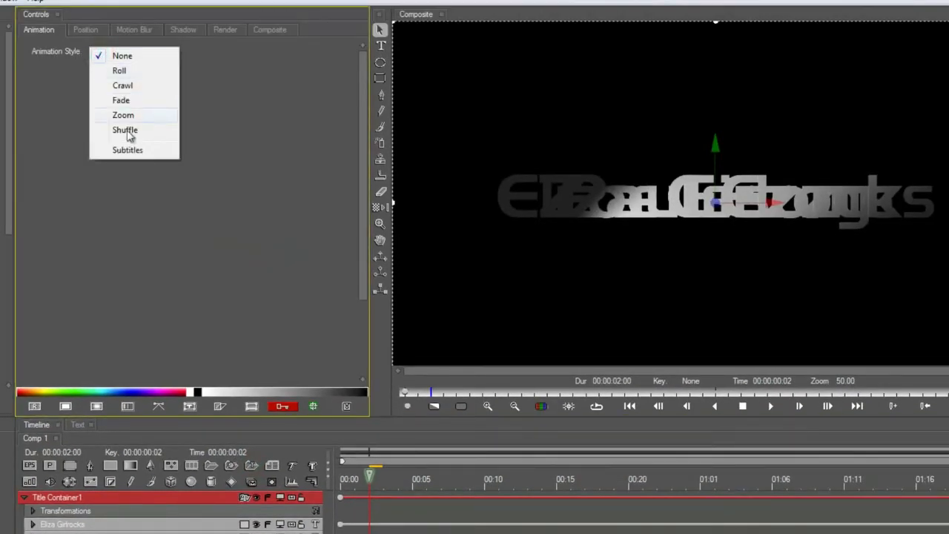
left_click(119, 70)
left_click(455, 479)
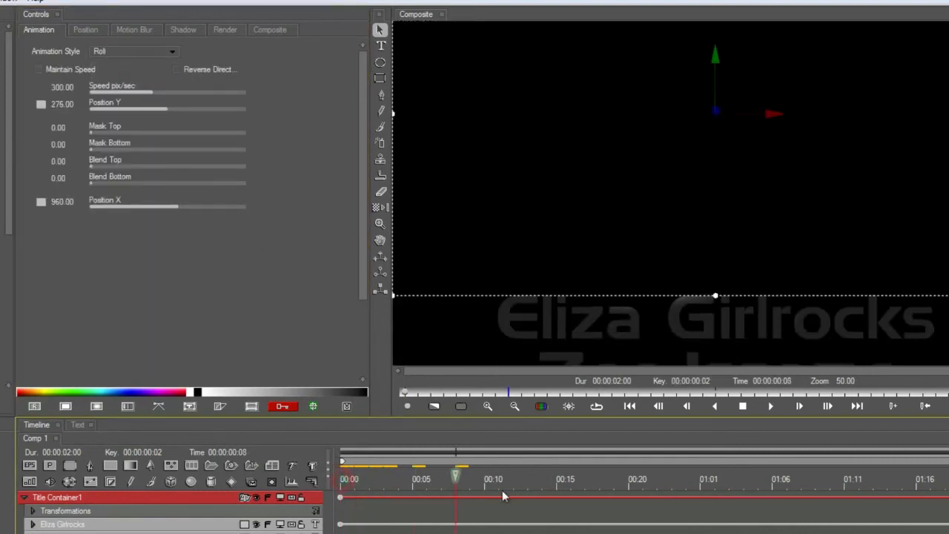
mouse_move(502, 490)
left_mouse_down()
mouse_move(935, 493)
mouse_move(588, 473)
mouse_move(498, 495)
left_mouse_up()
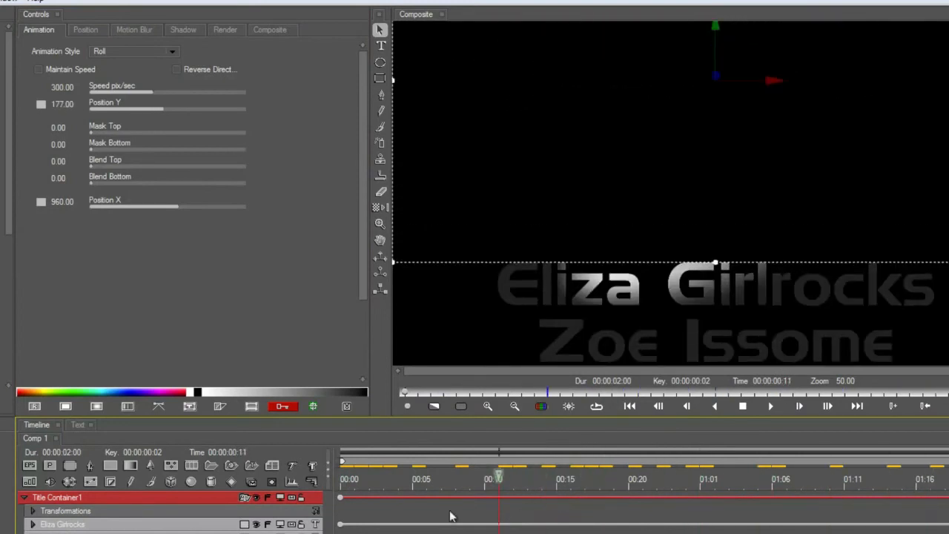
left_click_drag(452, 517, 758, 531)
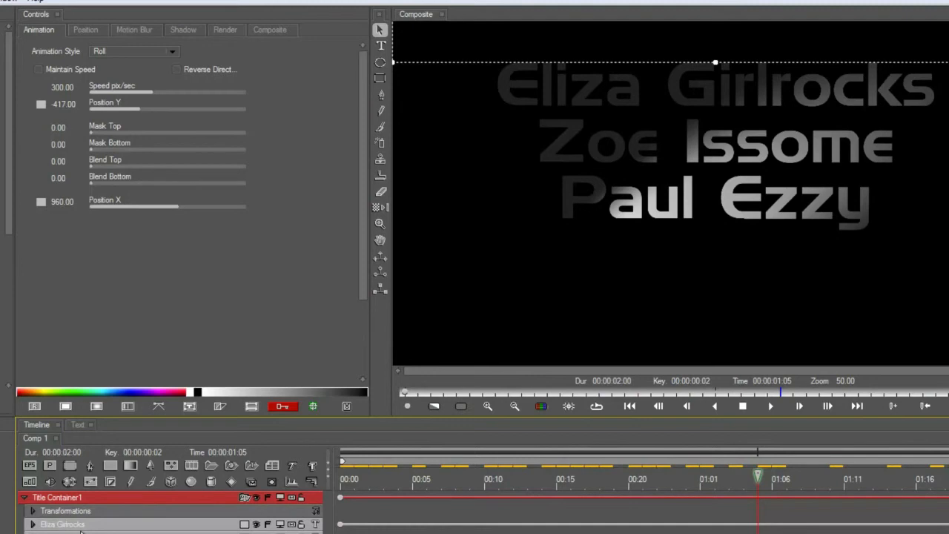
left_click_drag(391, 460, 587, 493)
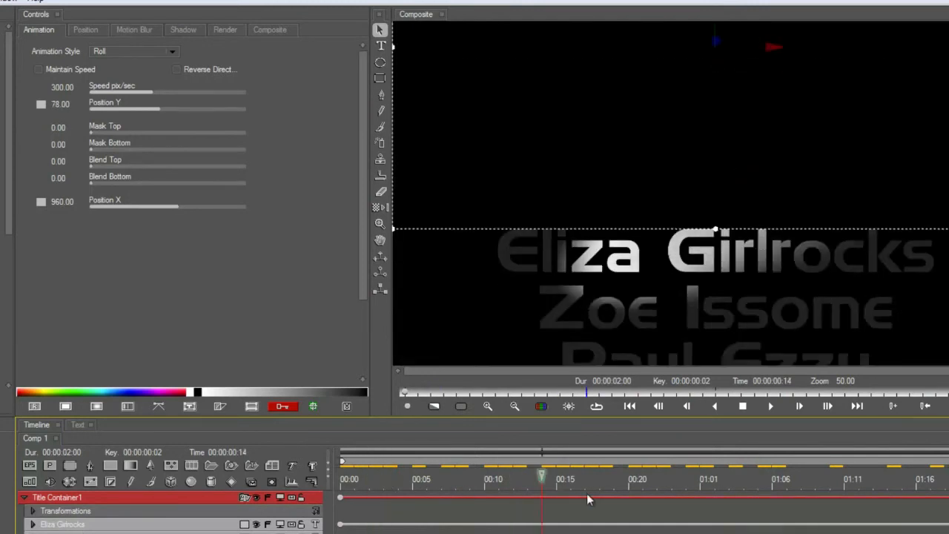
Try the Crawl animation style on the title container
left_click(58, 526)
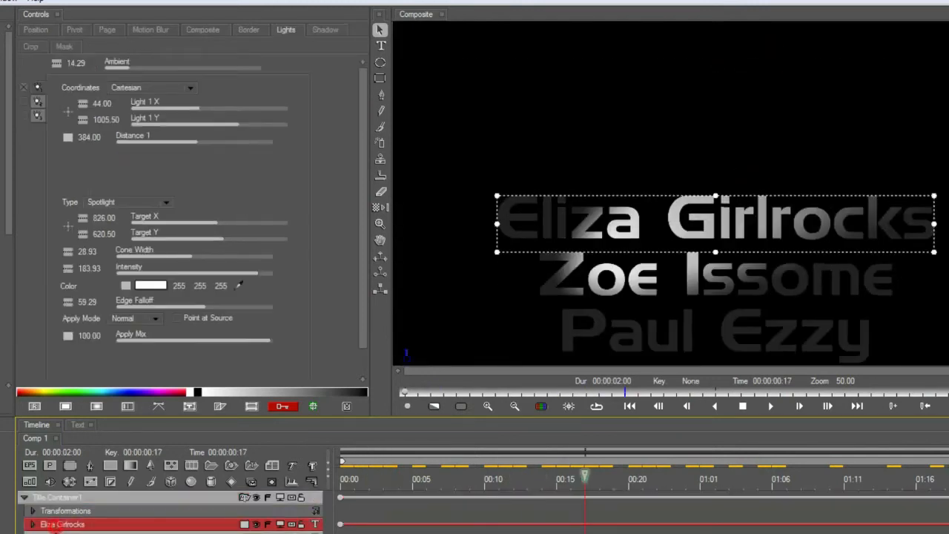
left_click(81, 499)
left_click(117, 50)
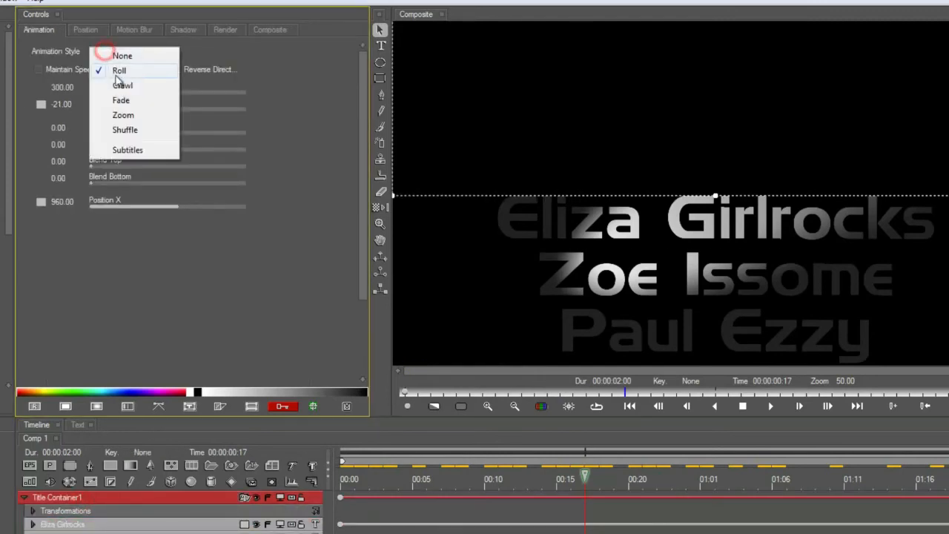
left_click(121, 81)
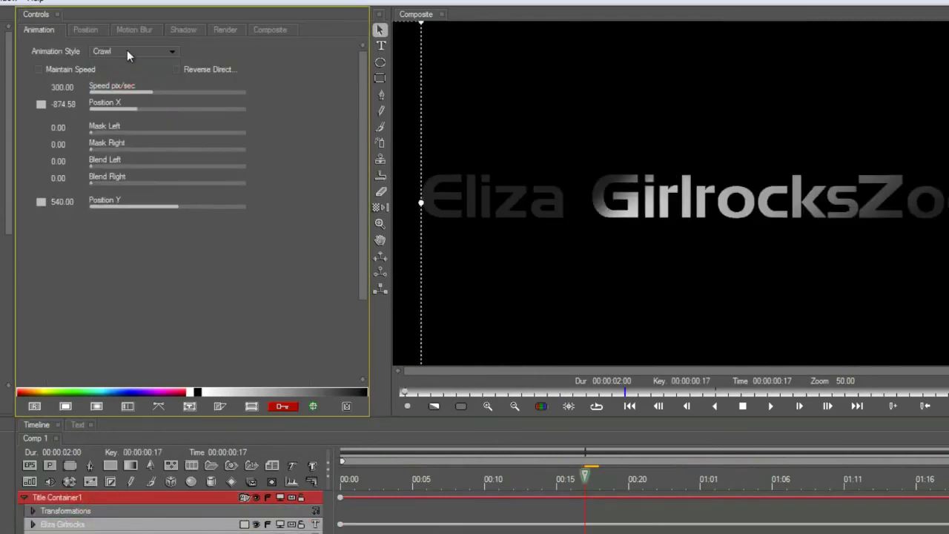
Set the title container's animation style to Shuffle with a Horizontal direction
left_click(137, 52)
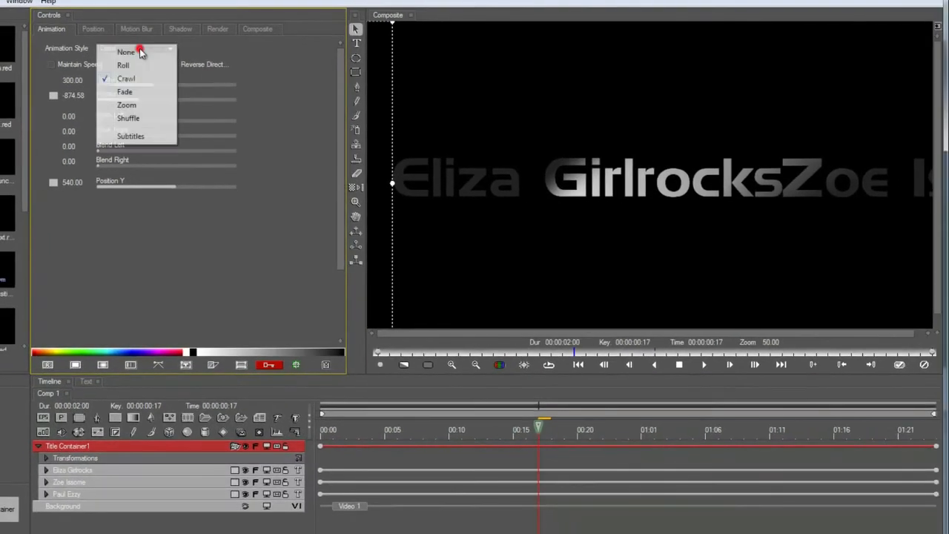
left_click(129, 118)
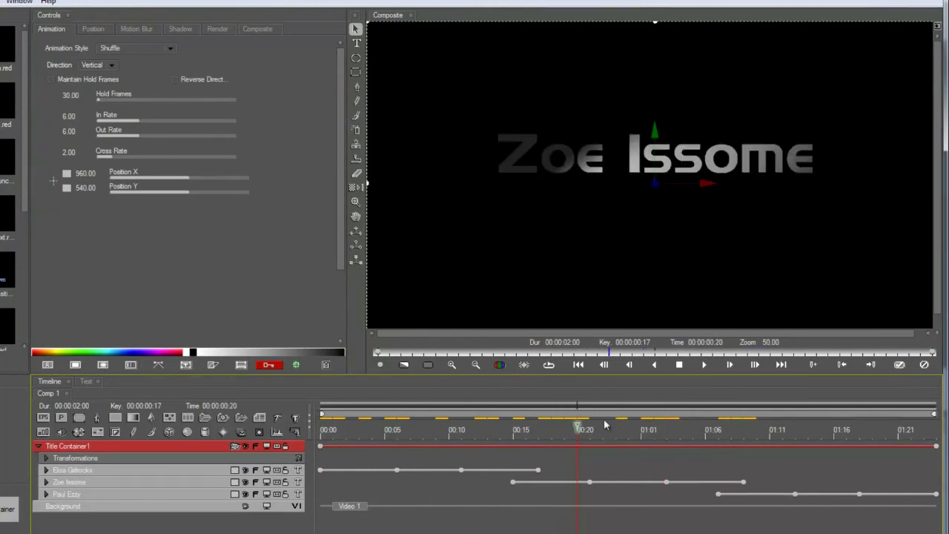
left_click(92, 65)
left_click(93, 79)
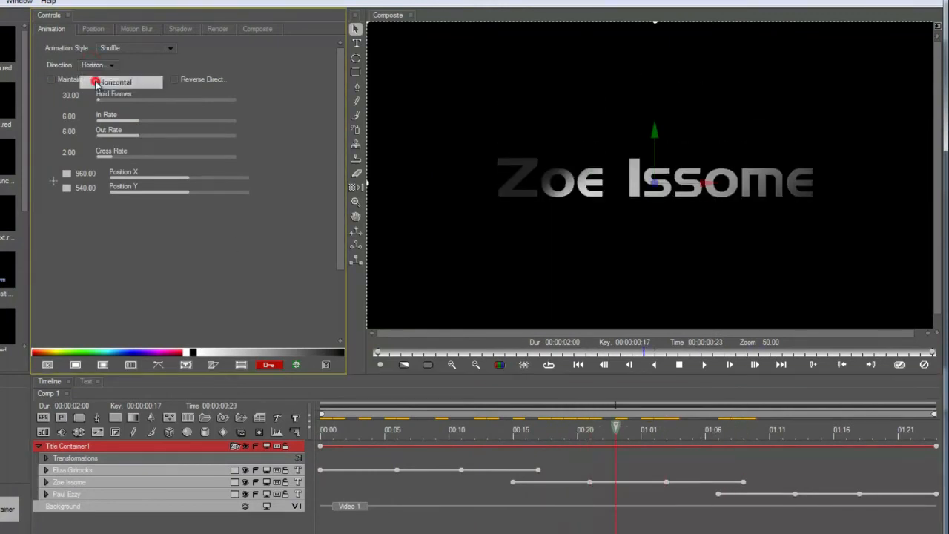
Set the shuffle's Hold Frames to 1694.69, In Rate to 6.88, Out Rate to 8.66 and Cross Rate to 6.43, and preview the animation
left_click(110, 101)
left_click_drag(110, 101, 176, 149)
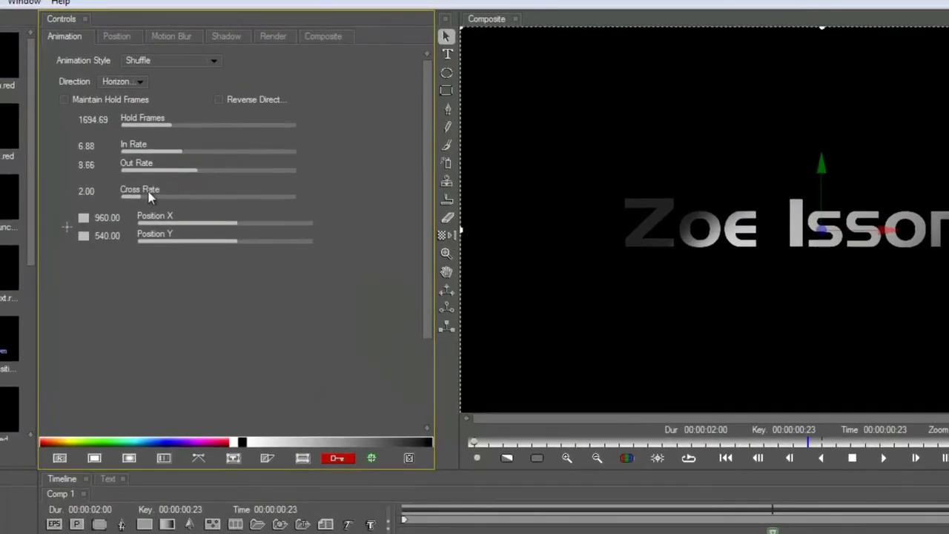
left_click_drag(150, 197, 182, 202)
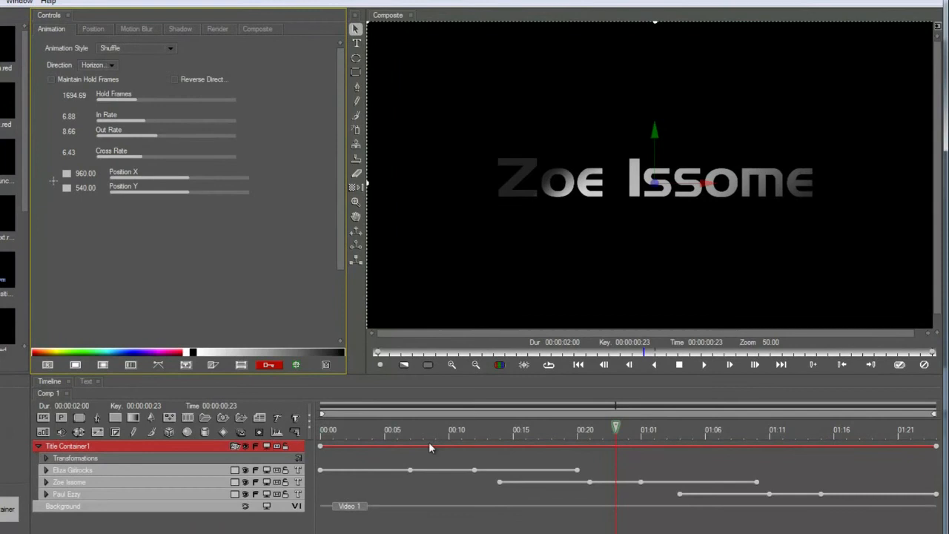
left_click_drag(415, 433, 807, 470)
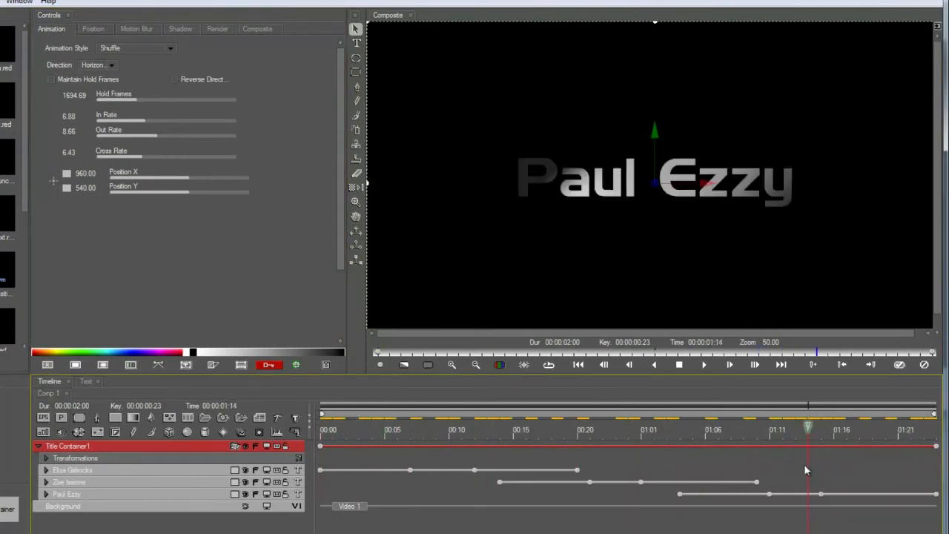
Give the Face of the last name track in the container a Jitter Angle of 16.96 and Jitter Position X and Y of 24.55
left_click(106, 495)
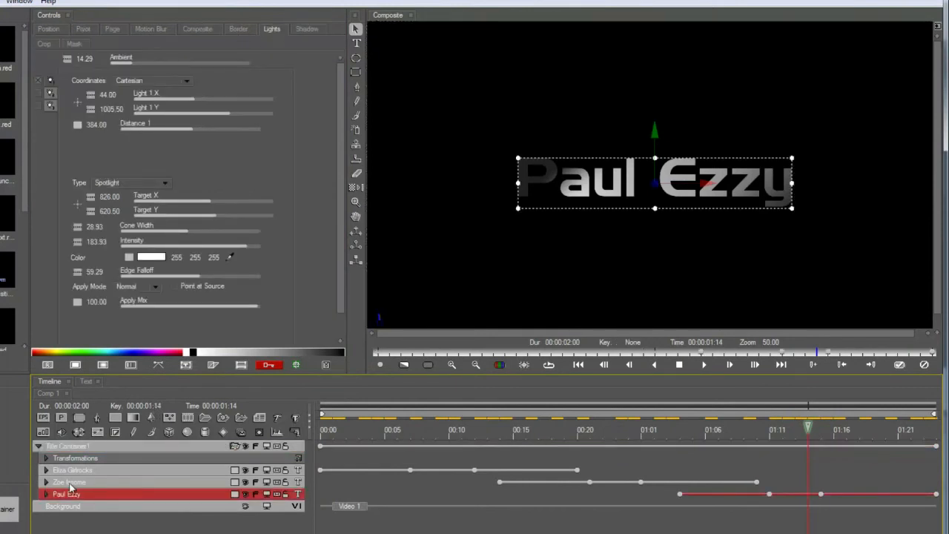
left_click(47, 494)
left_click(74, 530)
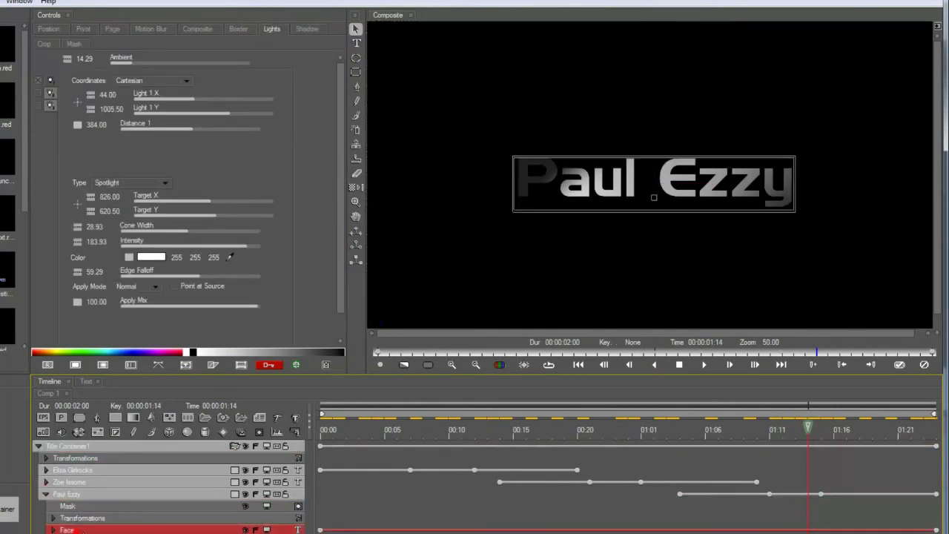
left_click(252, 29)
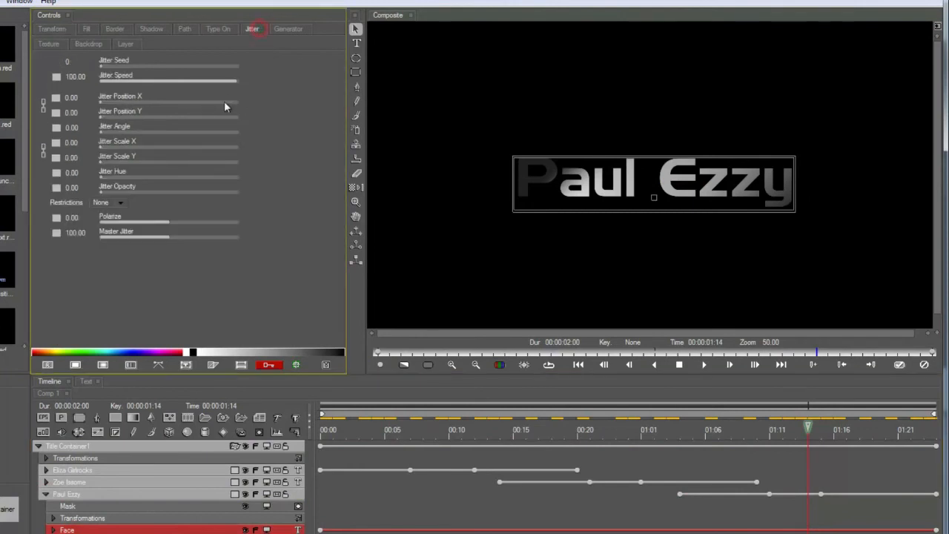
left_click(117, 132)
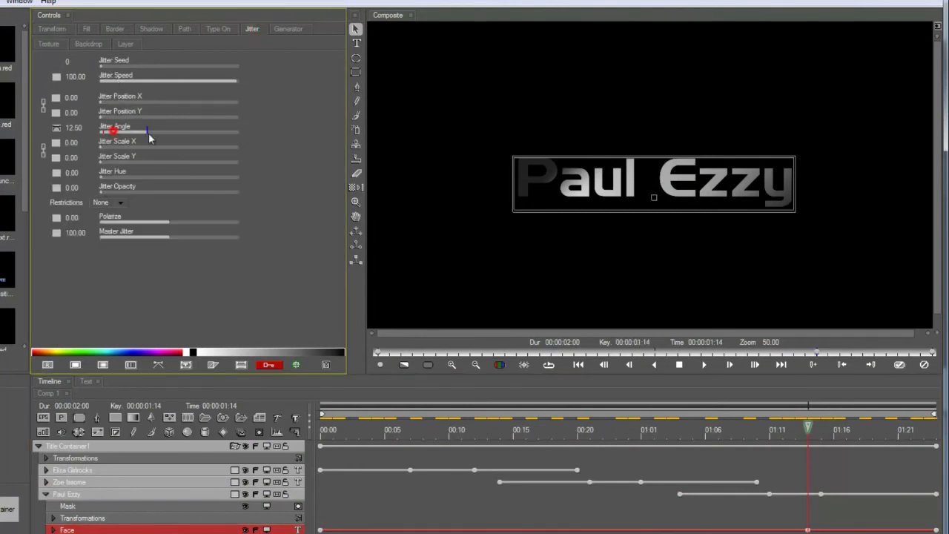
left_click(129, 116)
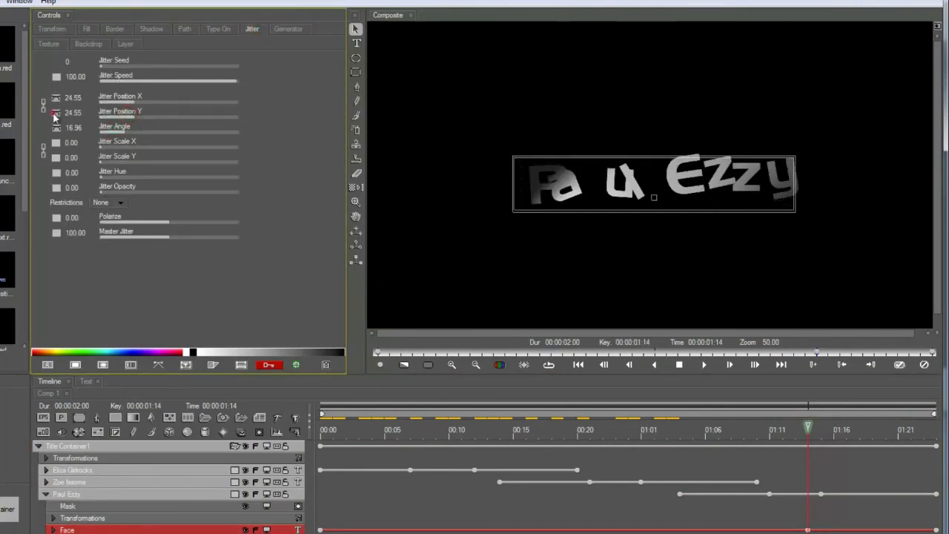
Set the interpolation of the Face's Jitter Position X, Jitter Position Y and Jitter Angle to Constant
left_click(54, 113)
left_click(63, 130)
left_click(56, 127)
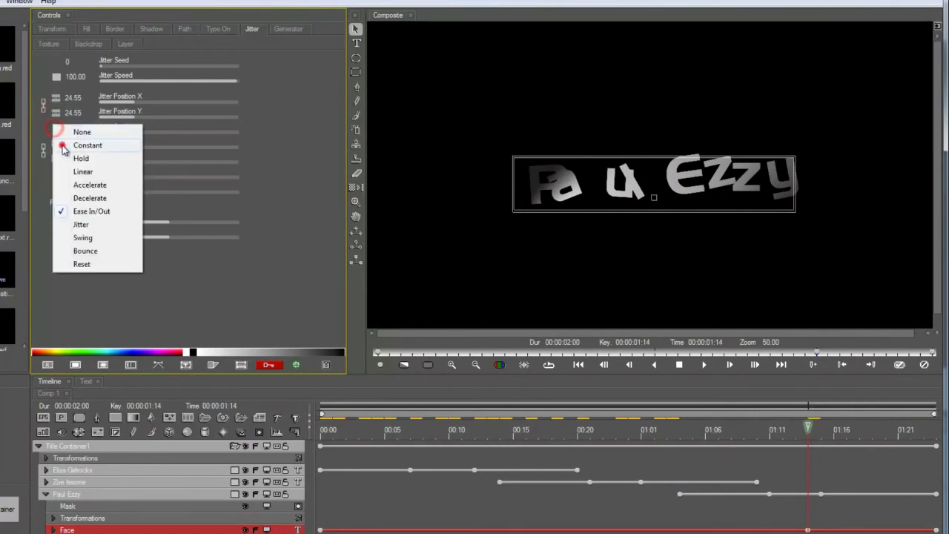
left_click(63, 146)
Set the Face's Master Jitter to 0 with Linear interpolation and move its keyframe to 00:00:01:12
left_click_drag(128, 238, 77, 233)
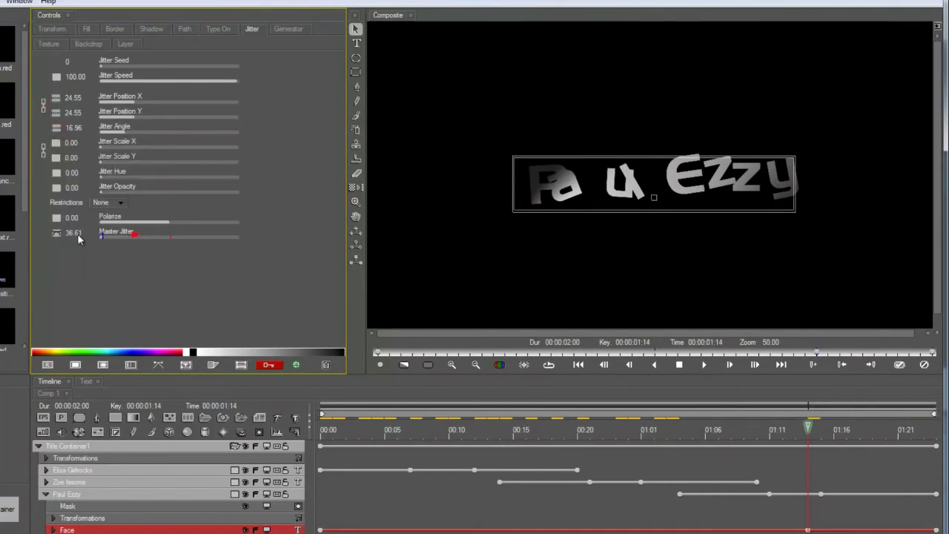
left_click(57, 234)
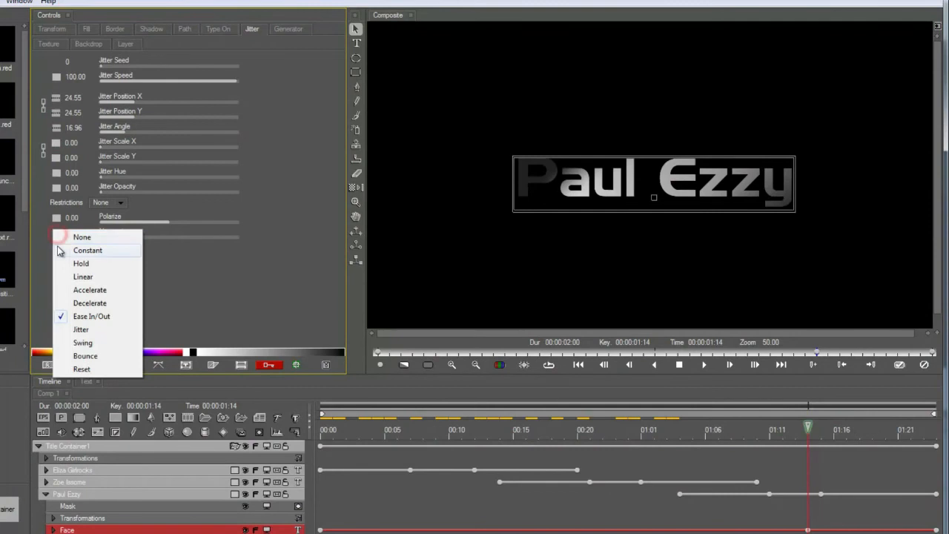
left_click(66, 276)
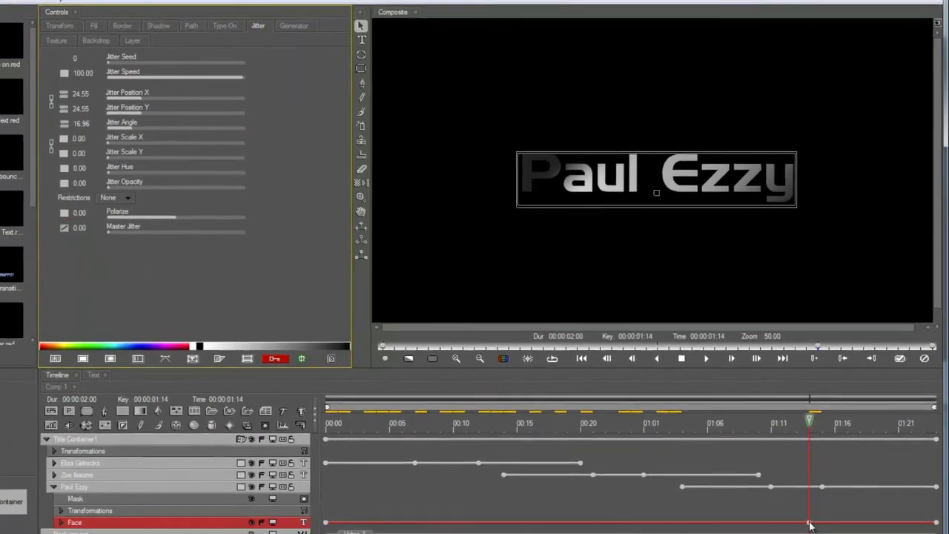
left_click_drag(808, 530, 782, 530)
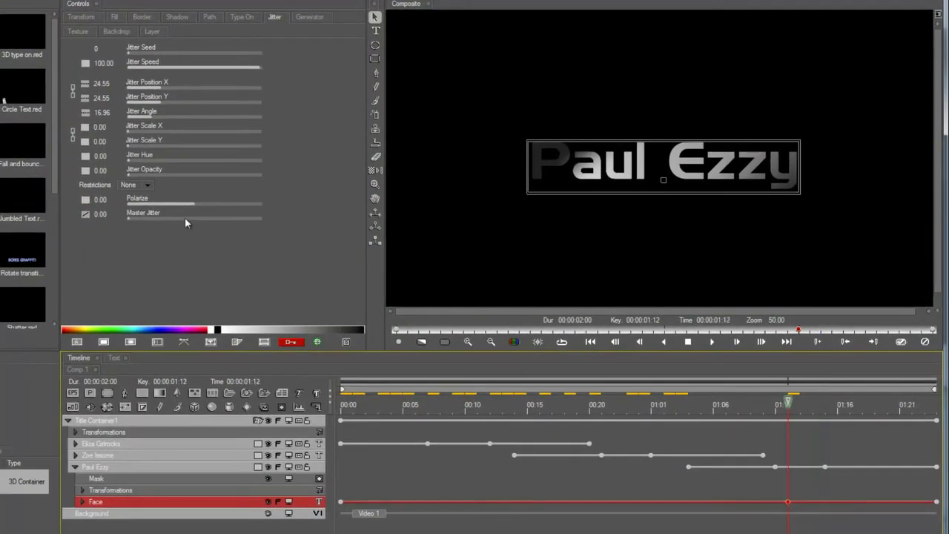
left_click_drag(185, 219, 111, 216)
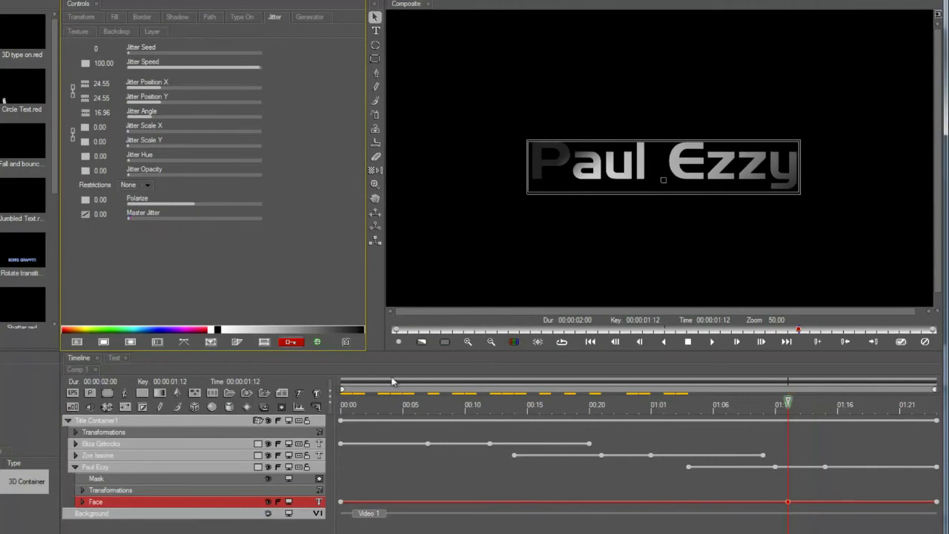
Keyframe the Face's Master Jitter to 55.36 at 00:00:01:14 and preview the title animation
left_click(821, 502)
left_click(808, 413)
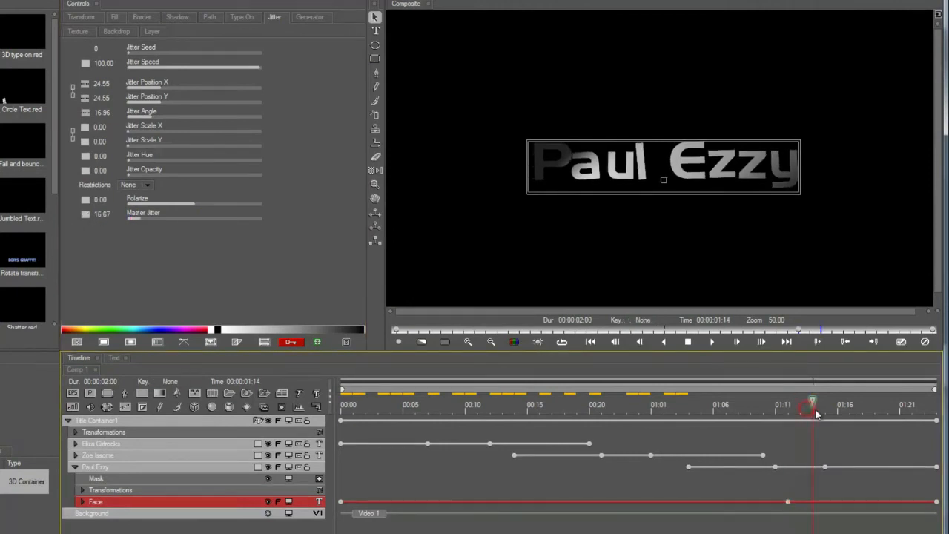
left_click_drag(147, 221, 168, 221)
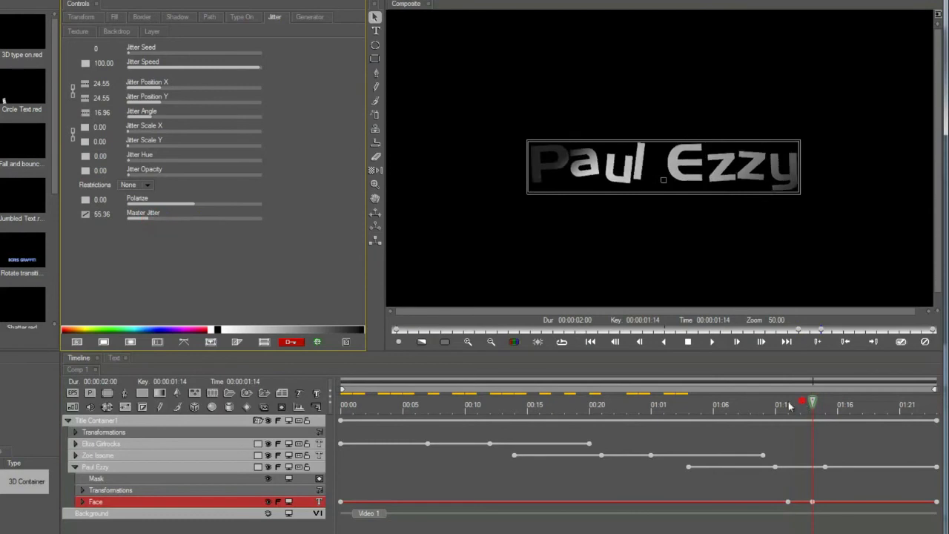
left_click_drag(804, 406, 358, 443)
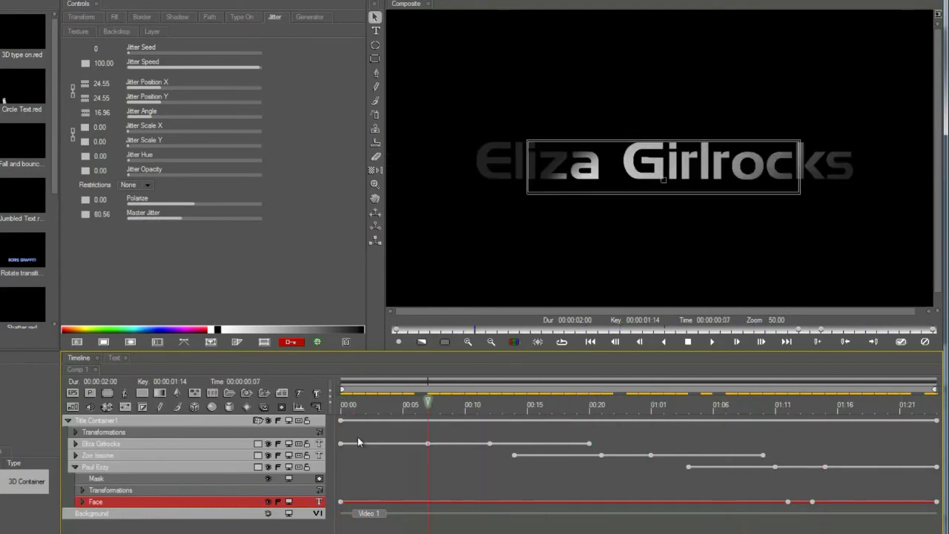
Turn on motion blur for all three name tracks in the title container and preview the result
left_click(301, 443)
left_click(301, 456)
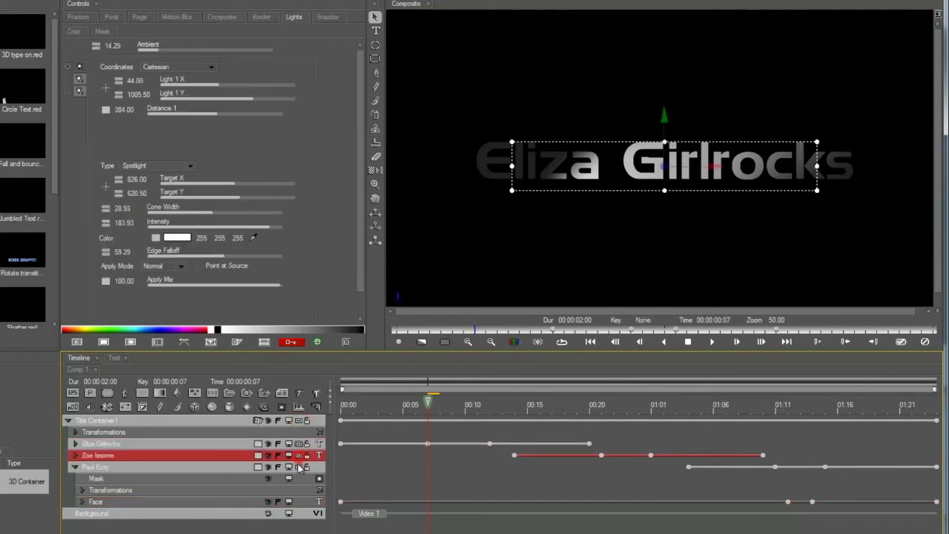
left_click(298, 467)
left_click_drag(482, 415, 403, 415)
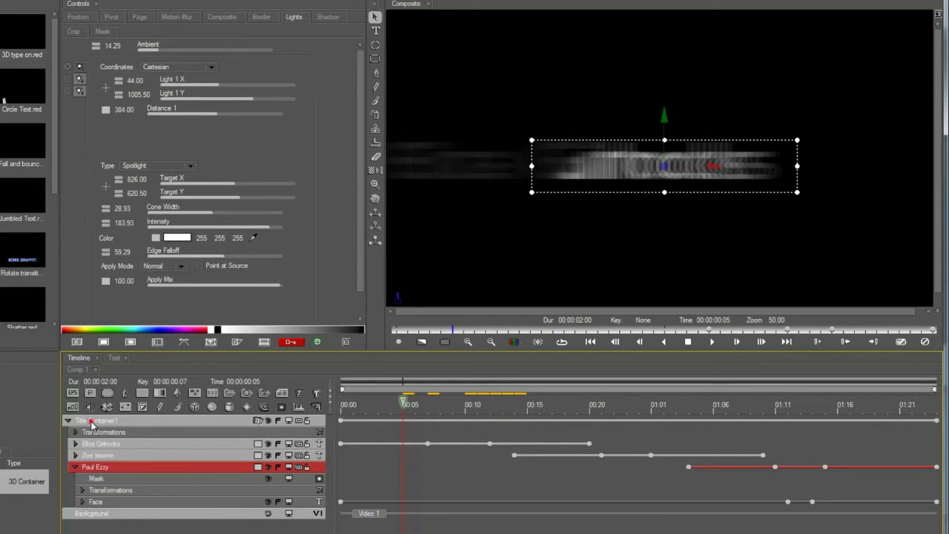
Animate the title container's Spin Y from 26.00 at the start to a negative angle at the end of the composition
left_click(92, 420)
left_click(122, 17)
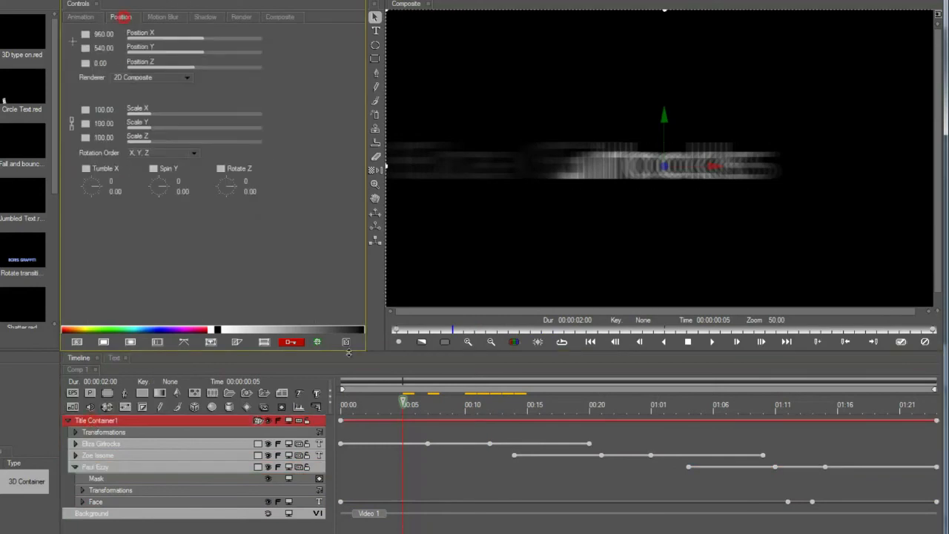
left_click(349, 411)
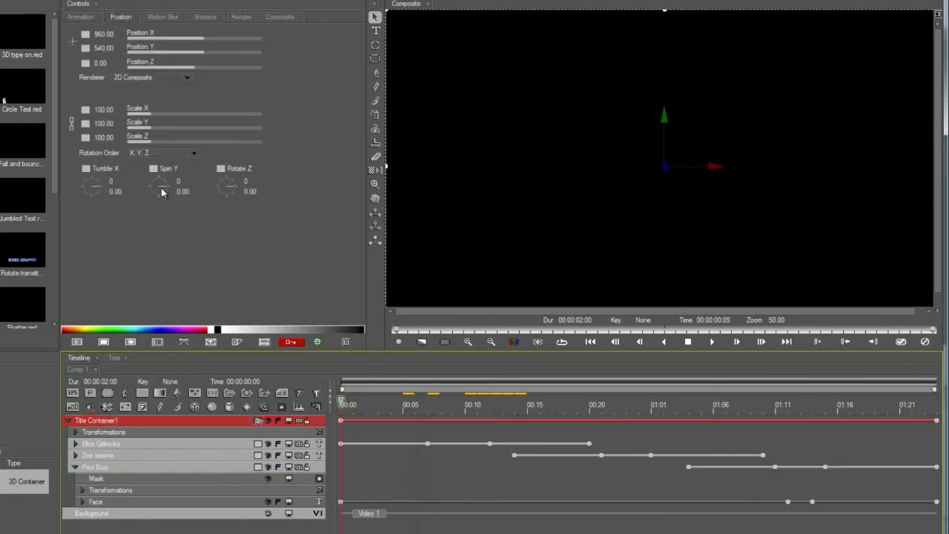
left_click_drag(164, 191, 163, 188)
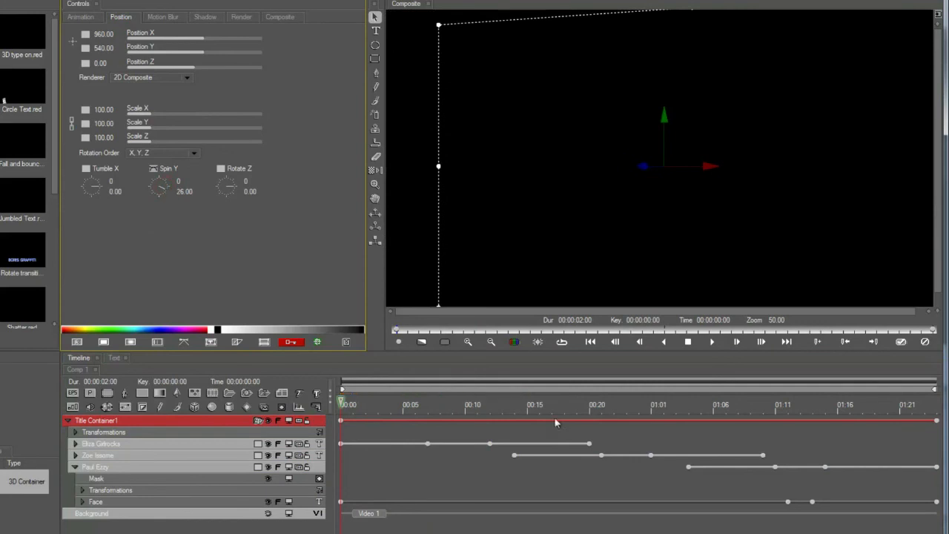
left_click_drag(597, 405, 940, 436)
left_click_drag(169, 183, 171, 186)
left_click(527, 409)
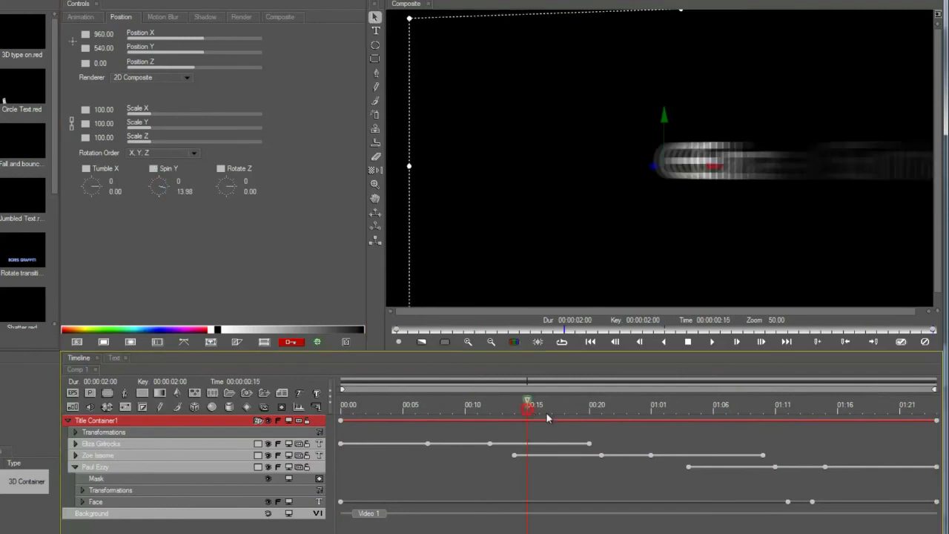
Keyframe the title container's Position Z to 1457.14 at 00:00:00:21 and preview the animation
left_click(600, 410)
left_click_drag(163, 67, 196, 74)
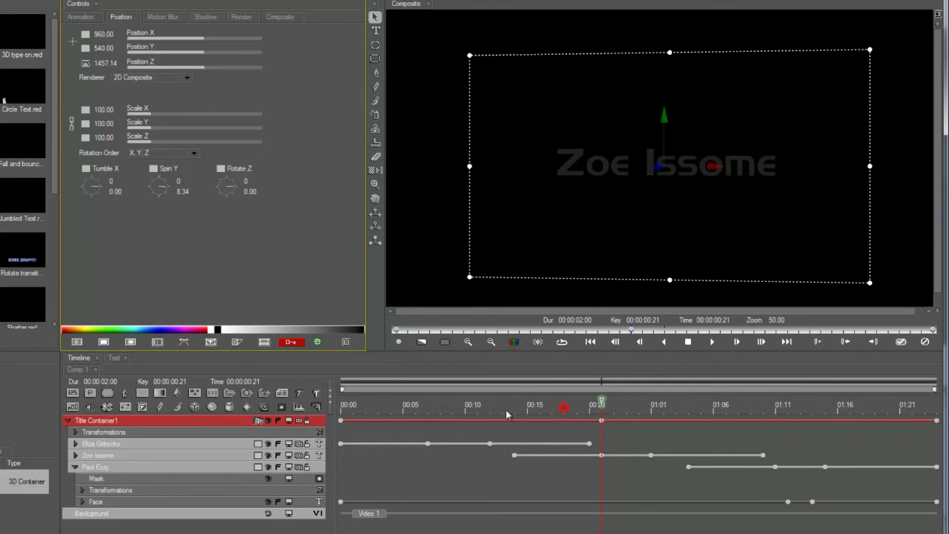
left_click_drag(505, 409, 891, 455)
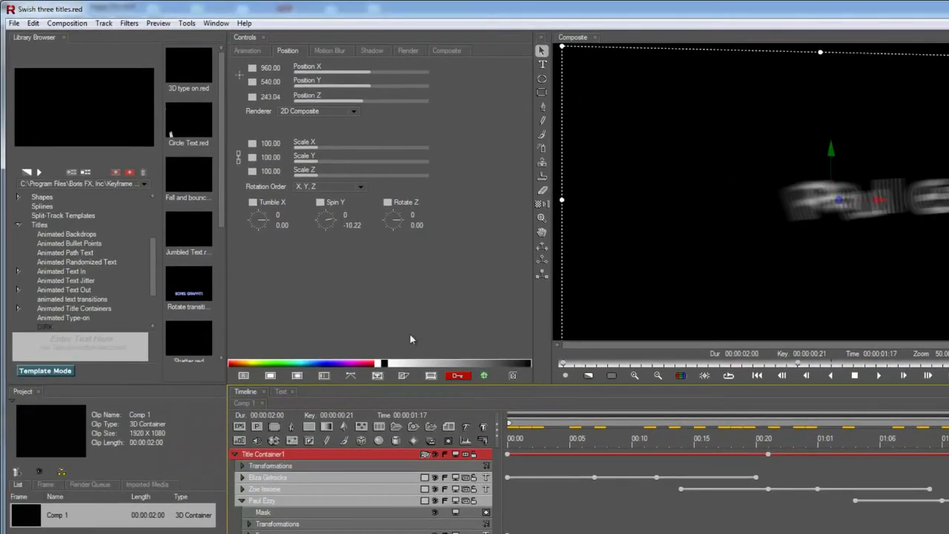
left_click(15, 24)
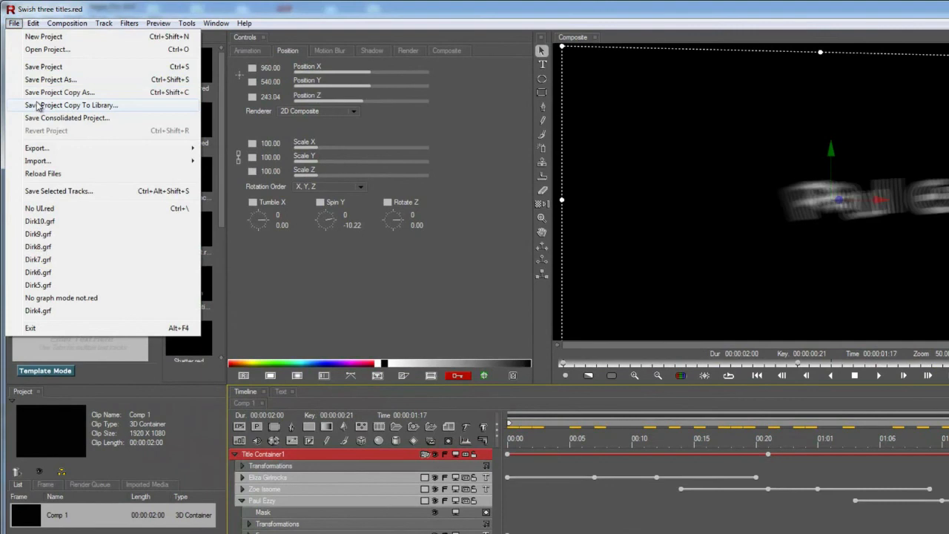
left_click(294, 292)
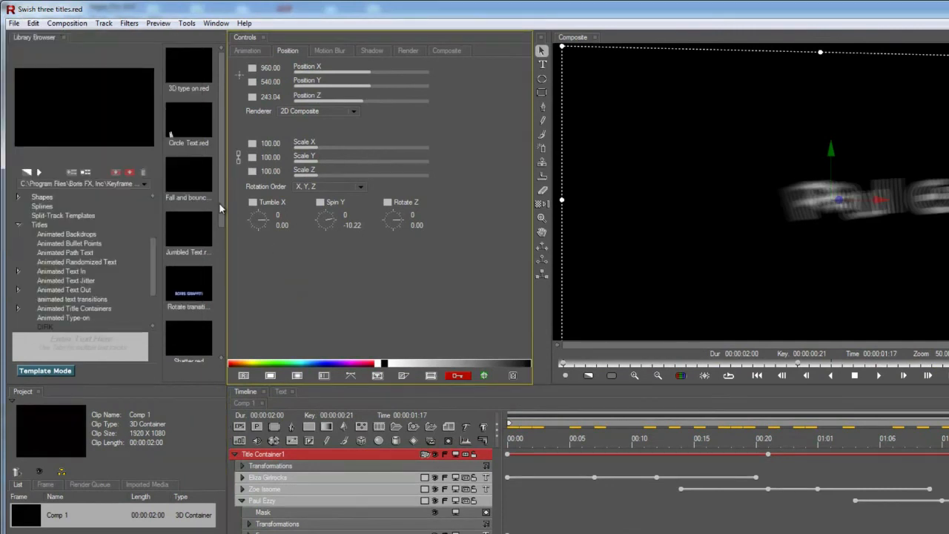
Load the Swish three titles.red template from the library without saving the current effect settings, and preview its animation
scroll(215, 264, "down", 3)
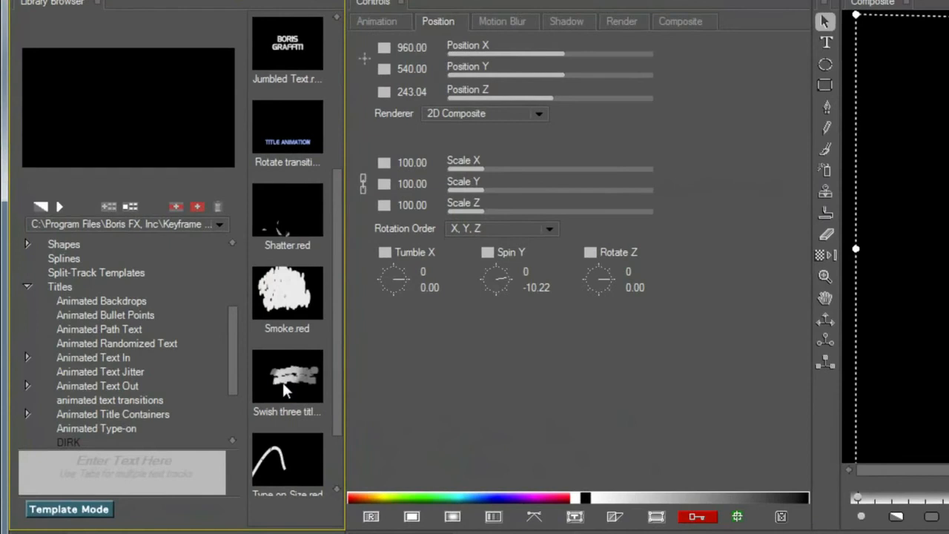
double_click(267, 363)
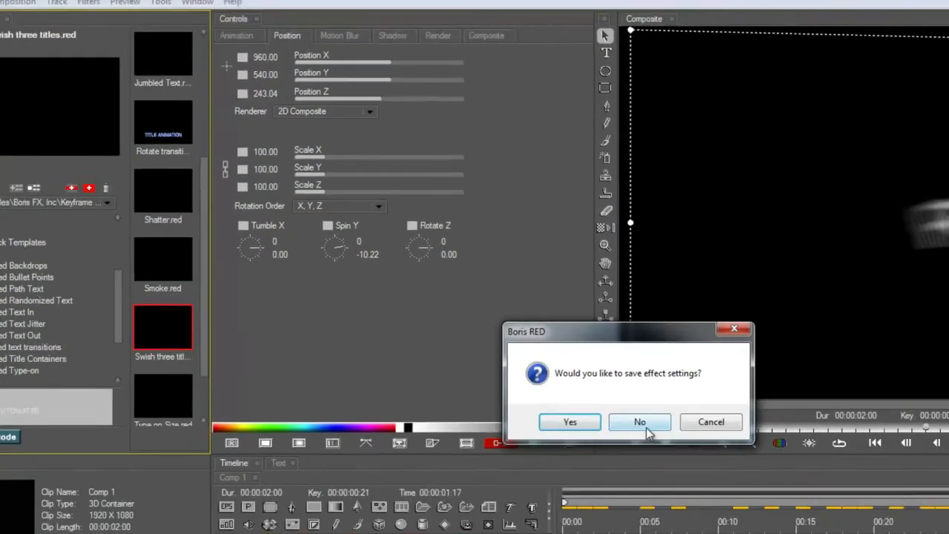
left_click(642, 424)
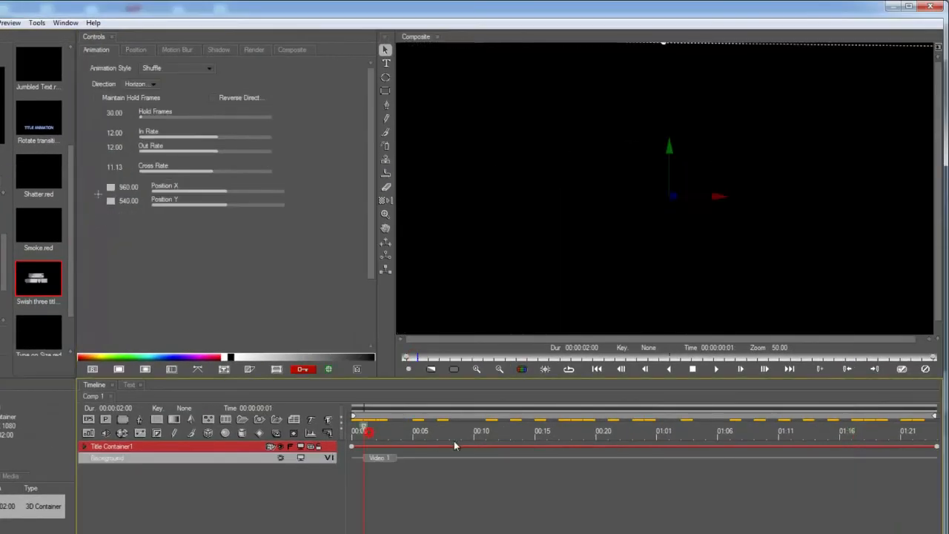
left_click_drag(454, 443, 717, 446)
Replace the BORIS RED text in the title container with "Herman's Leg" on two lines and return to the timeline
left_click(86, 447)
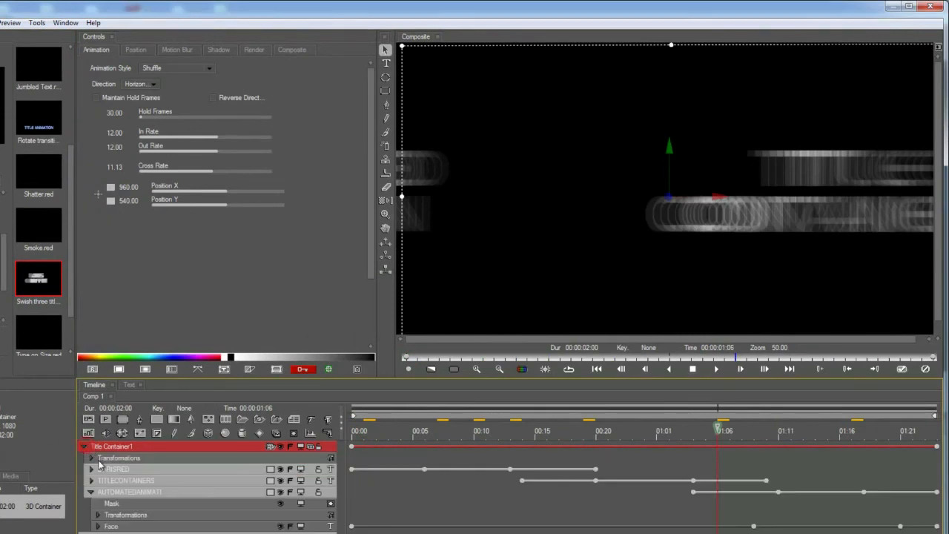
double_click(104, 469)
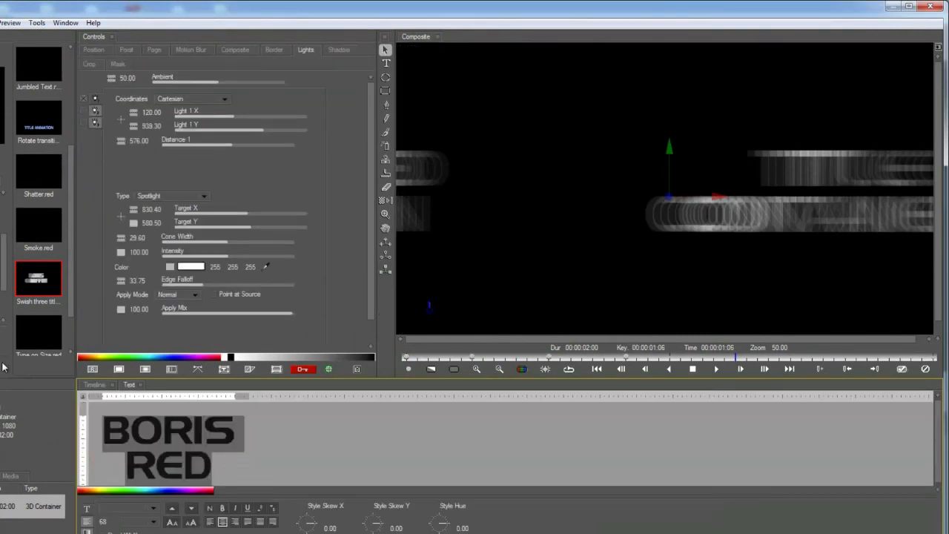
type("Herman's")
key("Return")
type("L")
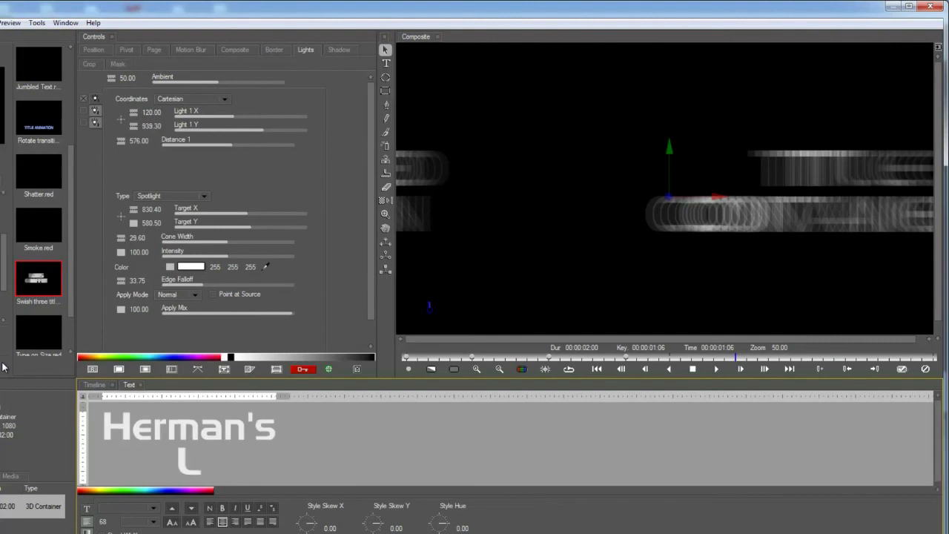
type("eg")
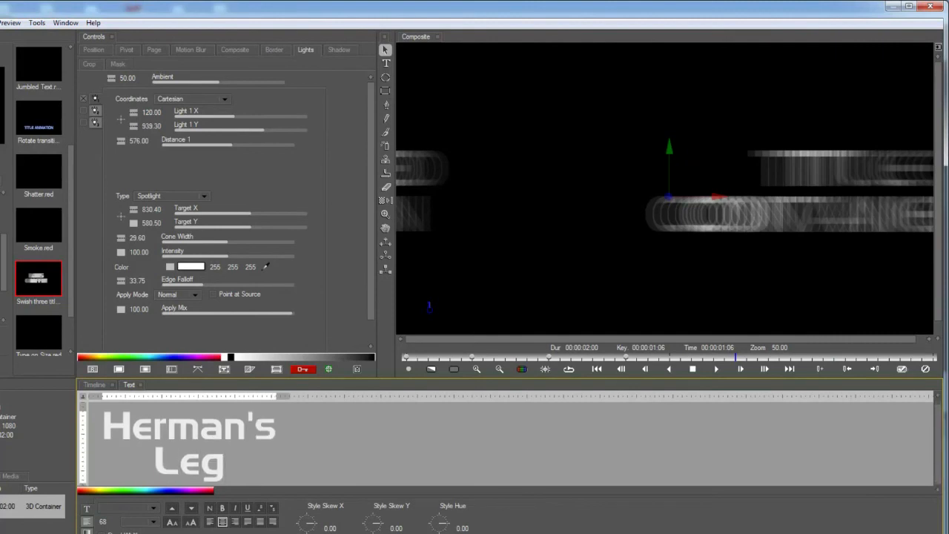
left_click(93, 385)
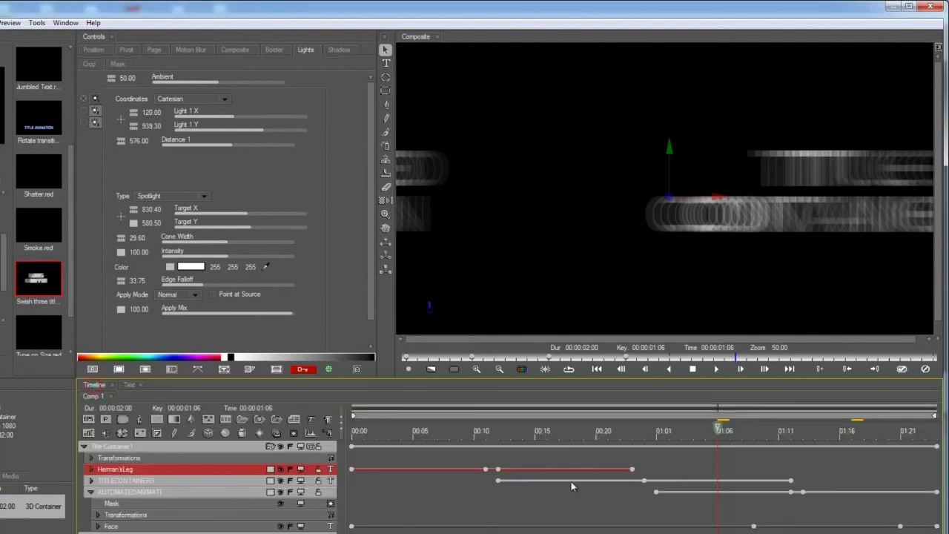
Preview the edited template, apply the effect and switch back to Vegas Pro, placing the cursor on the last title event
left_click_drag(606, 430, 719, 471)
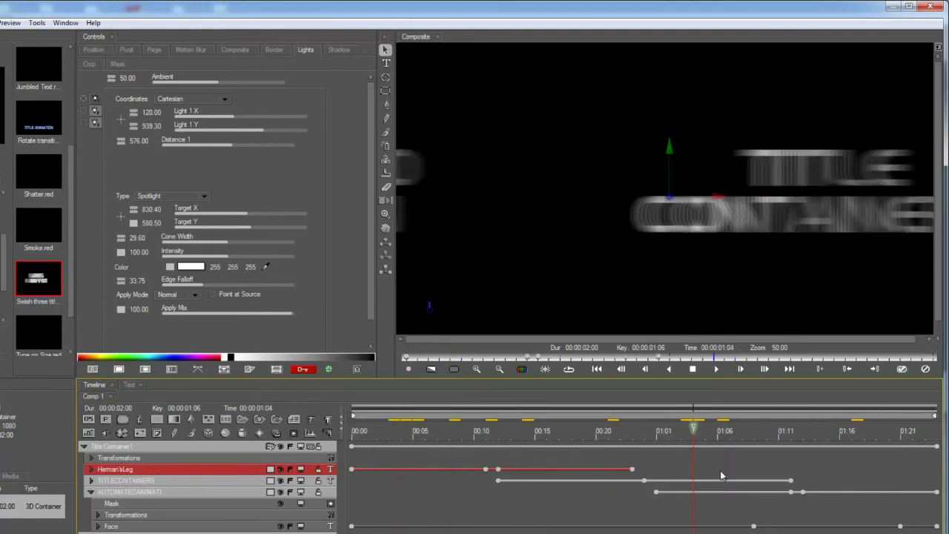
left_click_drag(827, 439, 840, 434)
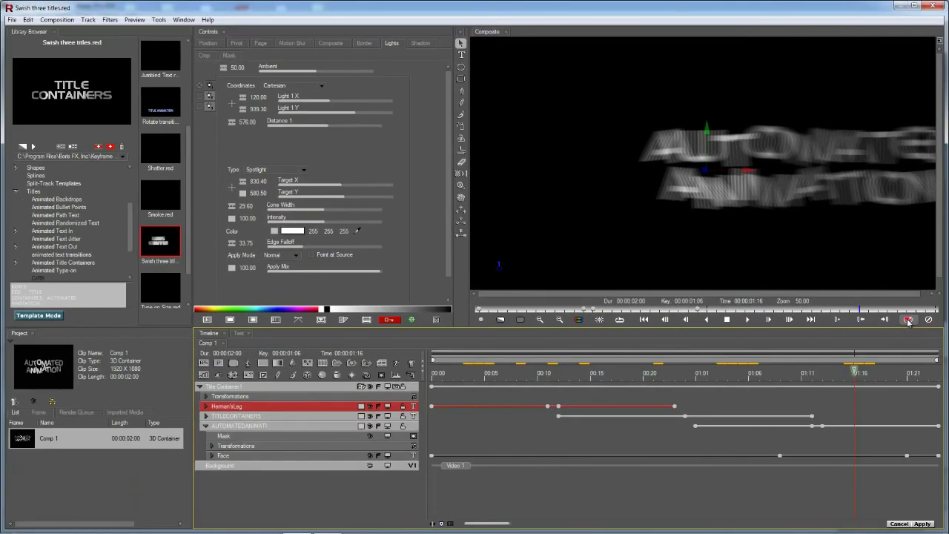
left_click(909, 320)
left_click(728, 399)
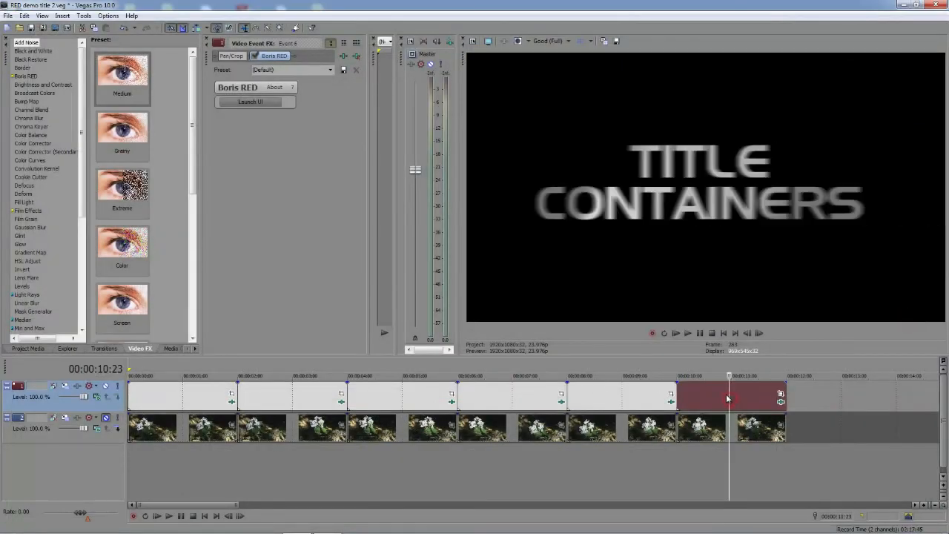